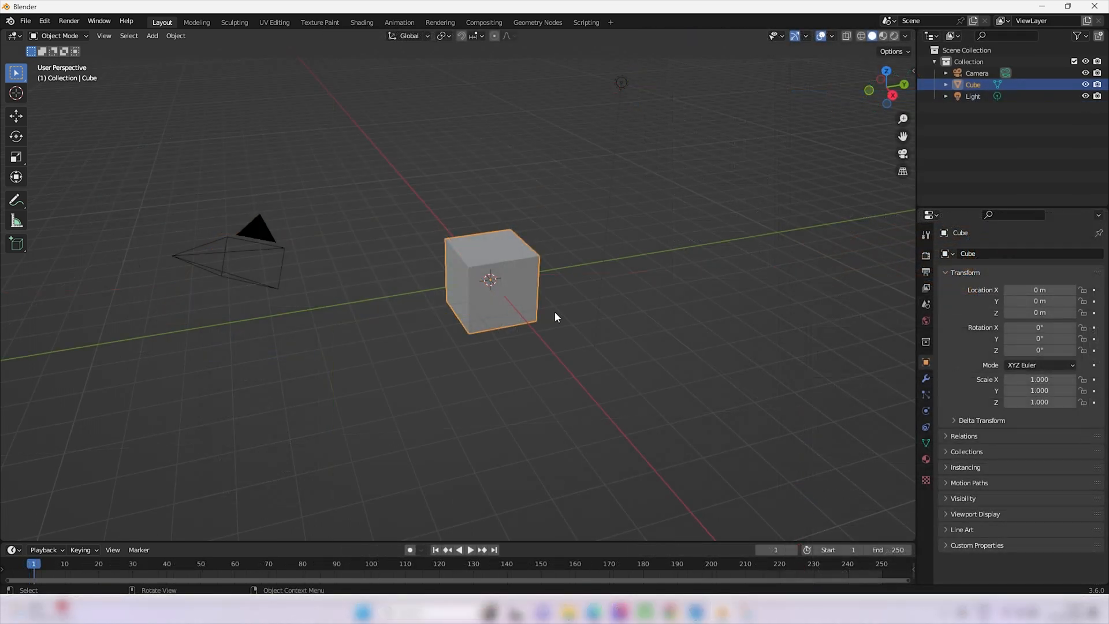
- Deselect the cube and examine the default scene from different angles, positions and distances
left_click(555, 312)
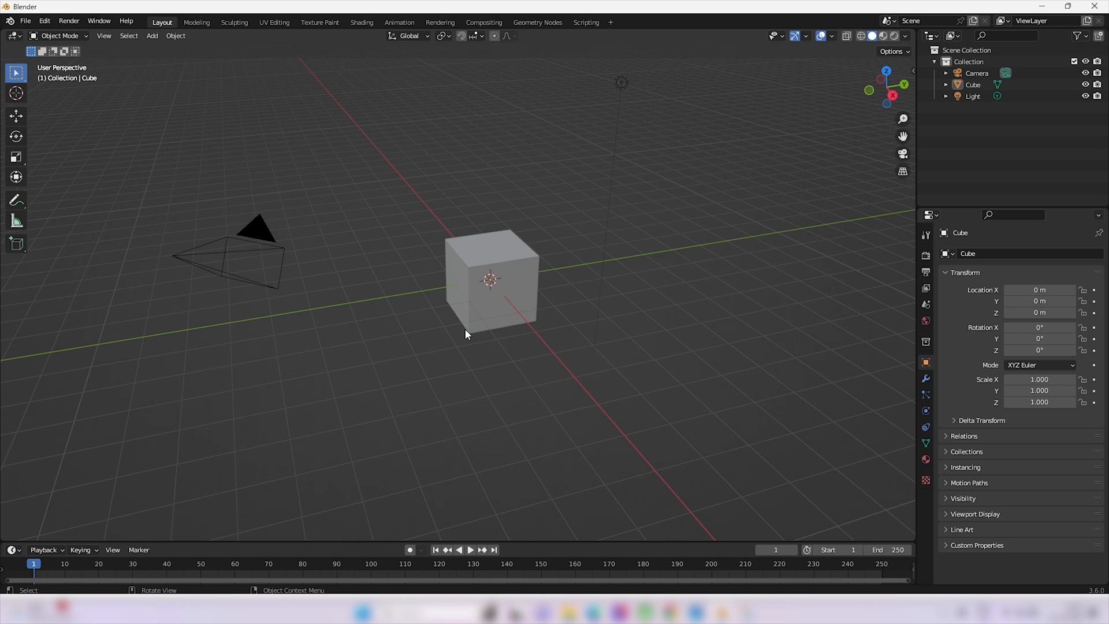
middle_click_drag(615, 297, 453, 297)
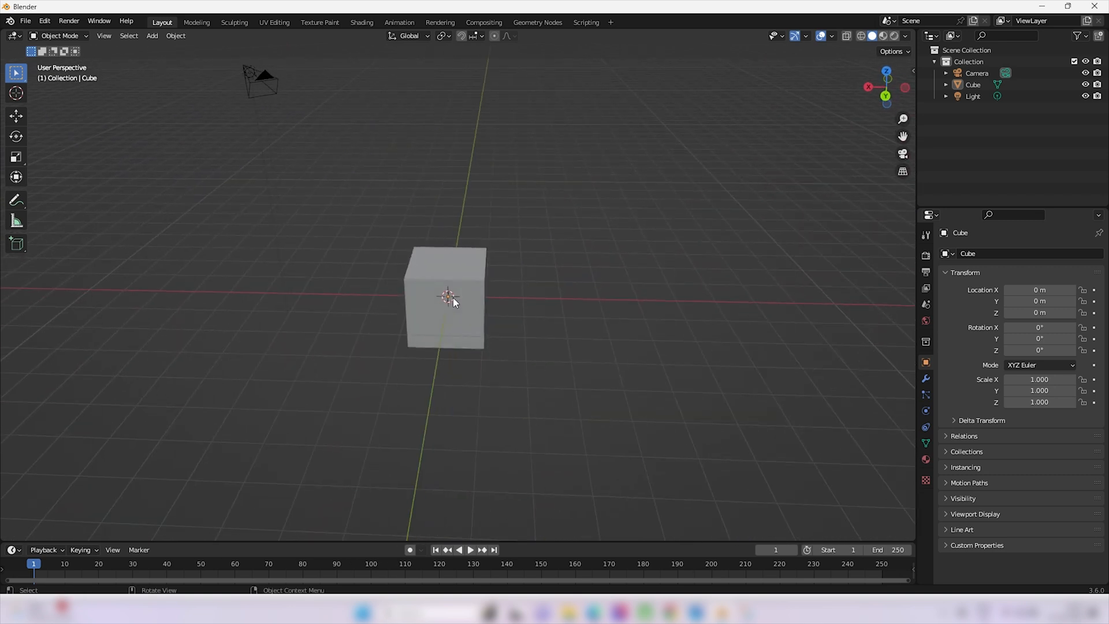
middle_click_drag(310, 260, 528, 290)
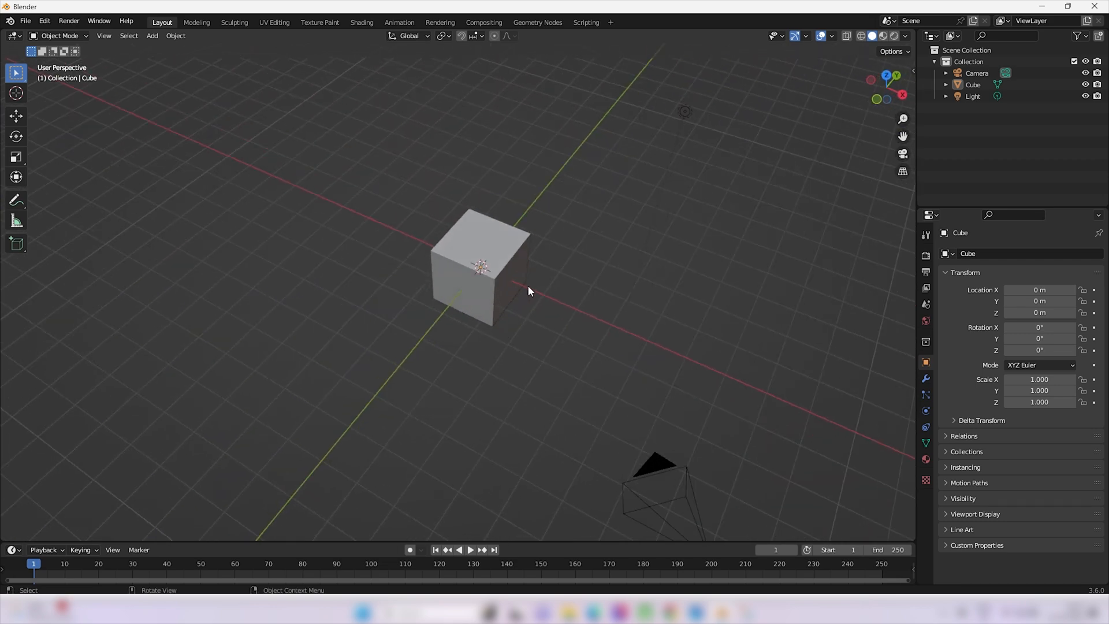
middle_click_drag(663, 271, 415, 264, "shift")
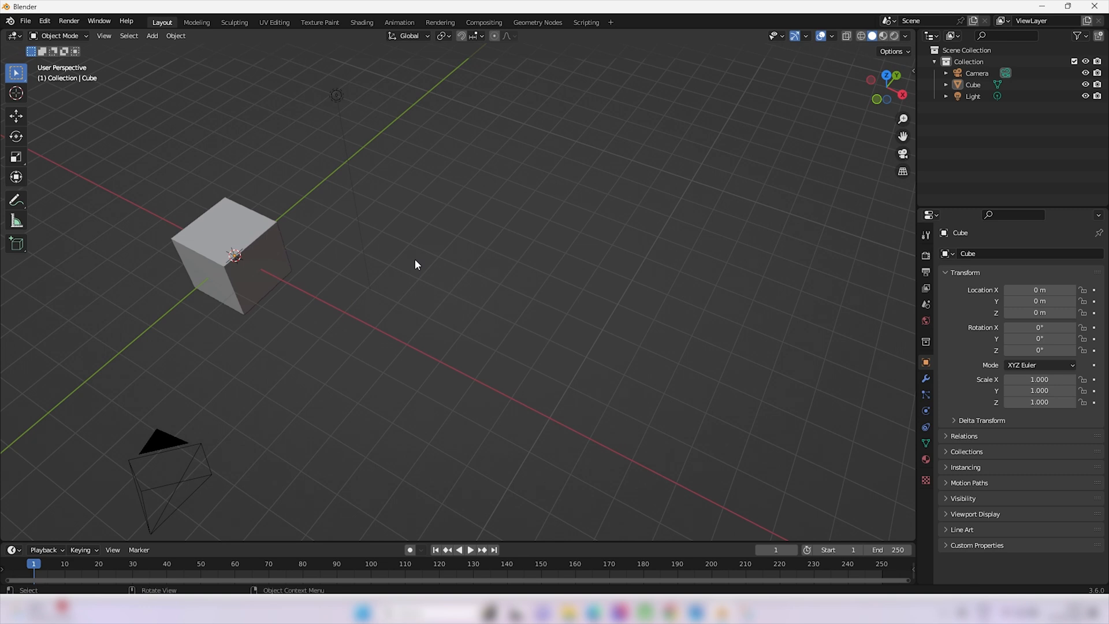
middle_click_drag(377, 245, 769, 254, "shift")
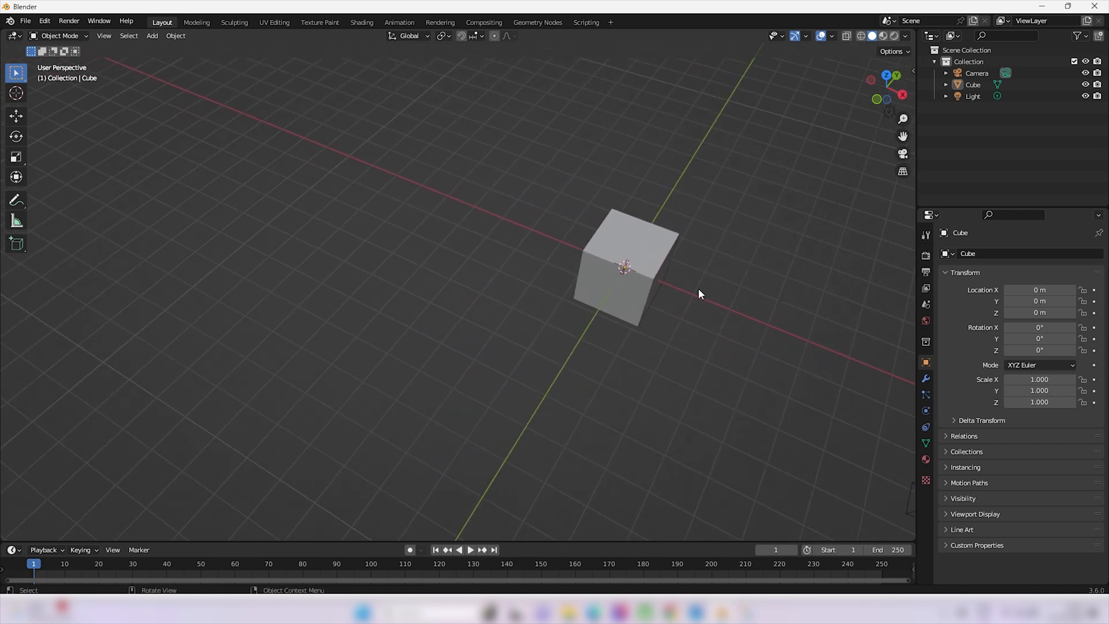
middle_click_drag(698, 288, 583, 291, "shift")
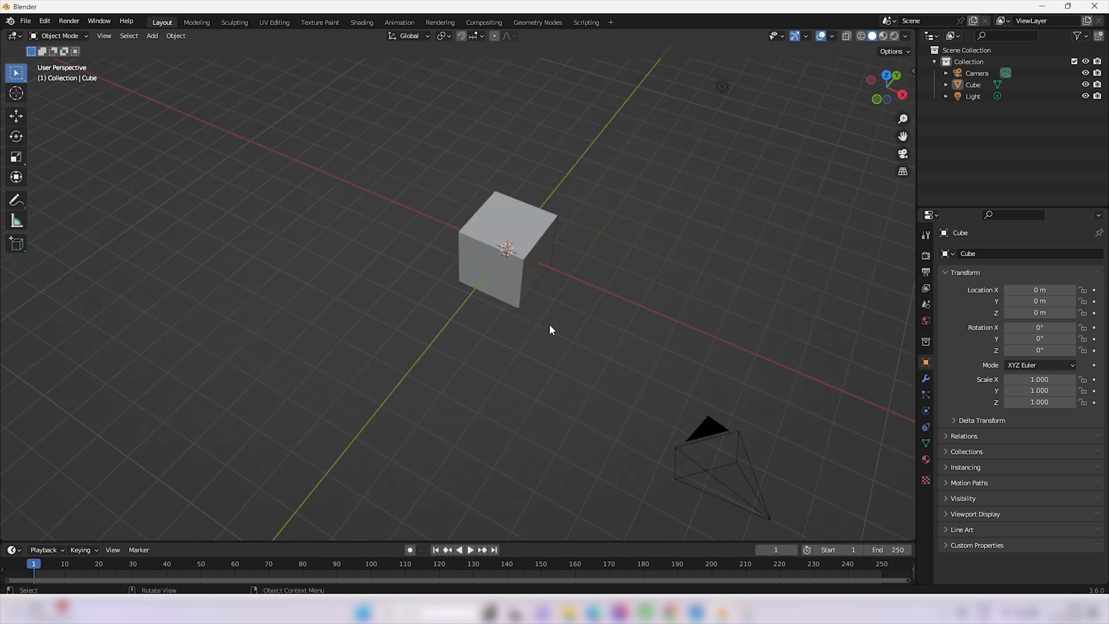
scroll(566, 260, "up", 4)
scroll(570, 255, "down", 4)
scroll(569, 271, "up", 3)
scroll(573, 264, "down", 6)
middle_click_drag(572, 275, 524, 314)
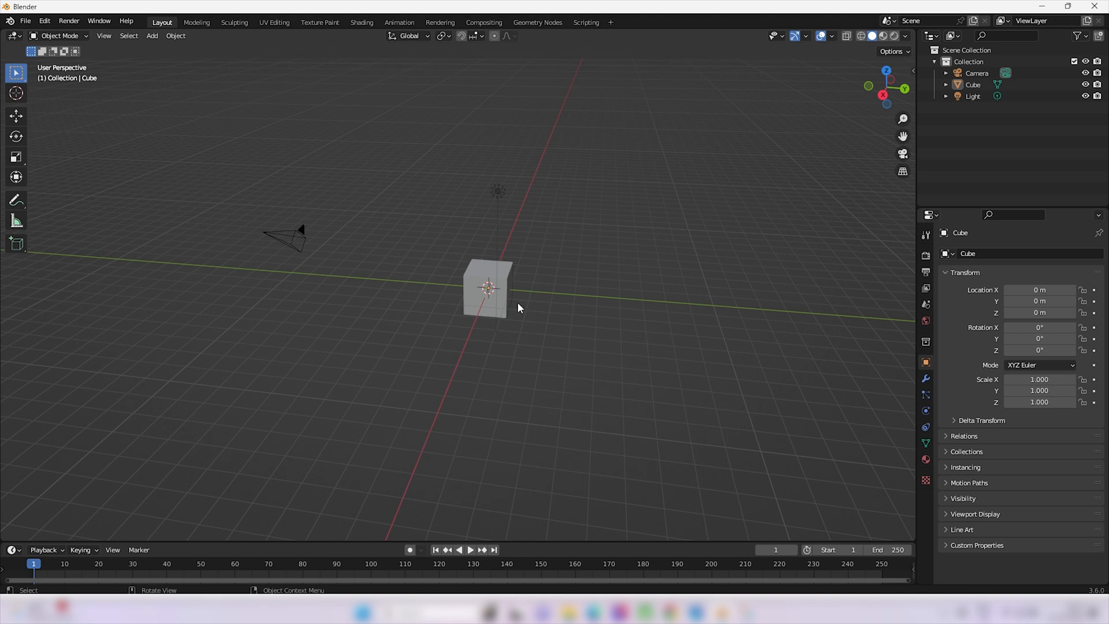
- View the scene from the front and check the Emulate Numpad option in the input preferences
key("KP_1")
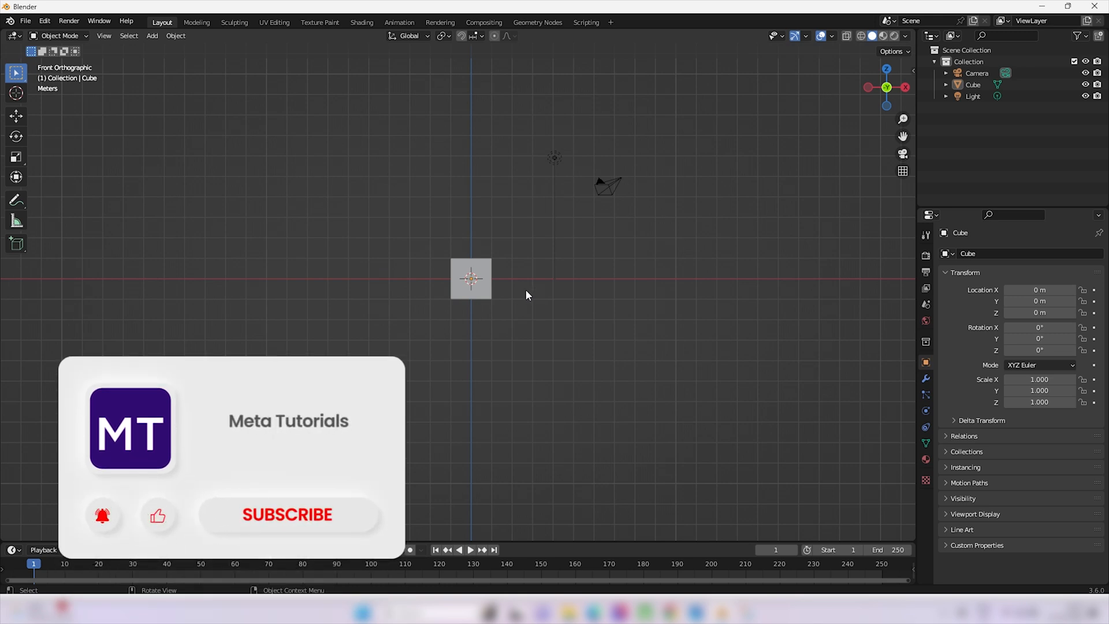
left_click(41, 23)
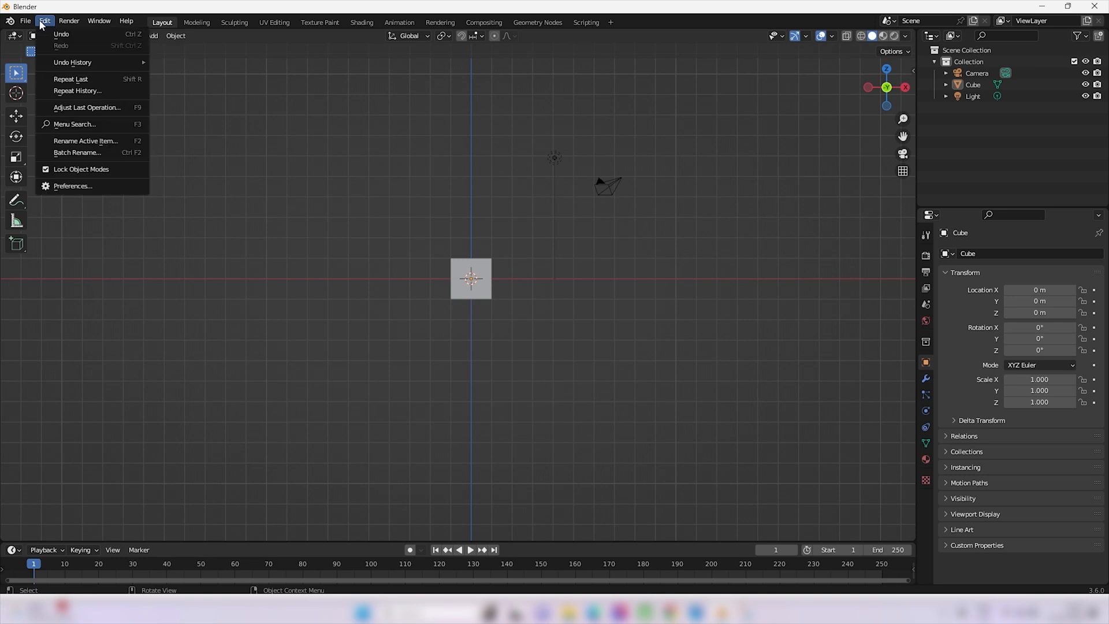
left_click(65, 185)
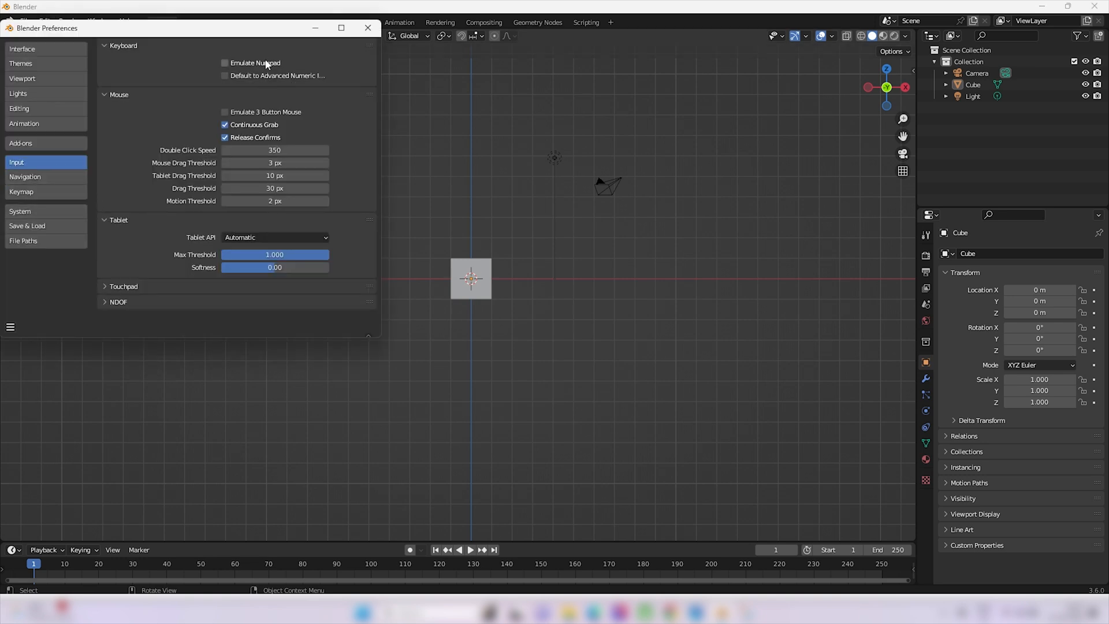
left_click(368, 28)
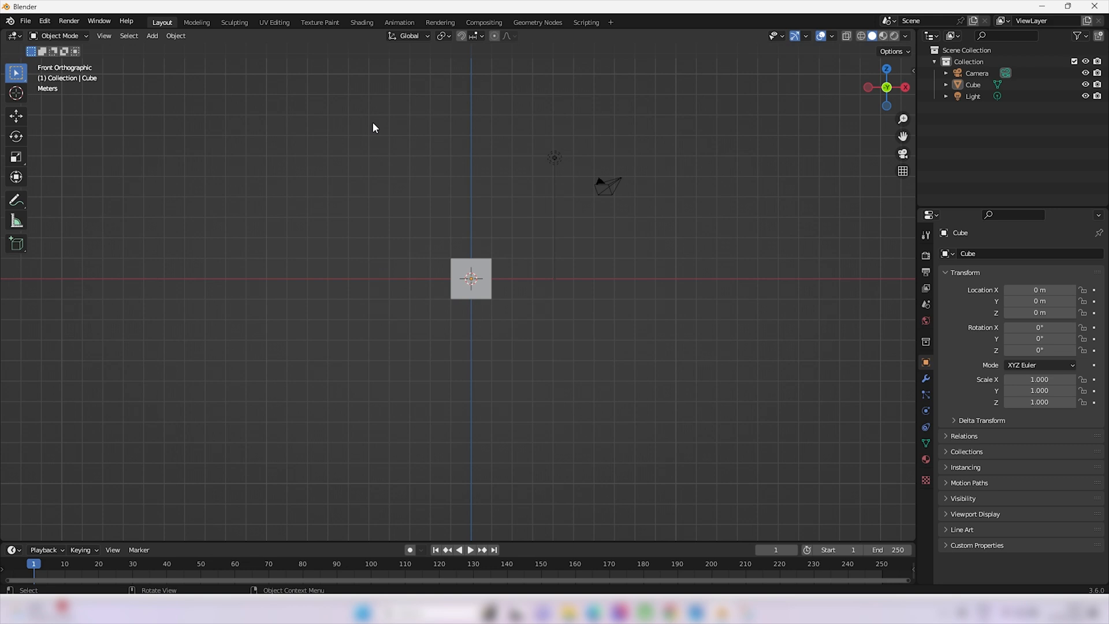
- Inspect the cube in orthographic views from the right, top, front, back and left, finishing at the front
key("KP_3")
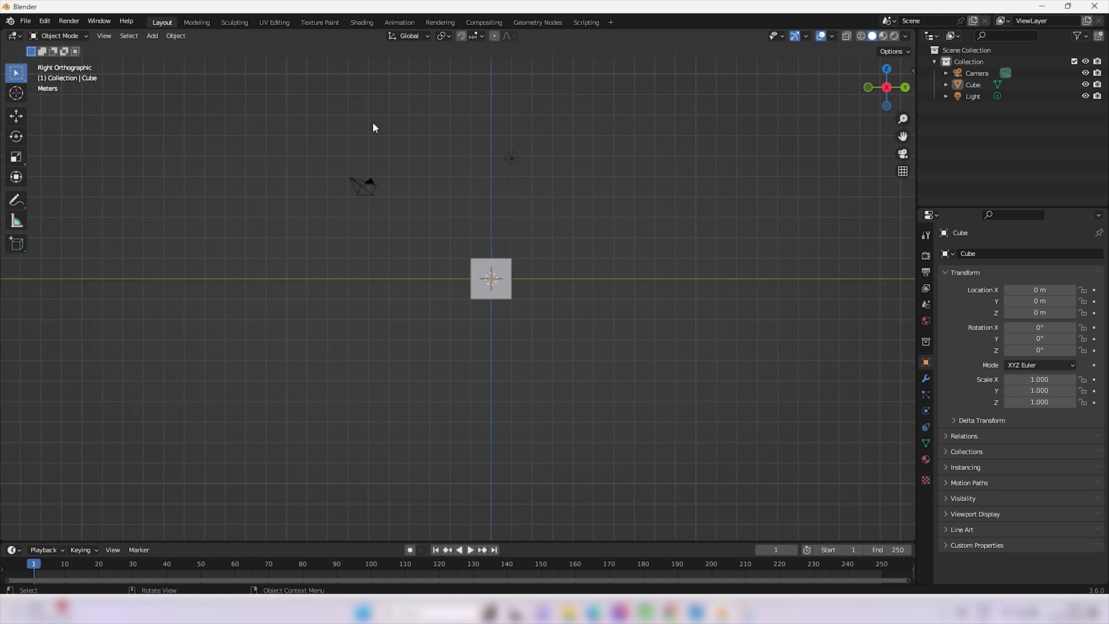
key("KP_7")
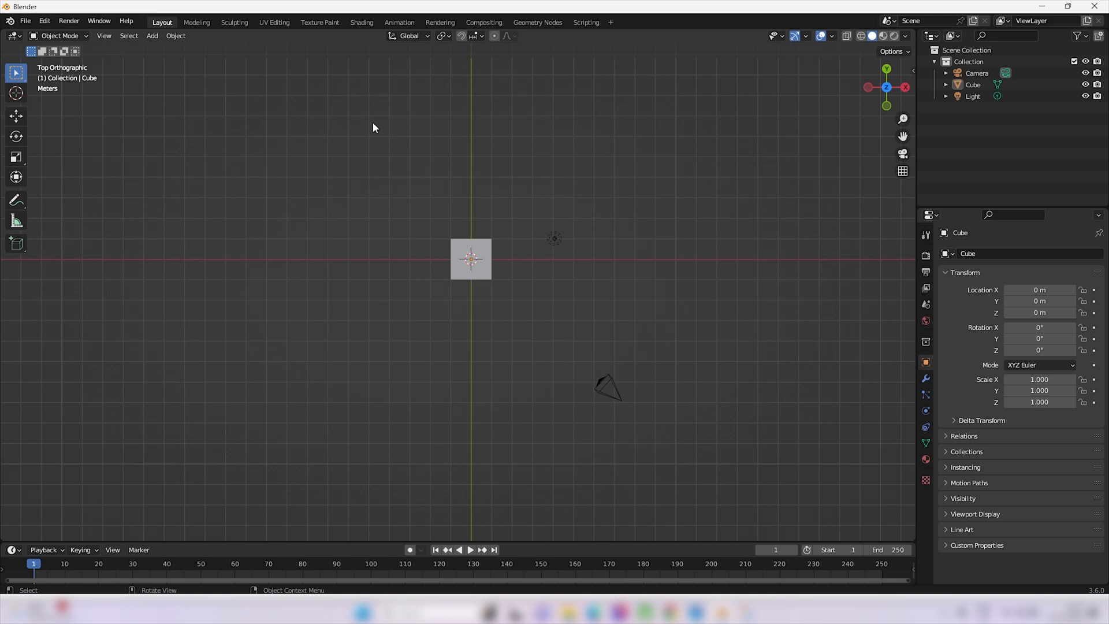
key("KP_1")
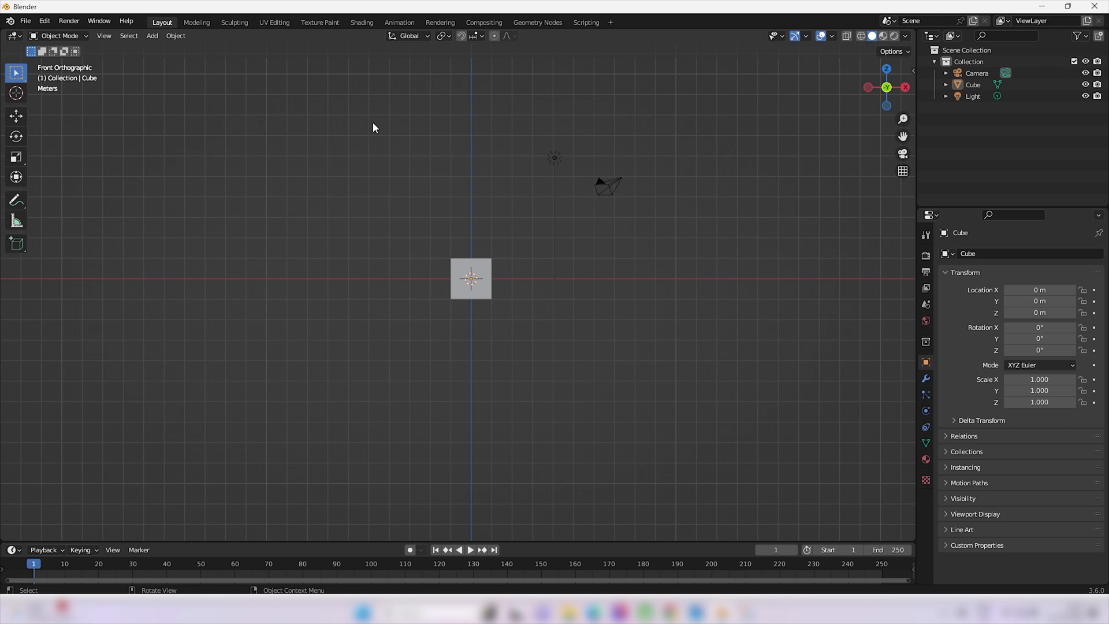
key("ctrl+KP_1")
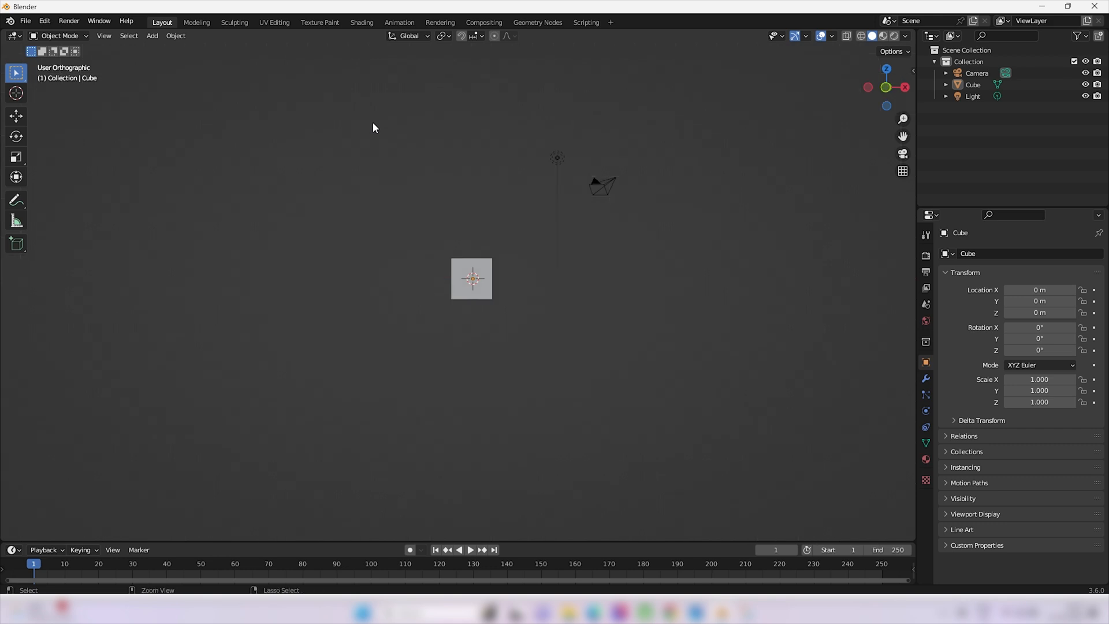
key("KP_3")
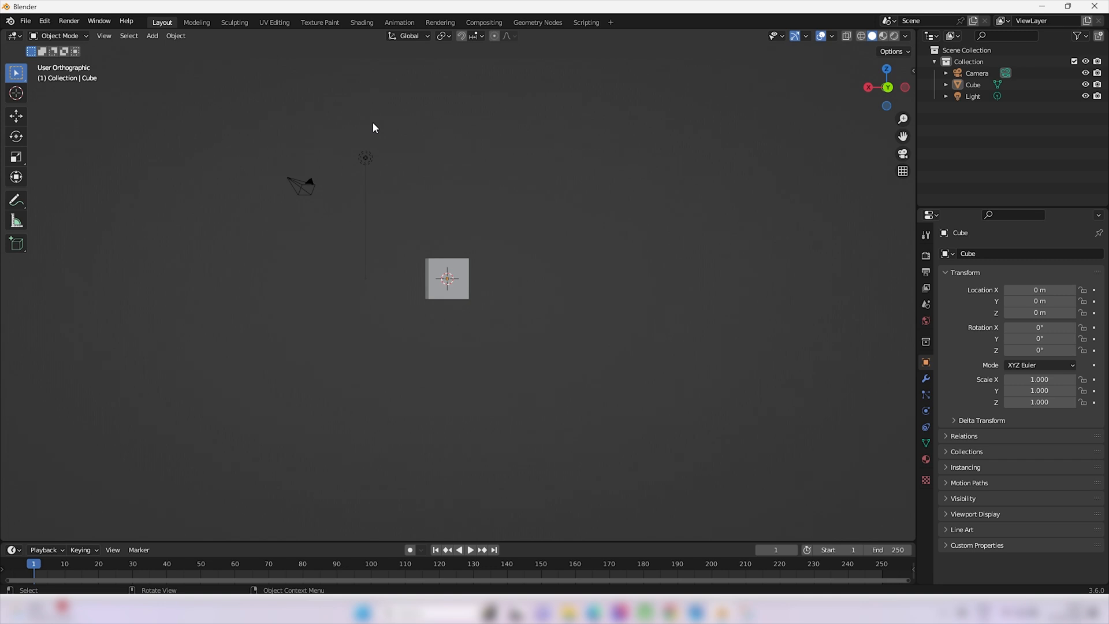
key("ctrl")
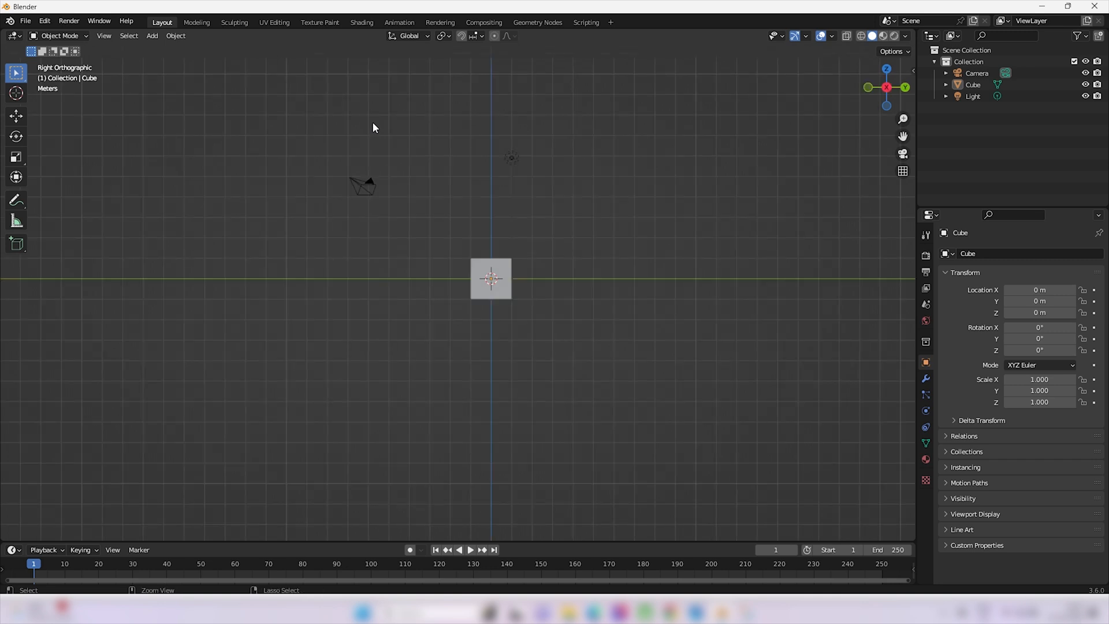
key("ctrl+KP_3")
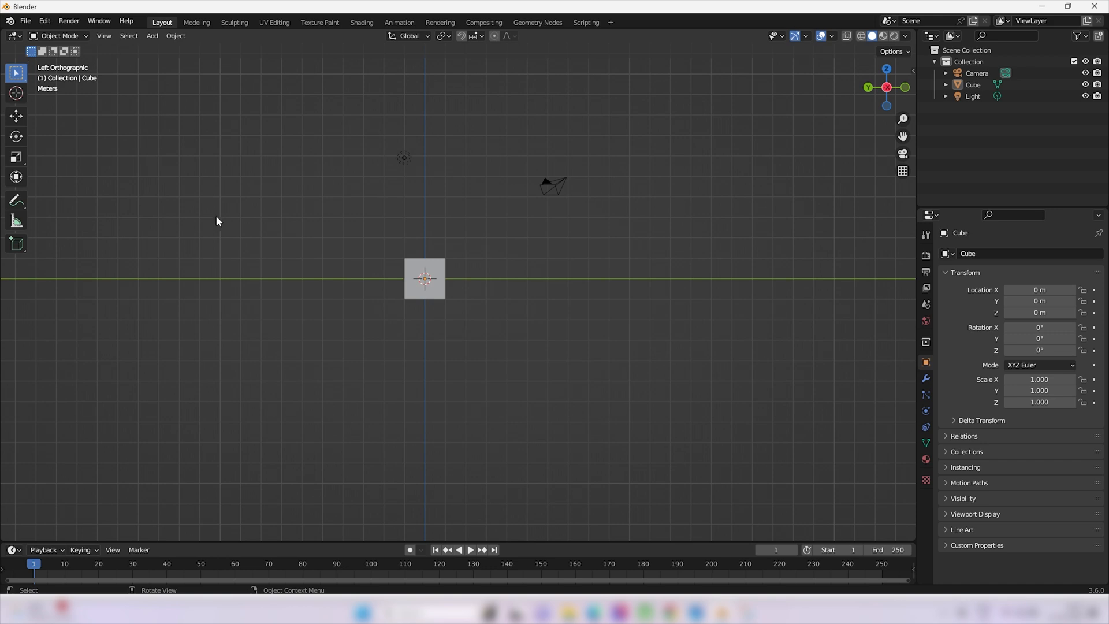
key("KP_7")
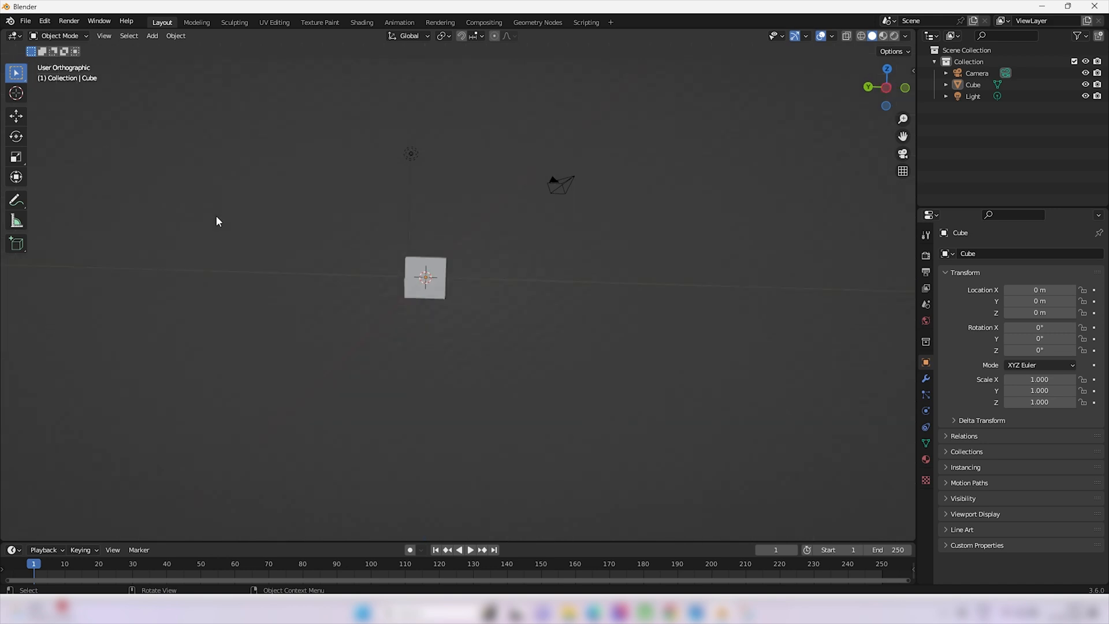
key("ctrl")
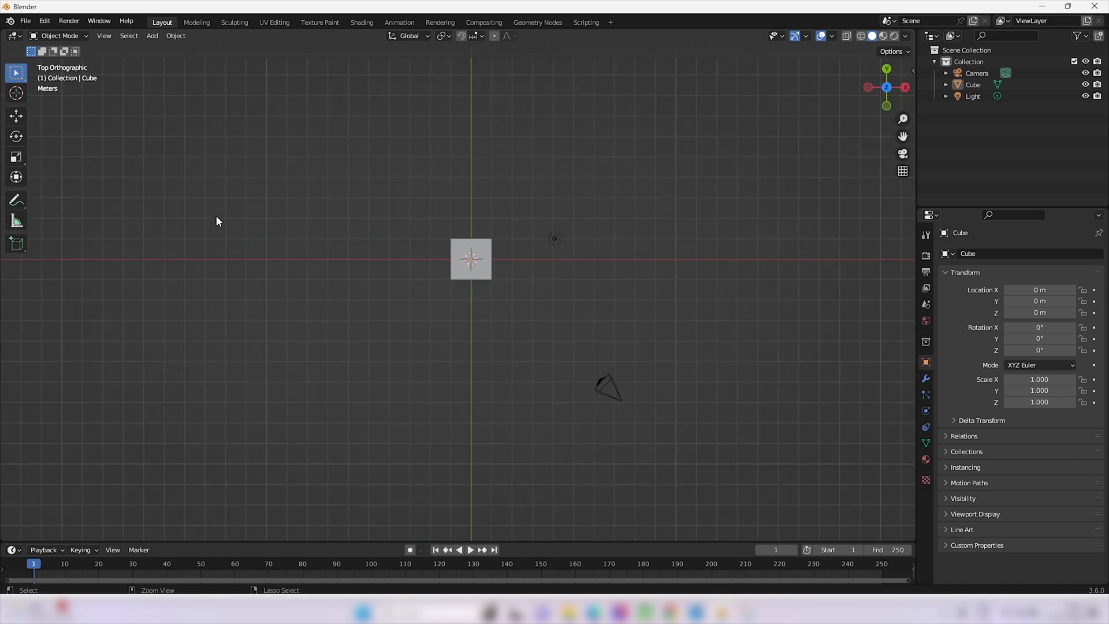
key("KP_1")
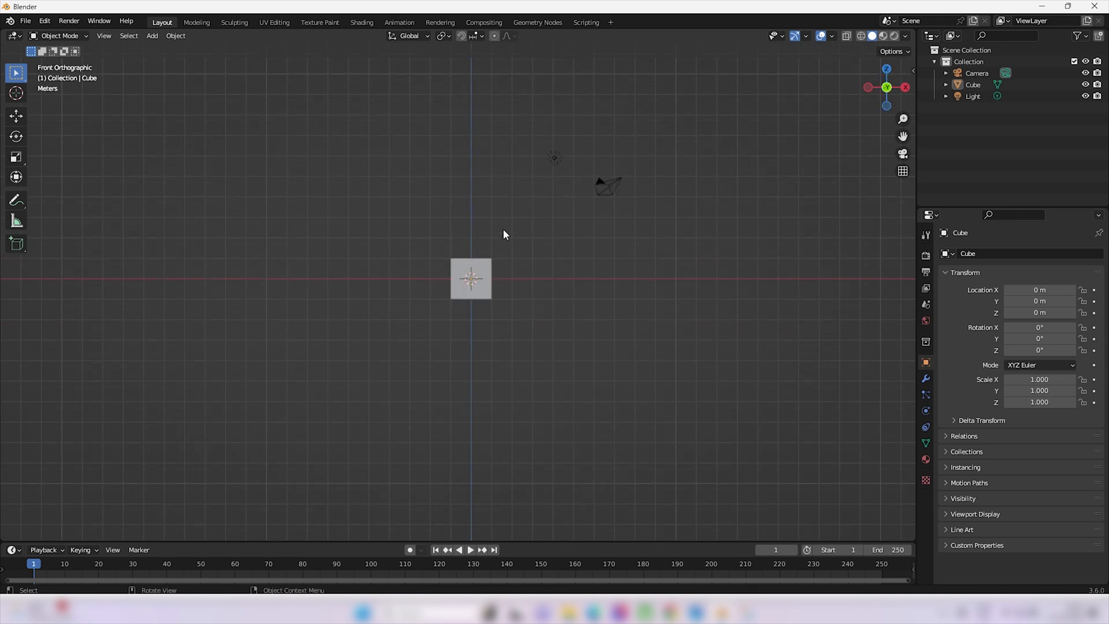
- Move the cube along the global X axis by about -4.02 m and deselect it
middle_click_drag(503, 234, 484, 254)
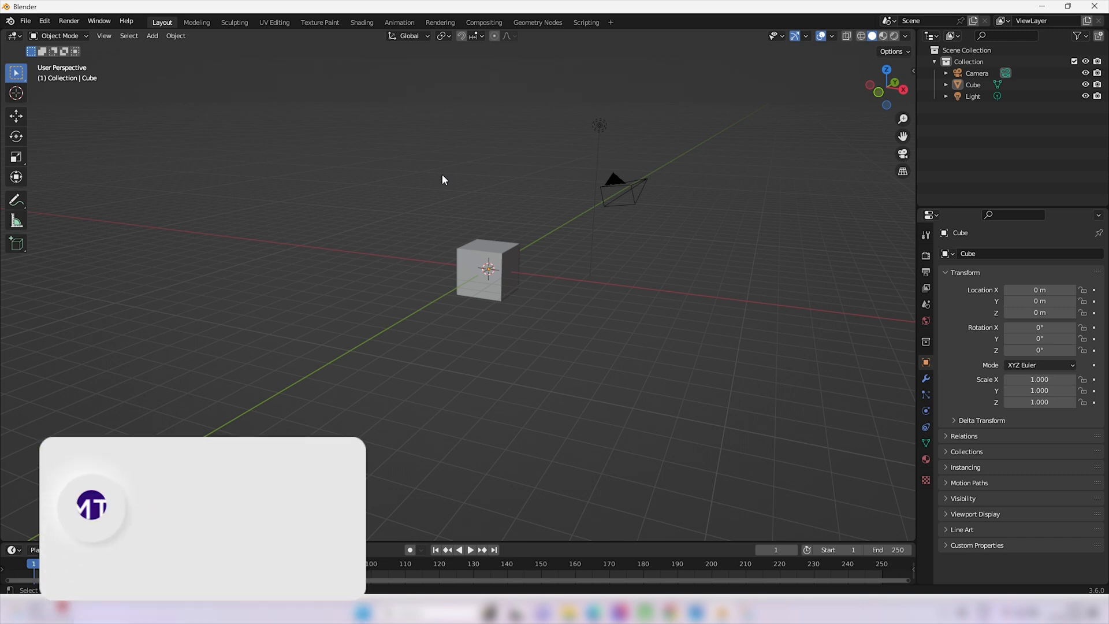
left_click(497, 262)
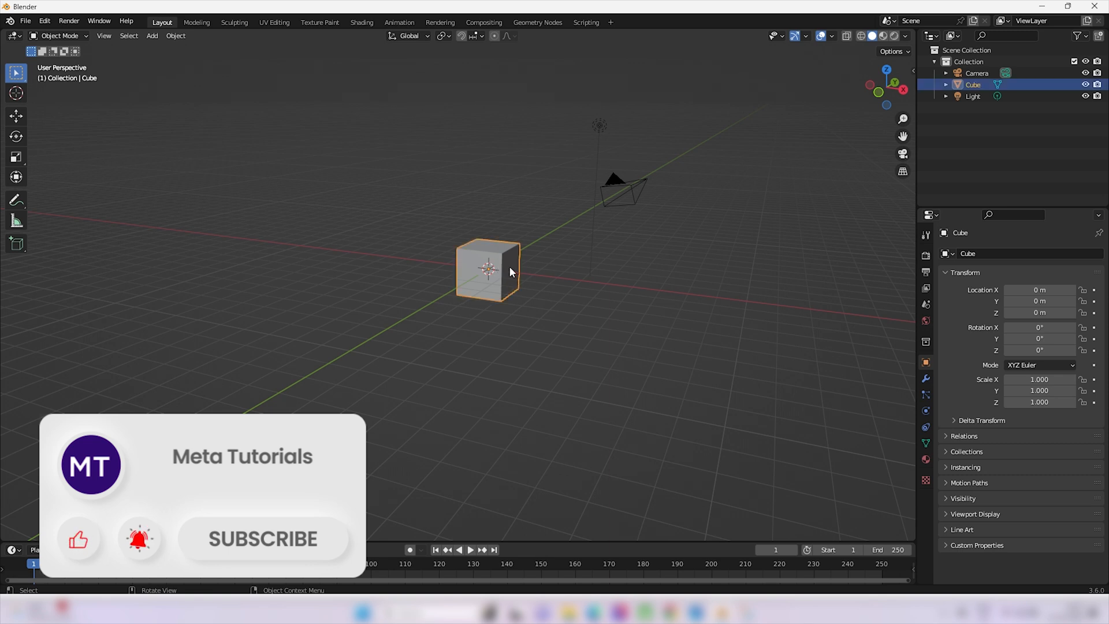
scroll(510, 266, "up", 4)
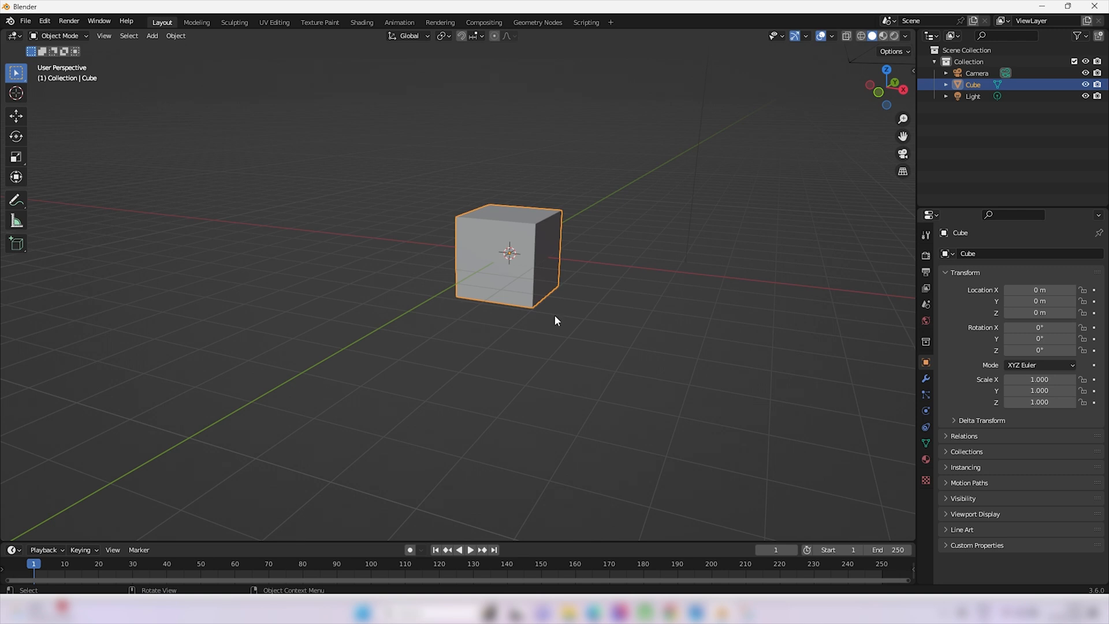
key("g")
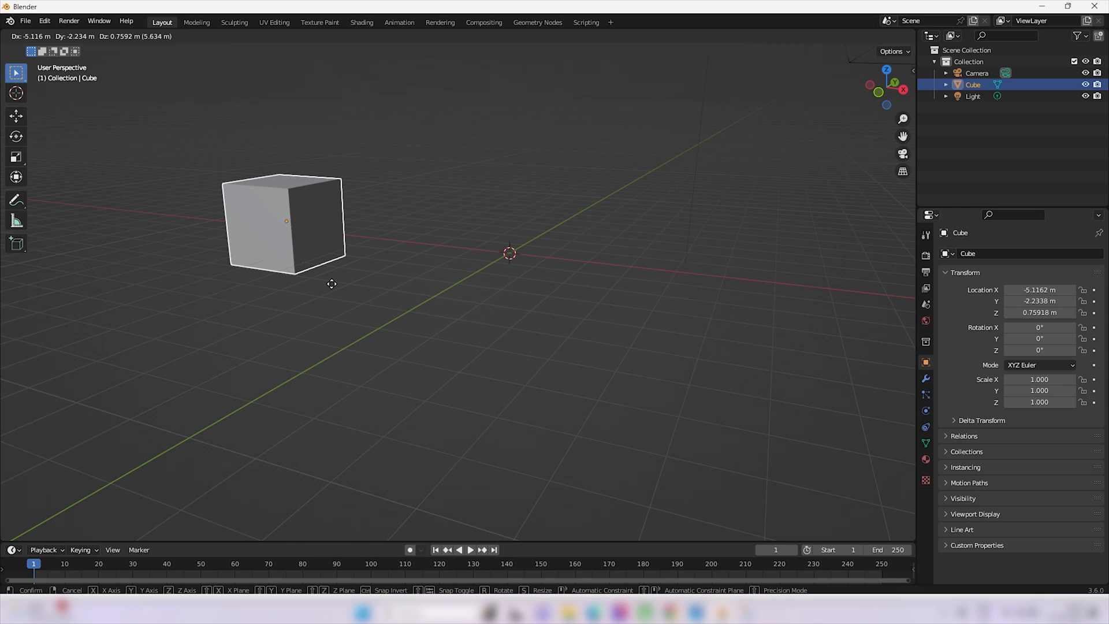
key("x")
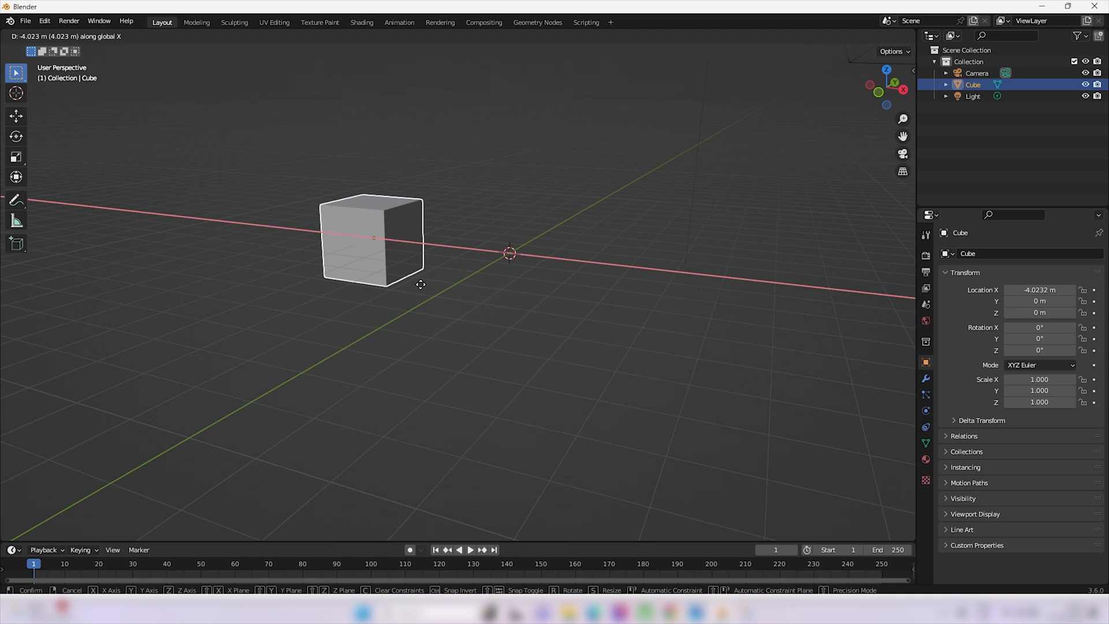
left_click(421, 282)
left_click(577, 322)
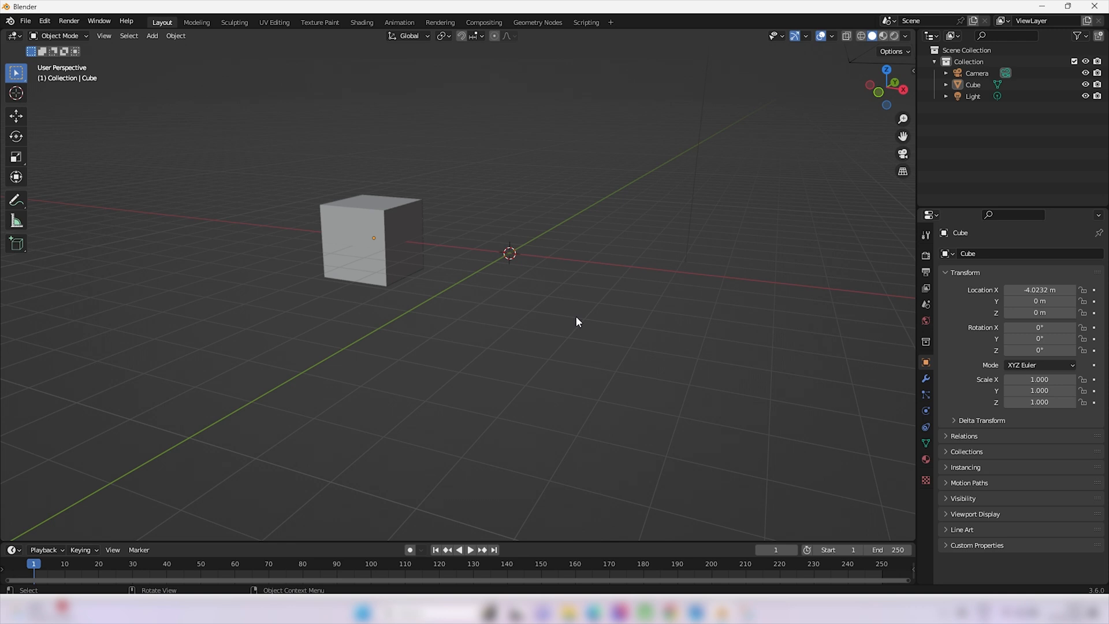
left_click(394, 226)
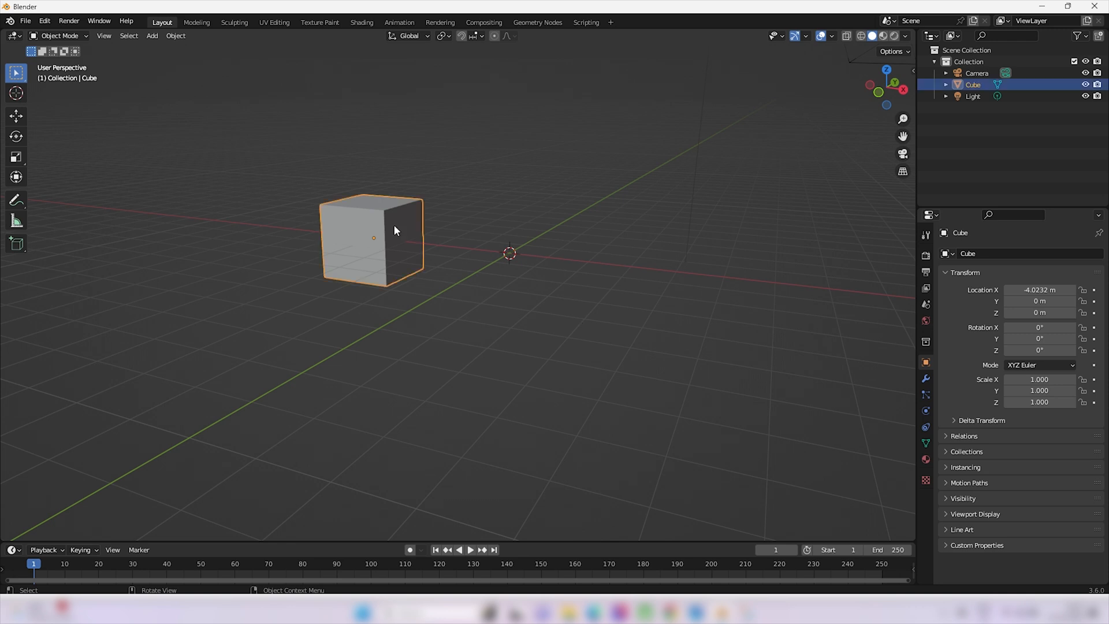
key("g")
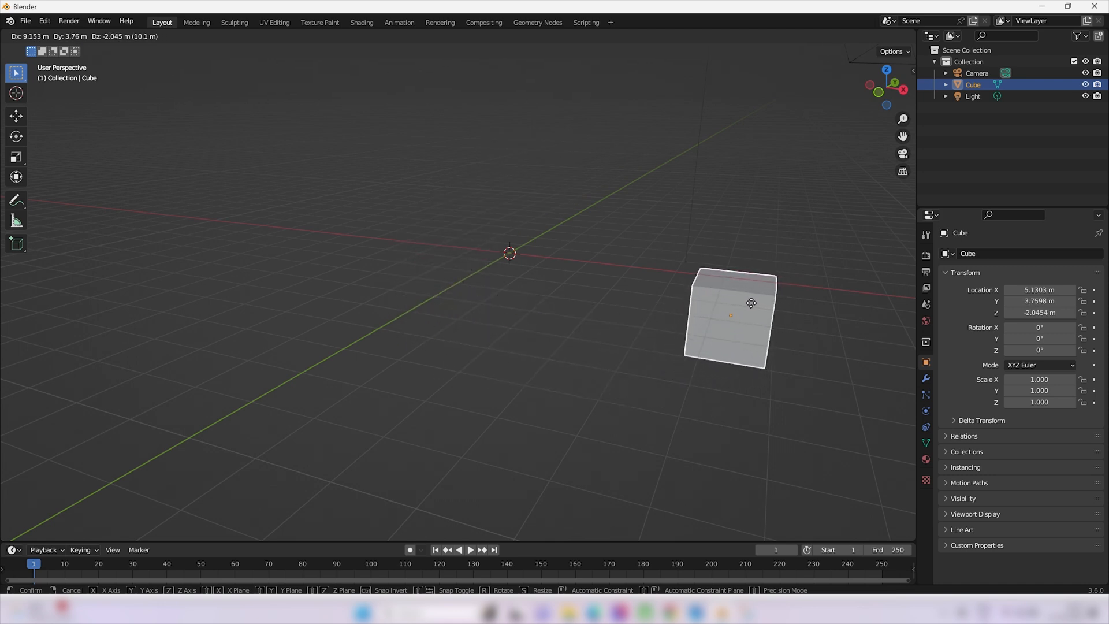
right_click(746, 296)
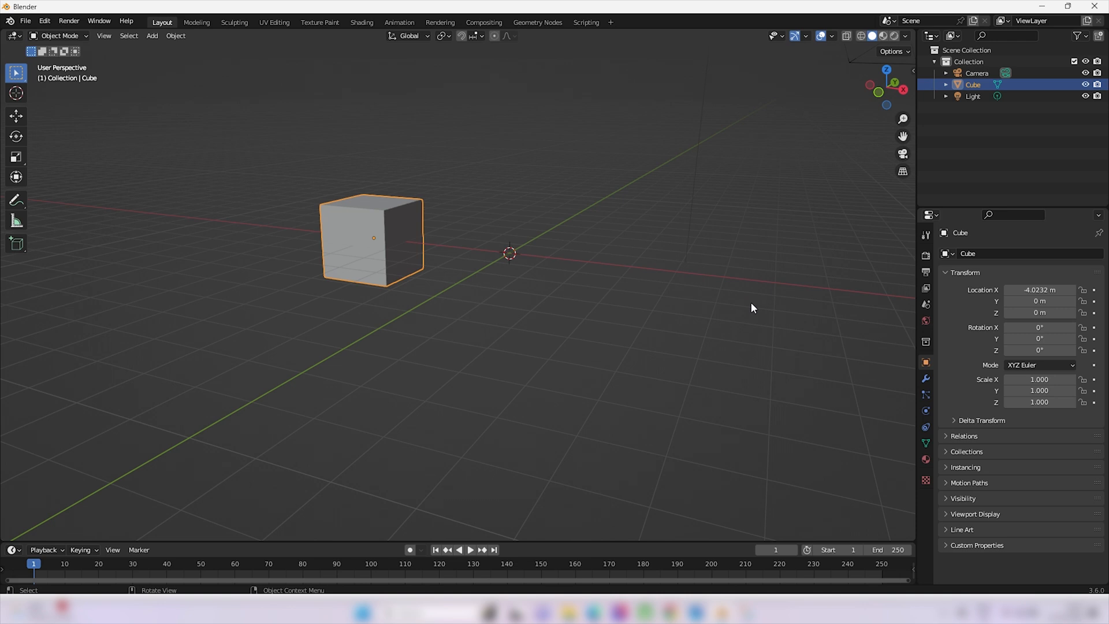
left_click(750, 303)
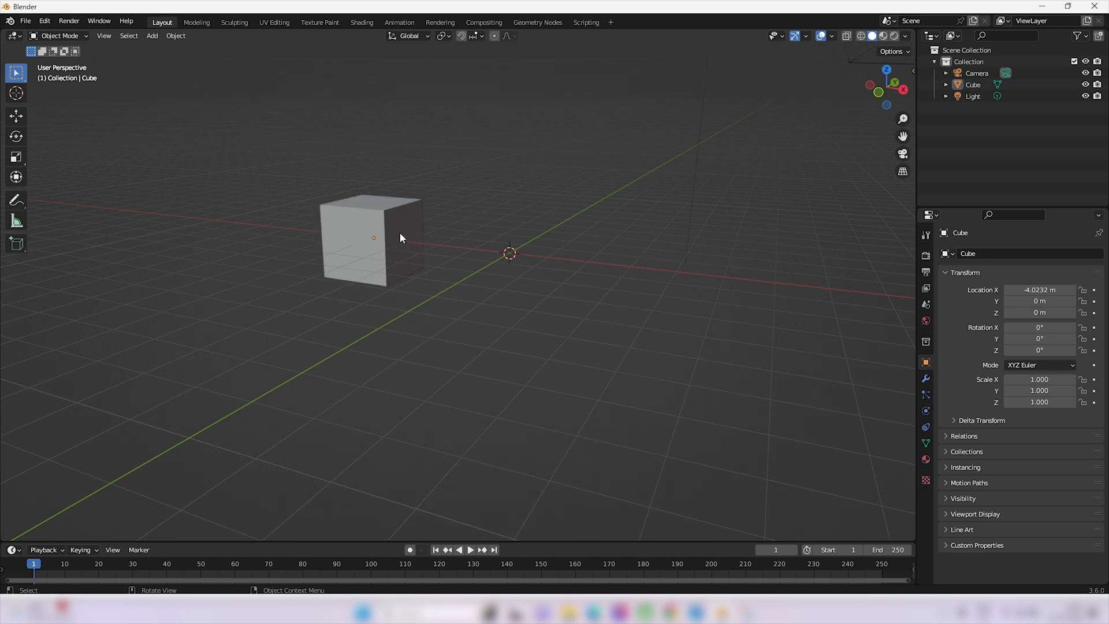
left_click(397, 231)
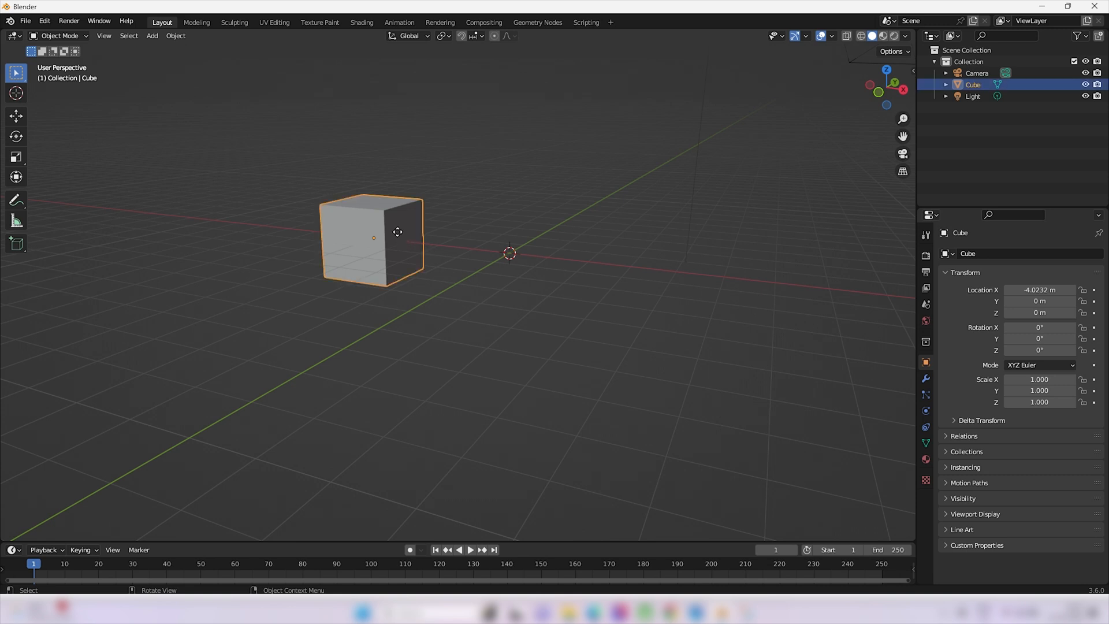
key("g")
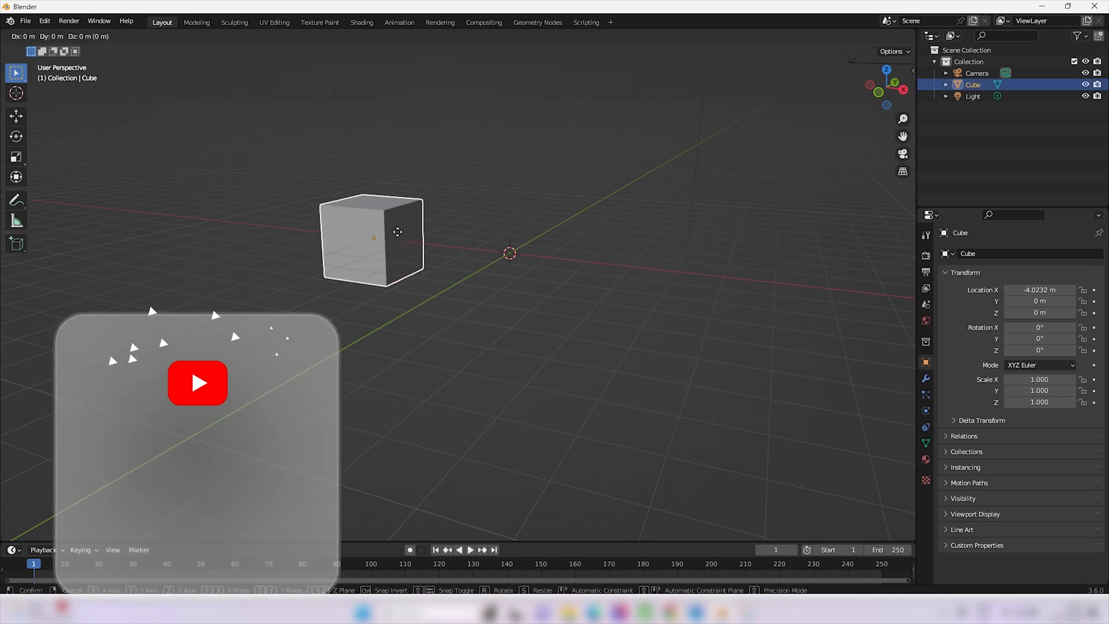
key("x")
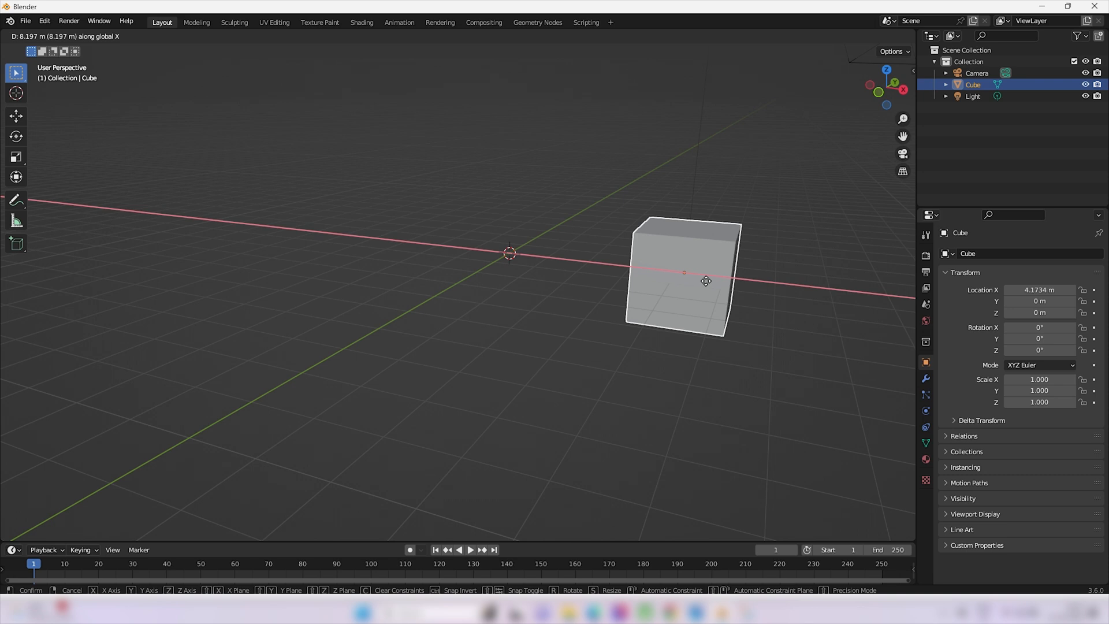
right_click(701, 276)
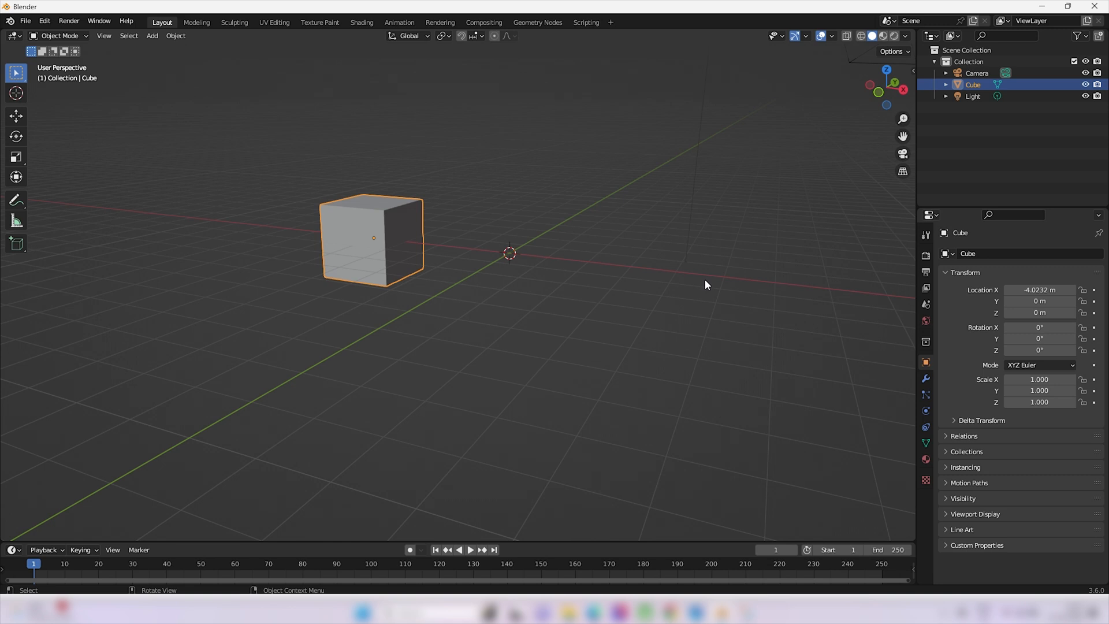
- Scale the cube uniformly to a scale of about 1.47 on all axes and deselect it
left_click(627, 301)
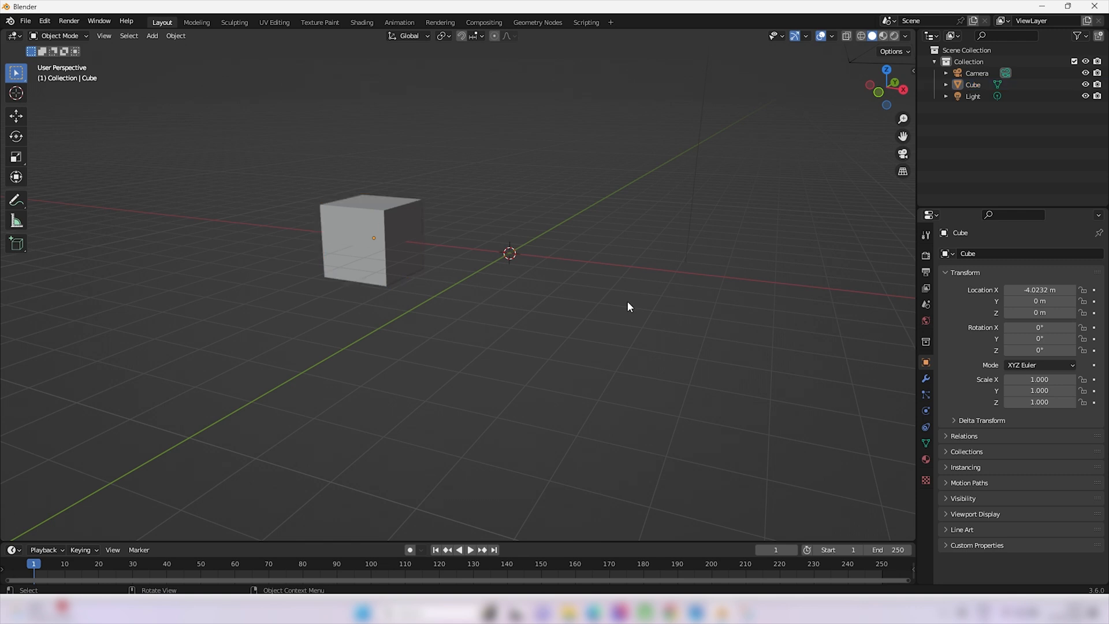
left_click(379, 217)
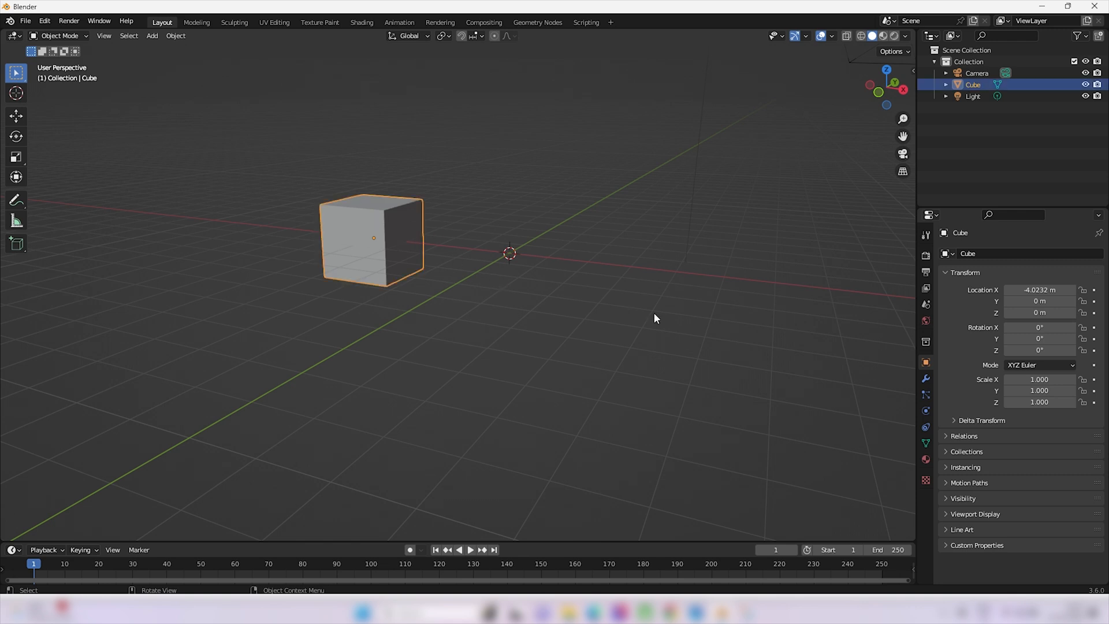
key("s")
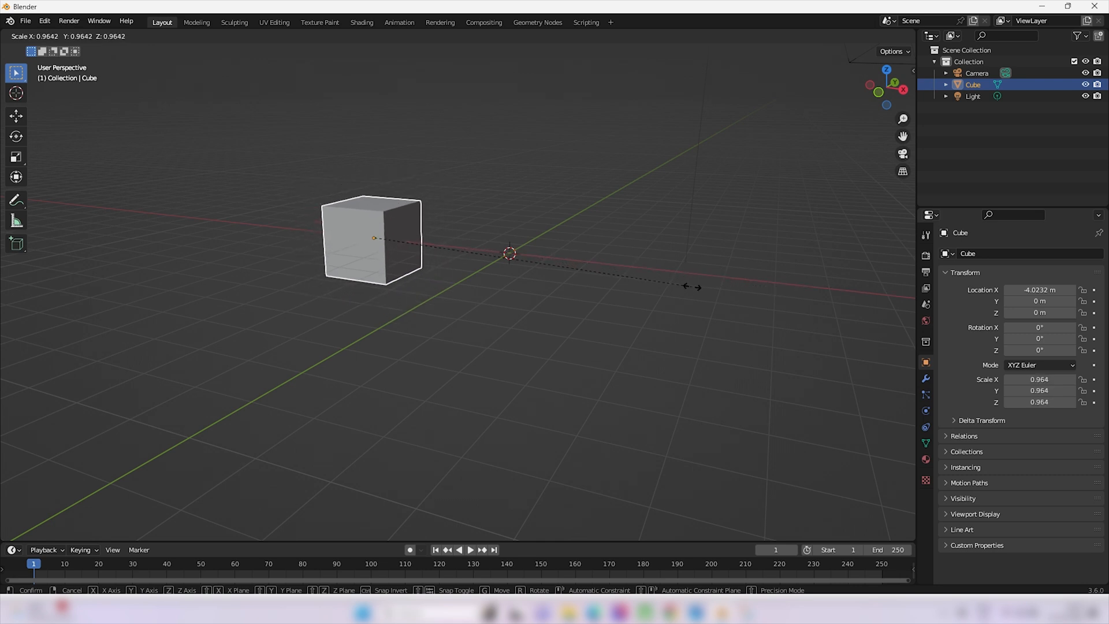
left_click(862, 292)
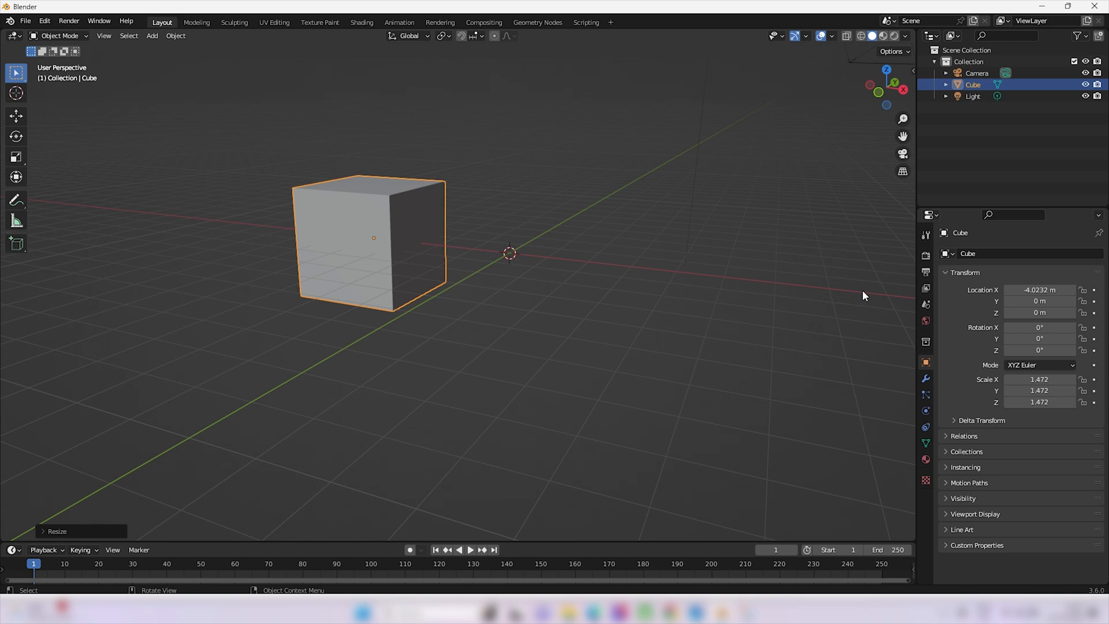
left_click(569, 295)
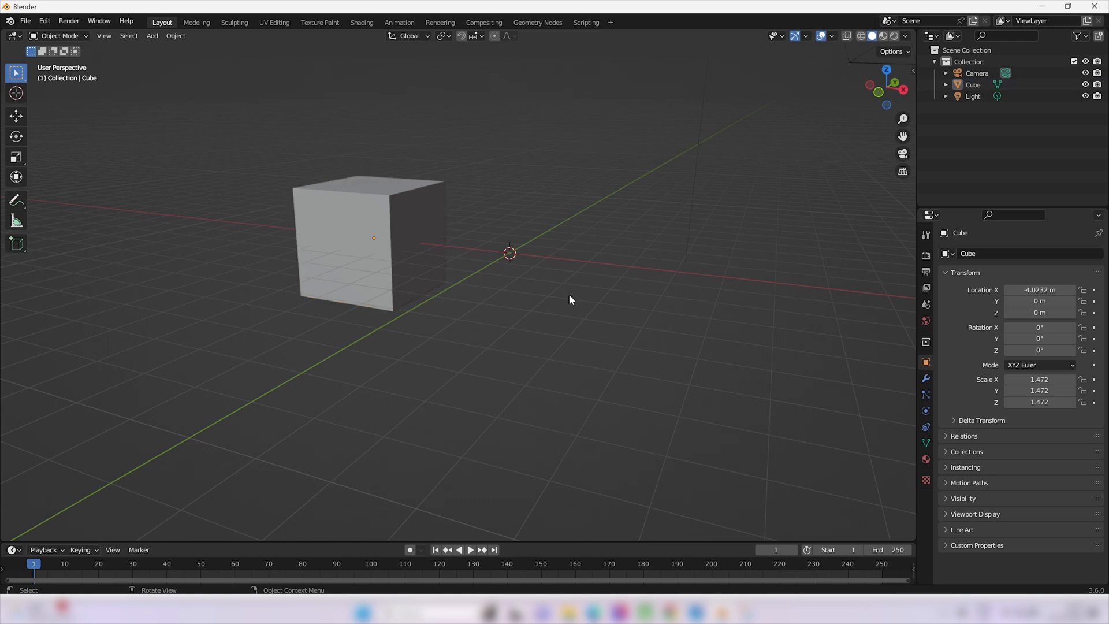
- Stretch the cube along the global X axis to an X scale of about 6.94 and deselect it
left_click(399, 219)
key("s")
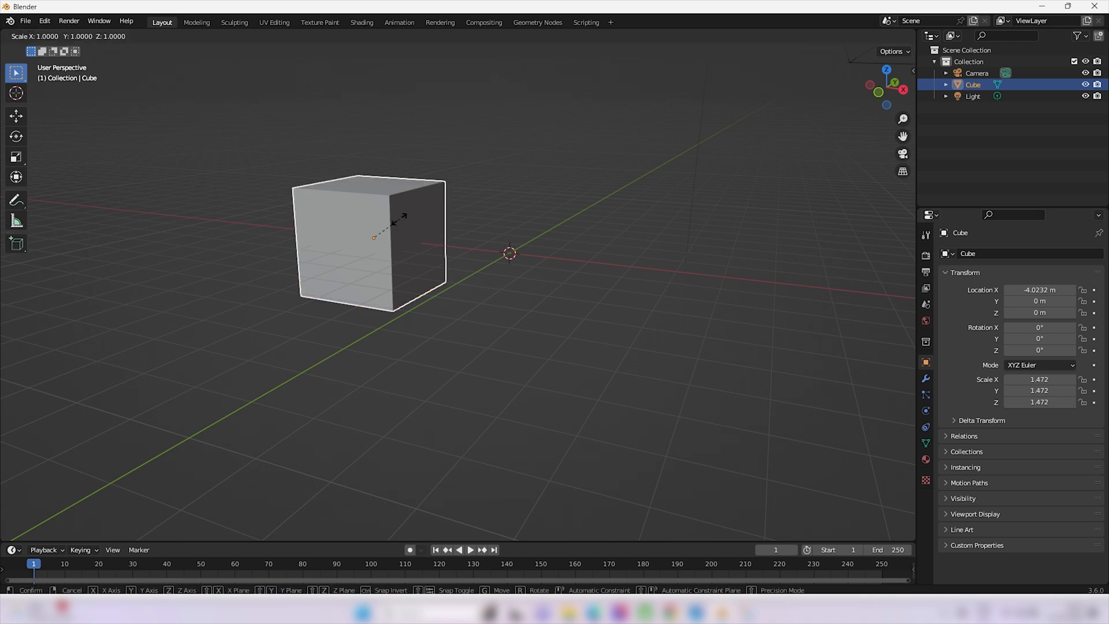
key("x")
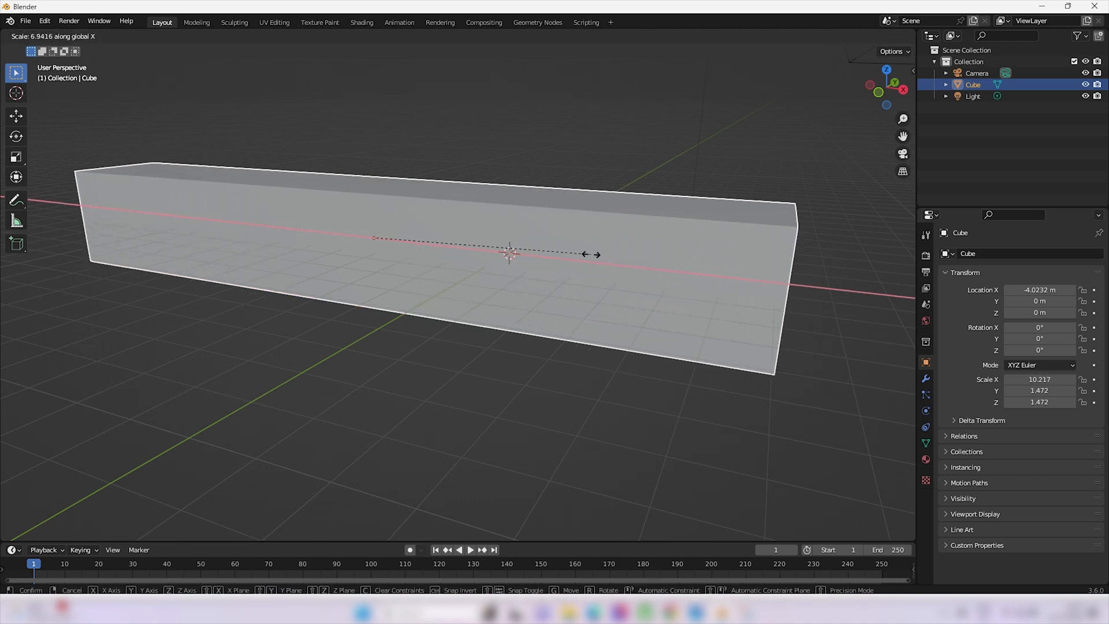
left_click(515, 259)
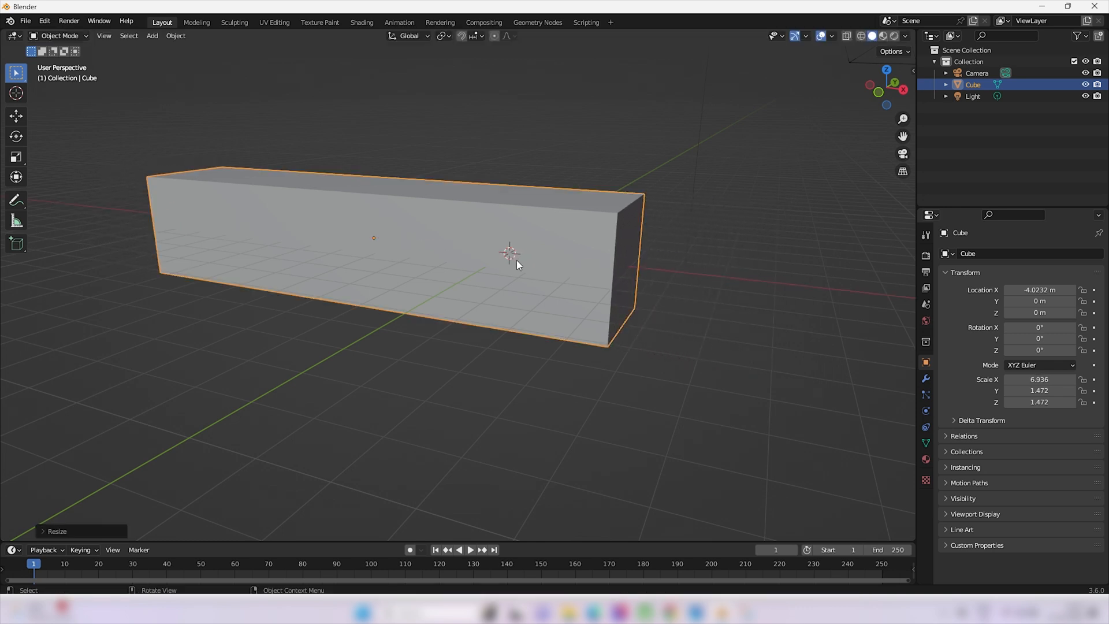
middle_click_drag(654, 294, 489, 346)
left_click(488, 346)
- Rotate the stretched cube about the global X axis by about -50°
left_click(528, 264)
left_click(523, 292, "shift")
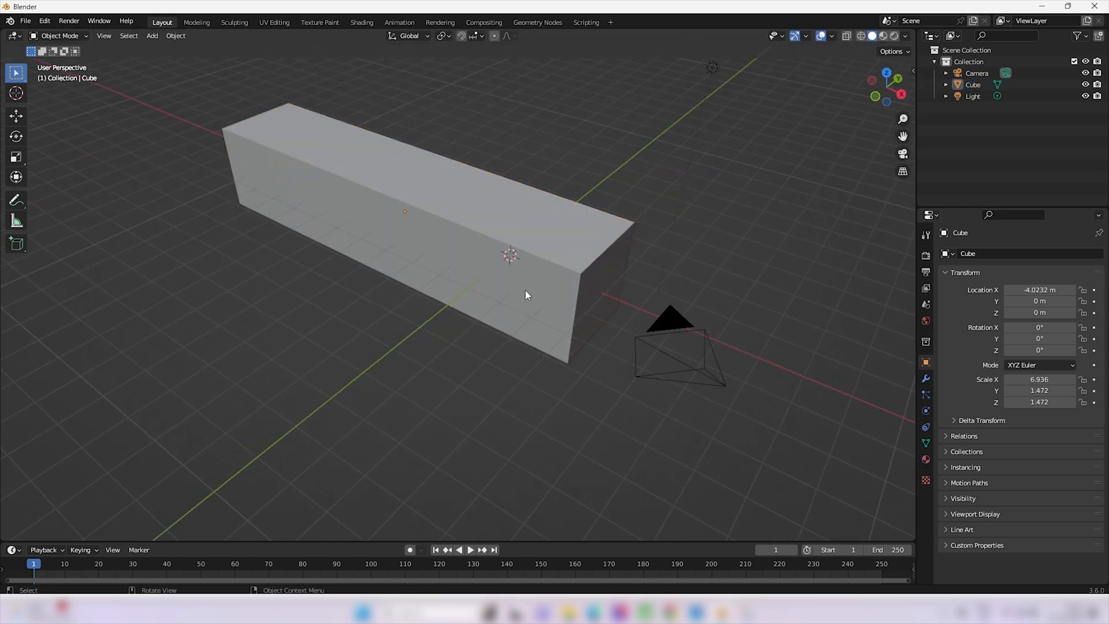
left_click(528, 286)
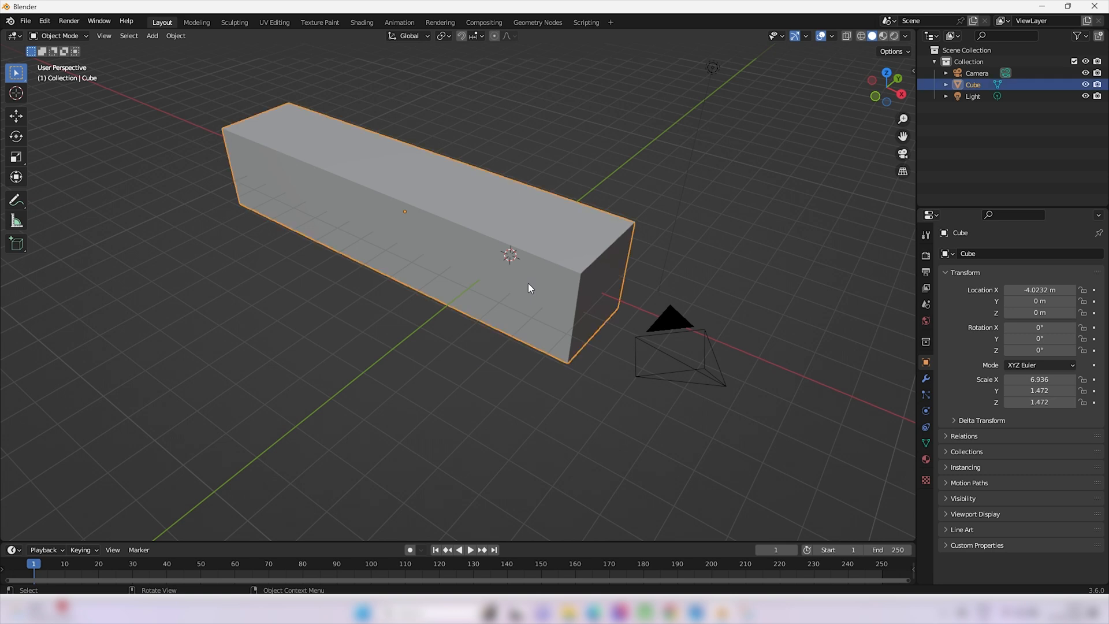
key("r")
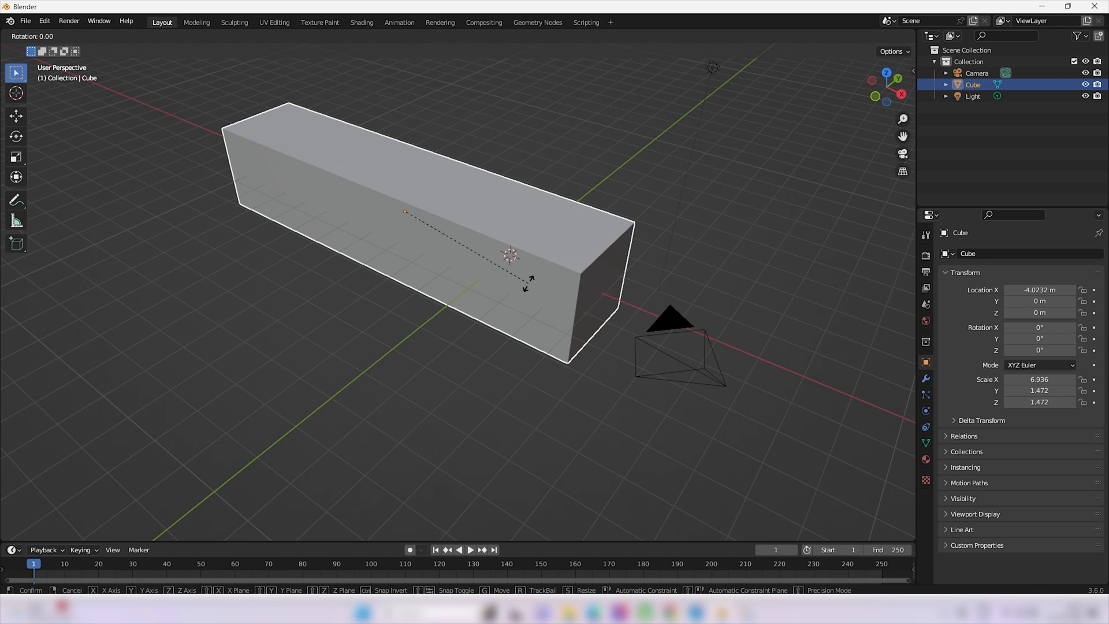
key("x")
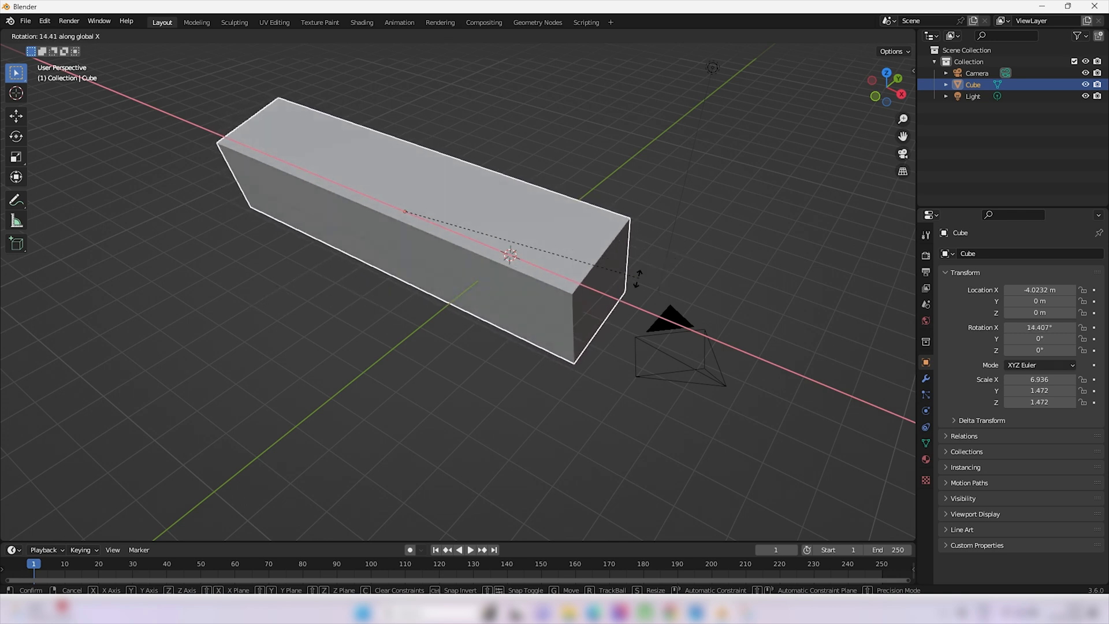
left_click(426, 343)
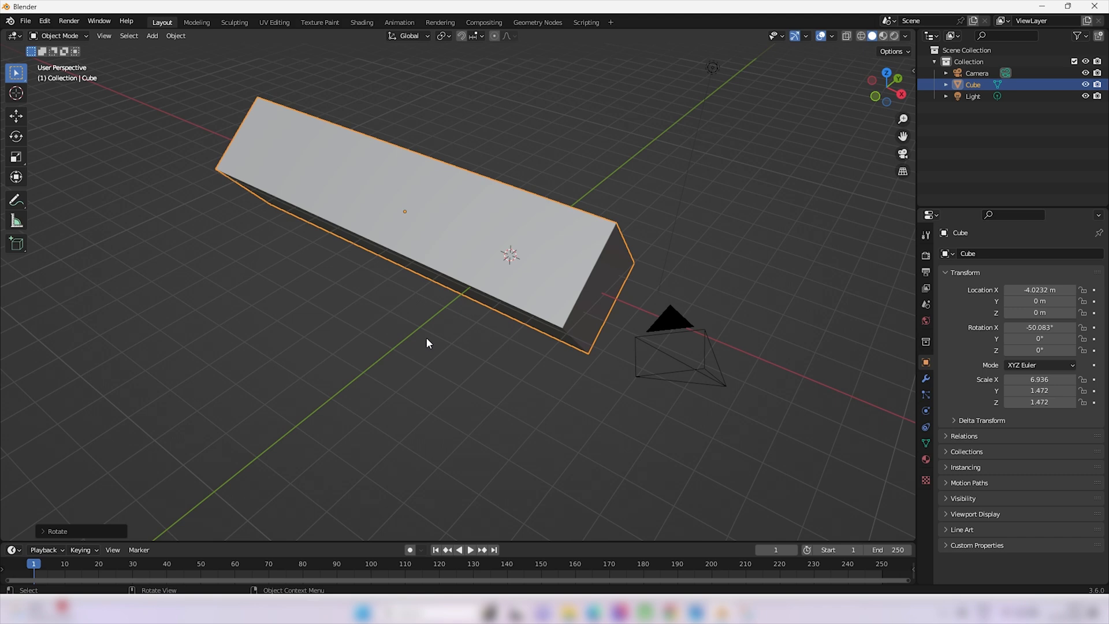
- Select all objects in the scene and delete them
scroll(453, 302, "down", 4)
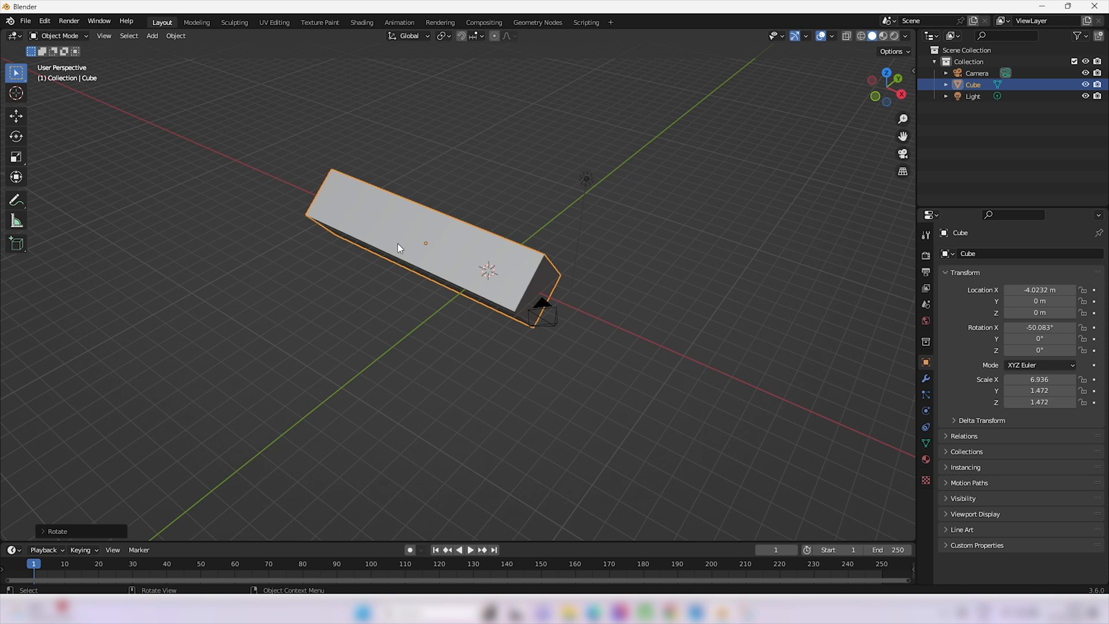
left_click(600, 227)
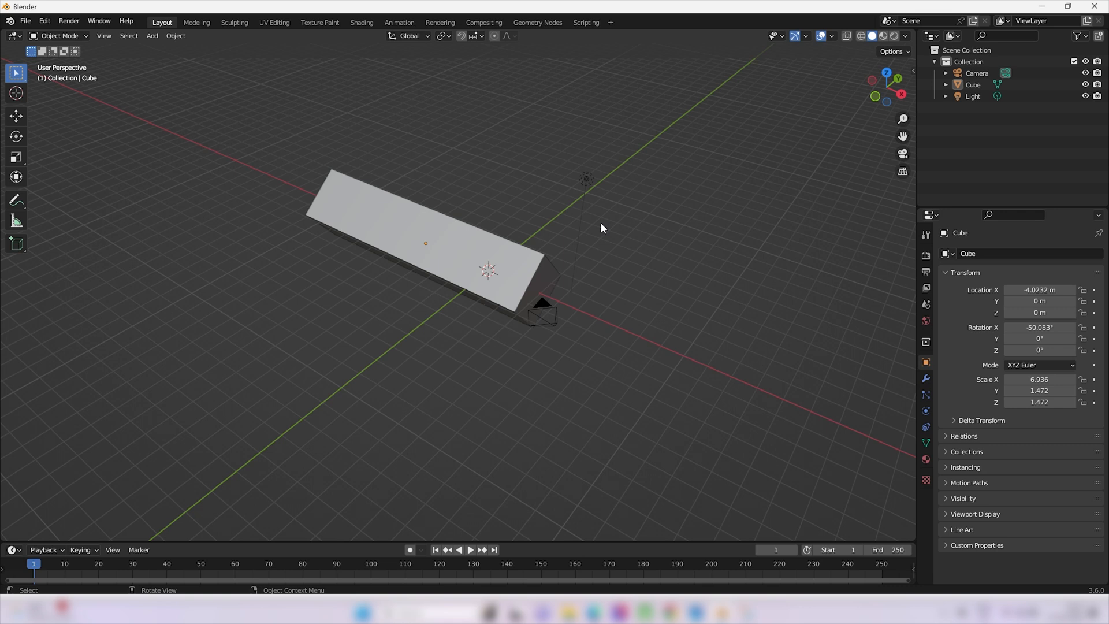
key("a")
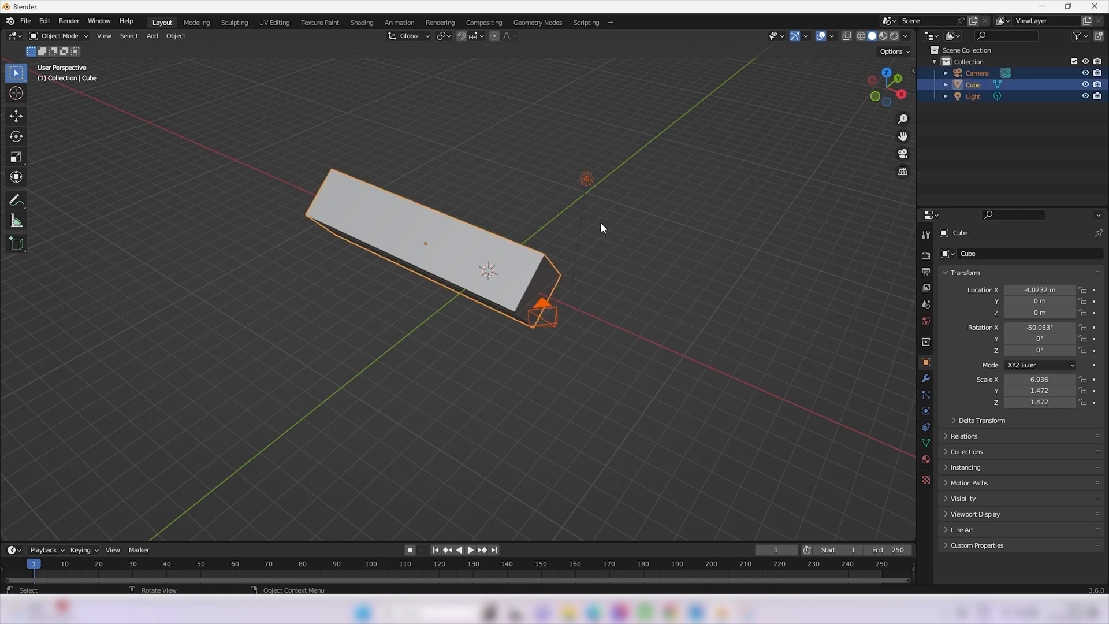
key("Delete")
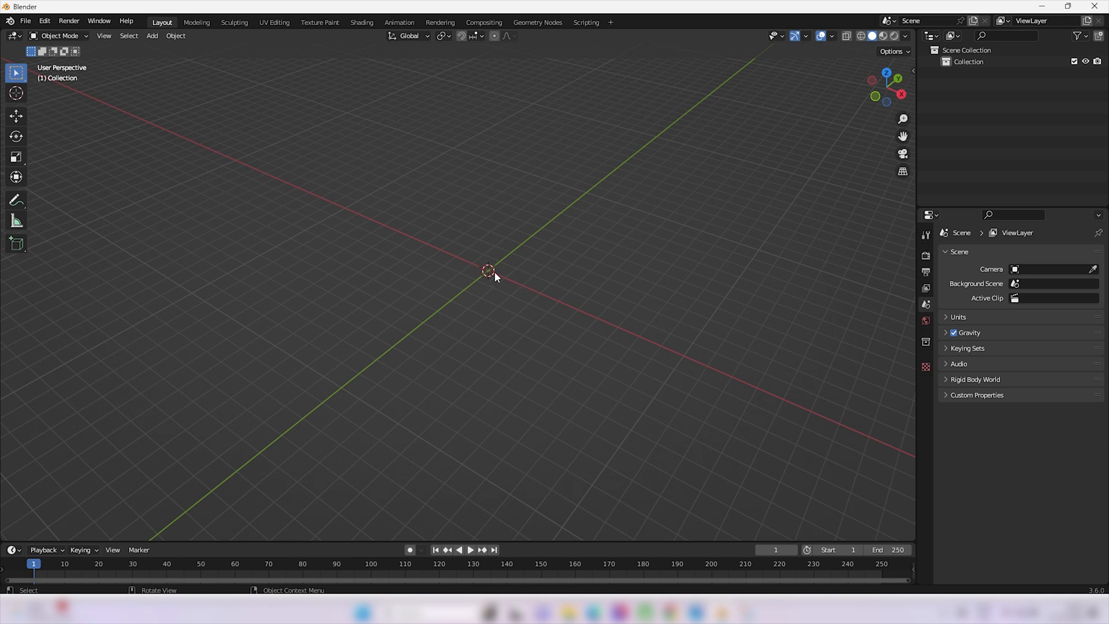
- Import the FBX model ybot.fbx from the project's Reference folder, using the folder path copied from File Explorer
left_click(25, 22)
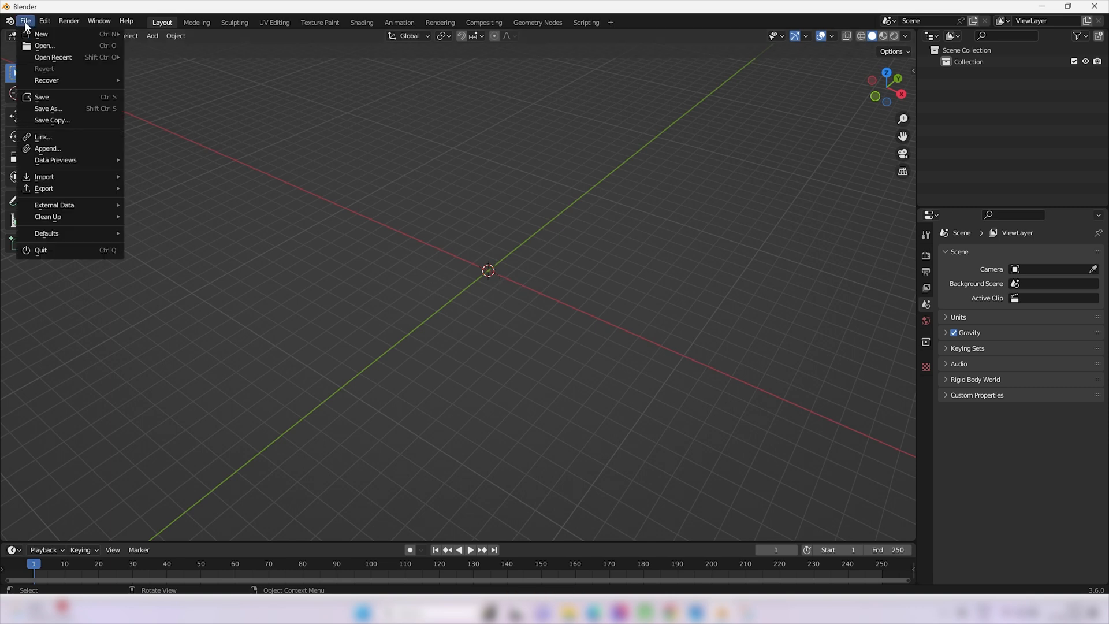
mouse_move(44, 177)
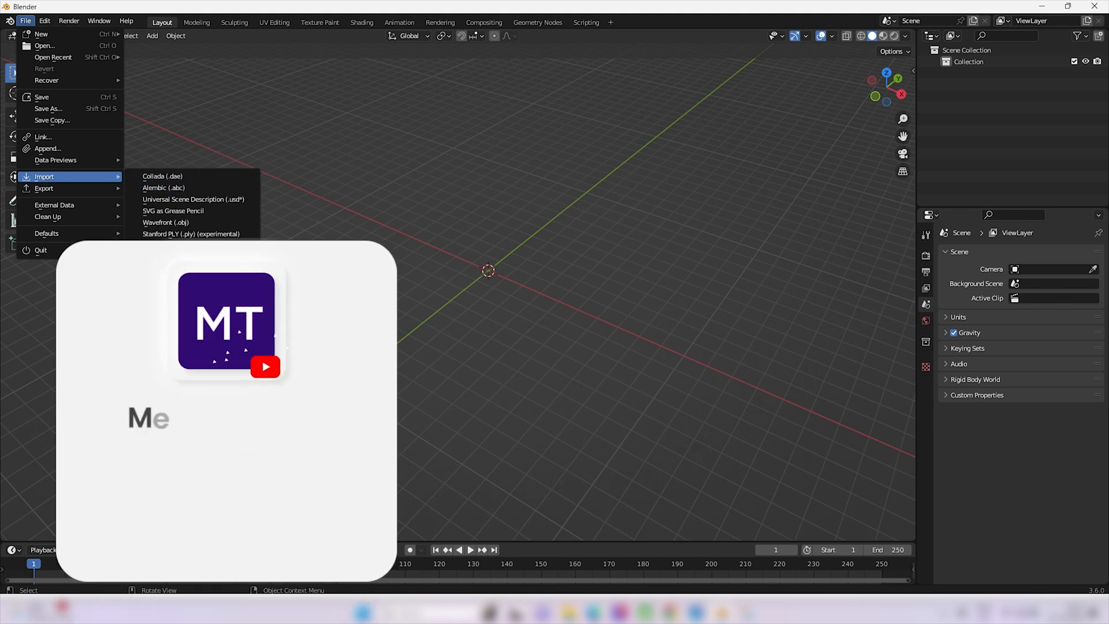
left_click(198, 302)
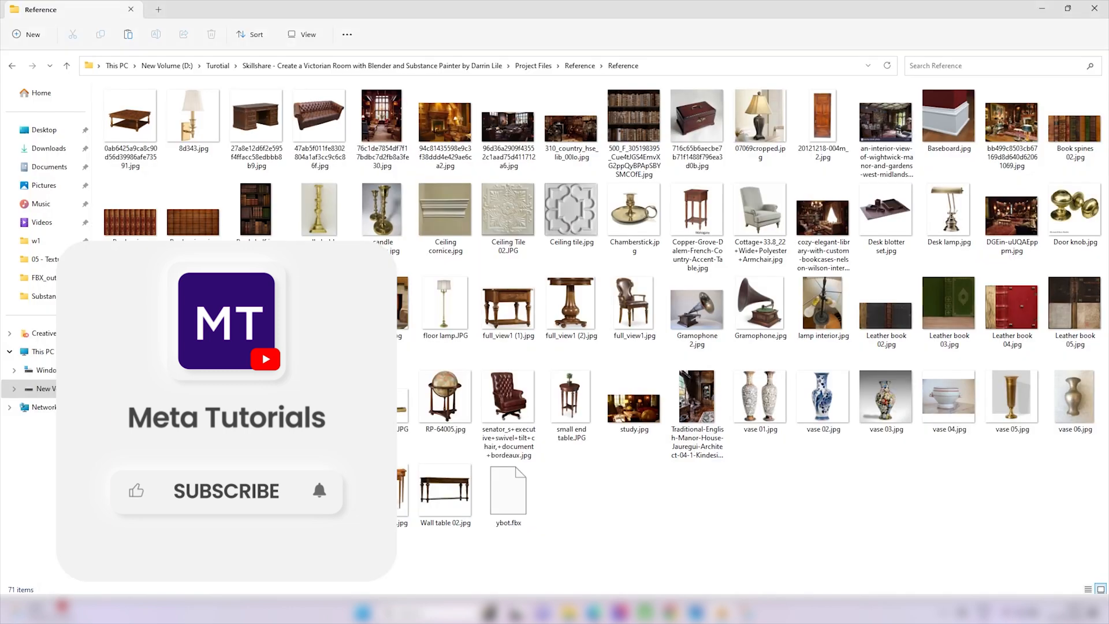
left_click(685, 65)
key("alt+Tab")
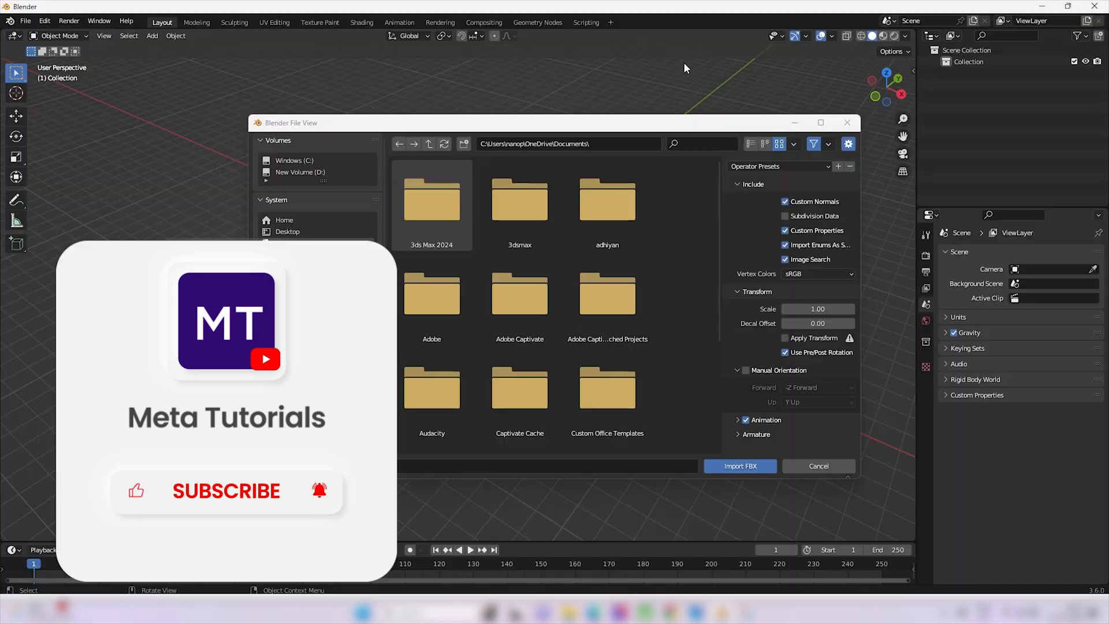
left_click(614, 146)
key("ctrl+v")
key("Return")
left_click(432, 232)
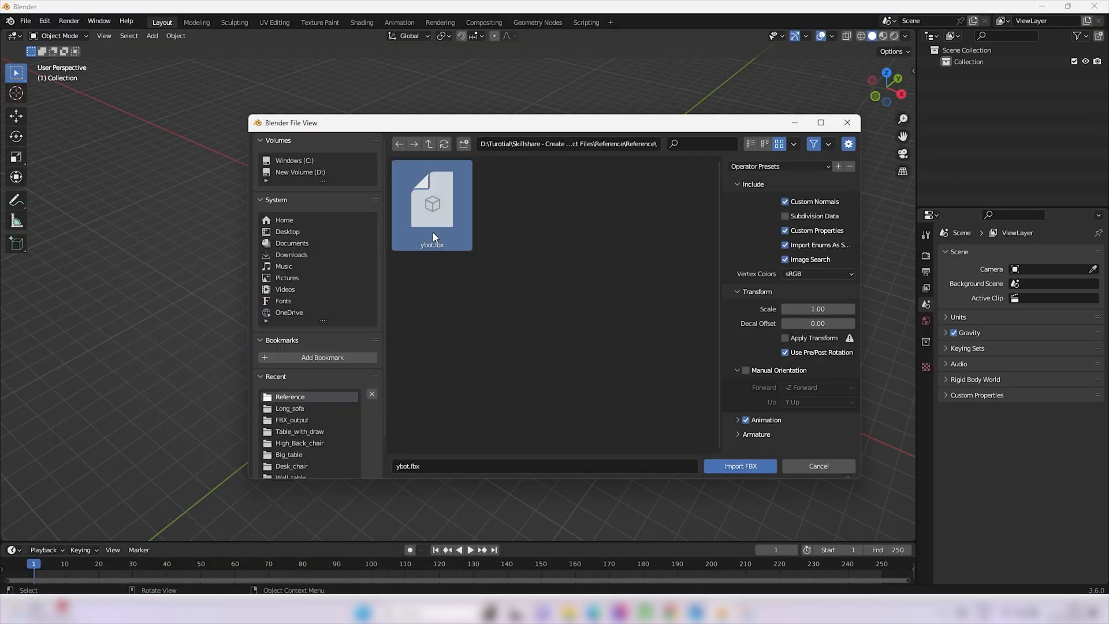
left_click(747, 470)
- Move the imported character armature along the global X axis by about -2.95 m
scroll(487, 317, "up", 8)
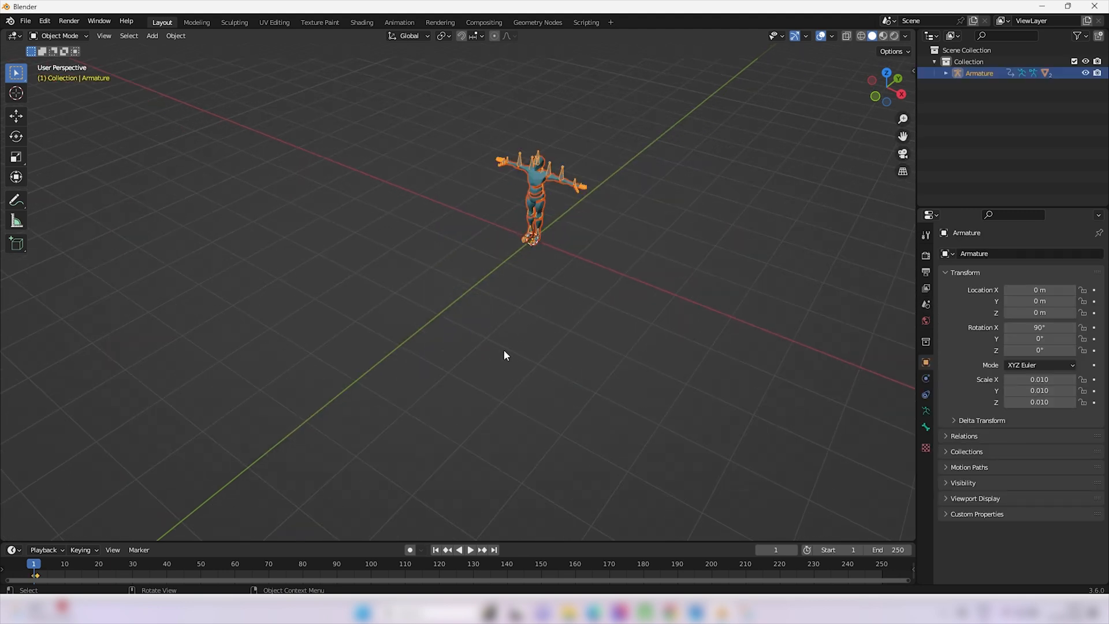
middle_click_drag(668, 261, 596, 393, "shift")
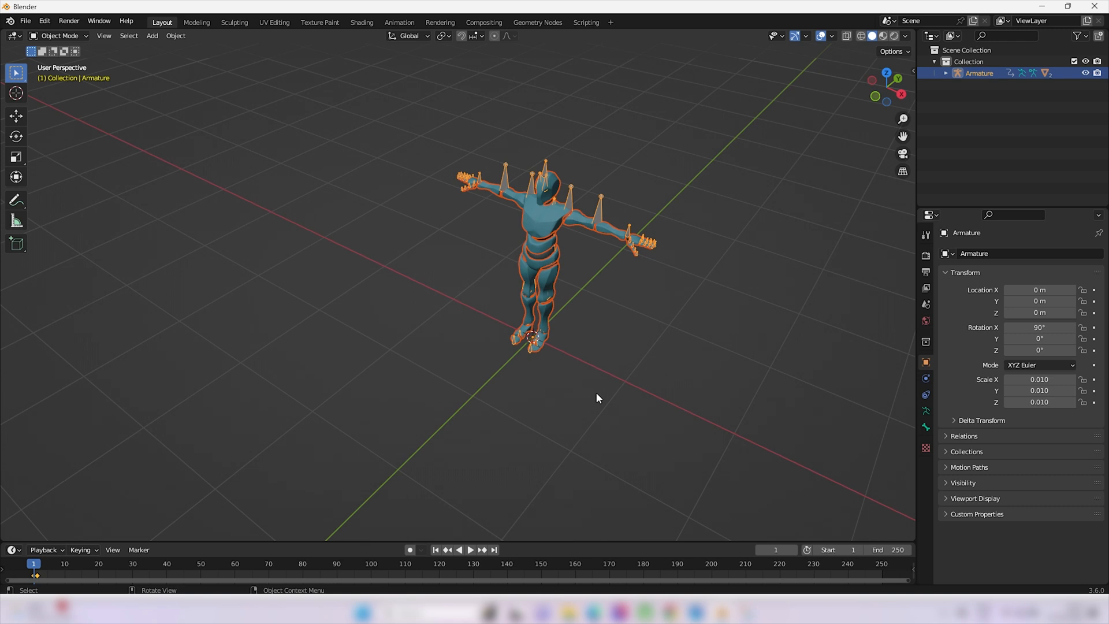
middle_click_drag(596, 393, 609, 380)
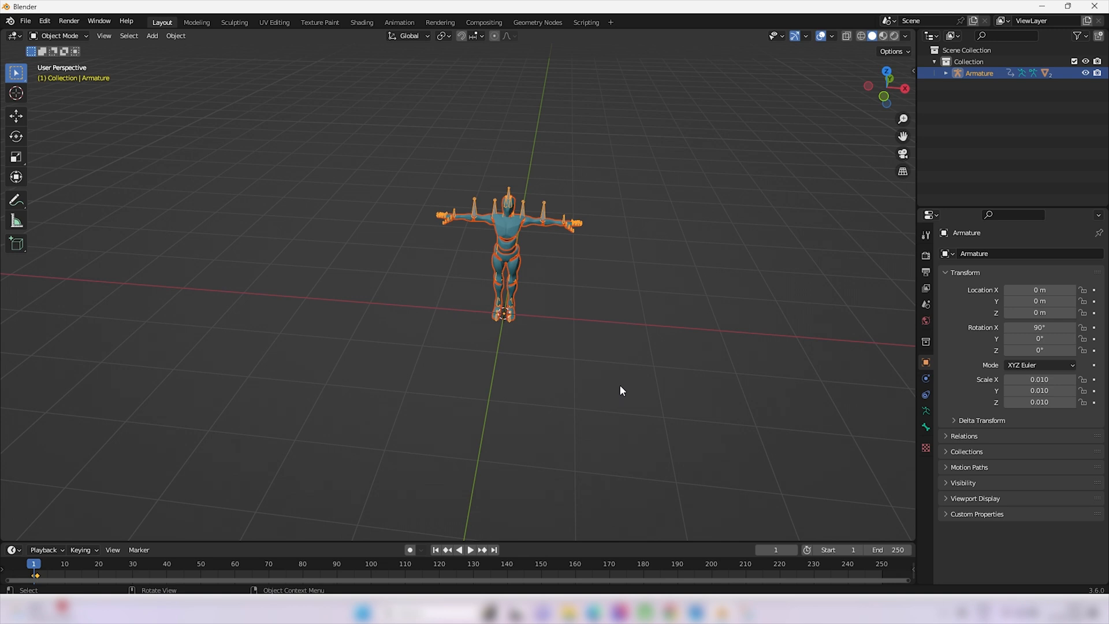
key("g")
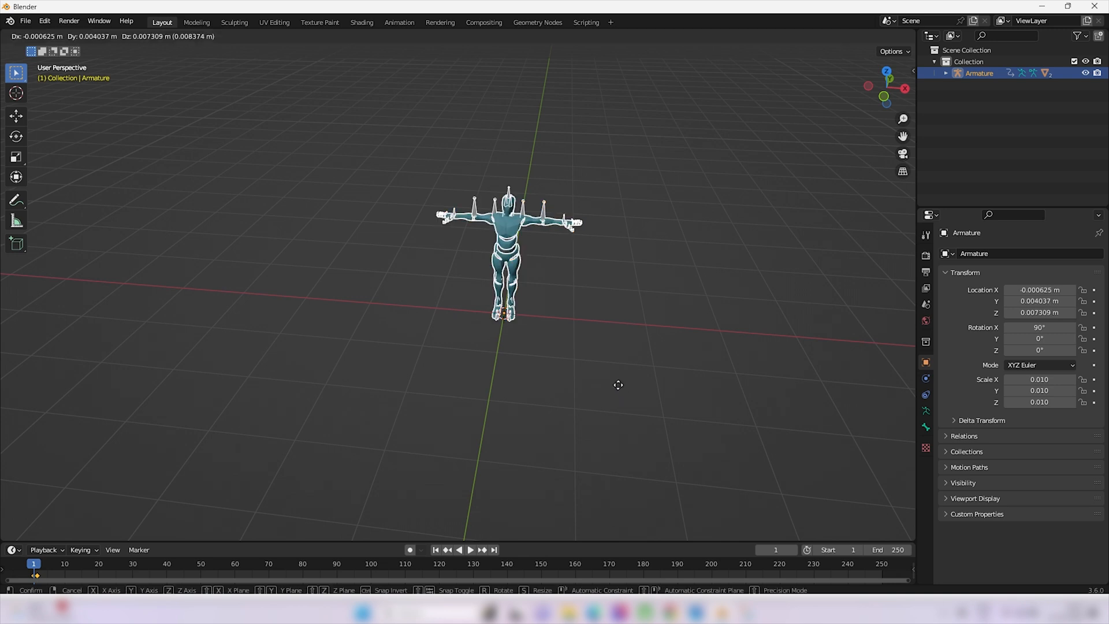
key("x")
left_click(424, 375)
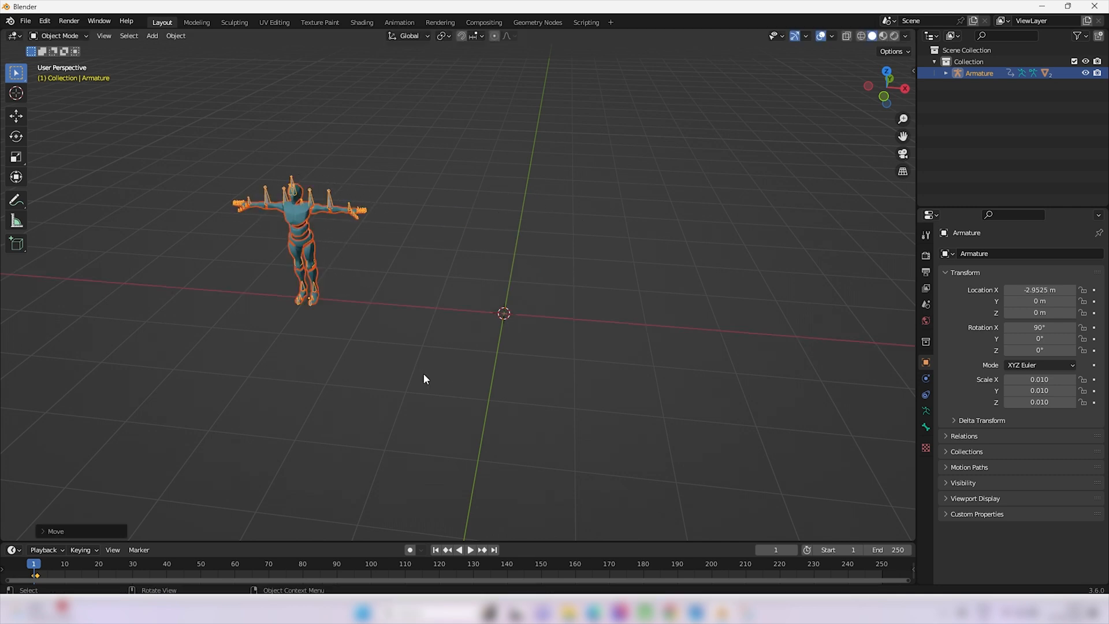
middle_click_drag(585, 366, 627, 350)
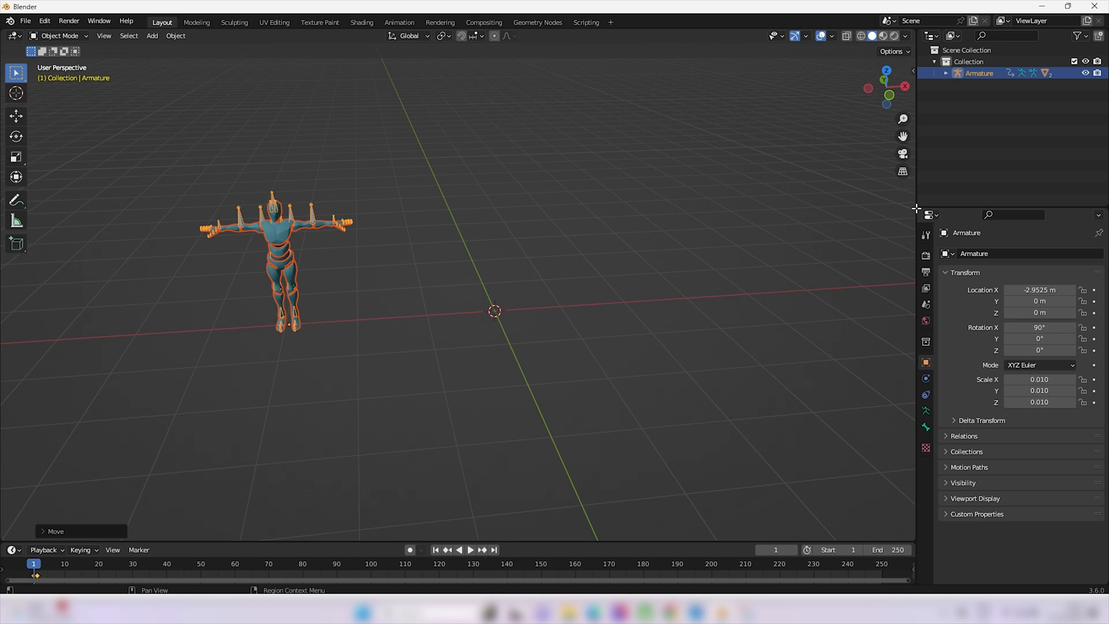
- Split the Properties area in two horizontally and turn the upper part into an Image Editor
left_click_drag(916, 208, 926, 317)
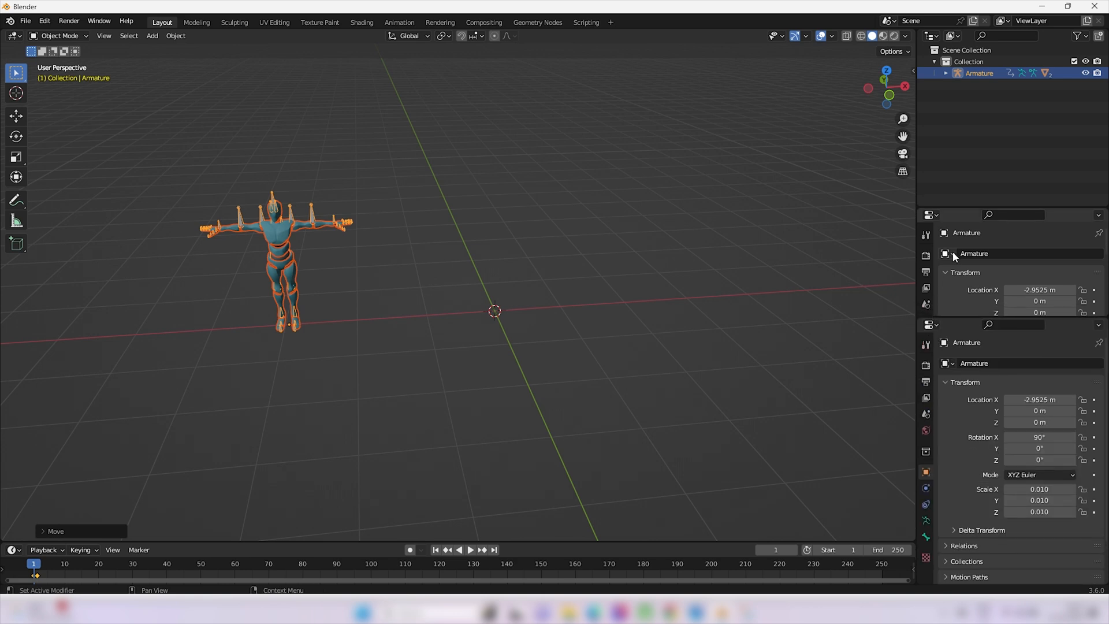
left_click(936, 214)
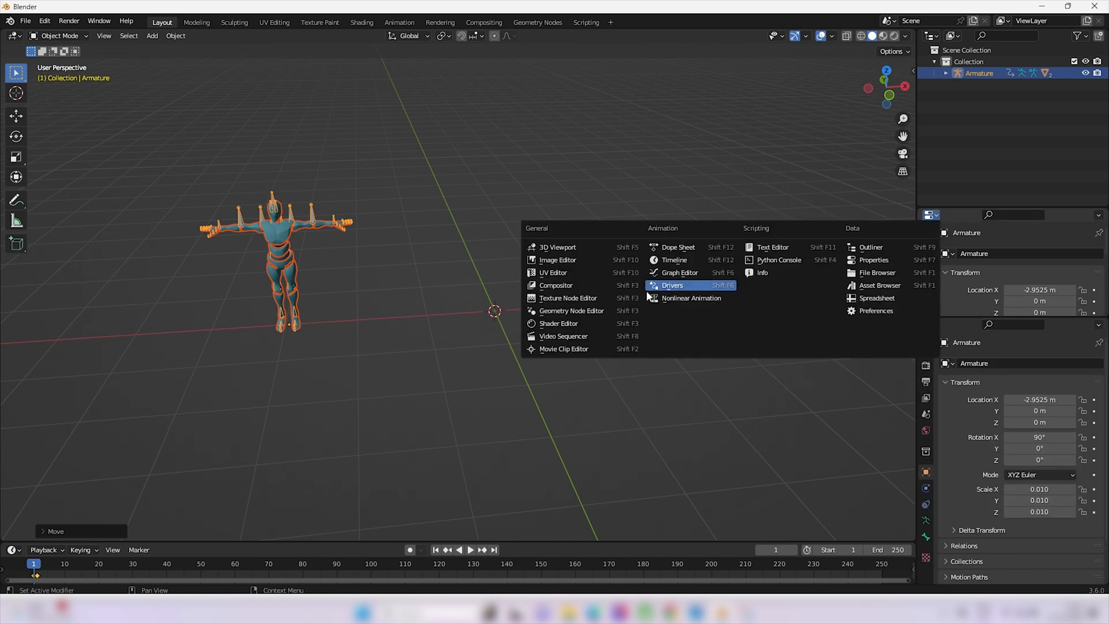
left_click(559, 261)
- Open the coffee table image 0ab6425a9ca8c90d56d39986afe73591.jpg from the project's Reference folder in the Image Editor
left_click(1018, 216)
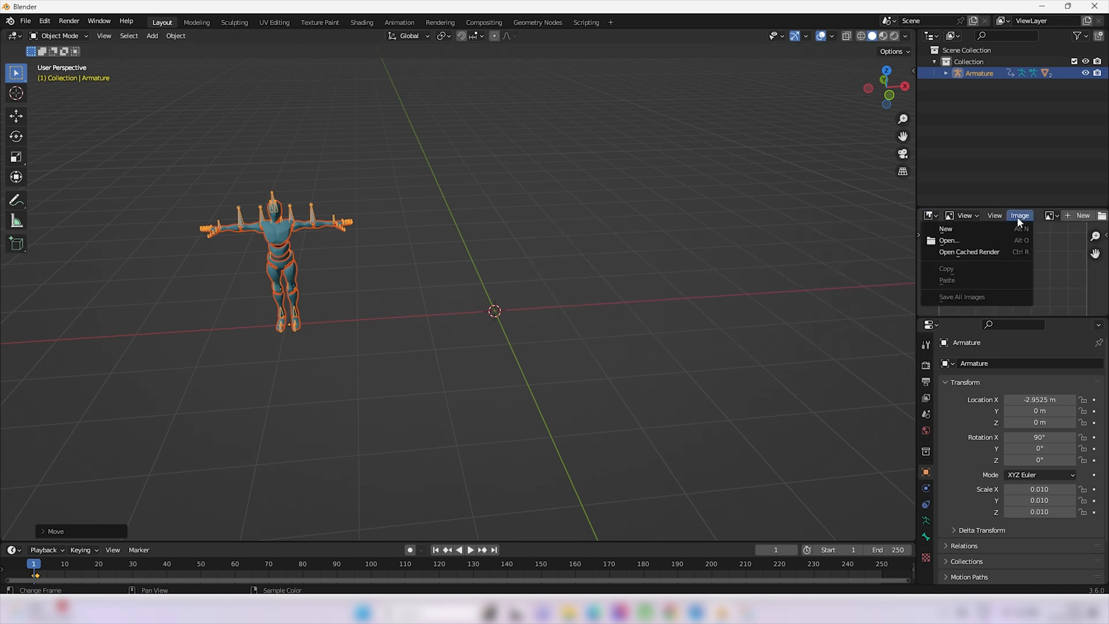
left_click(980, 240)
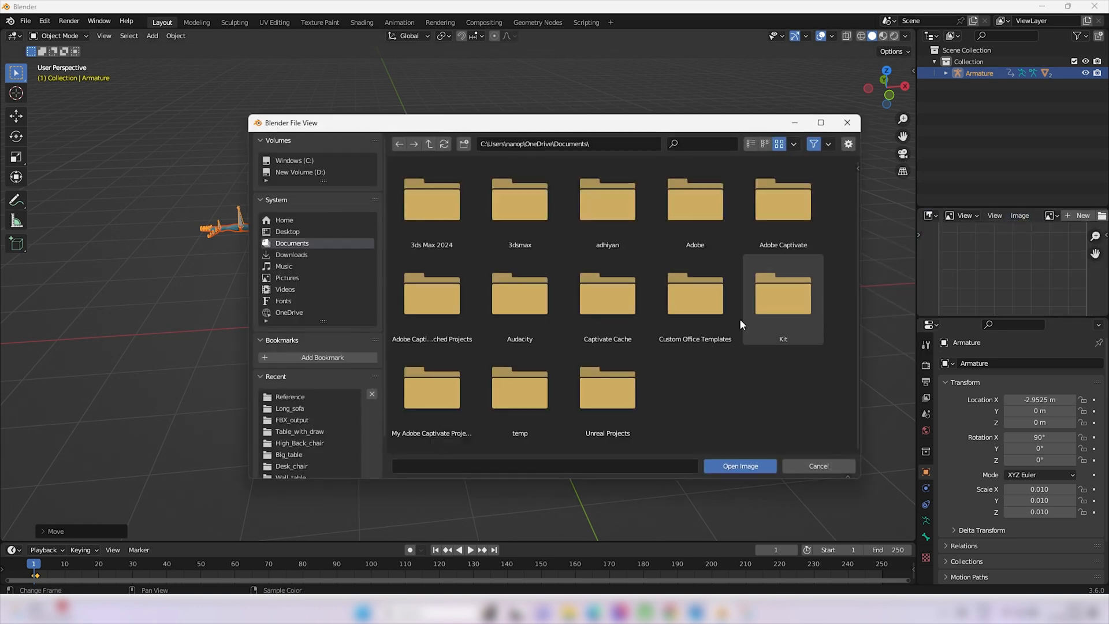
left_click(625, 150)
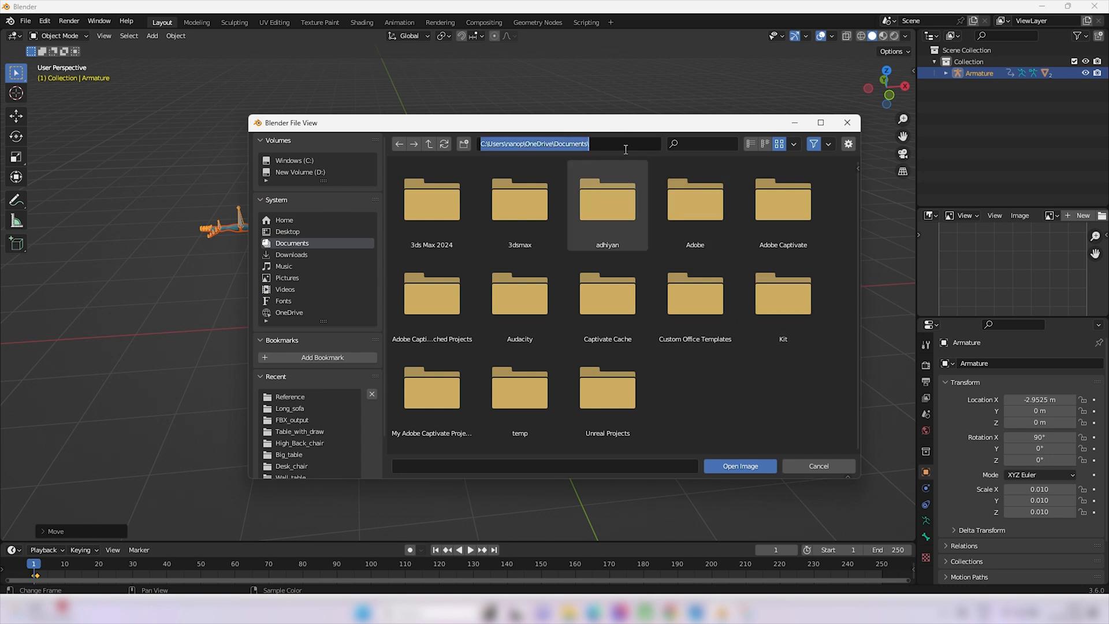
key("ctrl+v")
key("Return")
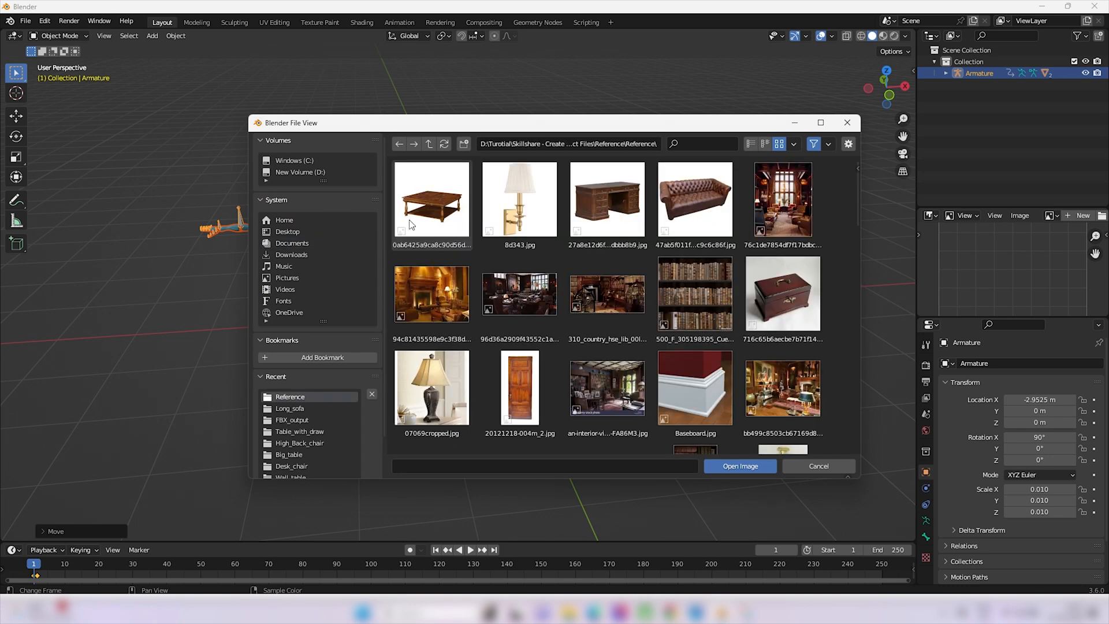
left_click(430, 208)
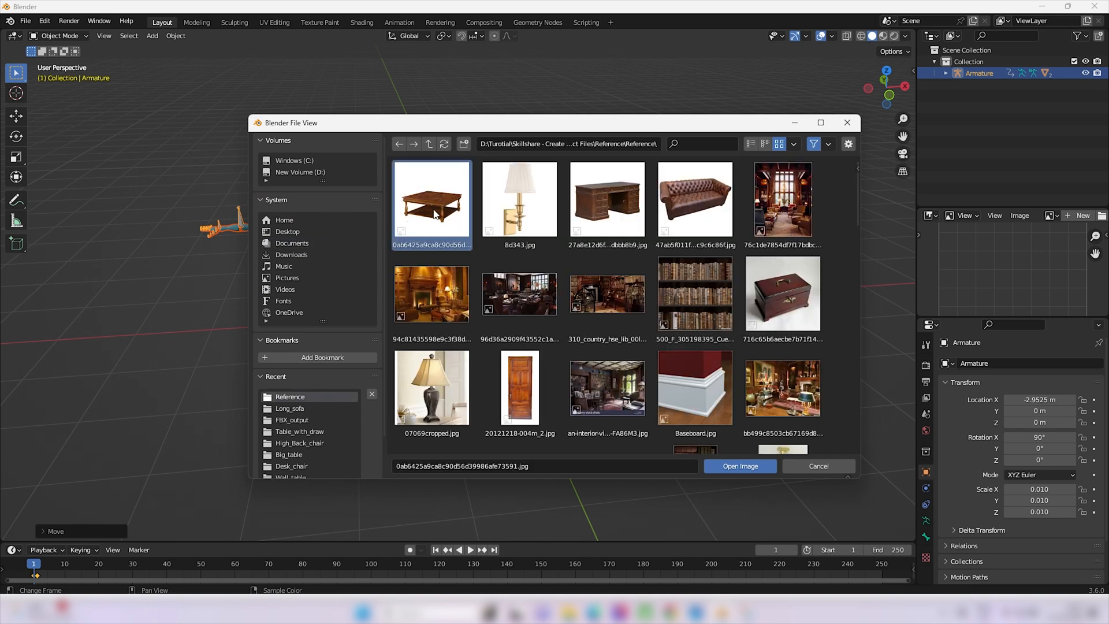
left_click(739, 465)
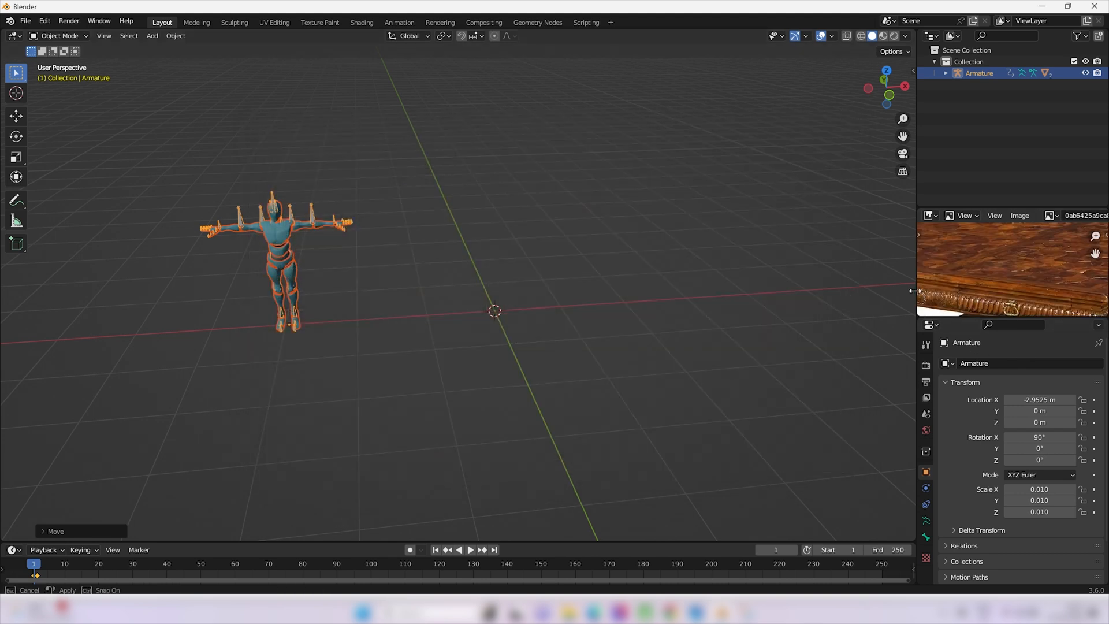
- Enlarge the Image Editor area in width and height, and examine the coffee table reference in a temporarily maximized view
left_click_drag(916, 296, 787, 296)
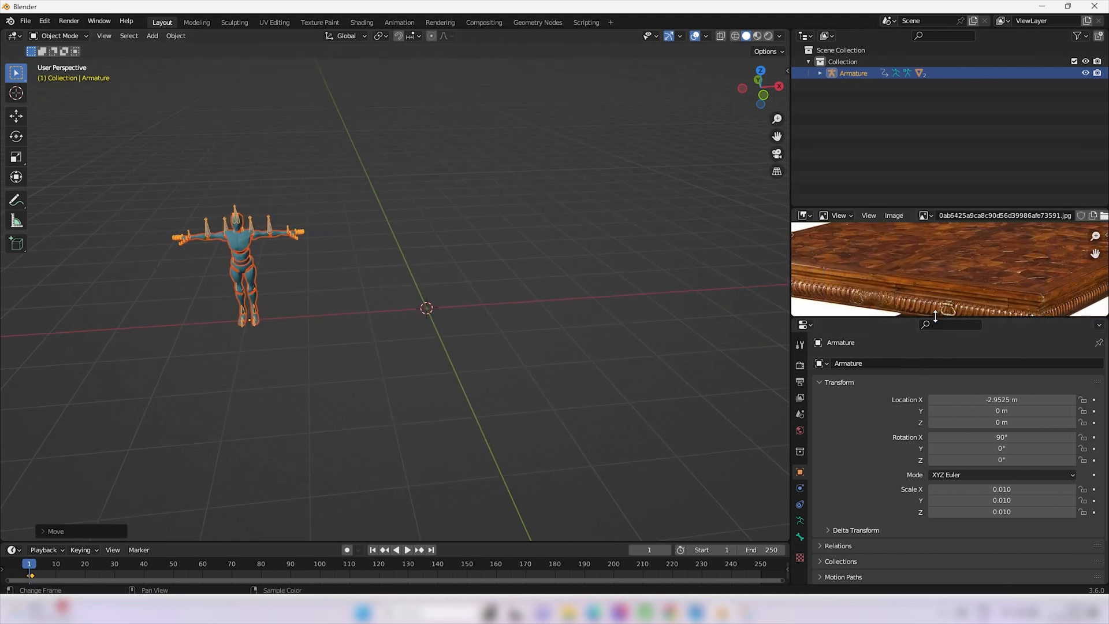
left_click_drag(934, 316, 920, 364)
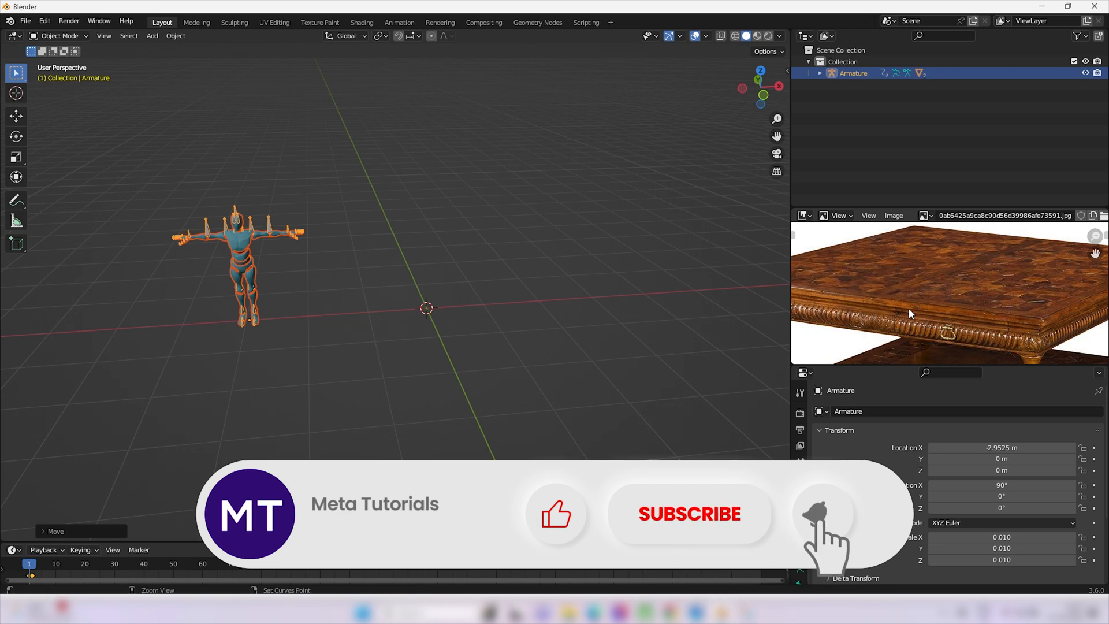
key("ctrl+space")
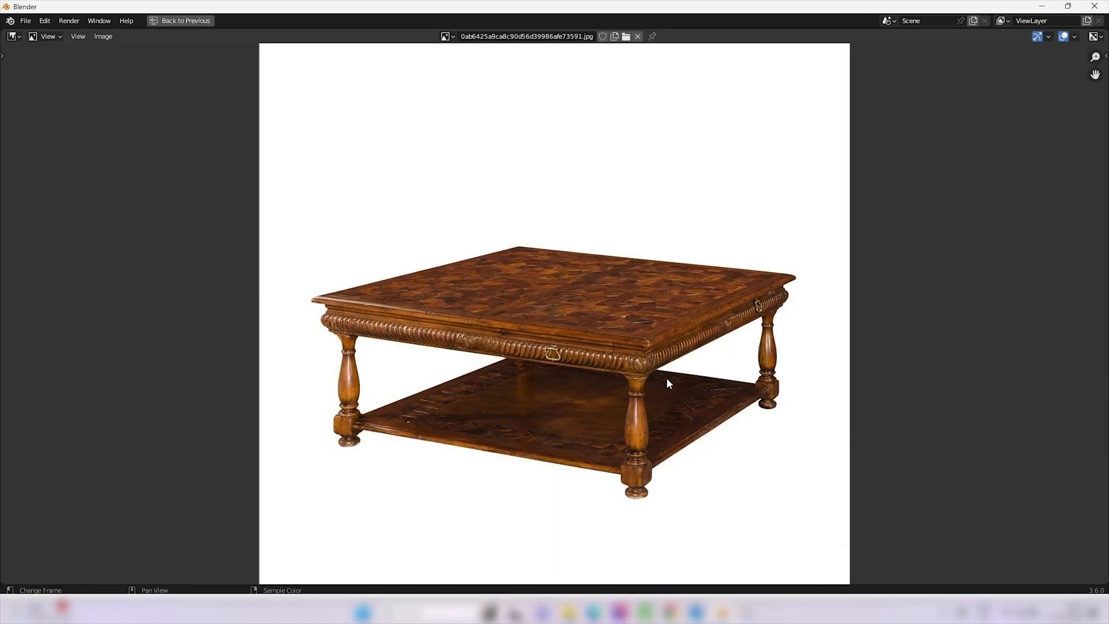
scroll(593, 365, "up", 6)
scroll(582, 369, "down", 6)
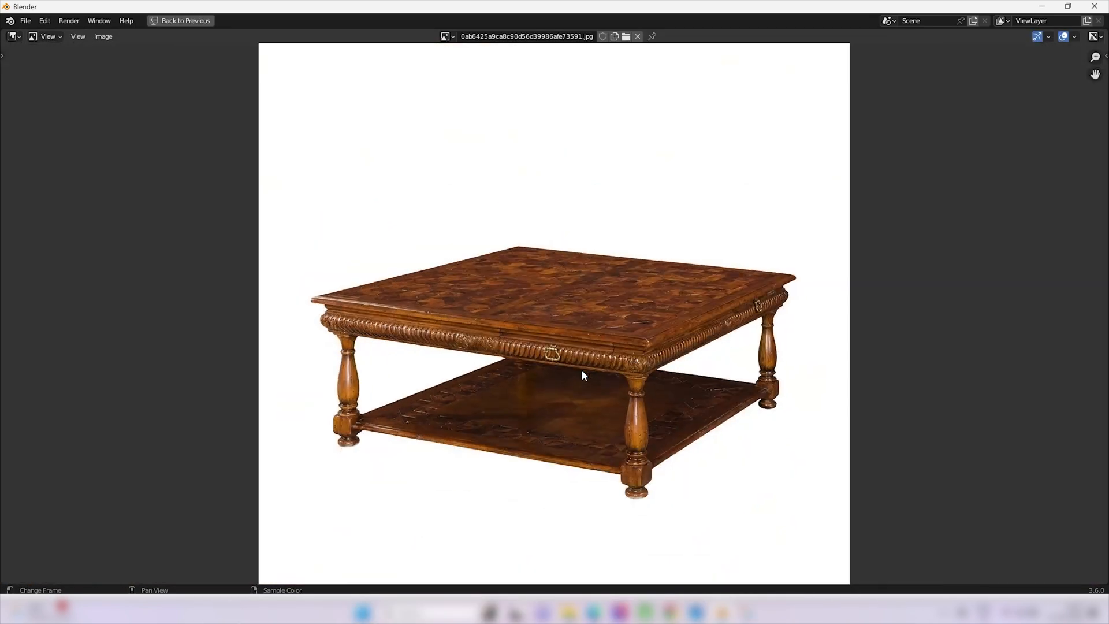
middle_click_drag(548, 377, 410, 356)
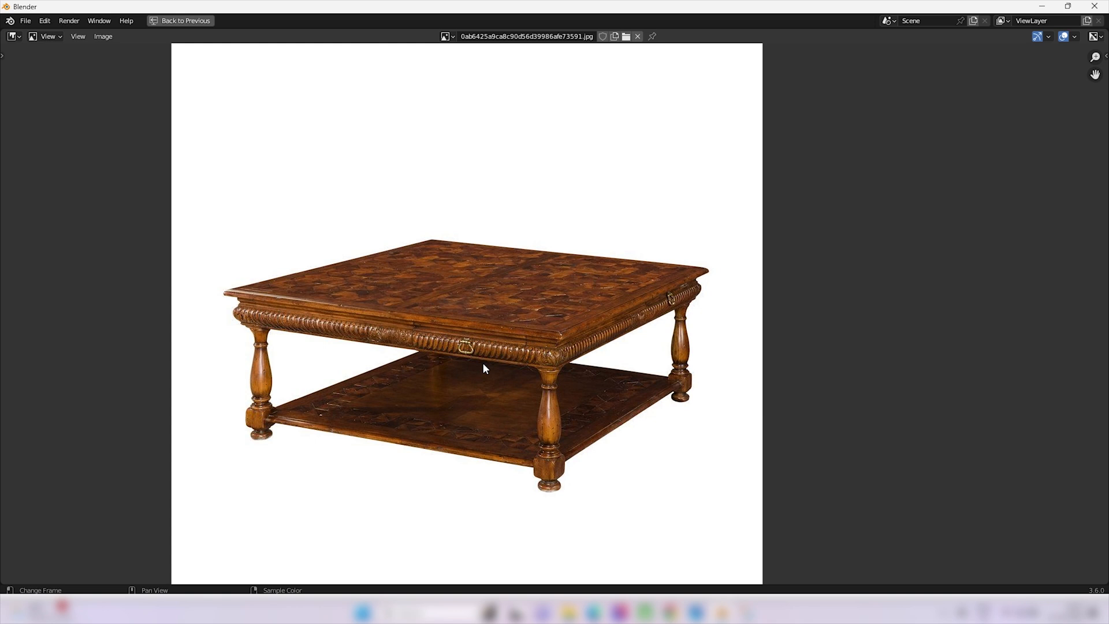
key("ctrl+space")
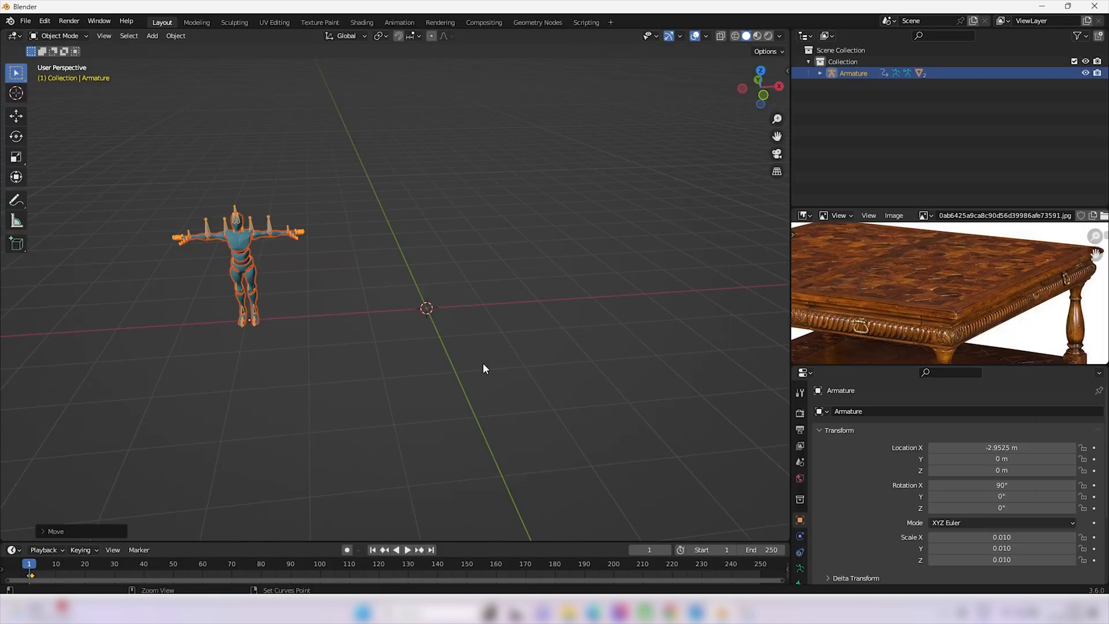
- Reframe the reference image so the coffee table's top and legs fit inside the Image Editor
middle_click_drag(797, 301, 919, 305)
scroll(926, 304, "down", 1)
middle_click_drag(1039, 296, 1010, 301)
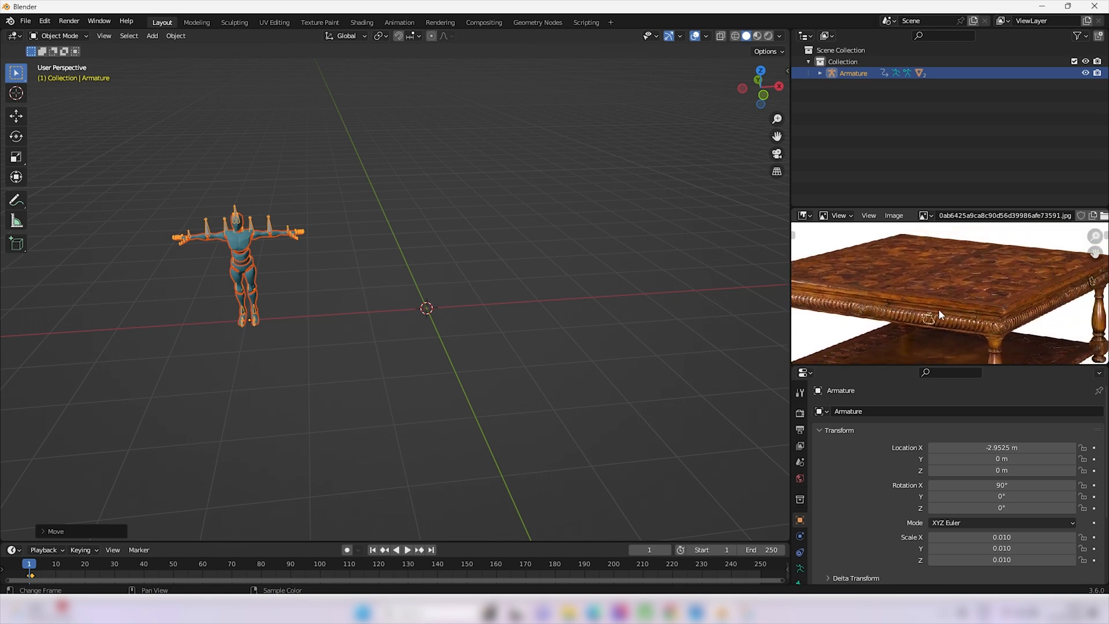
scroll(938, 295, "down", 2)
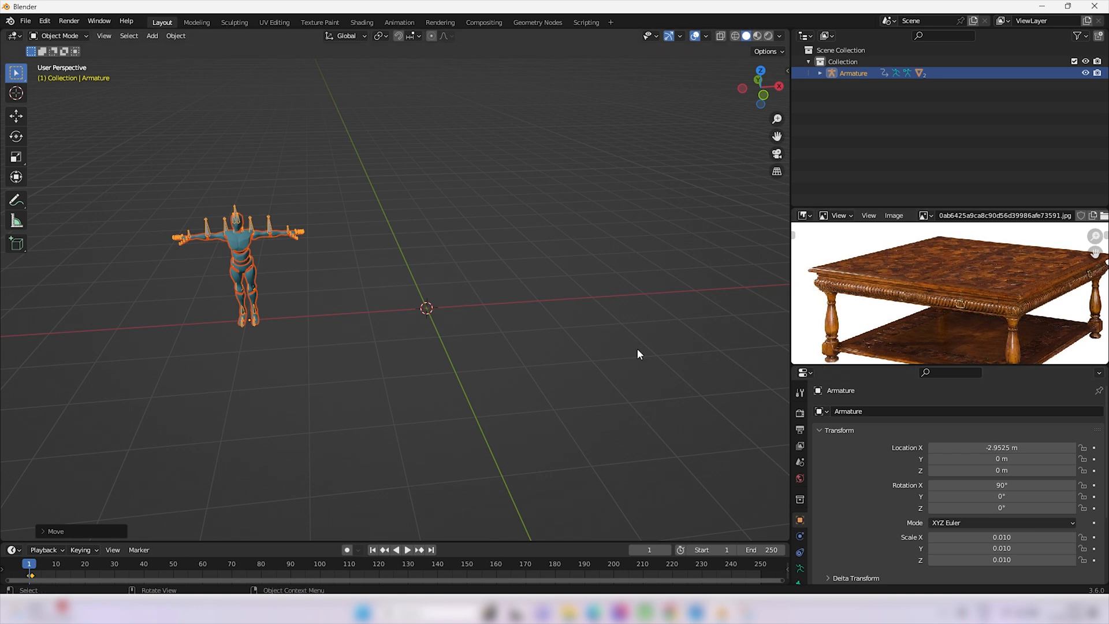
- Deselect the armature and add a cube mesh at the world origin
left_click(679, 380)
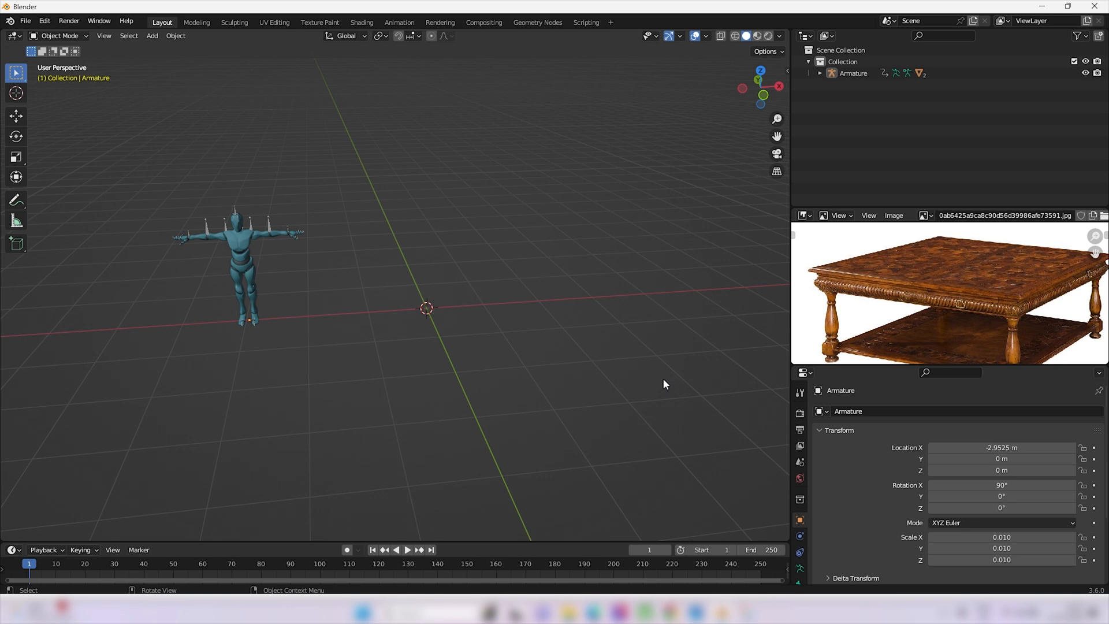
key("shift+a")
mouse_move(663, 380)
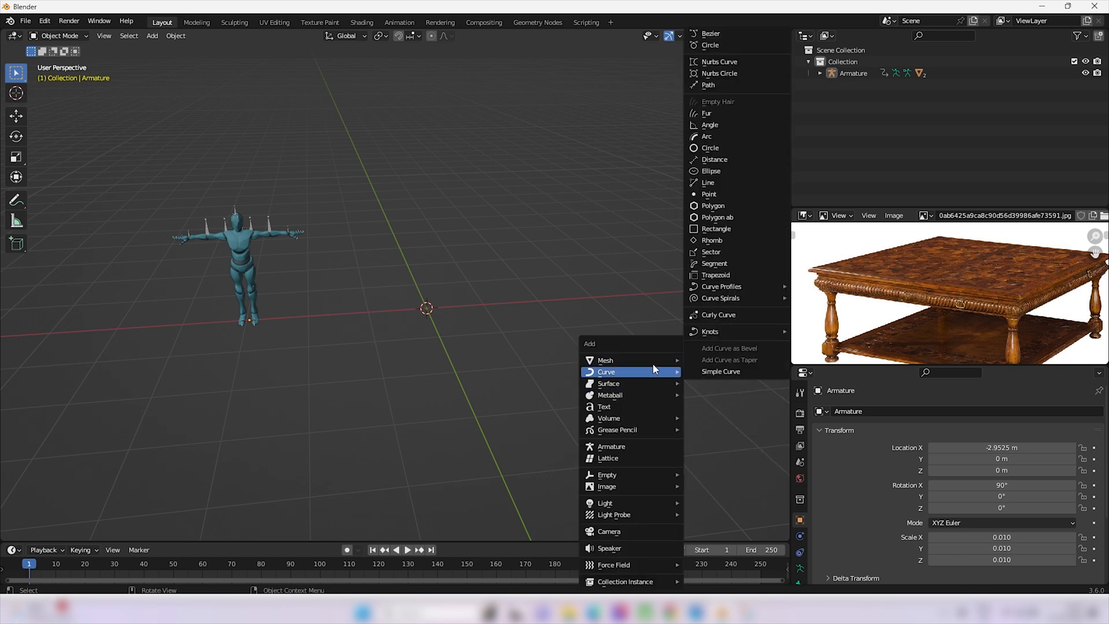
mouse_move(658, 360)
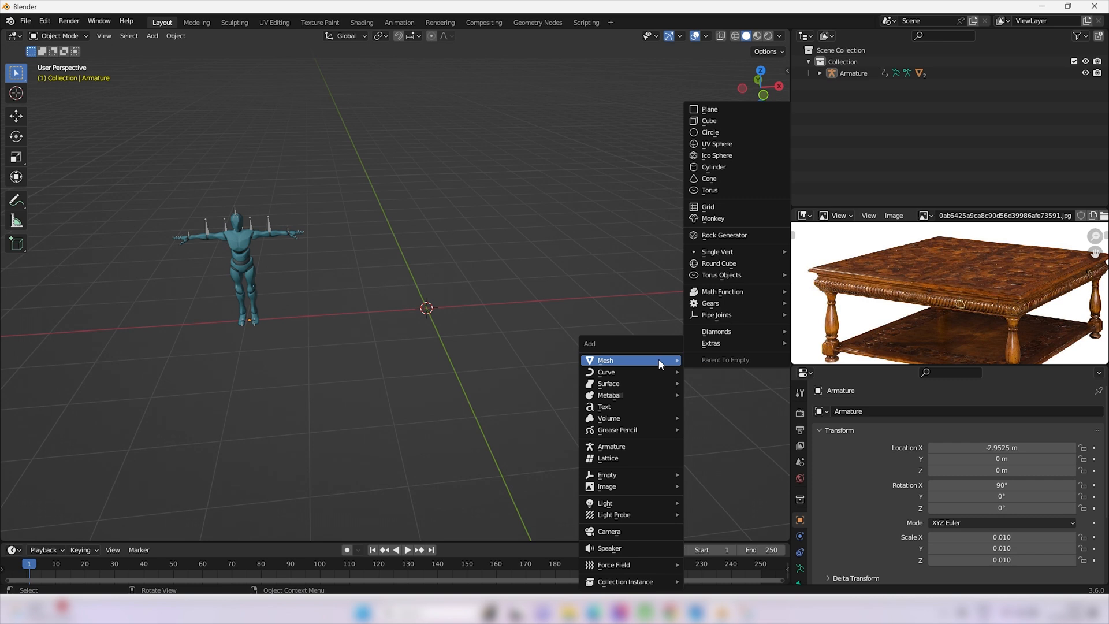
left_click(723, 122)
- Flatten the cube along the global Z axis to a scale of about 0.06 in the front orthographic view
middle_click_drag(463, 342, 460, 329)
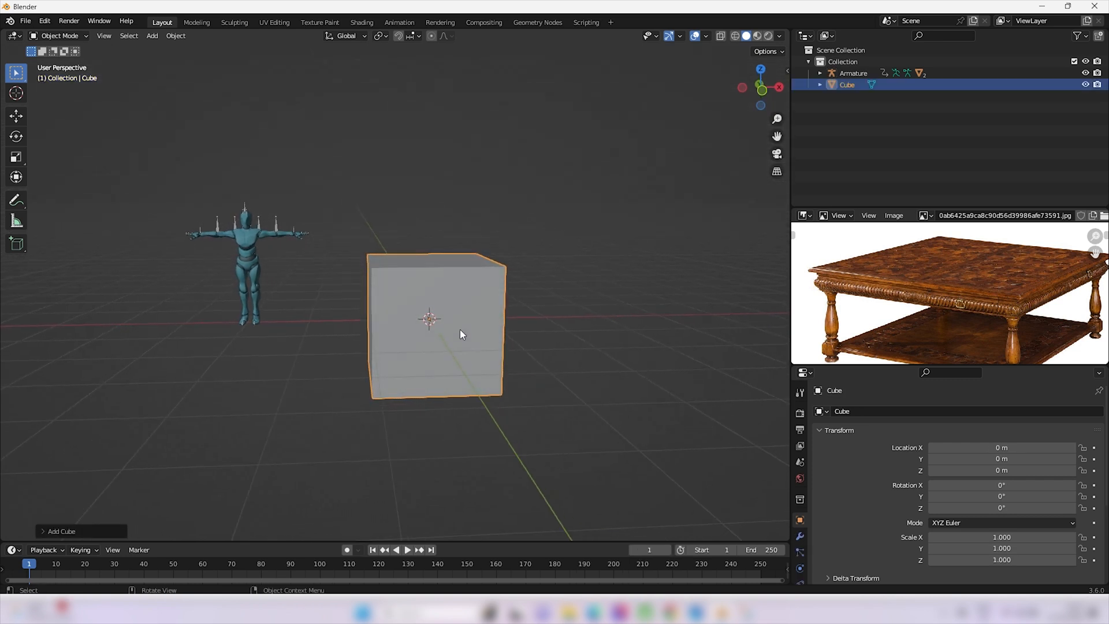
middle_click_drag(285, 294, 276, 261)
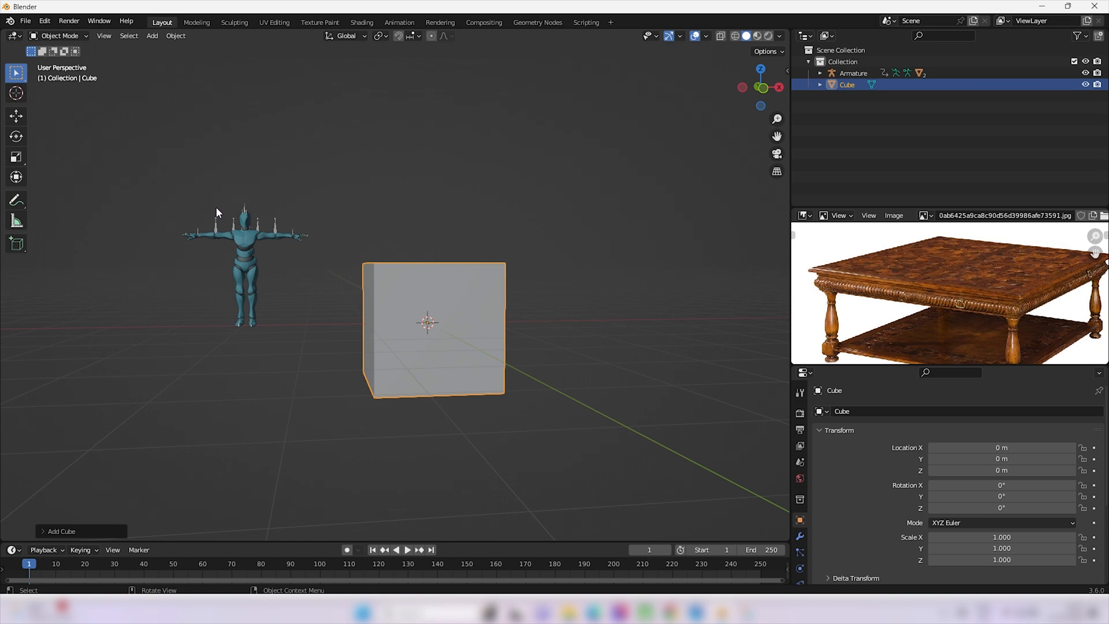
middle_click_drag(253, 315, 321, 319)
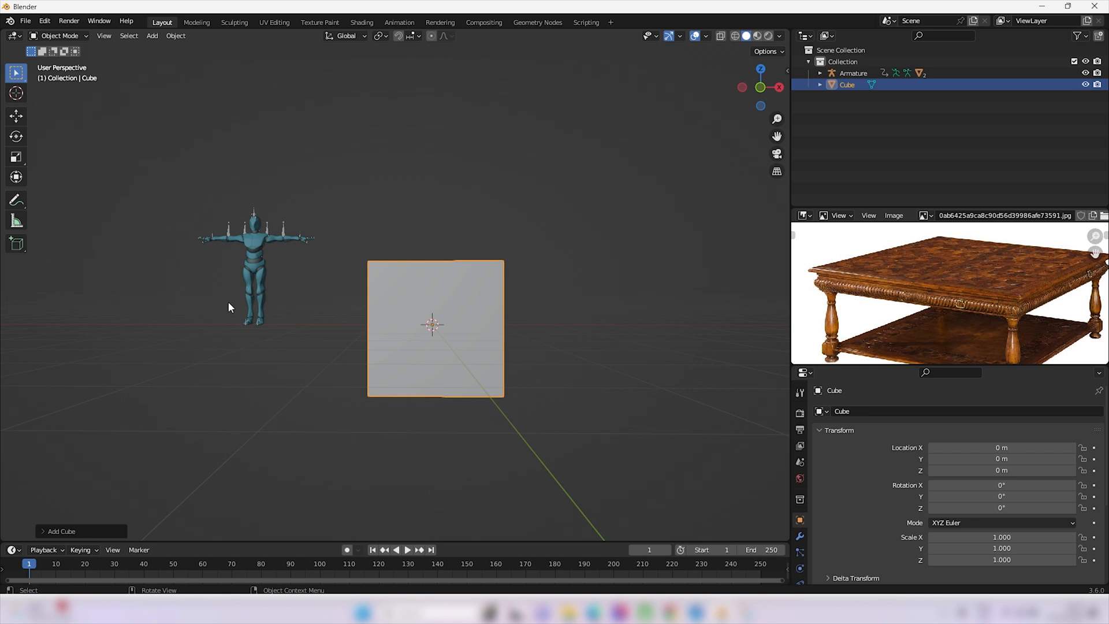
key("KP_1")
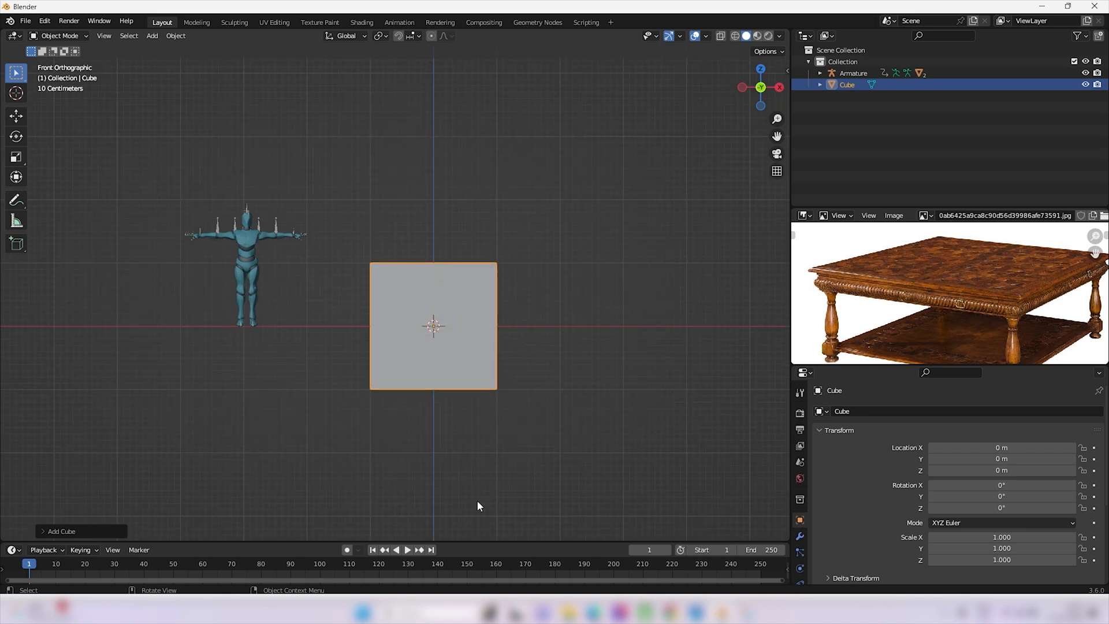
key("s")
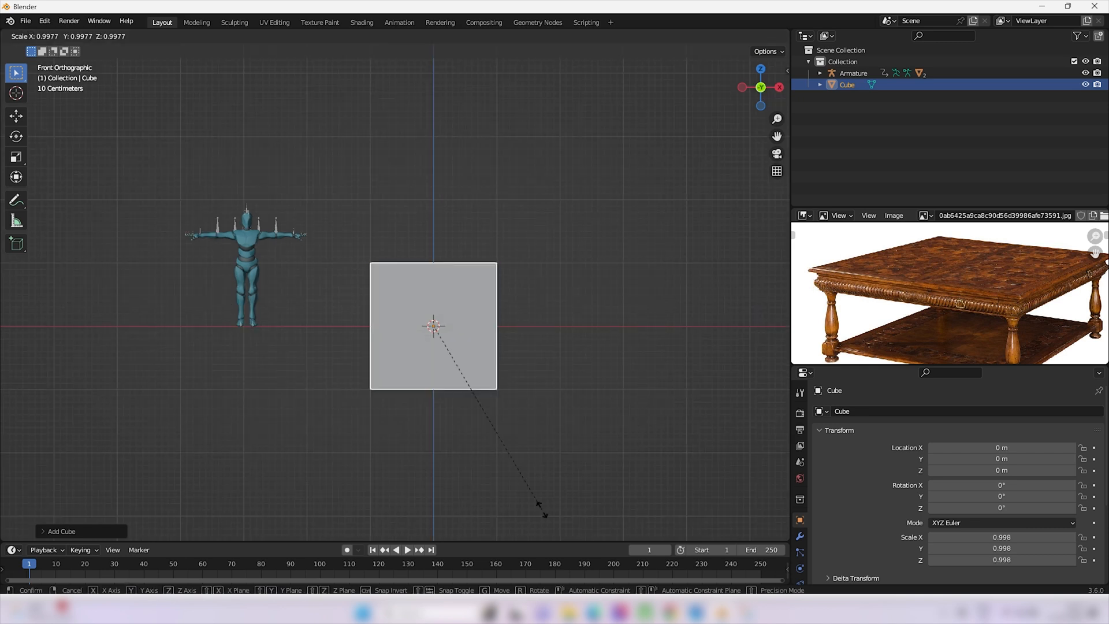
key("z")
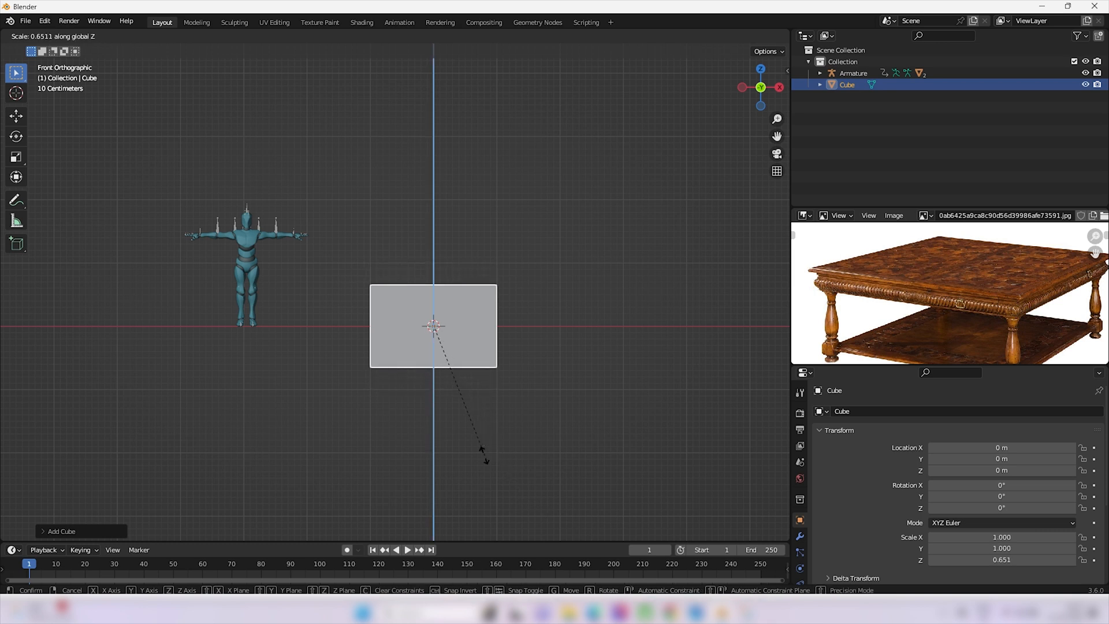
left_click(436, 337)
scroll(422, 341, "up", 5)
scroll(491, 398, "up", 1)
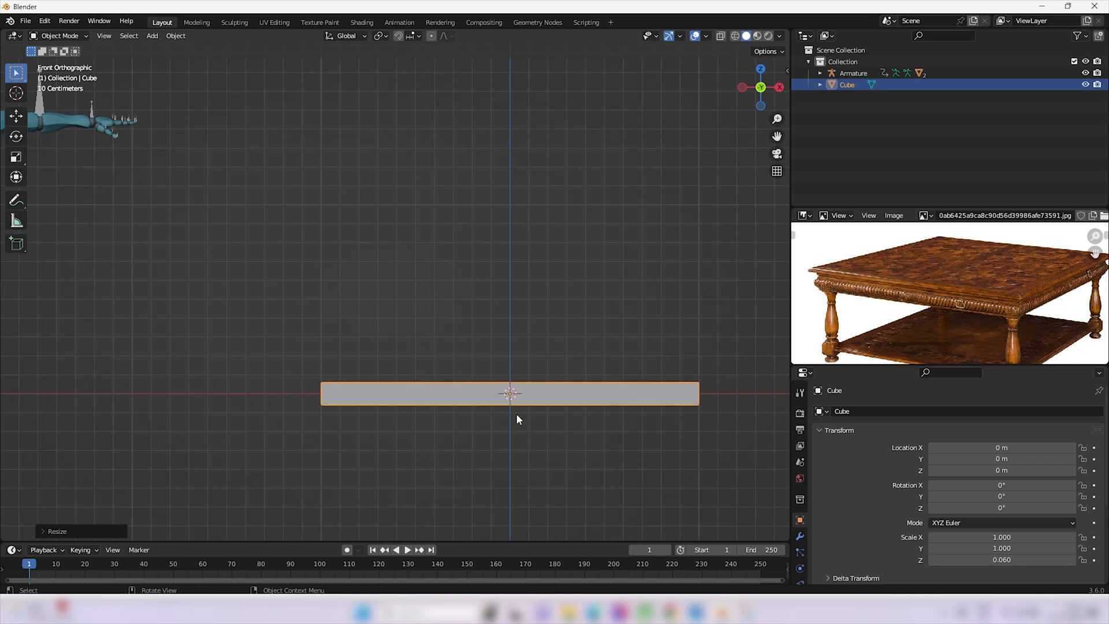
- Thin the slab further along the global Z axis to a scale of about 0.018
scroll(527, 386, "down", 3, "shift")
scroll(532, 381, "down", 2)
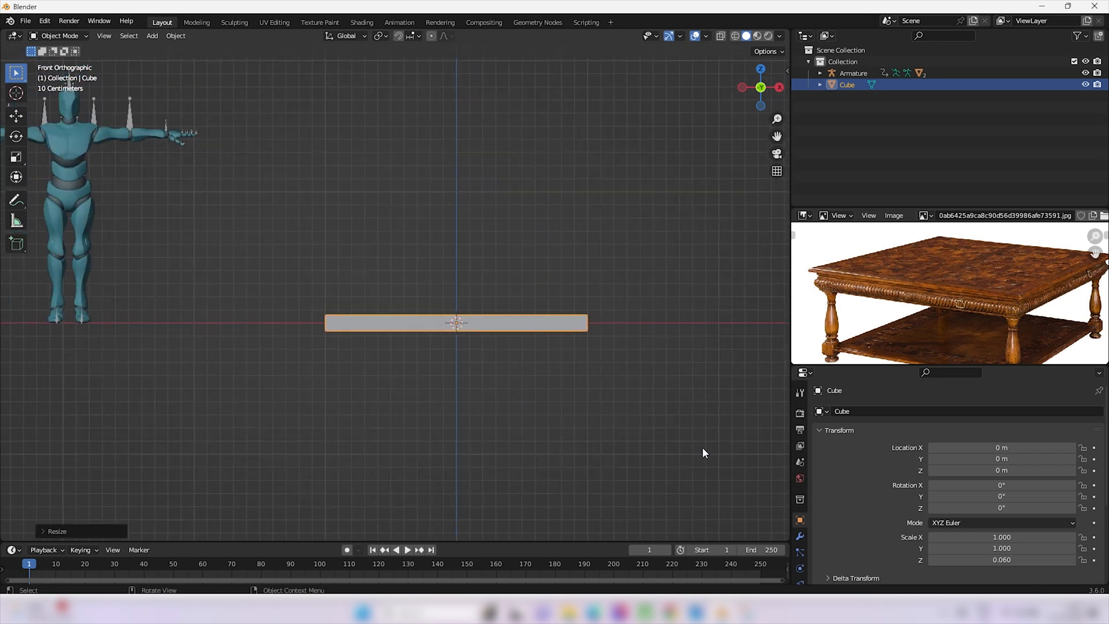
key("s")
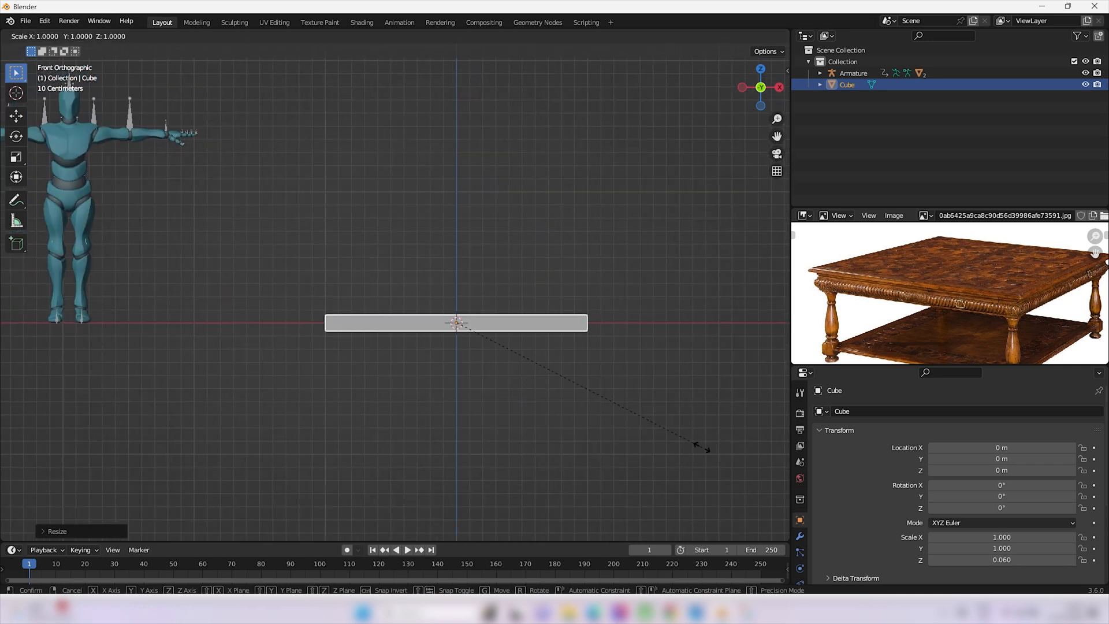
key("z")
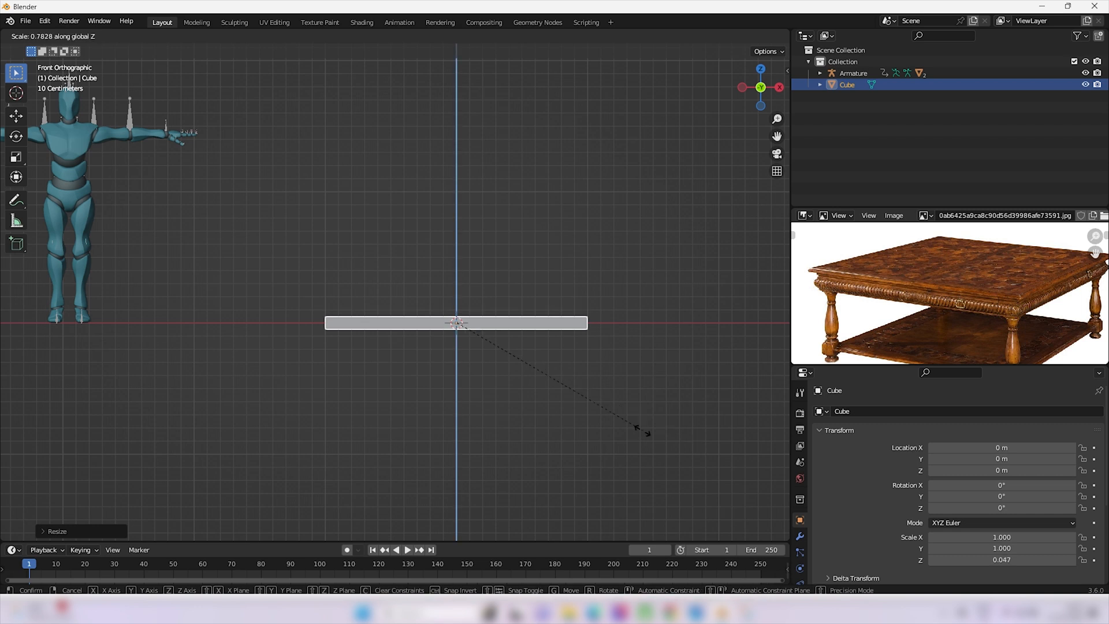
left_click(515, 384)
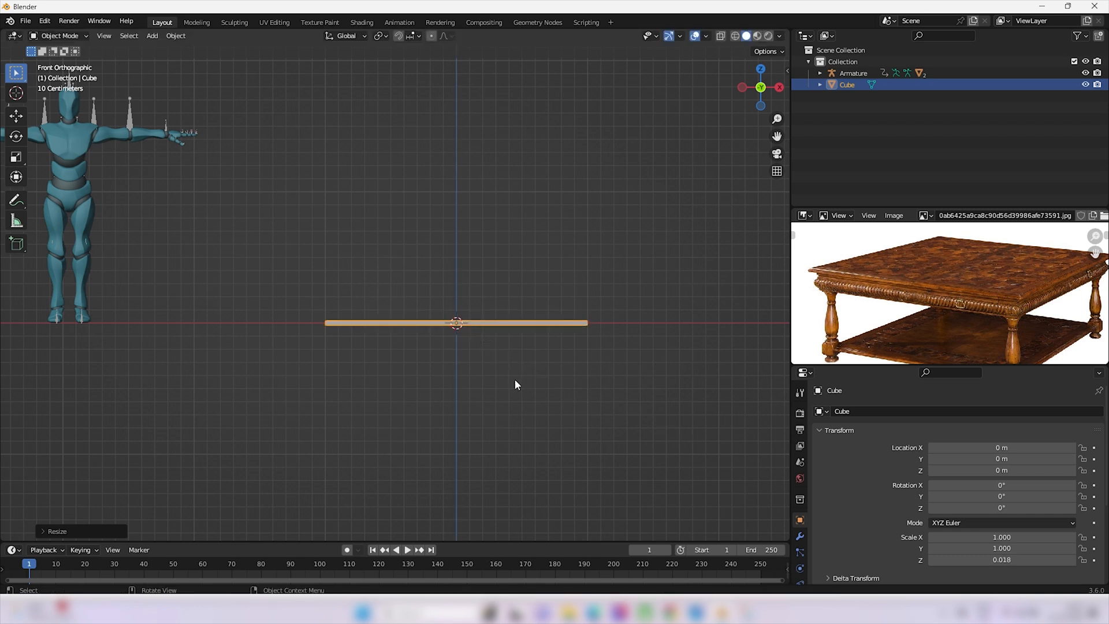
- Raise the slab along the global Z axis to about 0.49 m, around the character's knee height
key("g")
key("z")
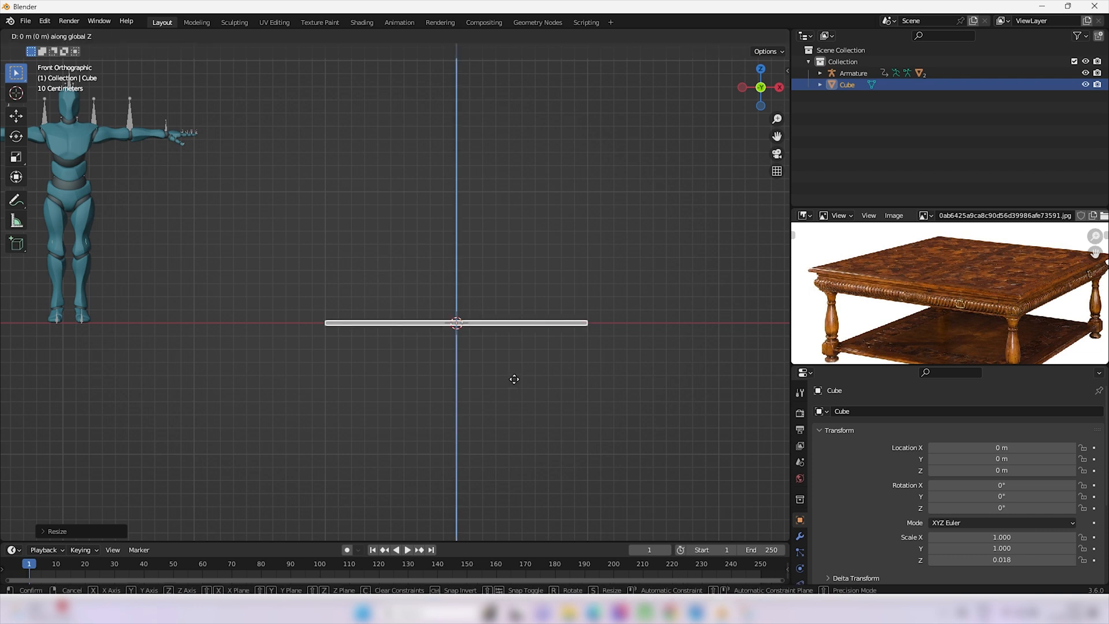
left_click(517, 314)
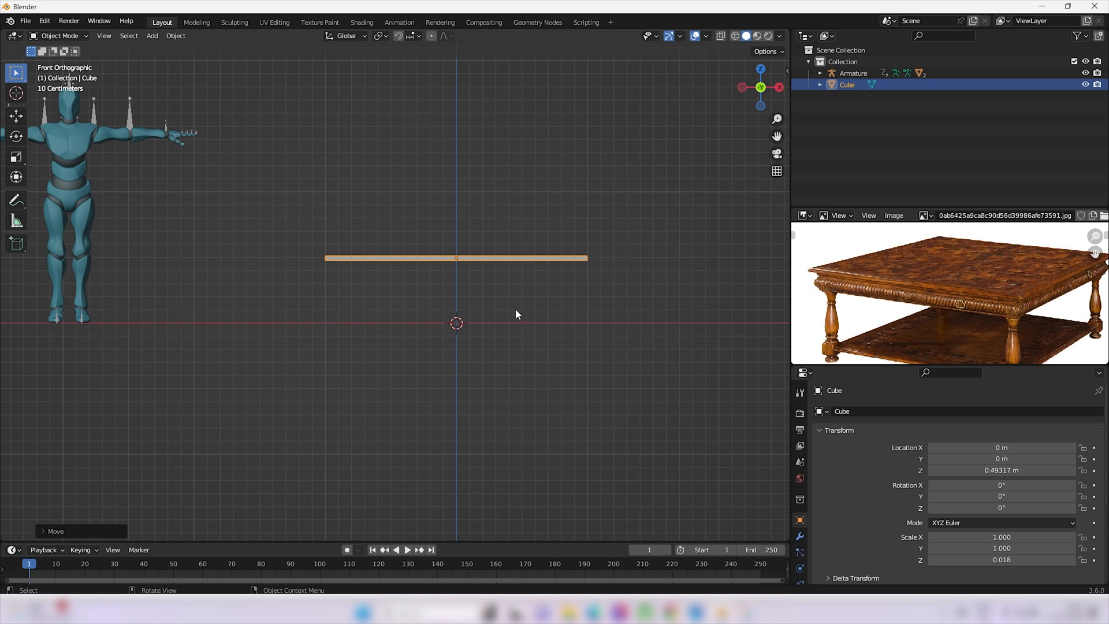
- Scale the slab uniformly in top view to about 0.615 on X and Y, and reselect it in front view with a box selection
key("KP_7")
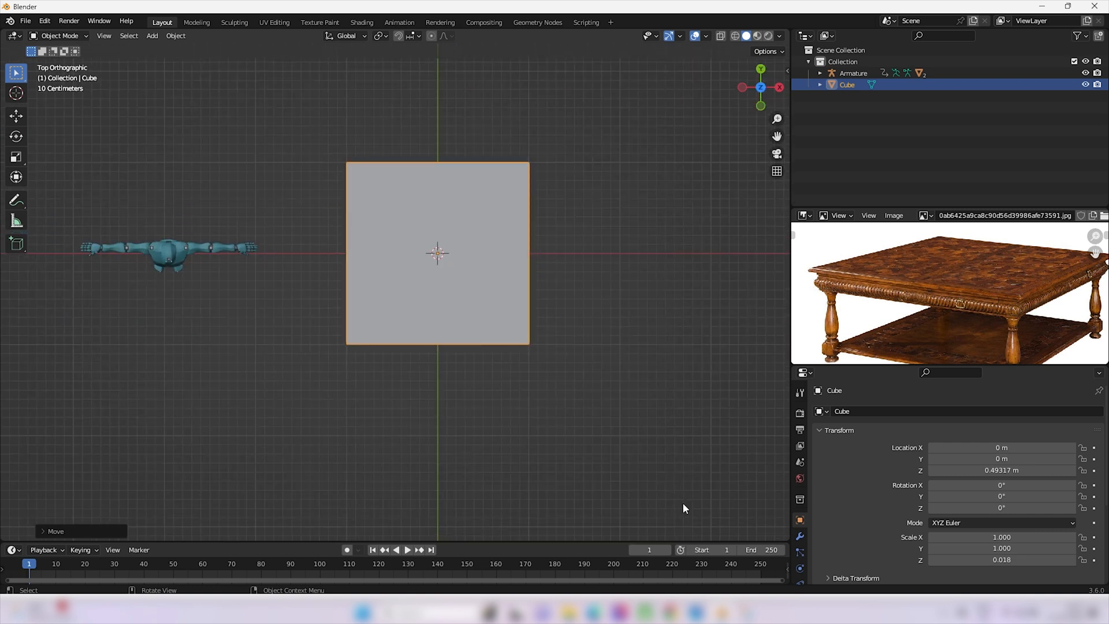
key("s")
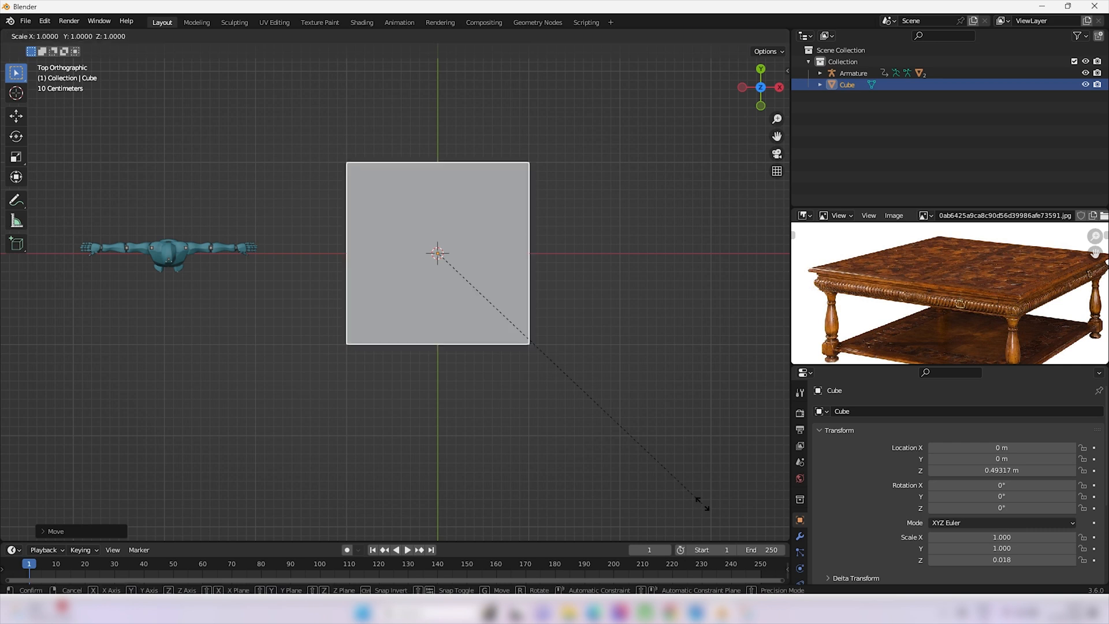
left_click(591, 416)
key("KP_1")
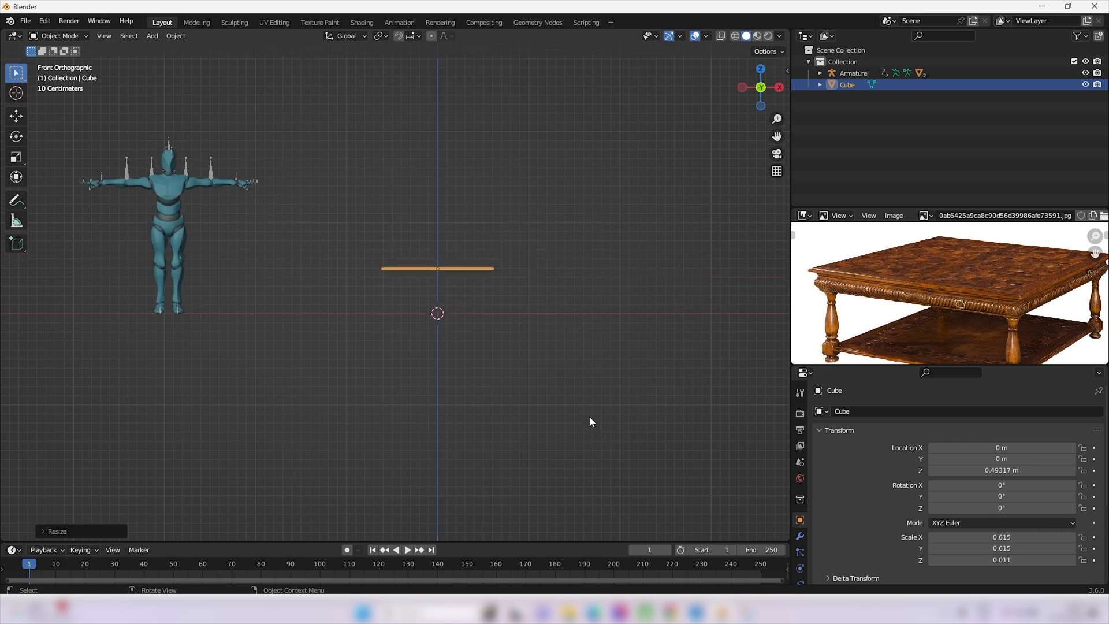
left_click(589, 417)
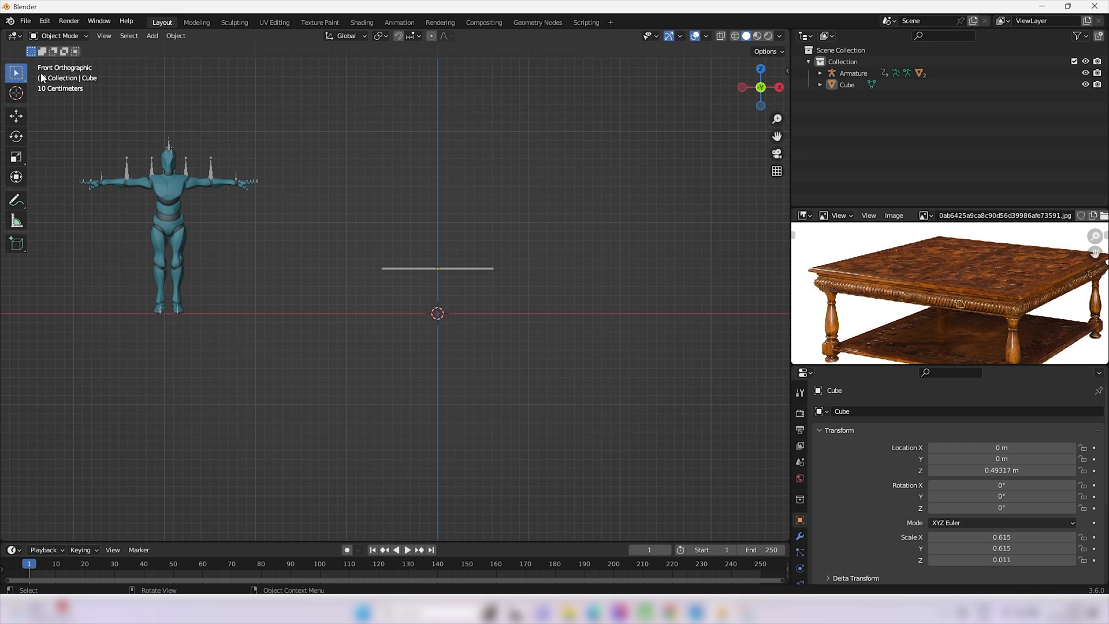
left_click_drag(379, 227, 547, 310)
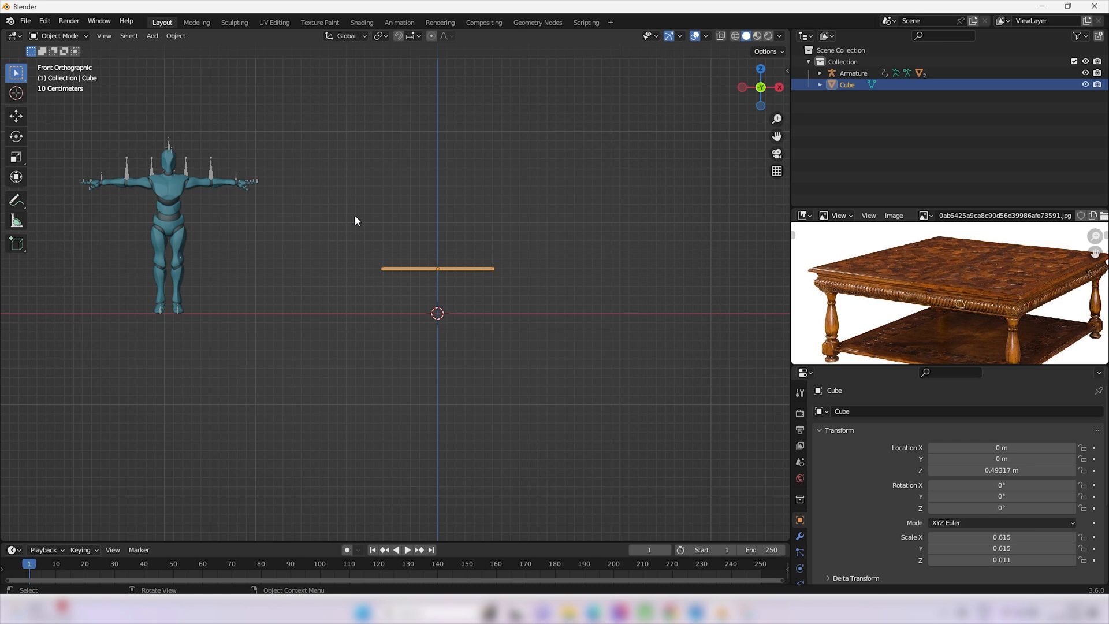
- Display the slab's transform values in the viewport and apply its scale
key("n")
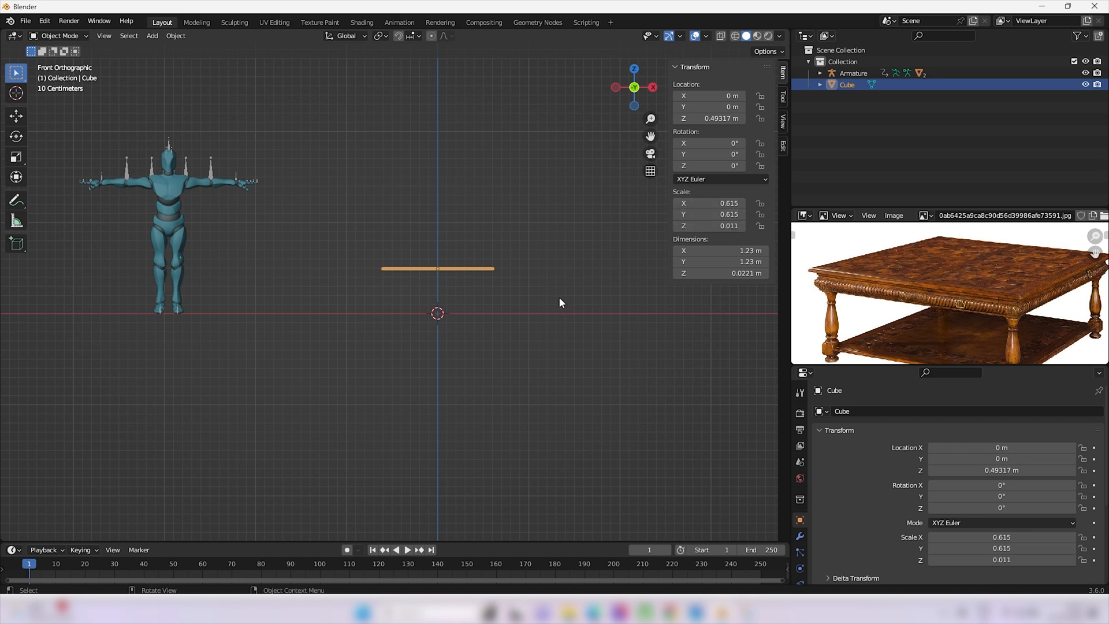
middle_click_drag(557, 272, 521, 338)
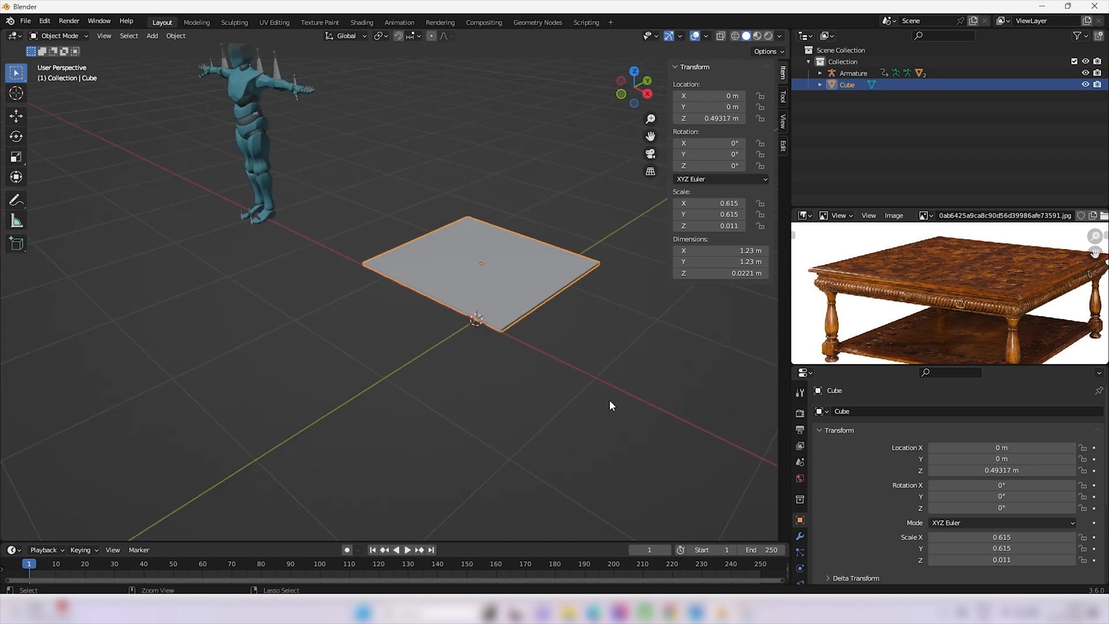
key("ctrl+a")
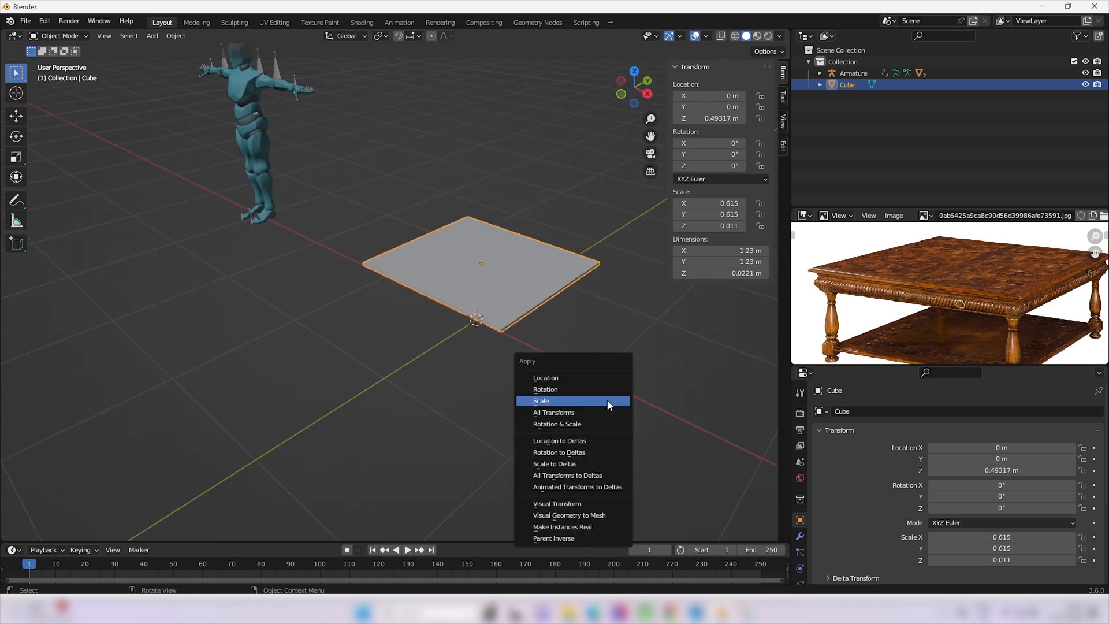
left_click(548, 400)
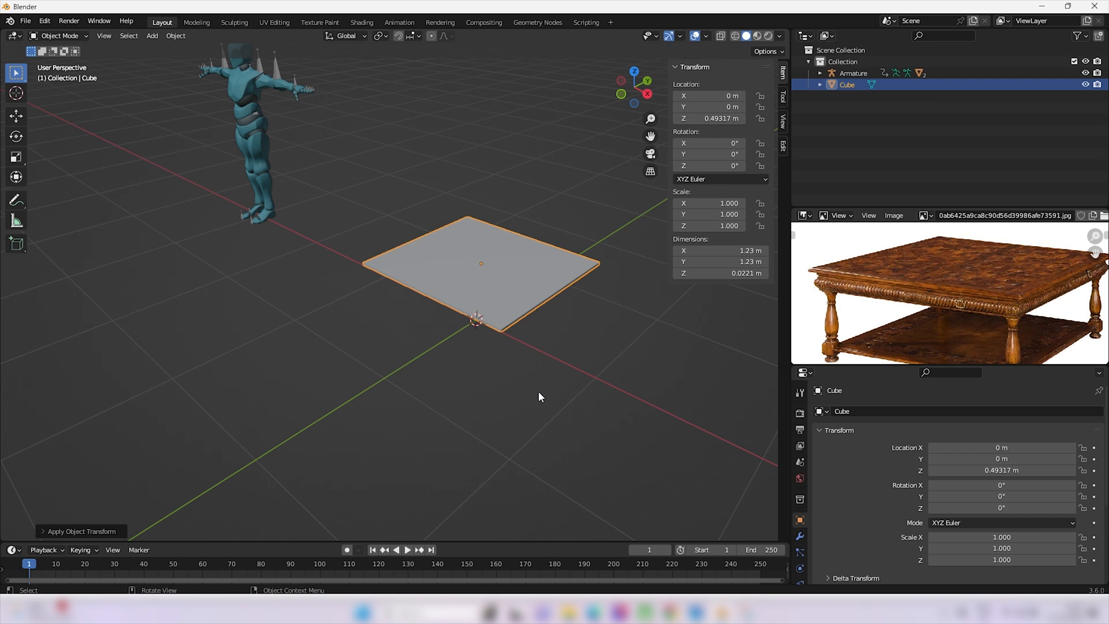
left_click(539, 396)
left_click(490, 301)
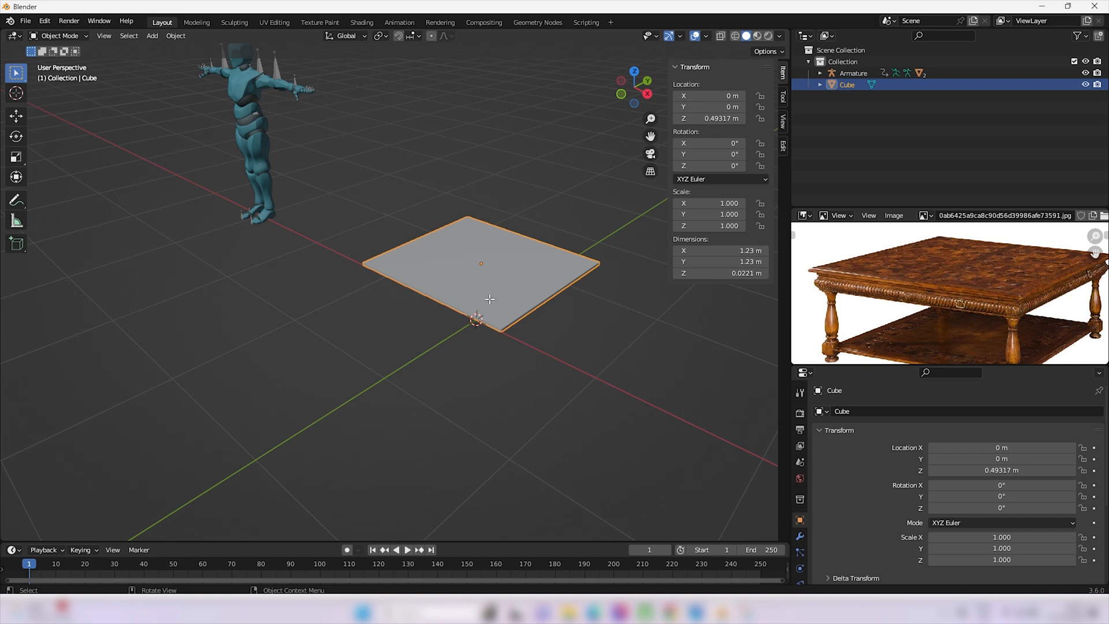
- Enter Edit Mode on the slab, select a corner vertex, and select a border edge in edge selection mode
key("Tab")
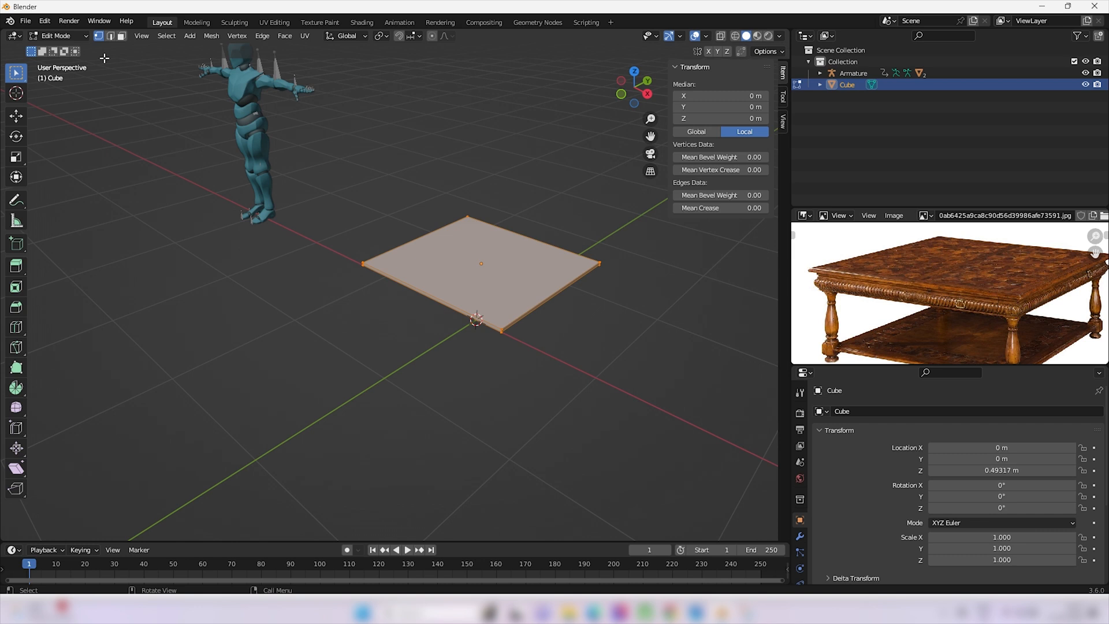
left_click(499, 328)
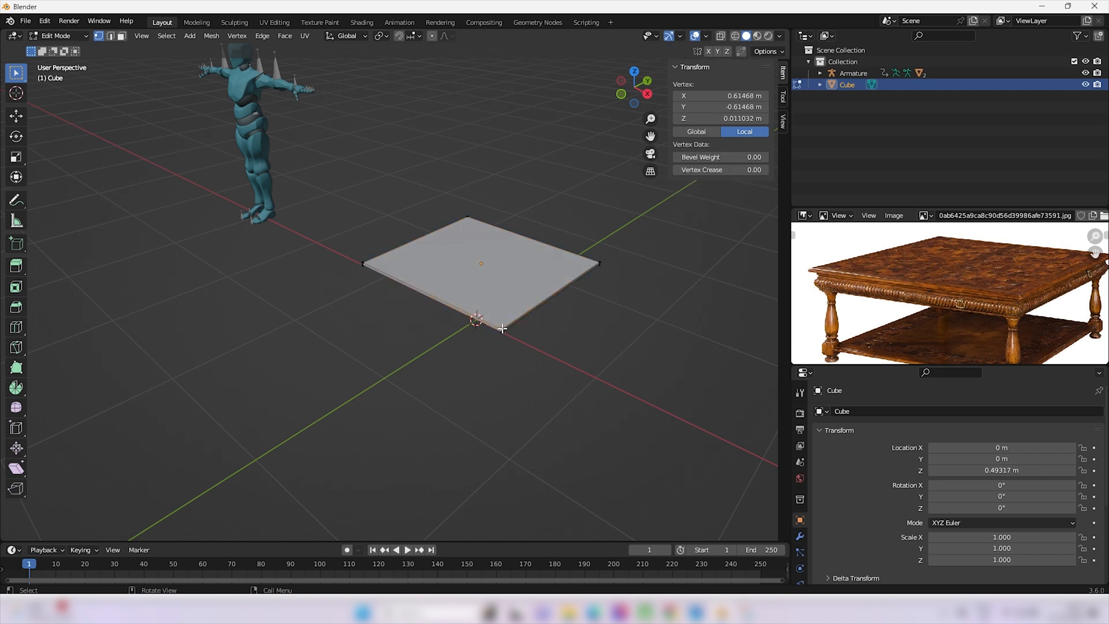
left_click(111, 37)
left_click(411, 284)
middle_click_drag(443, 300, 480, 318)
scroll(473, 310, "up", 2)
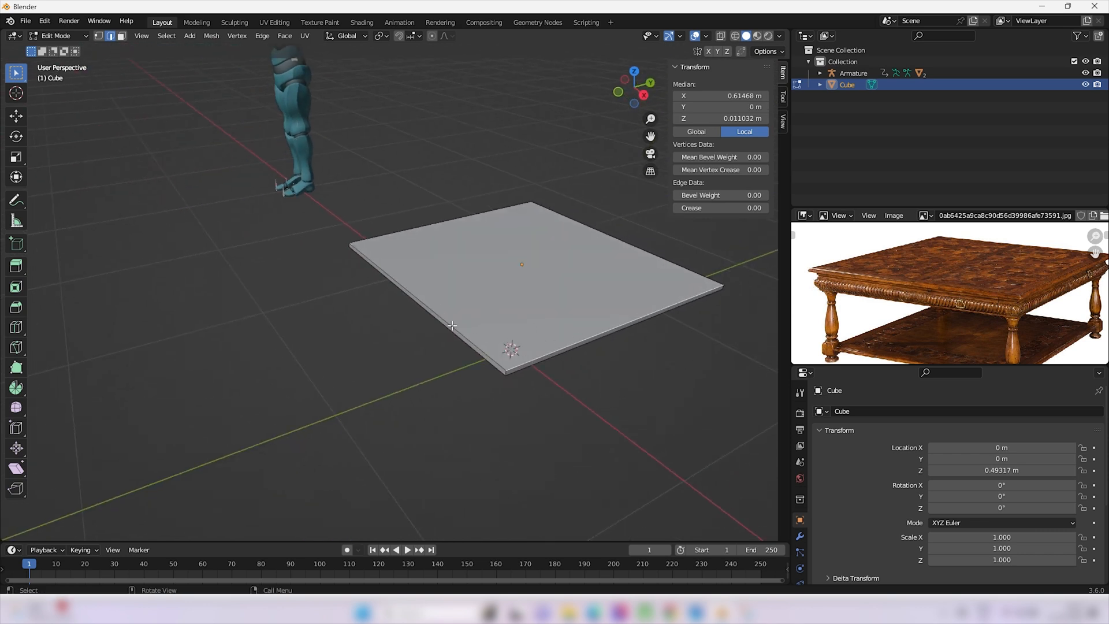
- Select the slab's top face in face selection mode, cycling through vertex and edge modes before returning to face mode
left_click(121, 36)
left_click(501, 266)
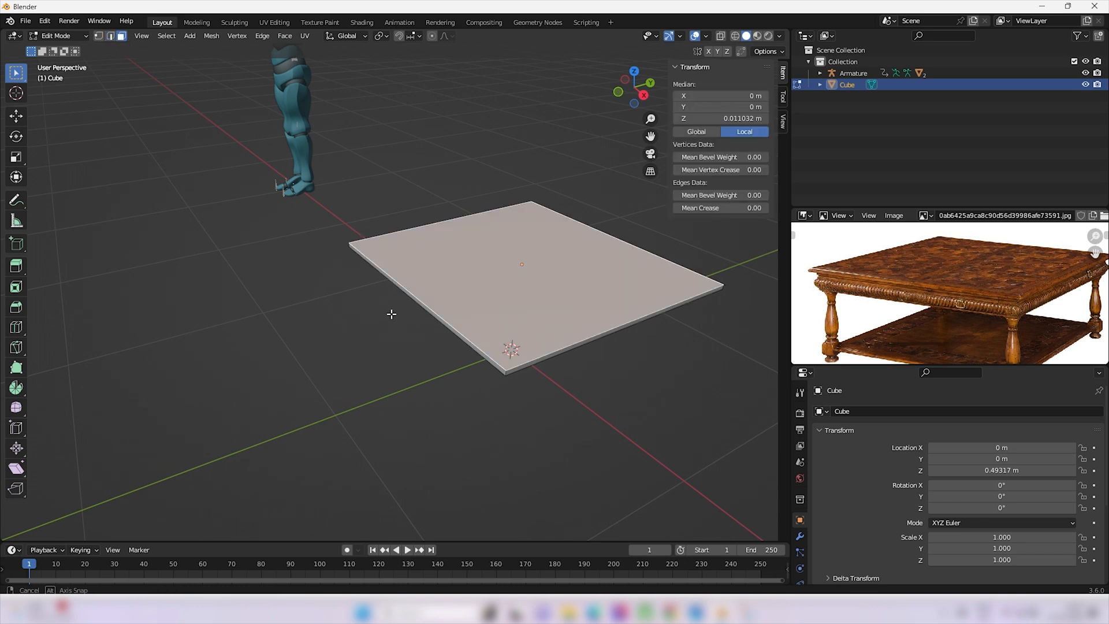
middle_click_drag(388, 314, 449, 294)
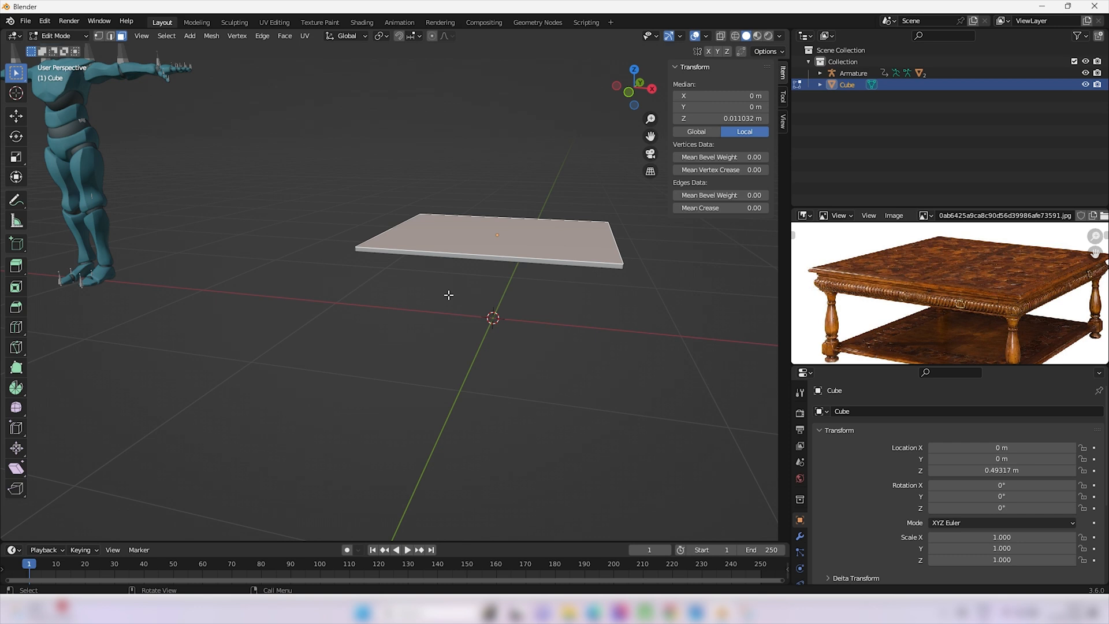
key("1")
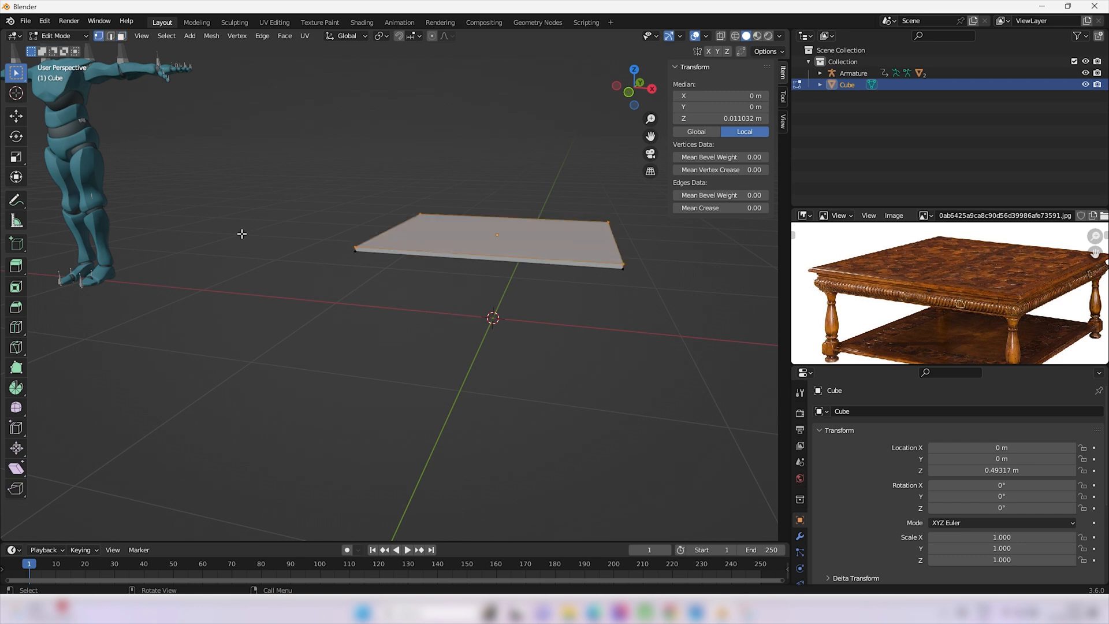
key("2")
key("3")
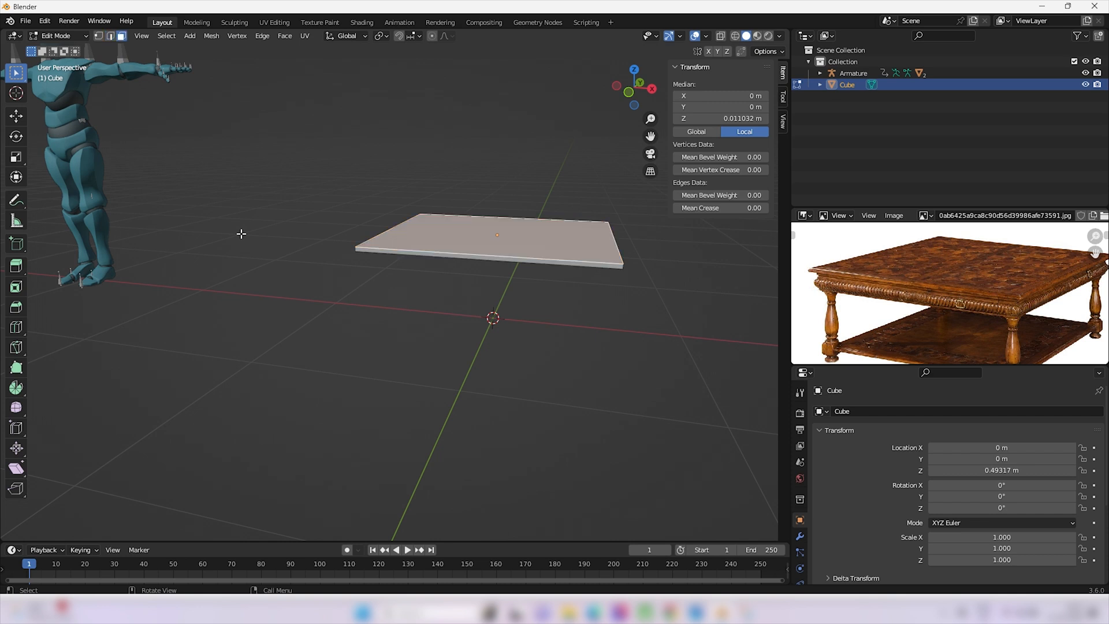
middle_click_drag(591, 285, 322, 251)
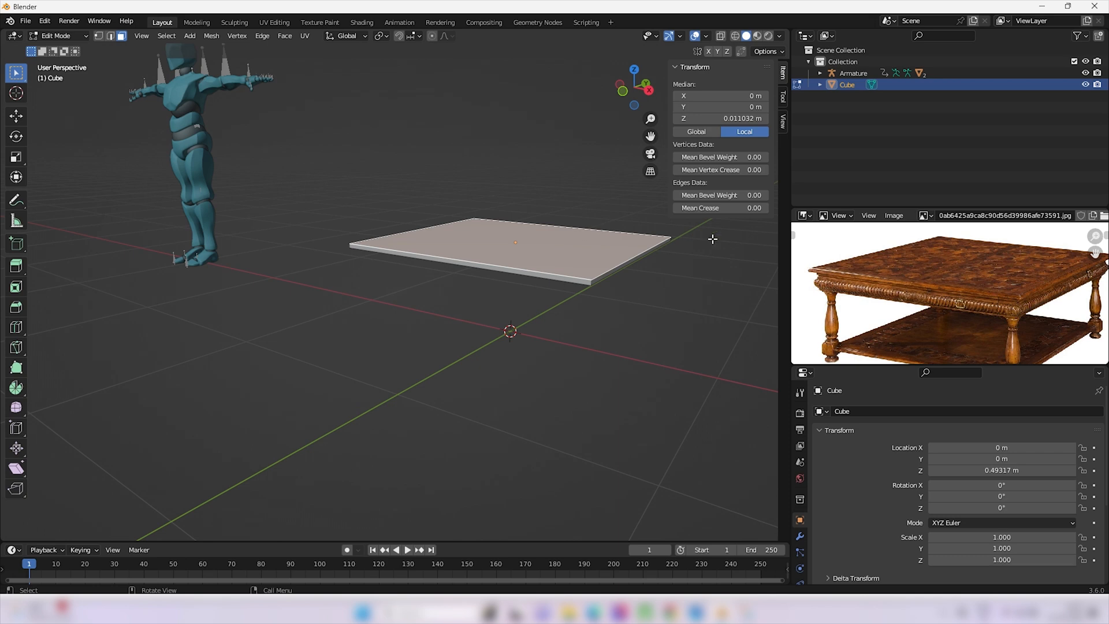
- Inspect the tabletop corner in the reference image and extrude the slab's top face upwards by about 0.009 m
scroll(987, 316, "up", 5)
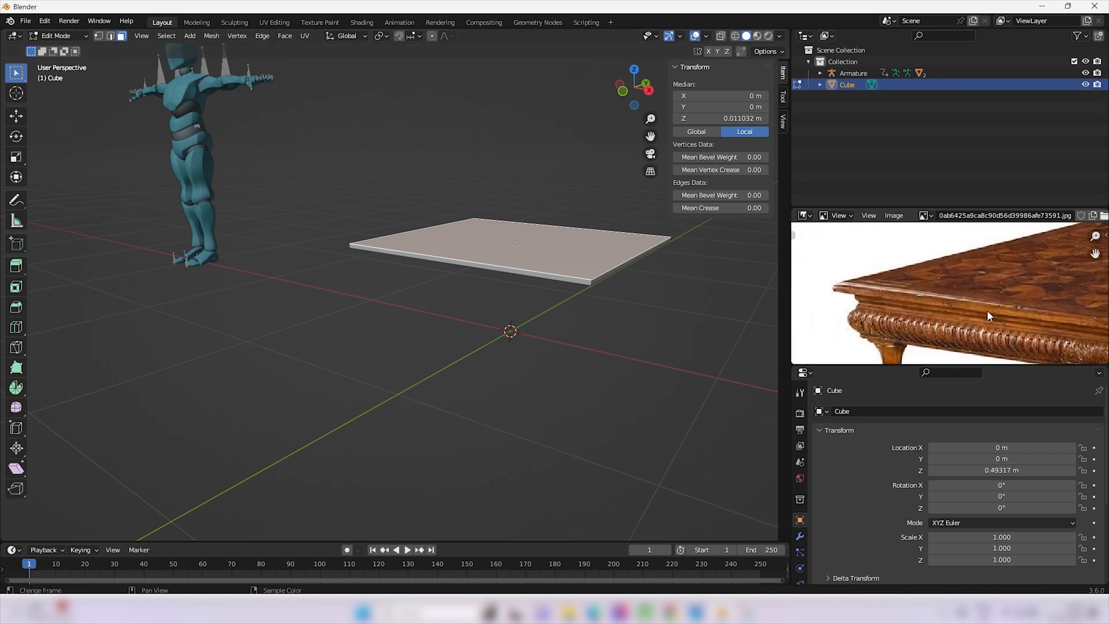
scroll(987, 316, "up", 4)
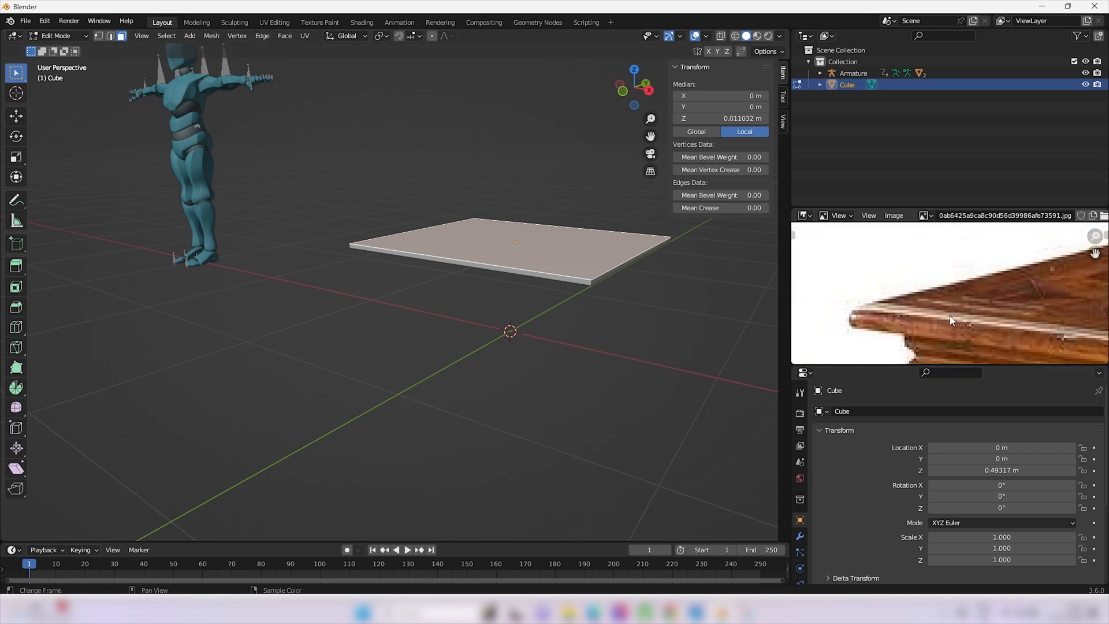
scroll(951, 320, "down", 2)
scroll(901, 314, "up", 3)
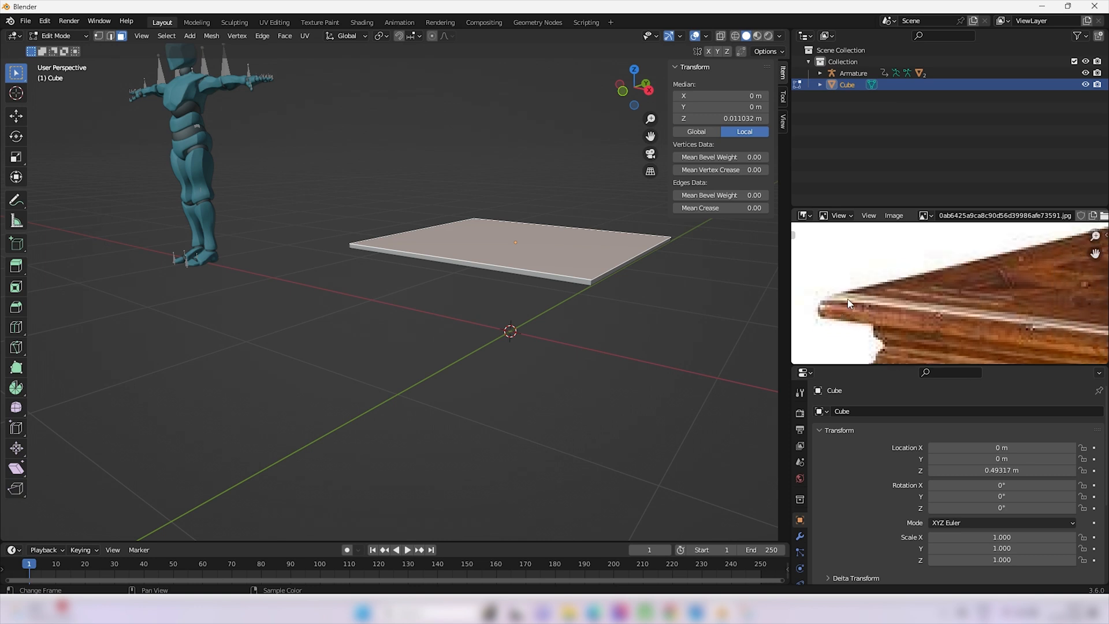
scroll(661, 317, "up", 1)
middle_click_drag(660, 316, 620, 376)
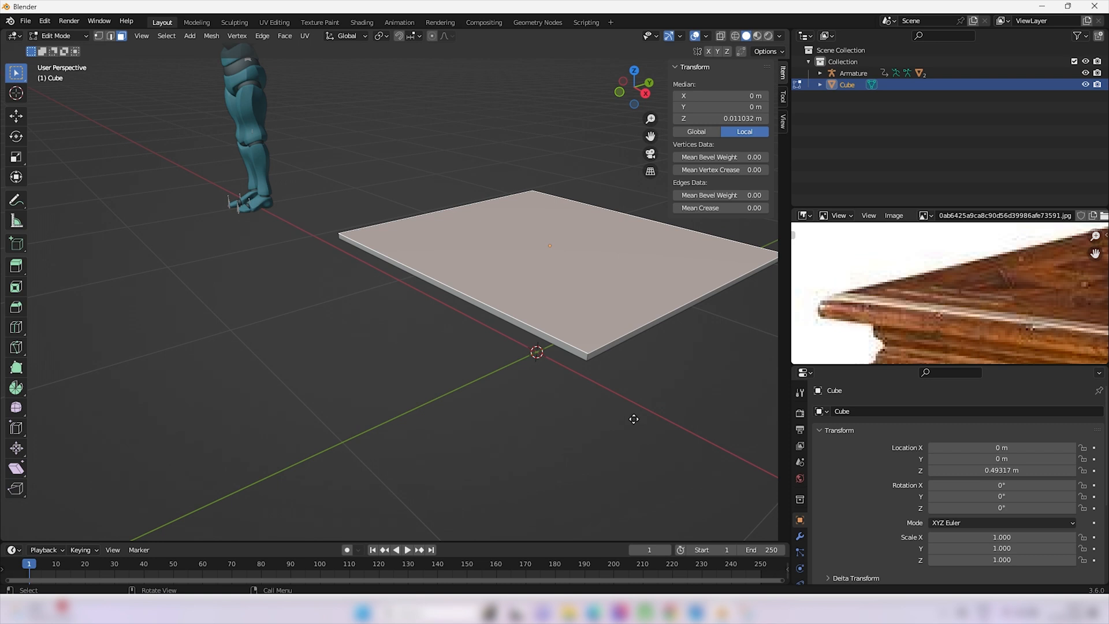
key("e")
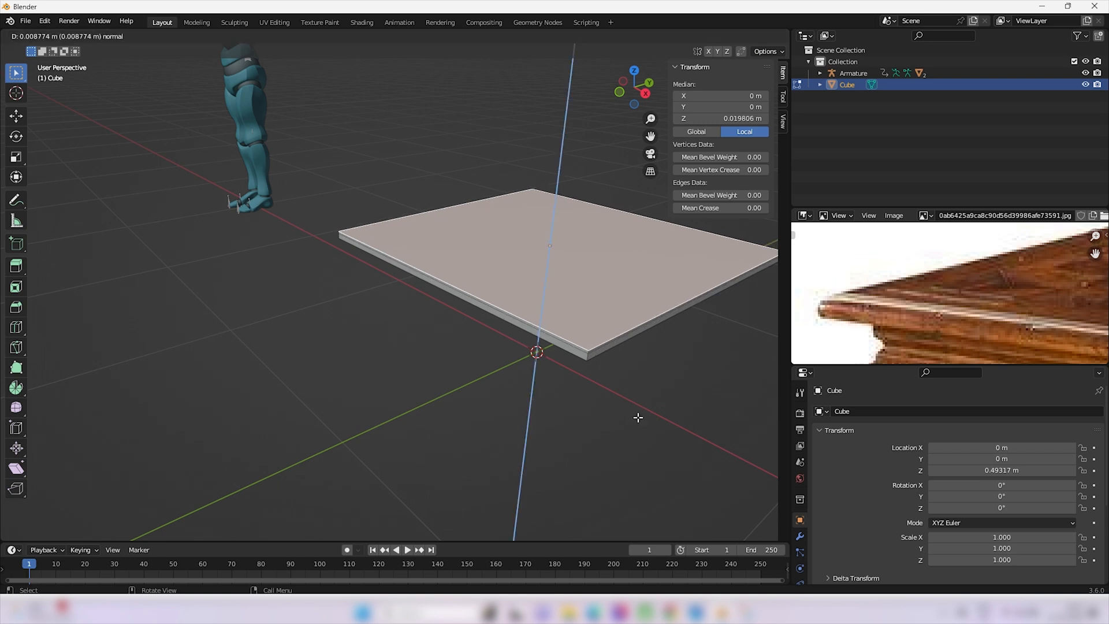
left_click(638, 416)
- Scale the extruded top face inwards to about 0.98 and check the tapered rim in front view
key("s")
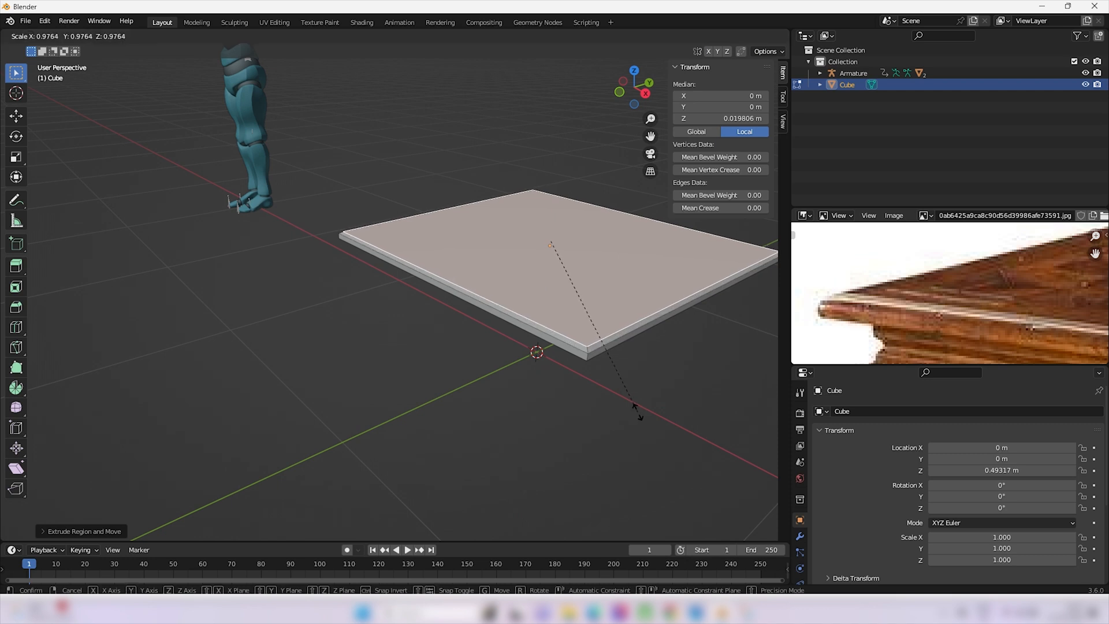
left_click(636, 408)
middle_click_drag(549, 408, 615, 401)
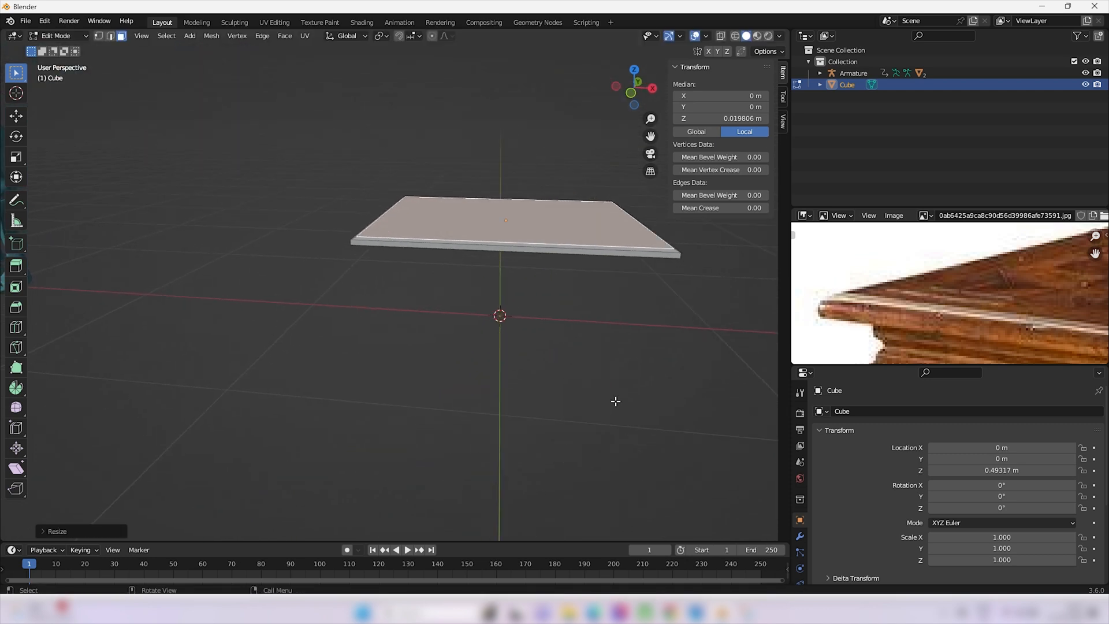
key("KP_1")
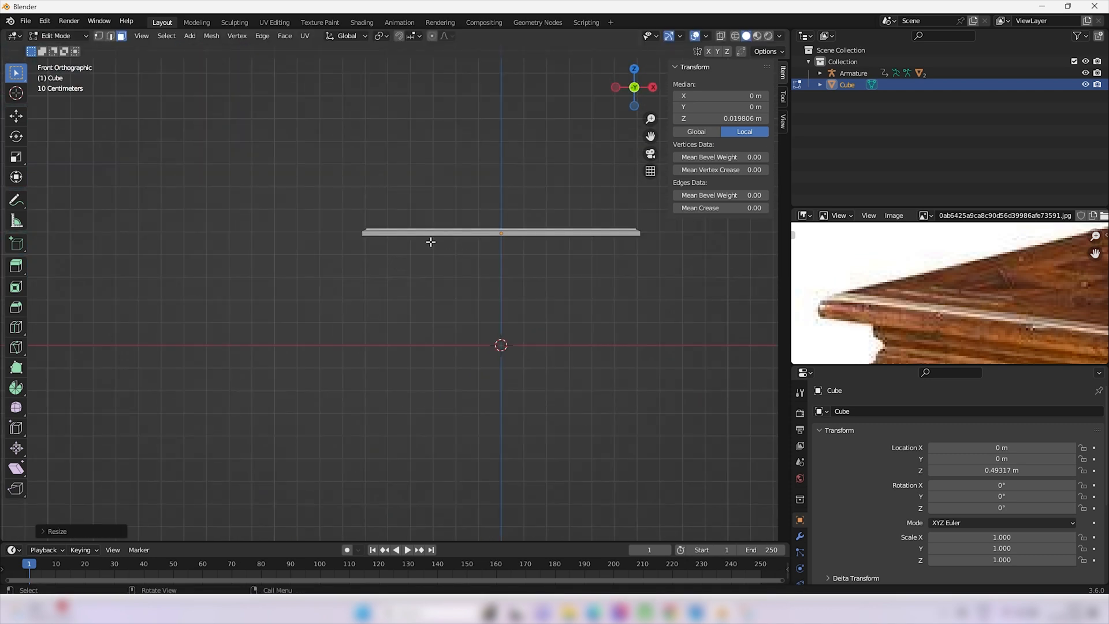
- Inset the slab's bottom face by about 0.052 m and extrude the inner face downwards by about 0.027 m
middle_click_drag(975, 342, 932, 279)
middle_click_drag(650, 309, 636, 295)
middle_click_drag(839, 266, 911, 283)
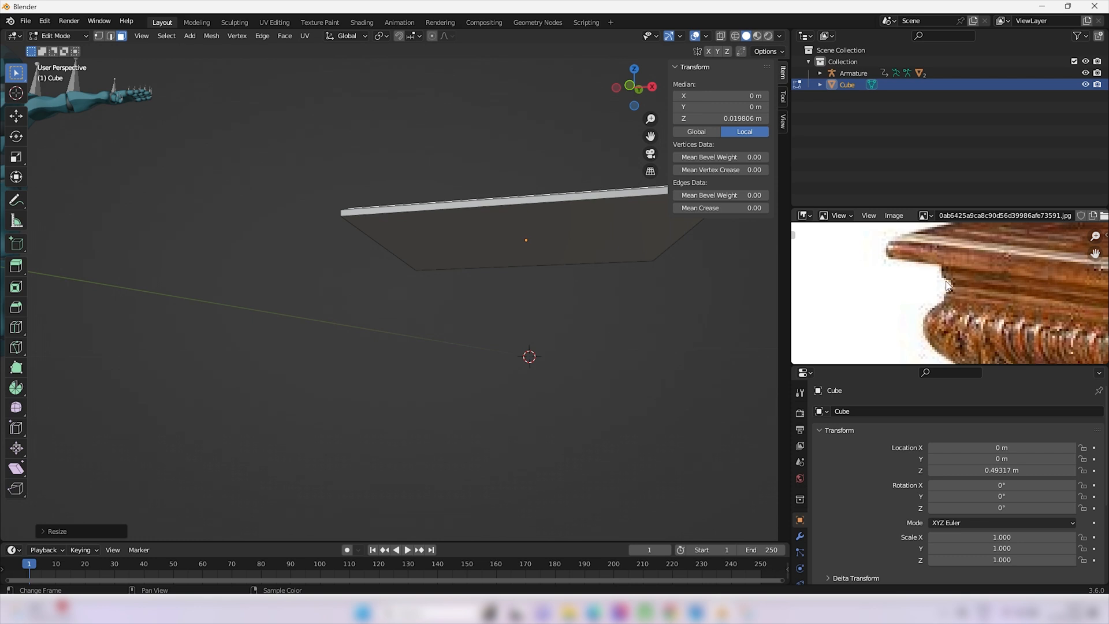
mouse_move(531, 358)
middle_mouse_down()
mouse_move(572, 371)
mouse_move(527, 358)
middle_mouse_up()
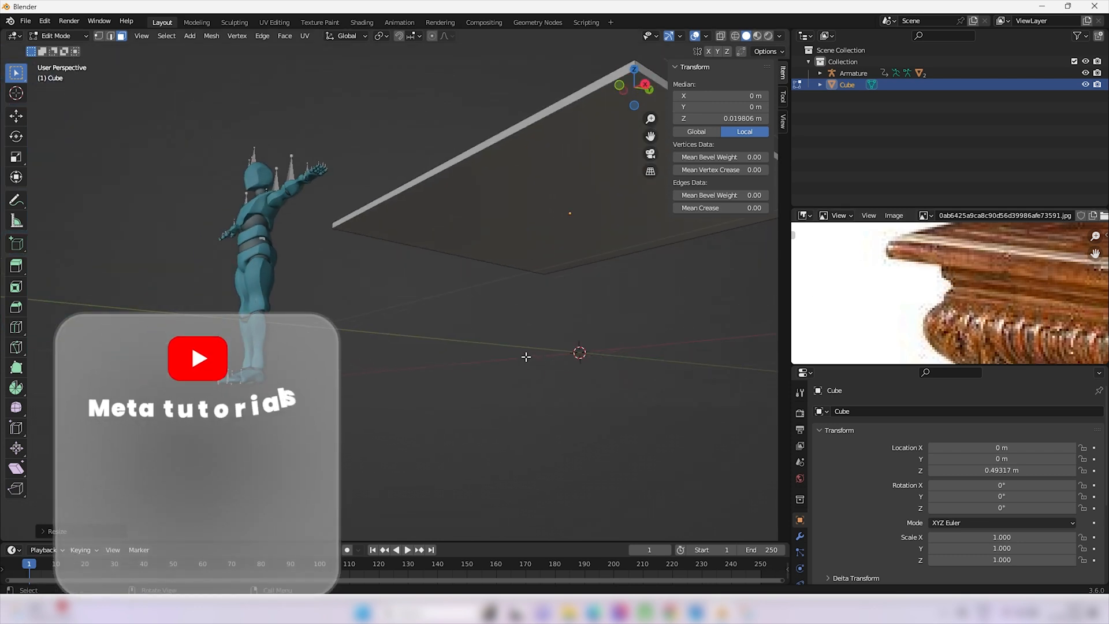
left_click(577, 228)
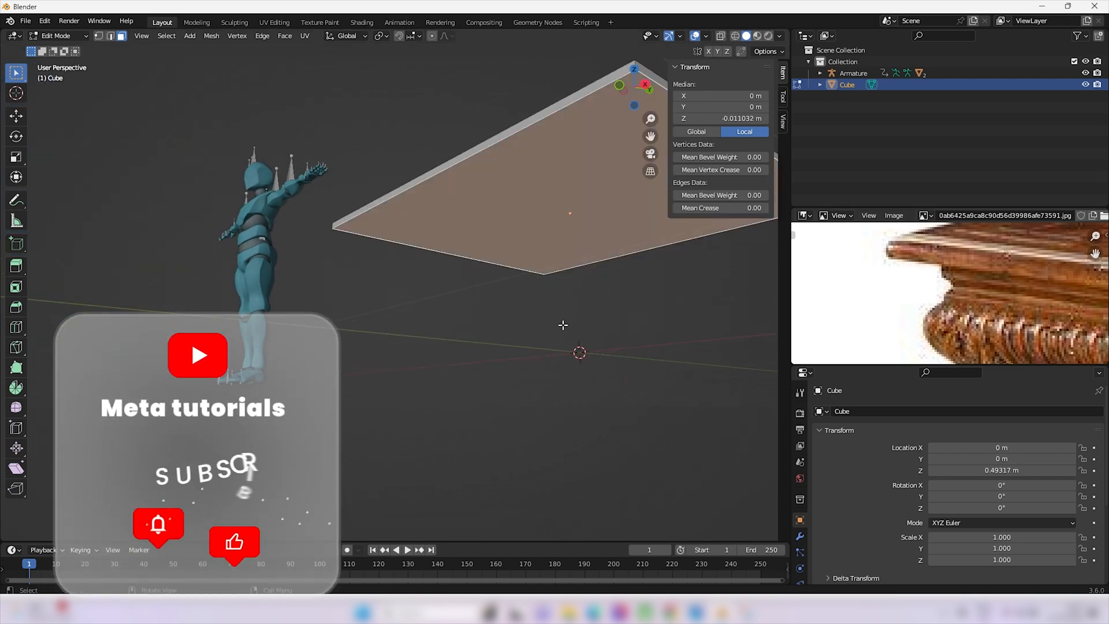
middle_click_drag(629, 283, 611, 389)
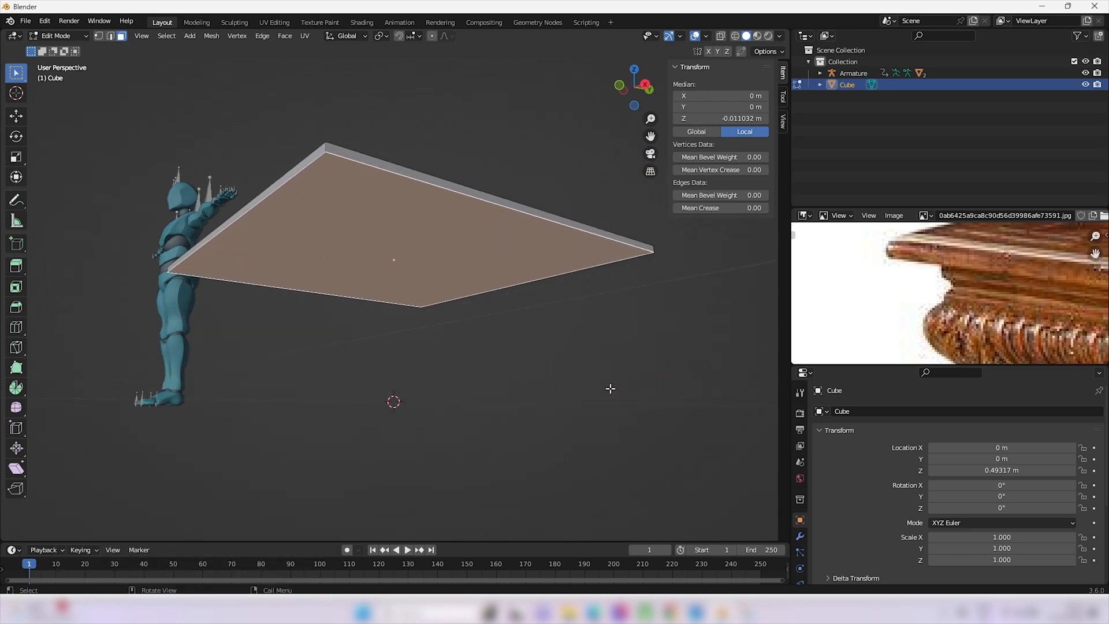
key("i")
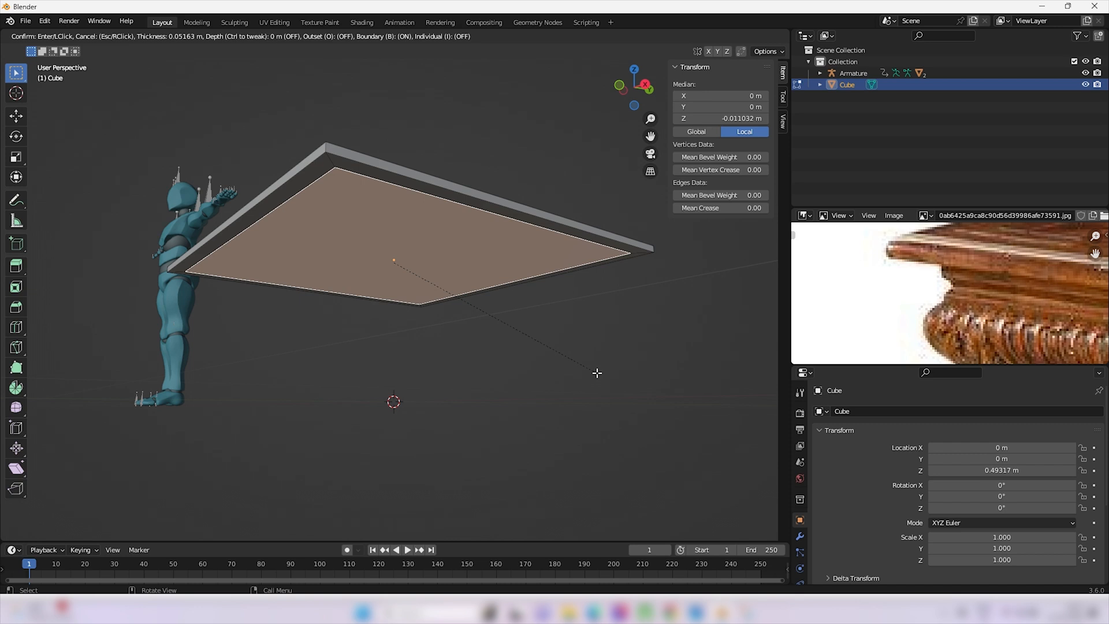
left_click(596, 373)
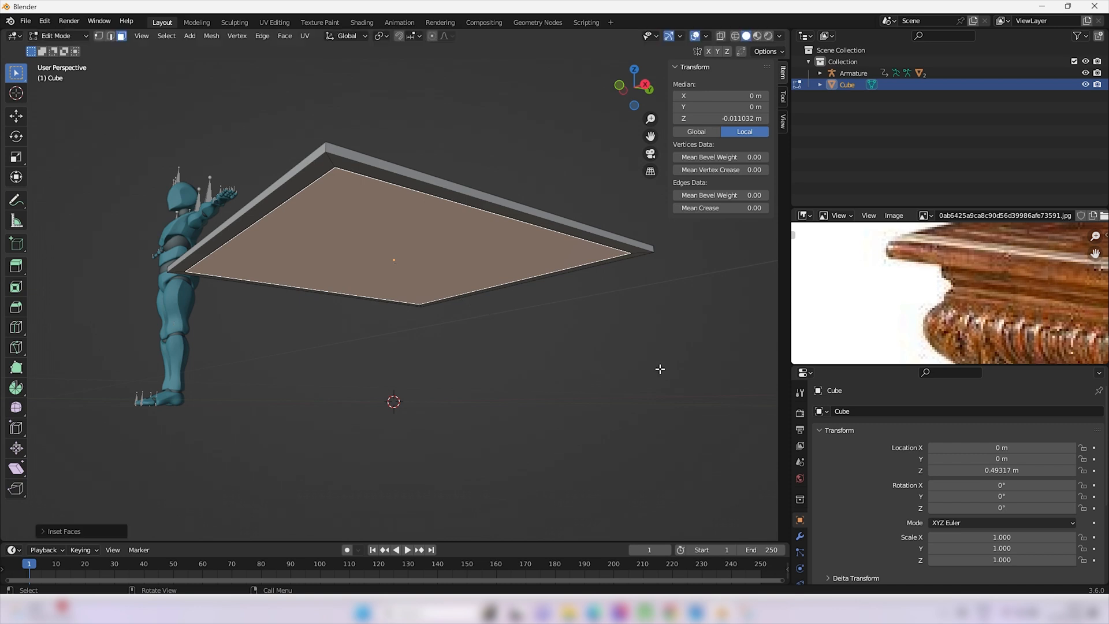
key("e")
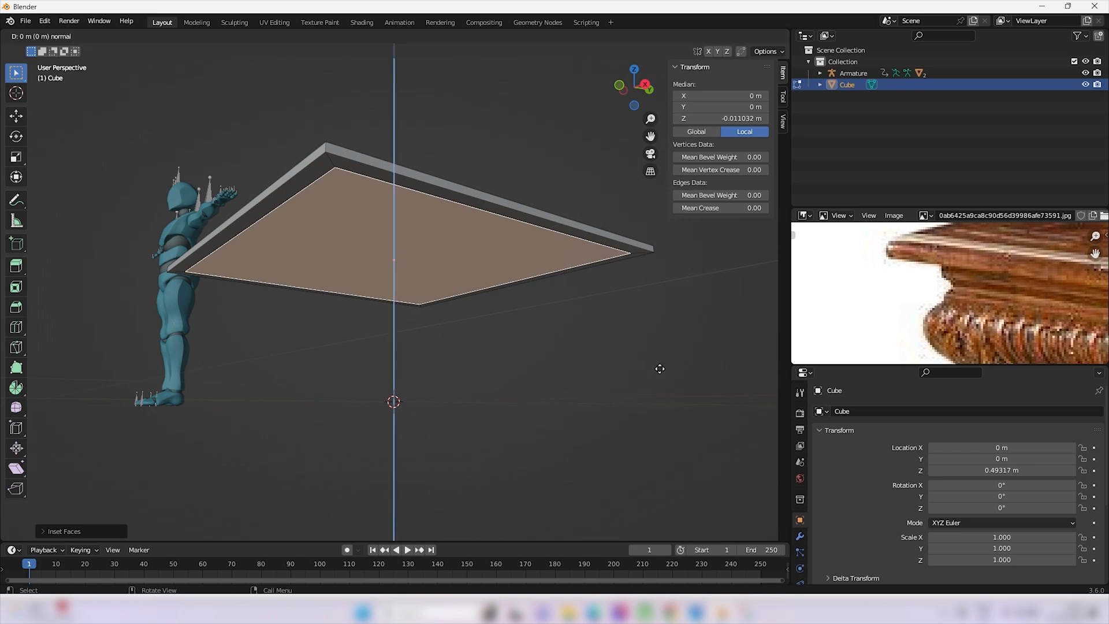
left_click(660, 376)
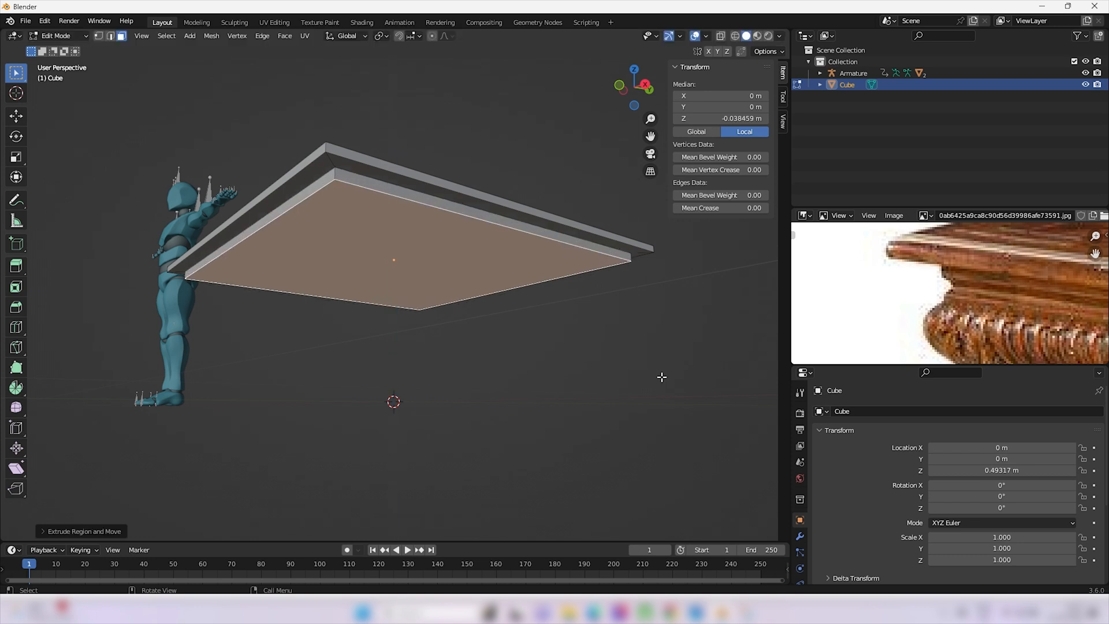
- In front orthographic view, extrude the bottom face a second time downwards by about 0.033 m, following the reference's edge moulding
key("KP_5")
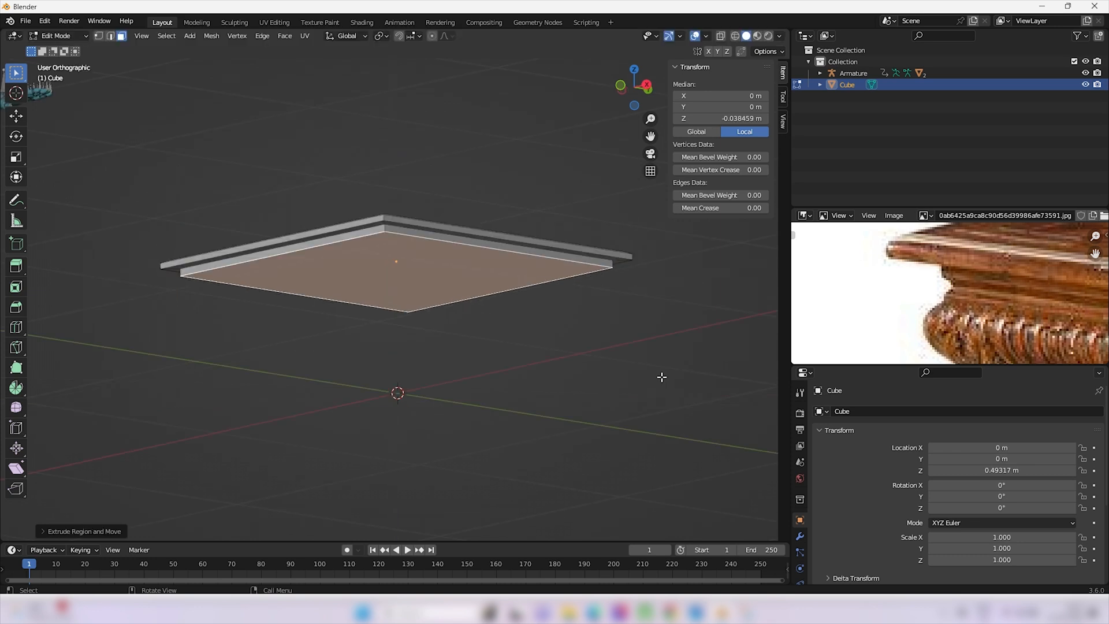
key("KP_1")
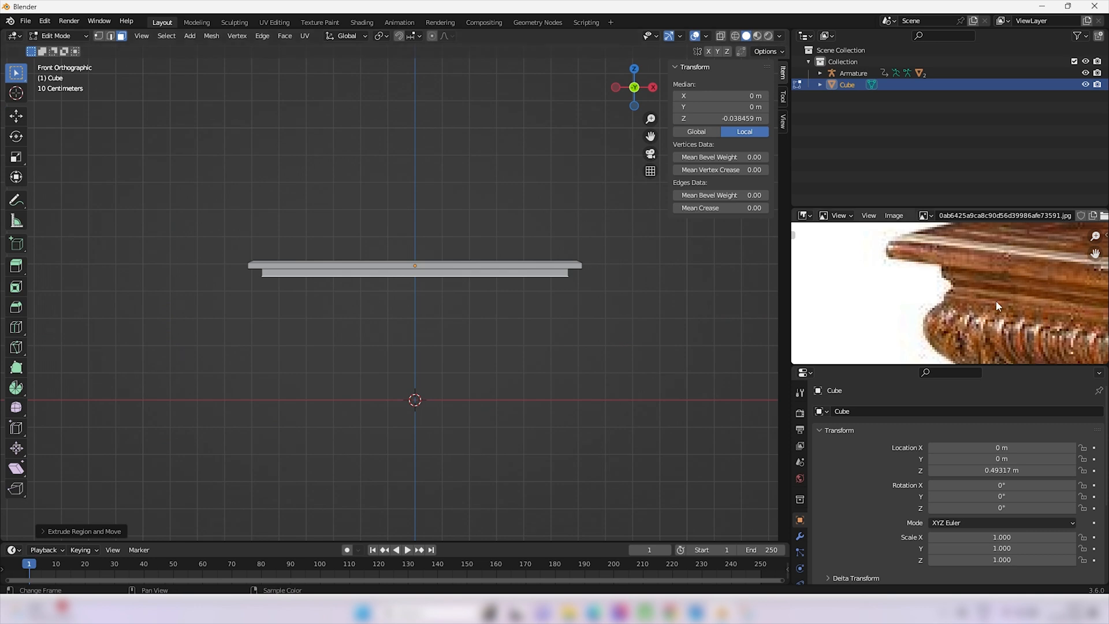
scroll(947, 292, "up", 3)
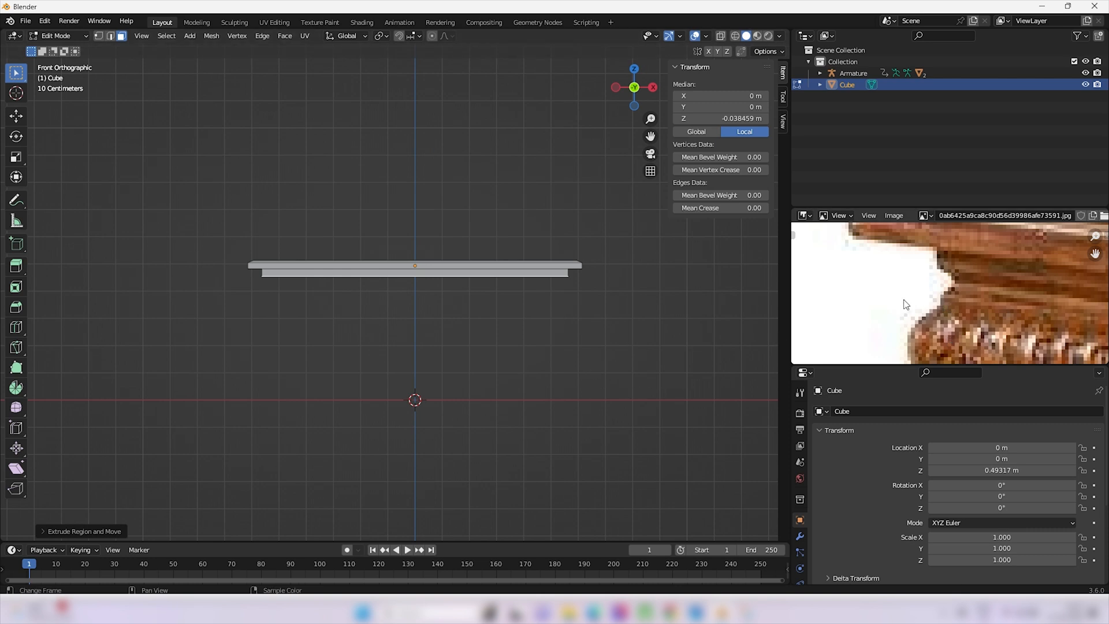
scroll(535, 308, "up", 2)
scroll(534, 308, "up", 1)
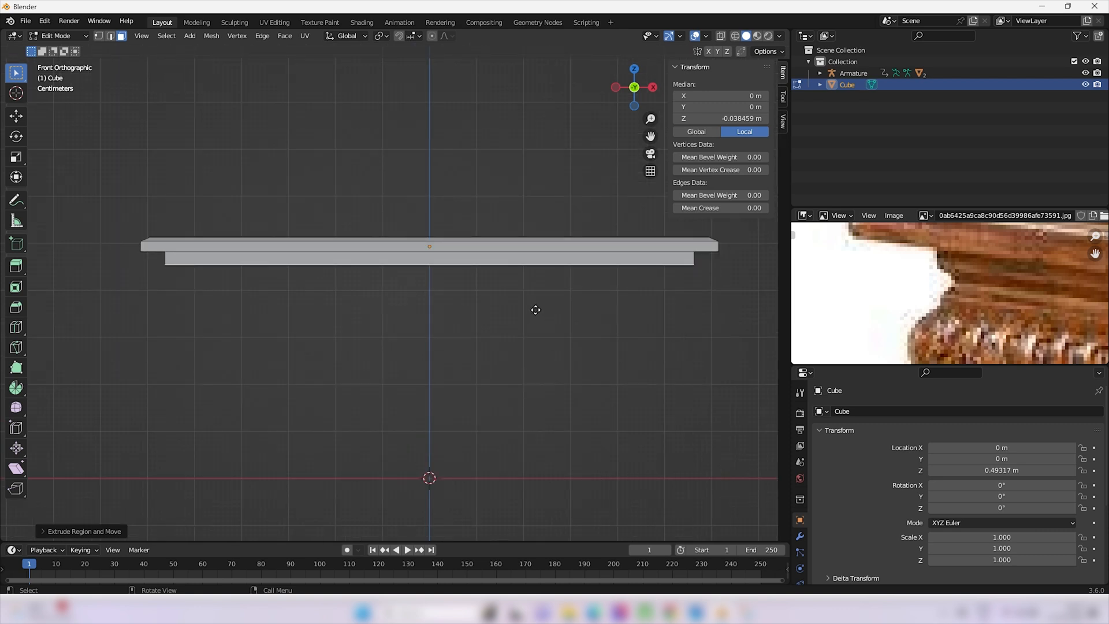
key("e")
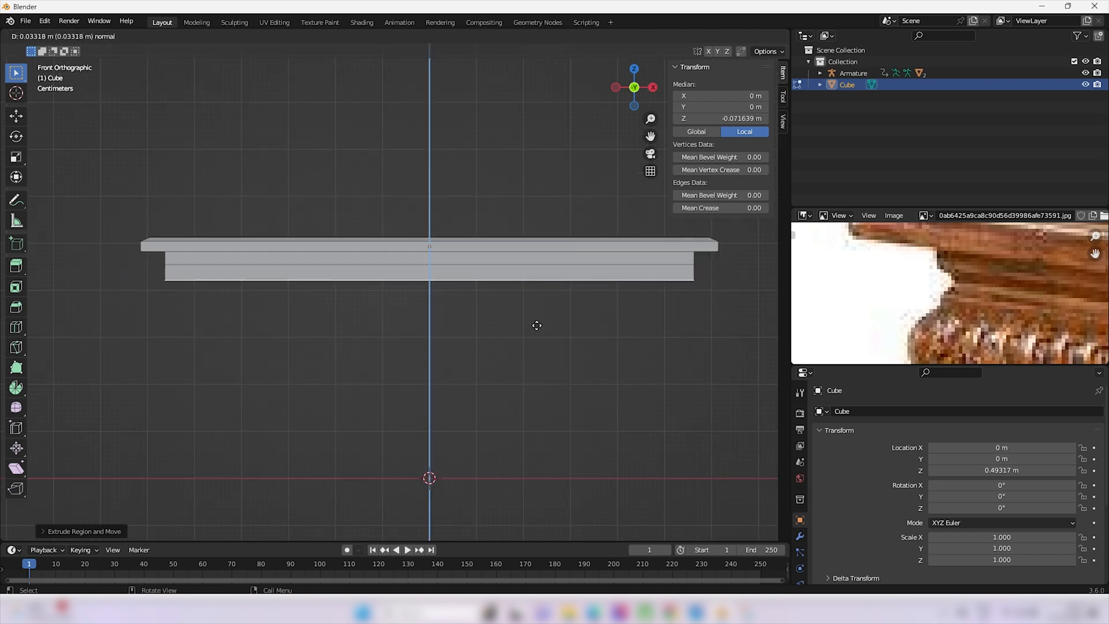
left_click(537, 325)
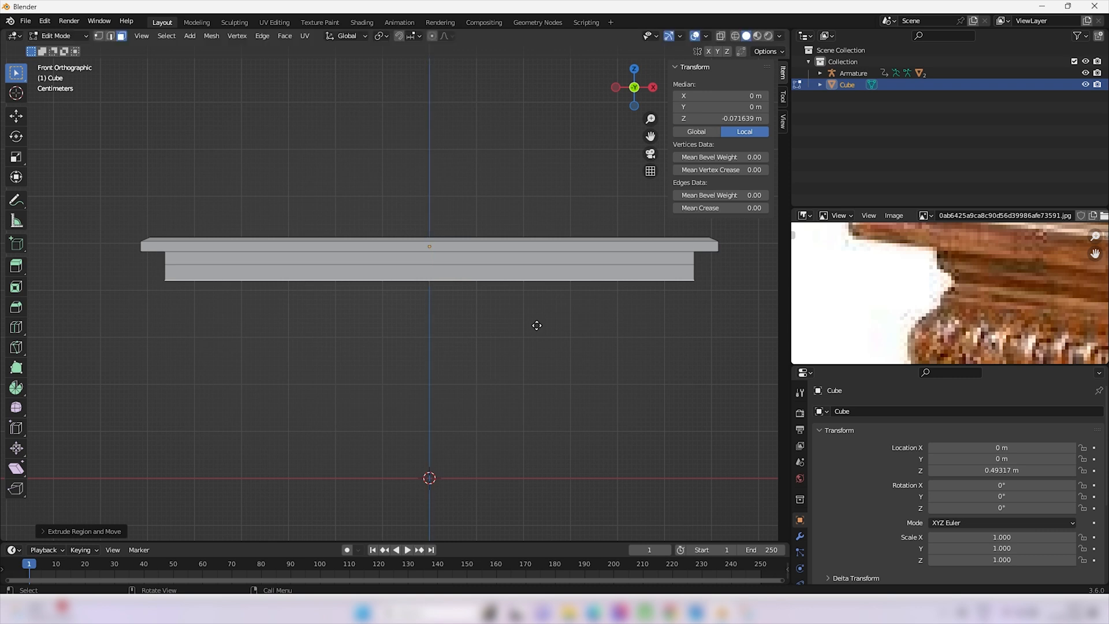
- Extrude the bottom face a third time downwards by about 0.022 m, checking the moulding's groove in the reference image
key("e")
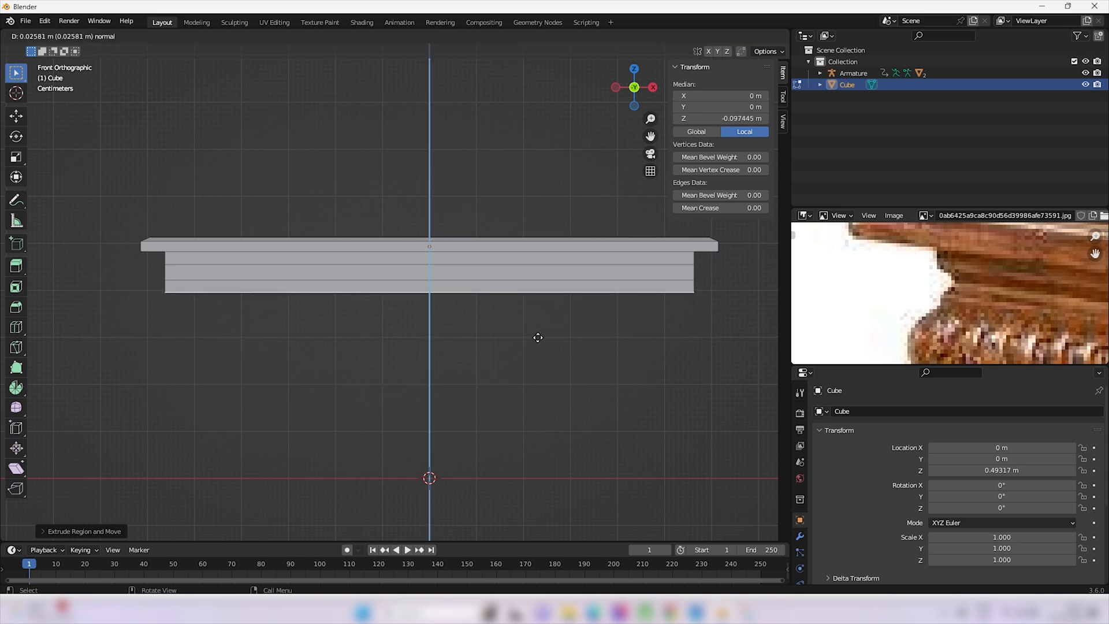
left_click(539, 335)
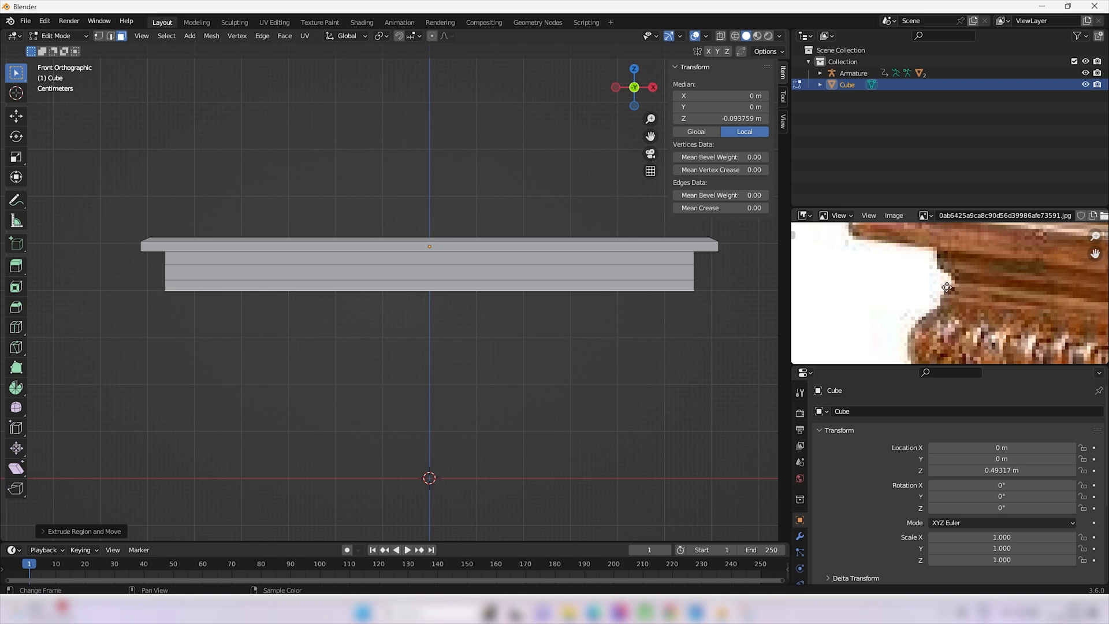
scroll(934, 282, "down", 2)
scroll(930, 283, "up", 4)
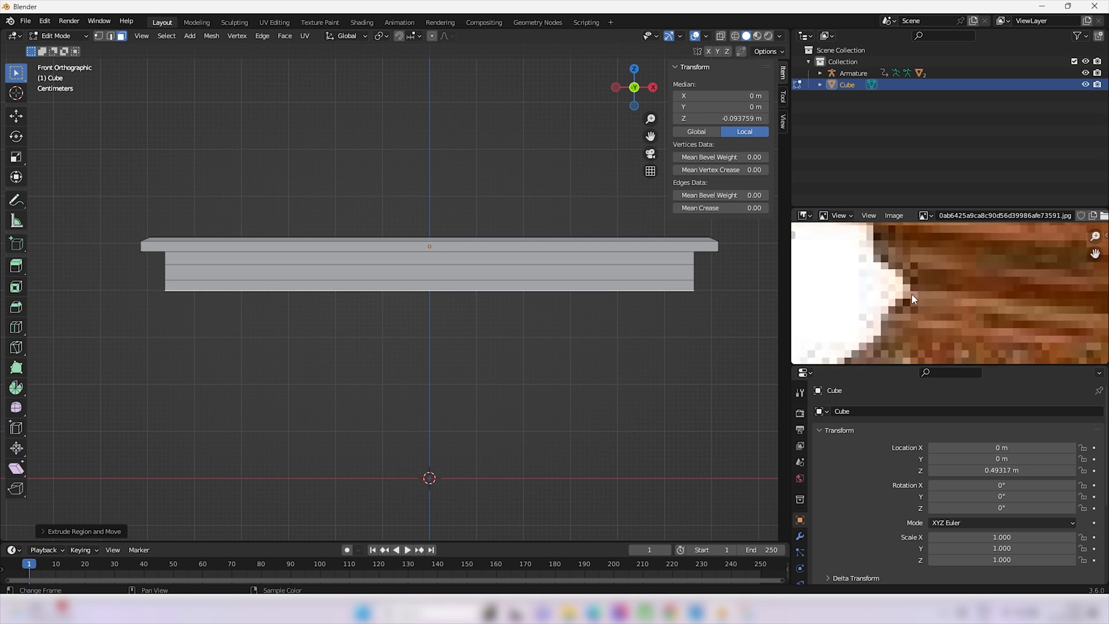
- Add a centred horizontal loop cut around the middle band of the under-moulding
middle_click_drag(730, 374, 610, 414)
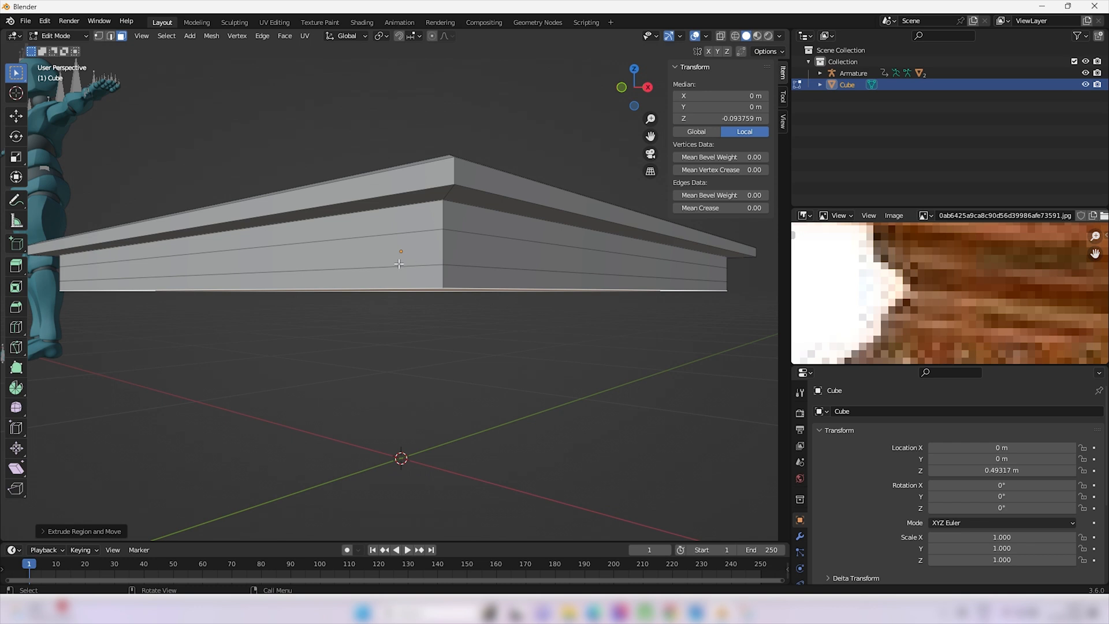
key("2")
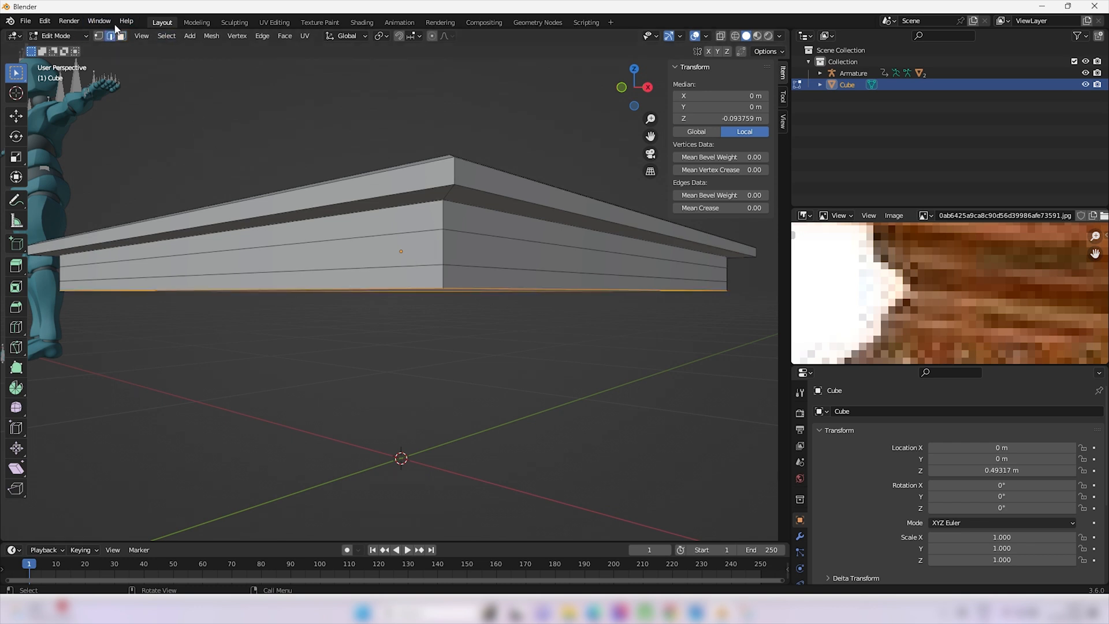
left_click(443, 243)
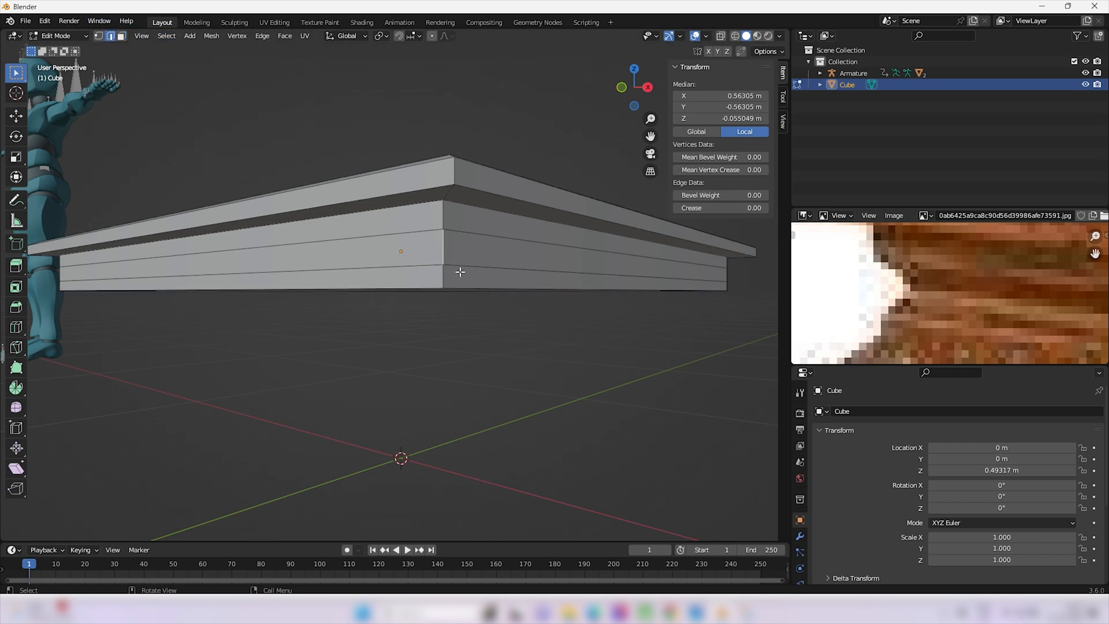
middle_click_drag(468, 330, 543, 360)
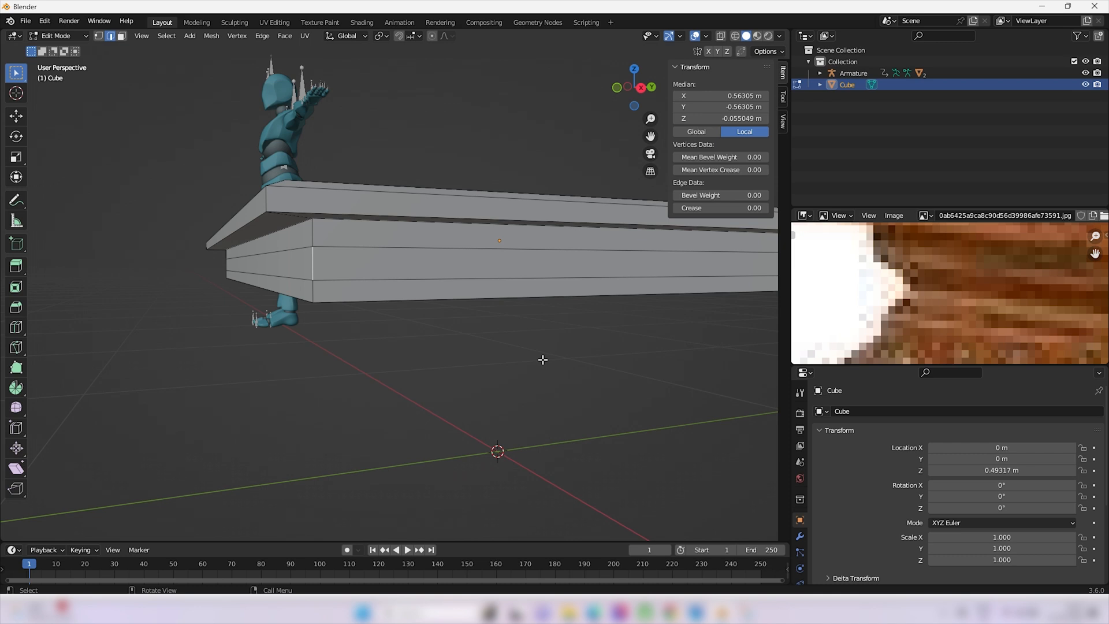
key("ctrl+r")
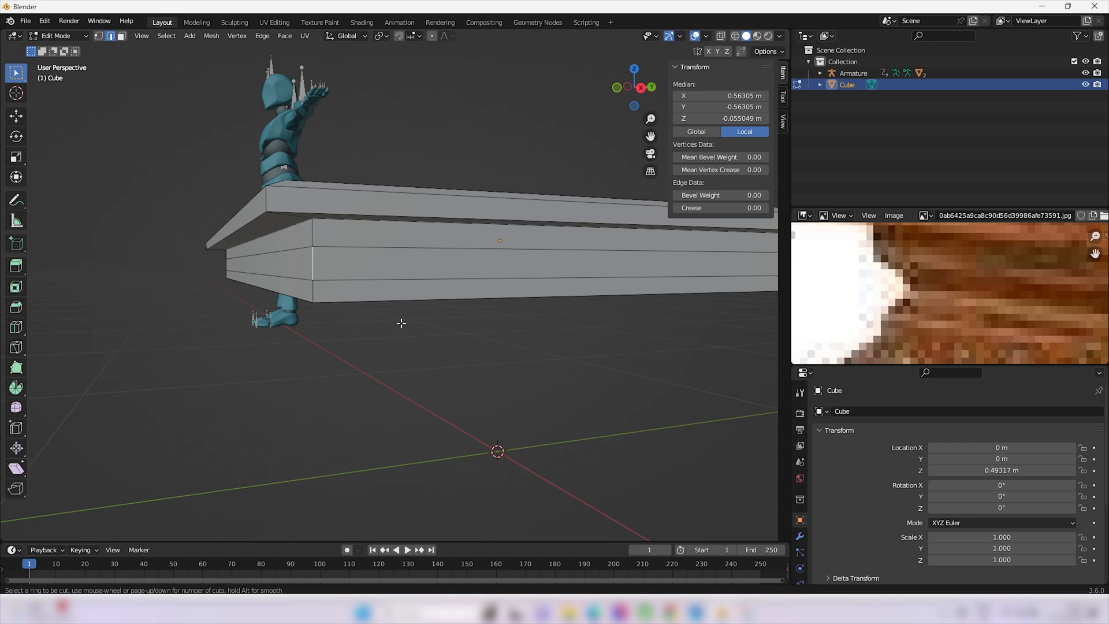
left_click(316, 267)
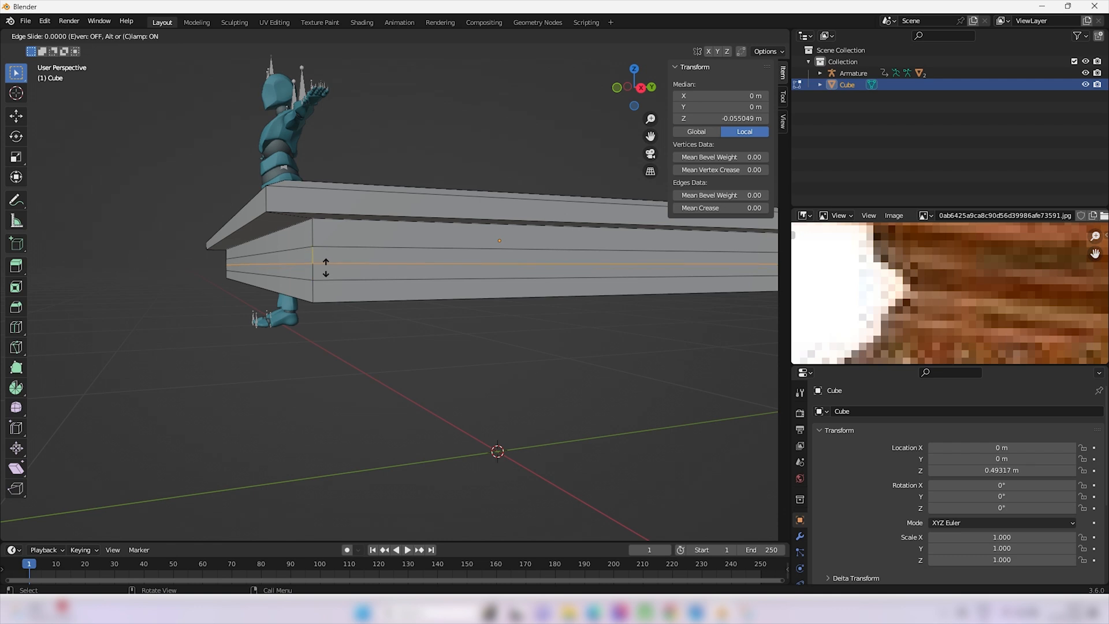
left_click(326, 268)
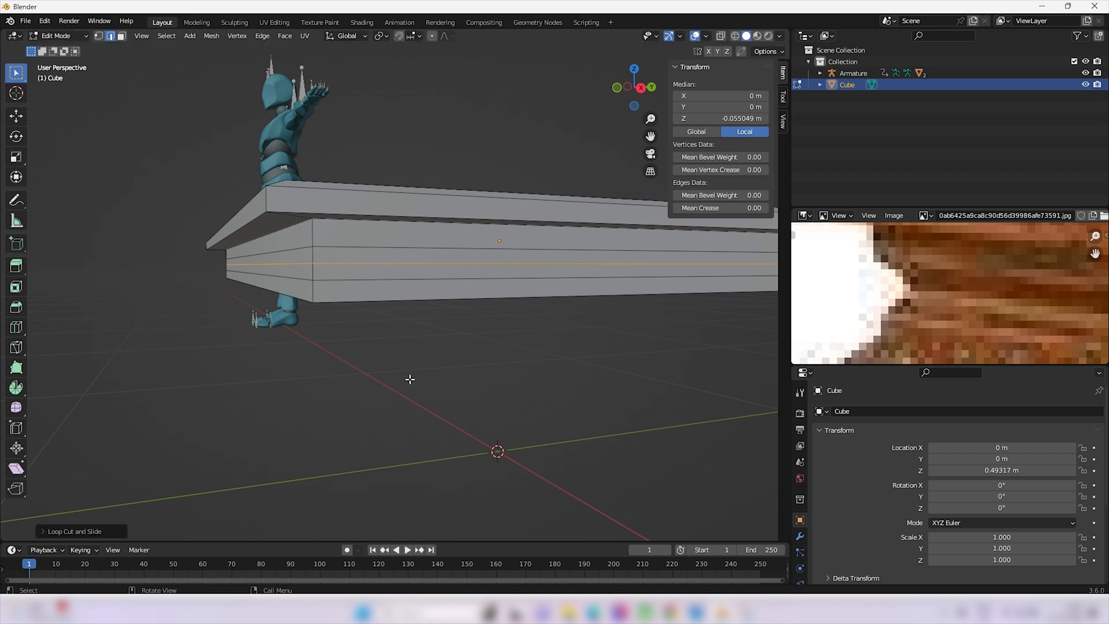
- Select the whole new middle edge loop and scale it inwards to about 0.97 to form the groove shown in the reference
left_click(412, 263)
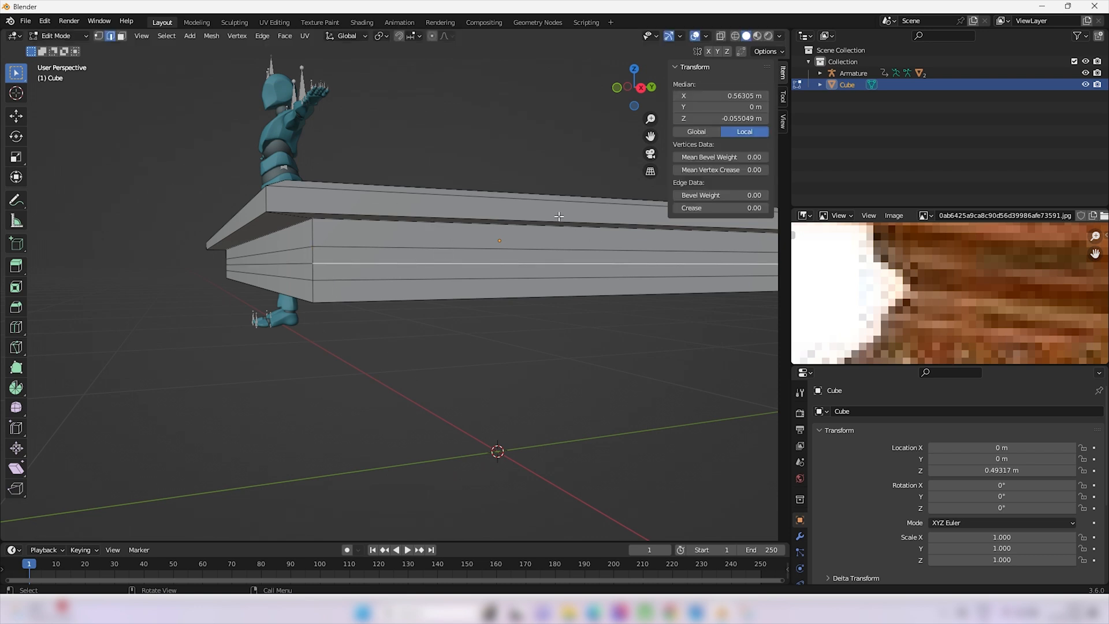
left_click(352, 262, "alt")
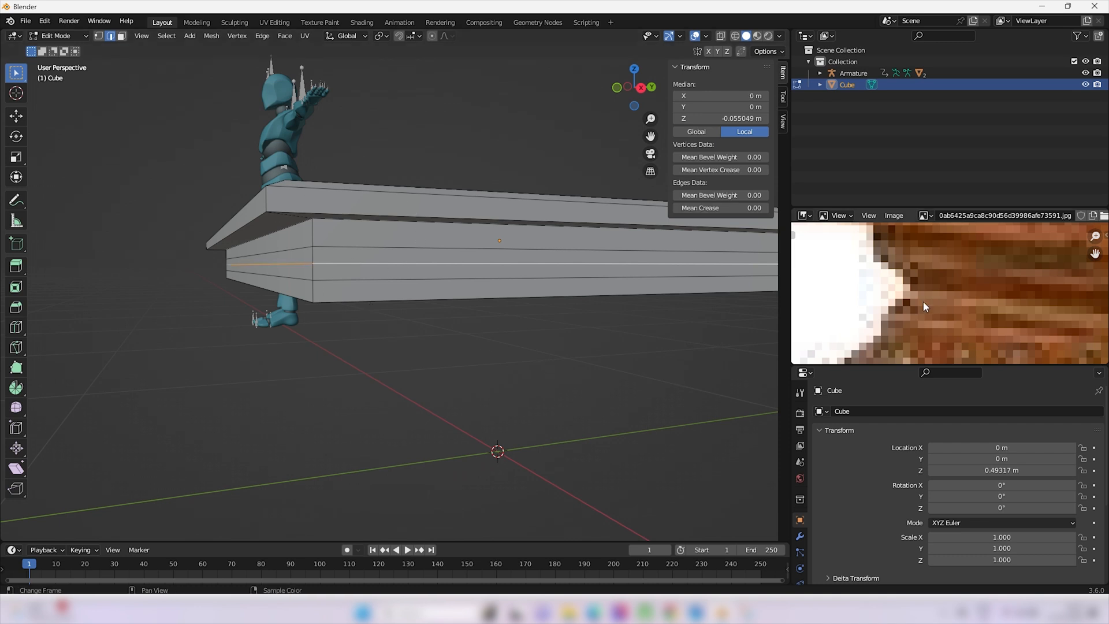
scroll(870, 305, "up", 1)
scroll(869, 305, "down", 3)
scroll(869, 304, "up", 1)
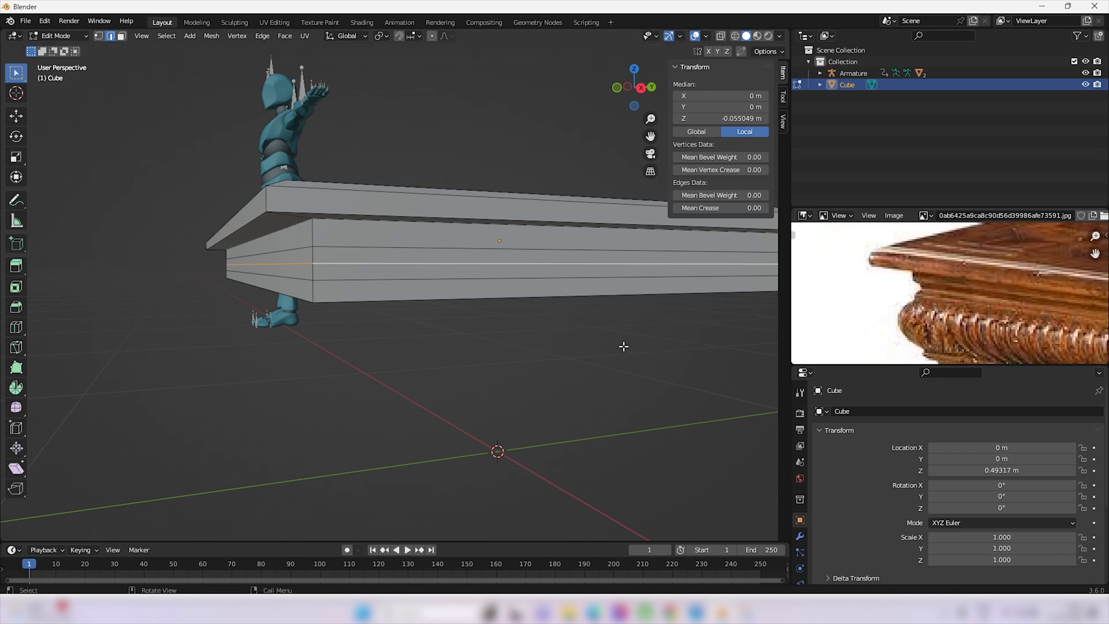
key("s")
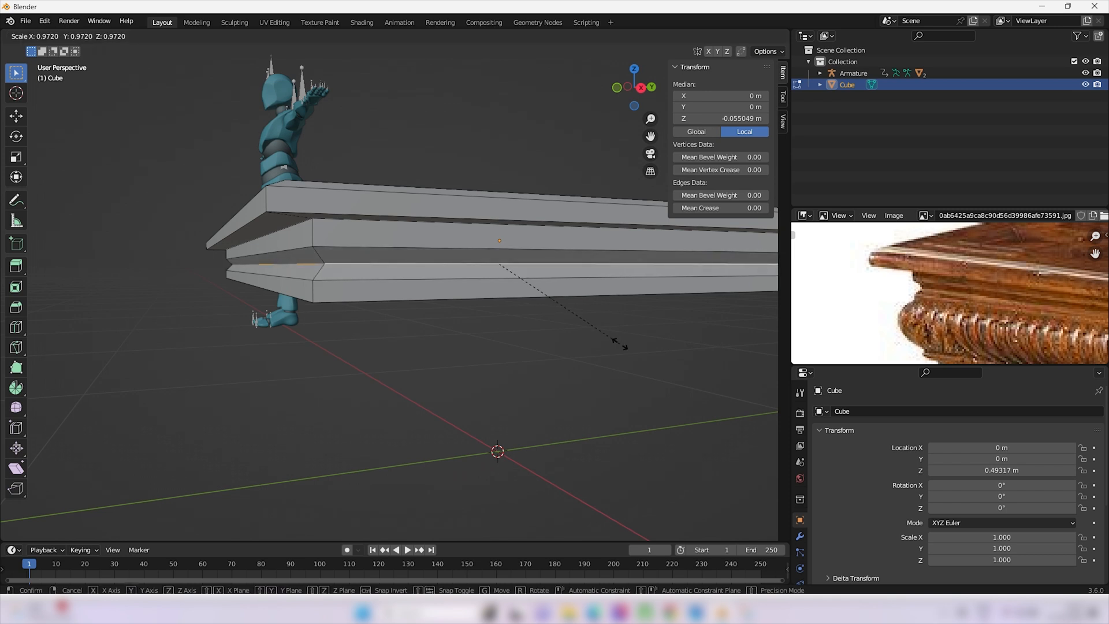
left_click(619, 342)
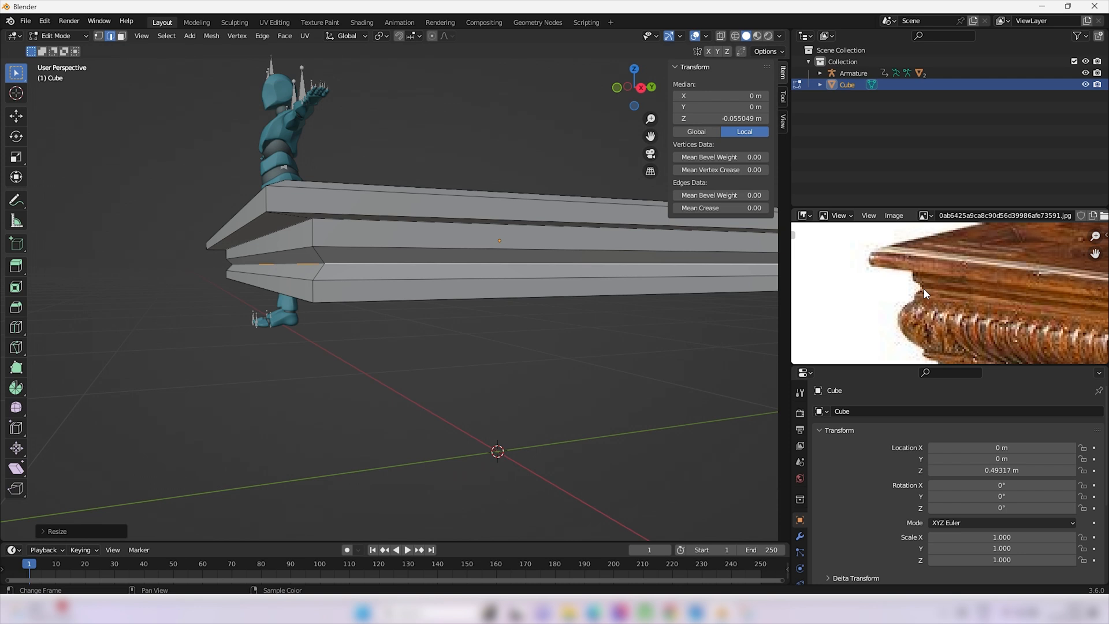
left_click(640, 345)
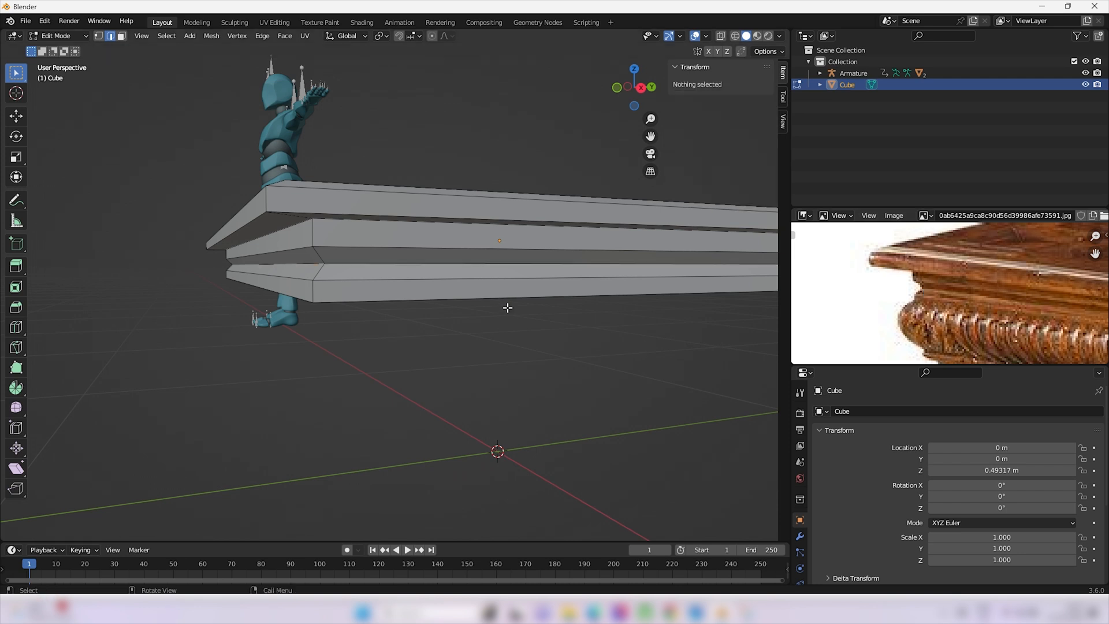
- Bevel the groove's innermost edge loop with one segment and a width of about 0.007 m
left_click(447, 265, "alt")
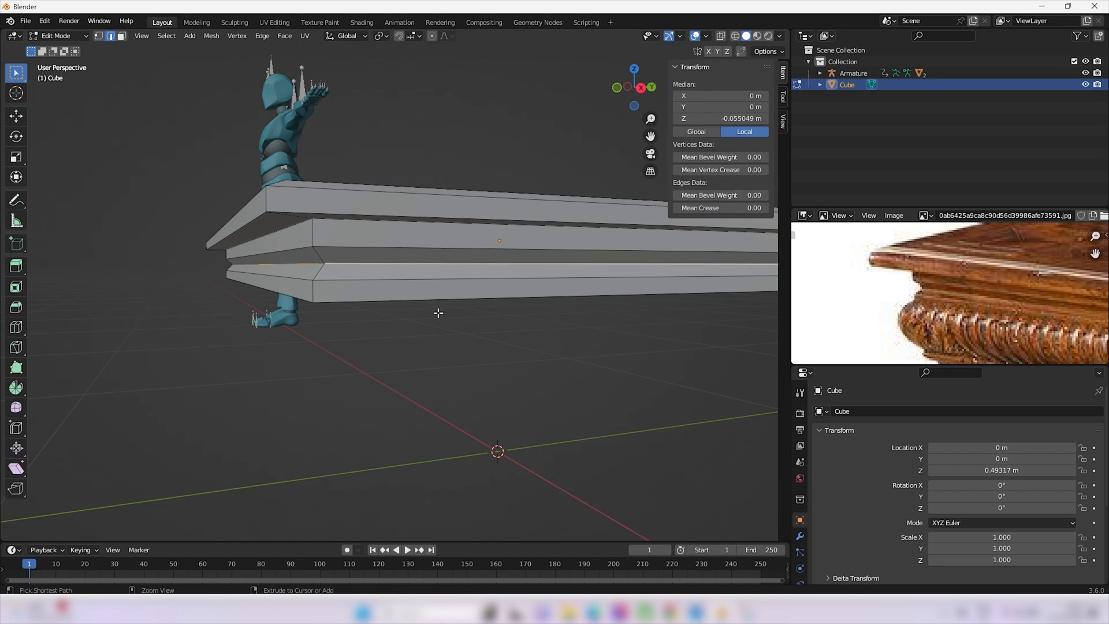
key("ctrl+b")
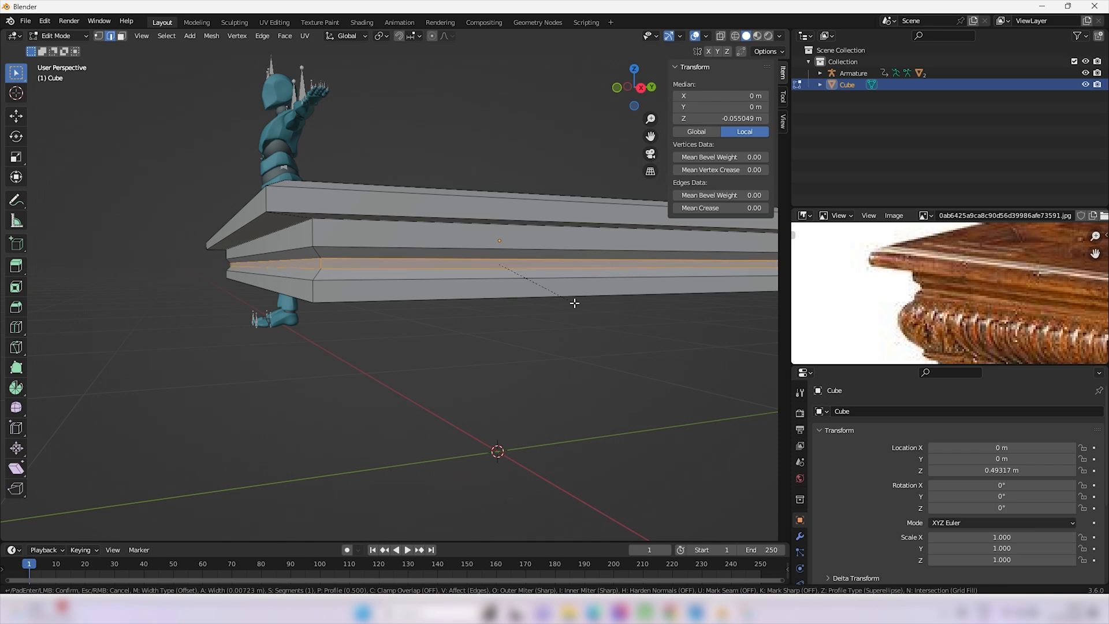
left_click(573, 303)
middle_click_drag(574, 302, 657, 298)
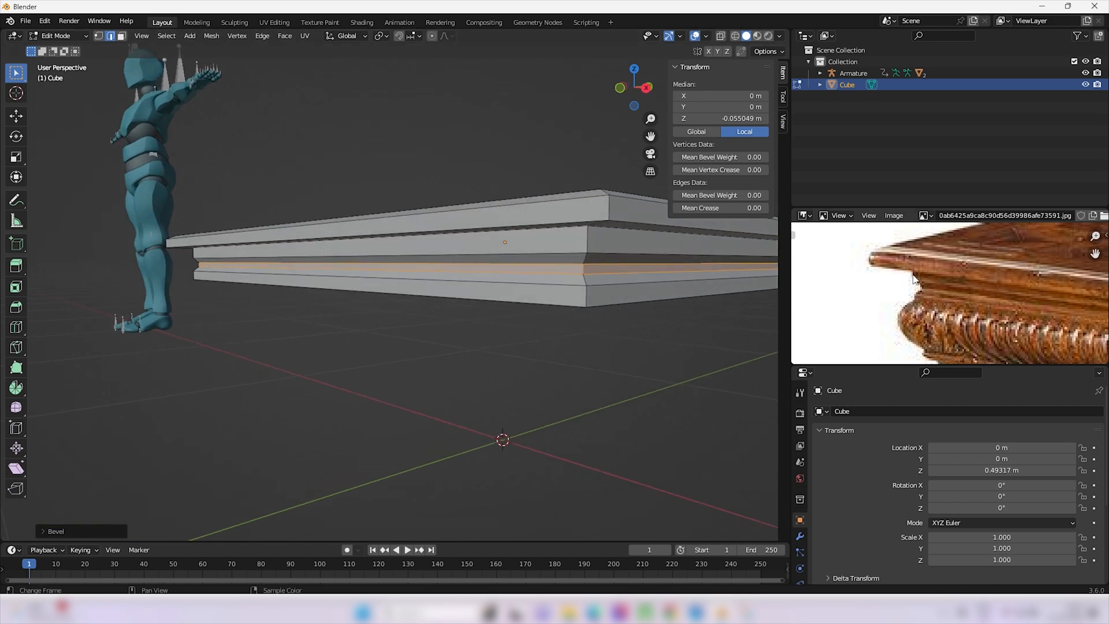
- Check the carved band in the reference image and extrude the underside face downwards by about 0.037 m
middle_click_drag(914, 302, 879, 254)
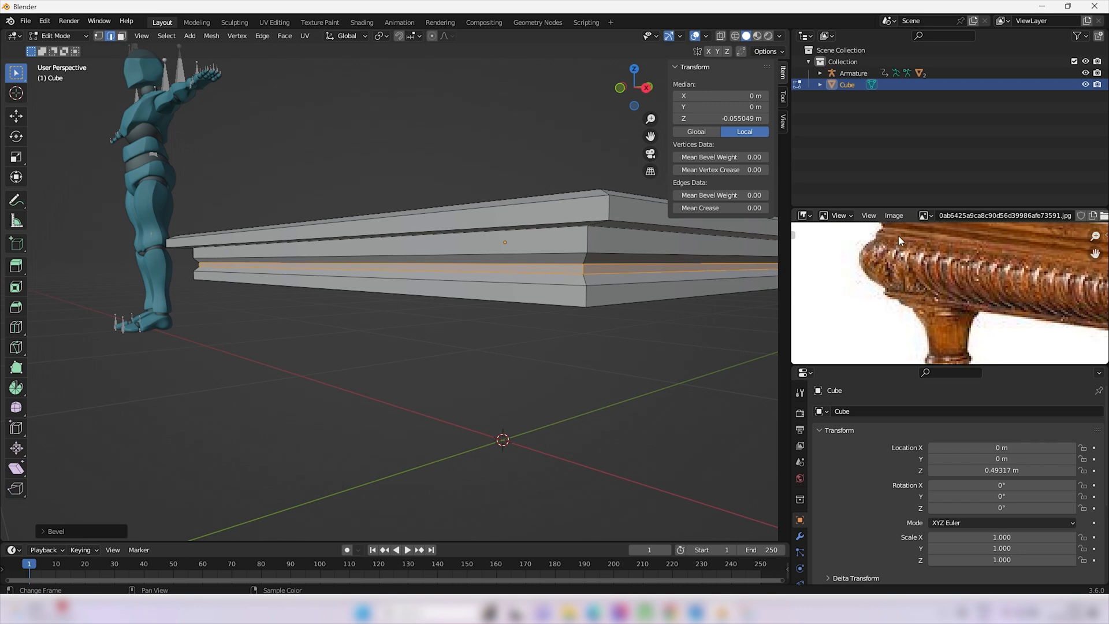
middle_click_drag(664, 289, 611, 268)
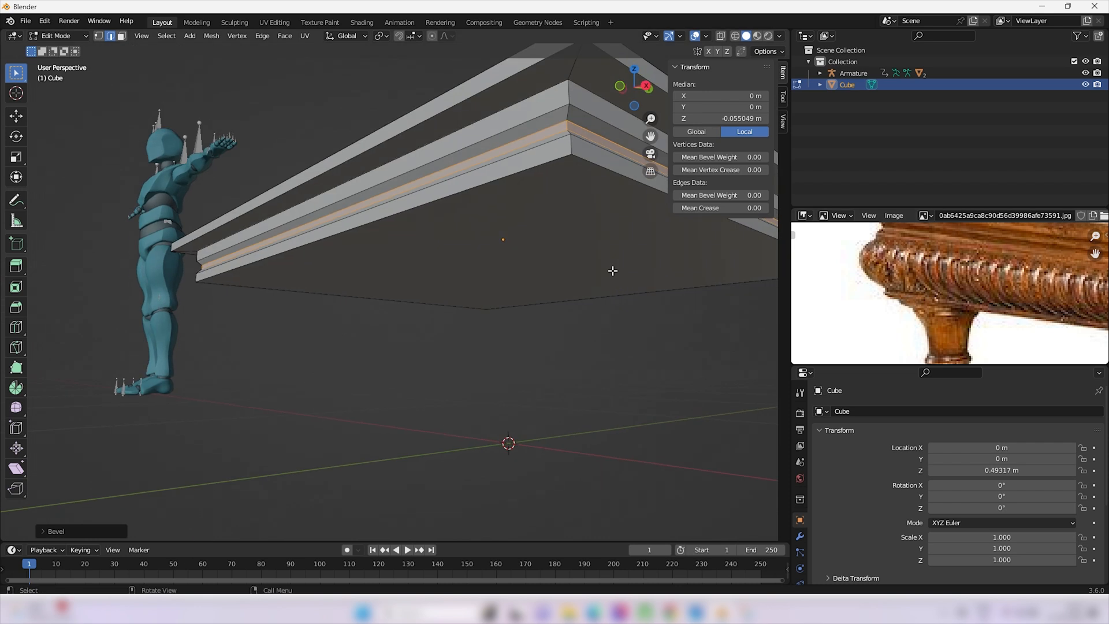
left_click(598, 256)
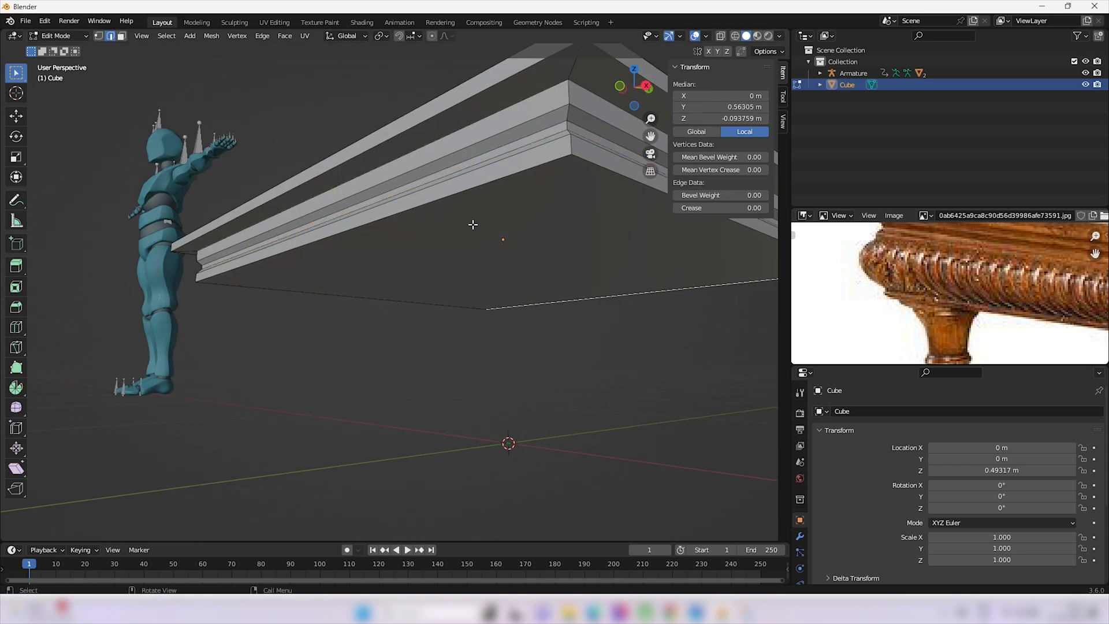
left_click(122, 37)
left_click(529, 214)
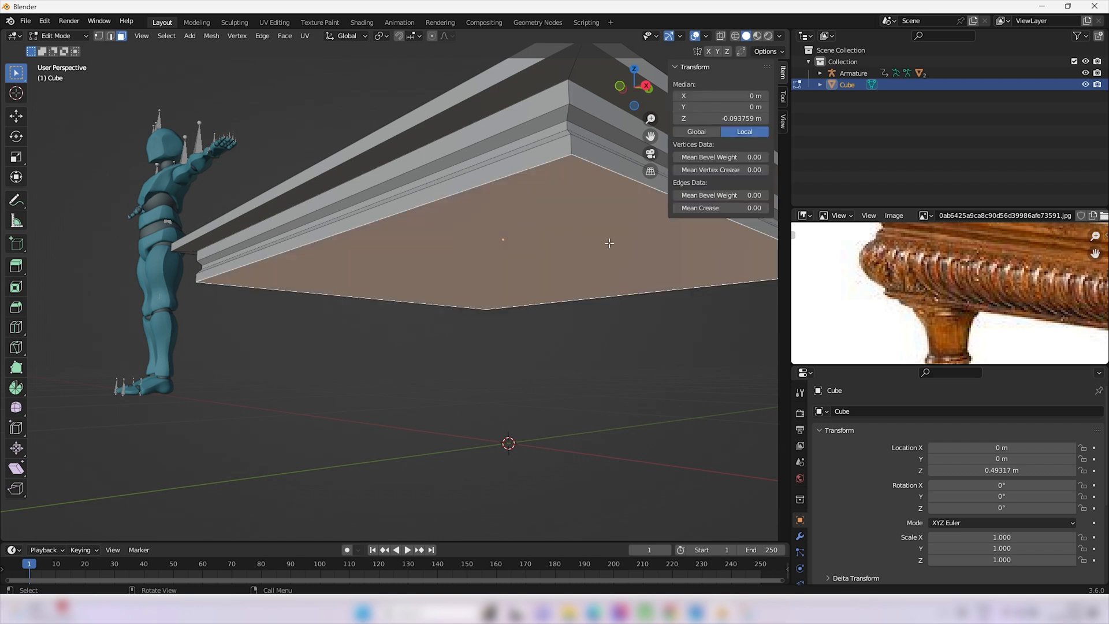
key("e")
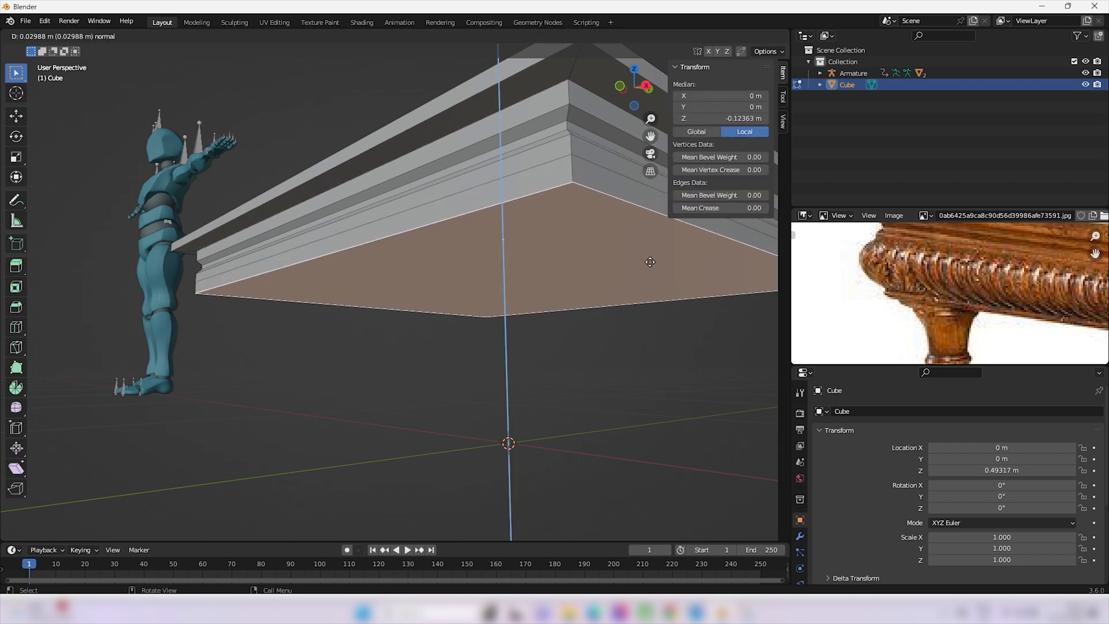
left_click(648, 264)
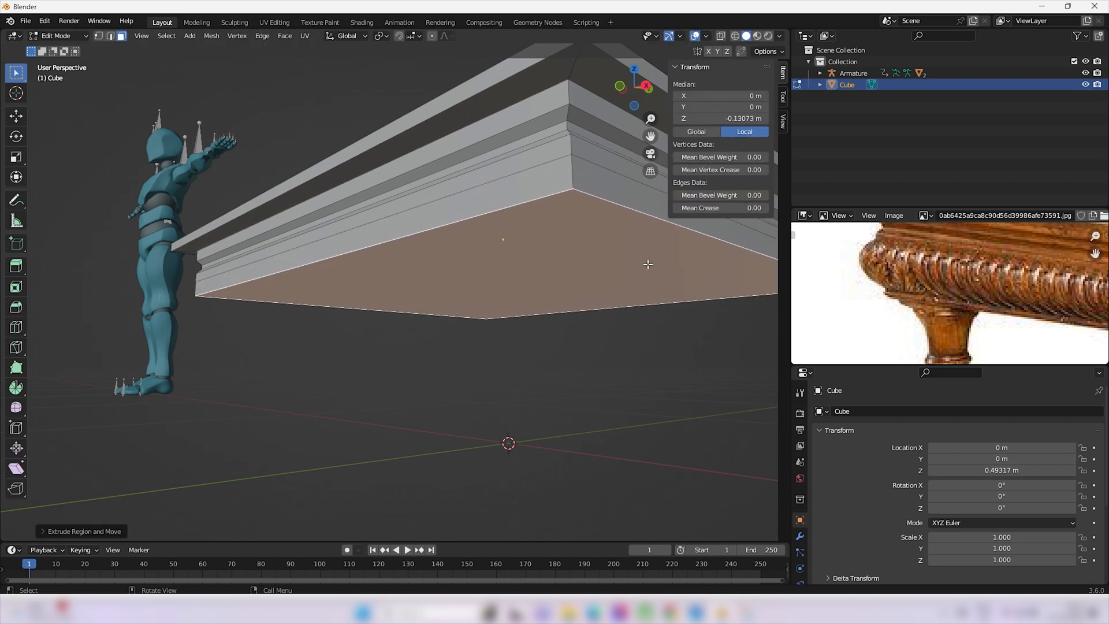
- In front orthographic view, move the bottom face about 0.012 m further down along Z to deepen the lowest band
key("KP_1")
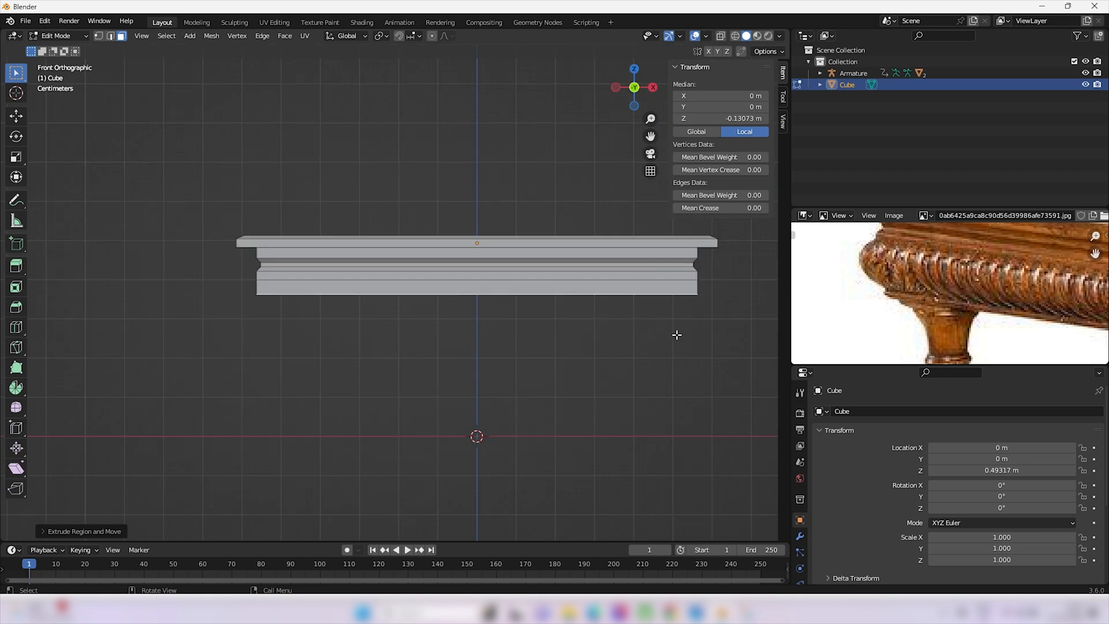
scroll(920, 289, "down", 2)
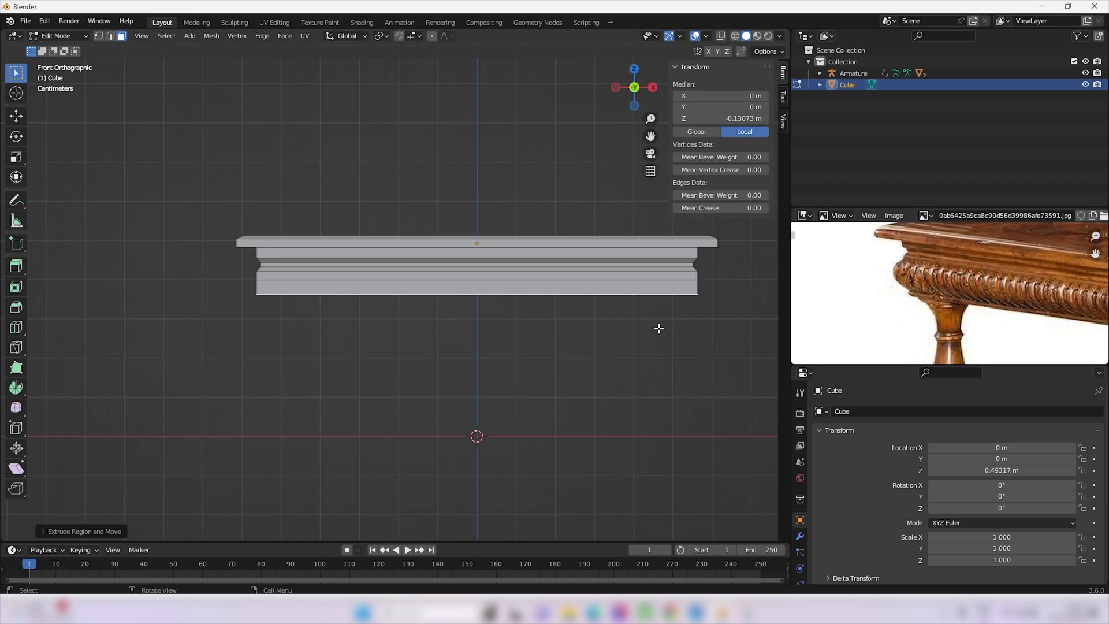
key("g")
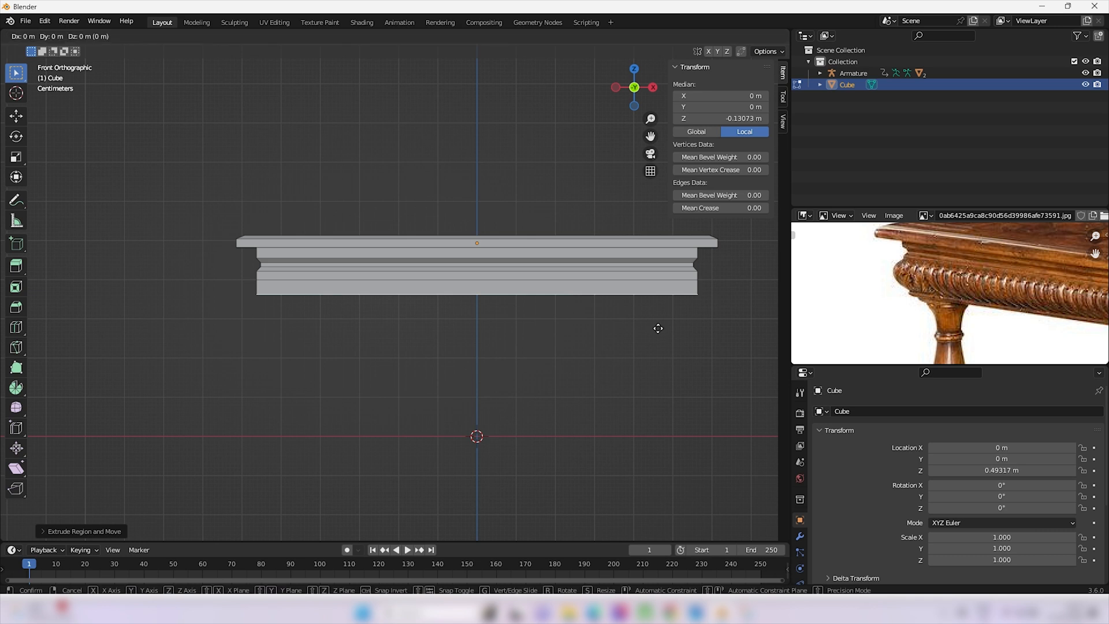
key("z")
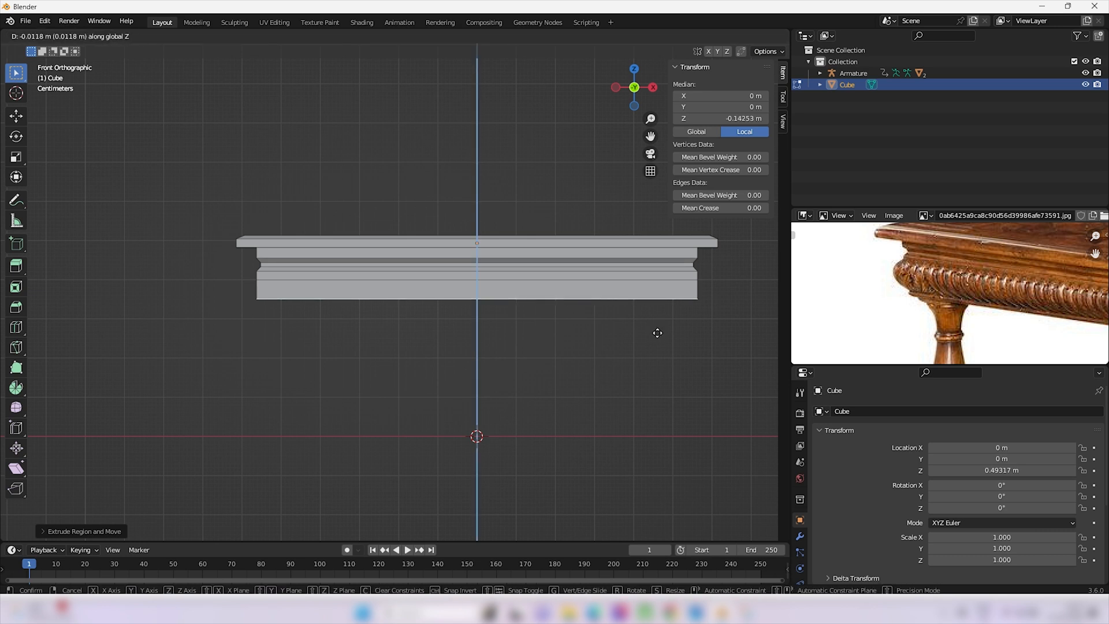
left_click(657, 332)
- Add a horizontal loop cut around the lowest band of the tabletop and slide it upwards by a factor of about 0.4
middle_click_drag(657, 332, 700, 344)
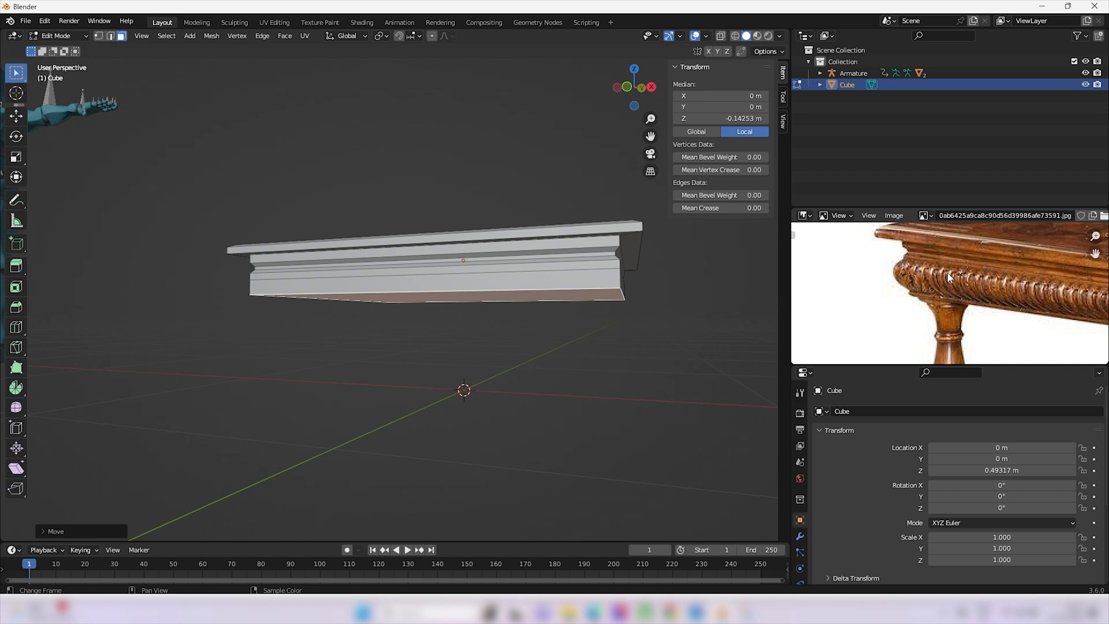
middle_click_drag(664, 300, 751, 277)
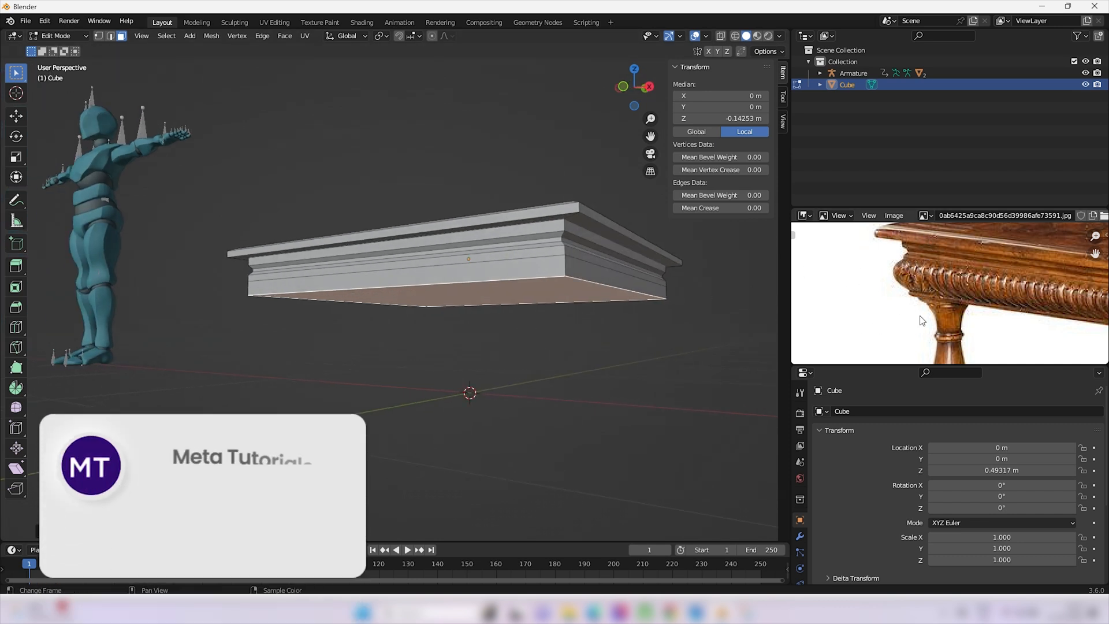
middle_click_drag(664, 315, 639, 322)
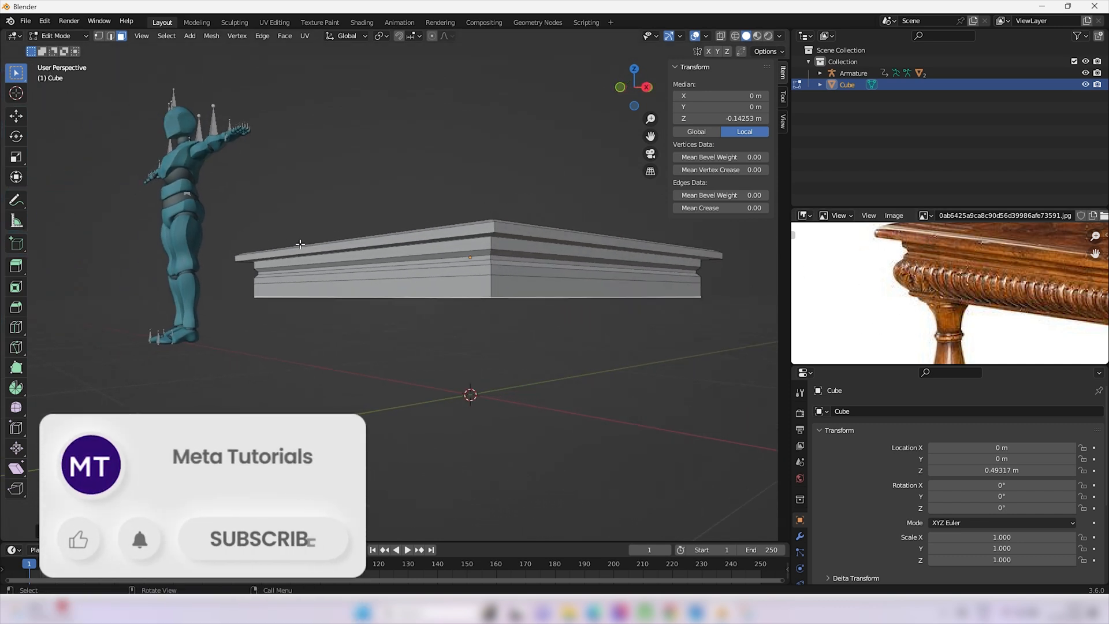
left_click(109, 37)
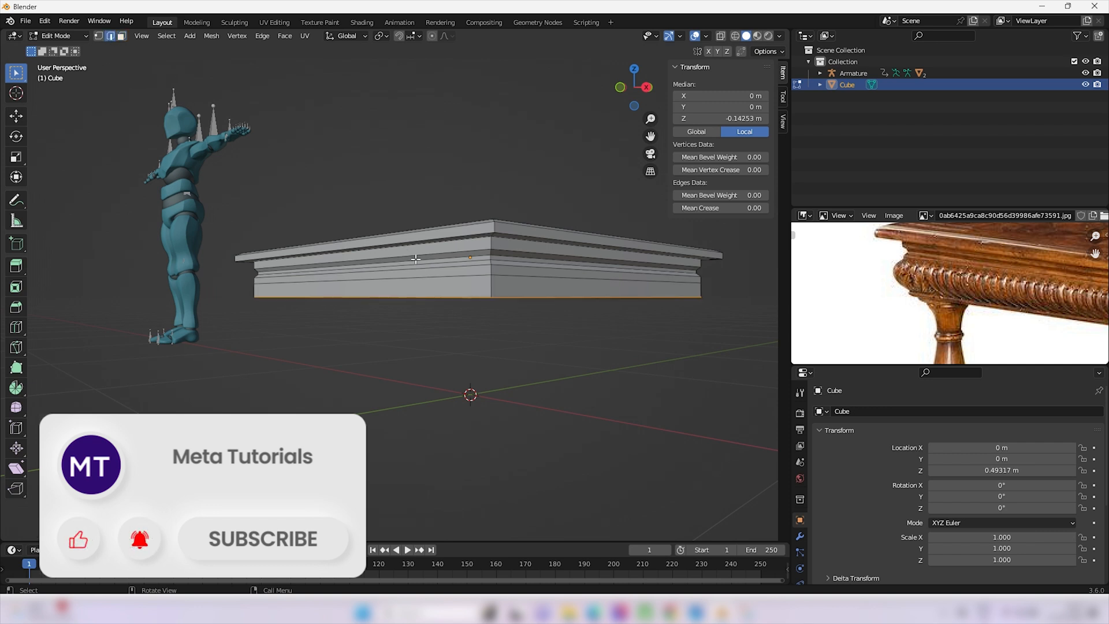
left_click(490, 285)
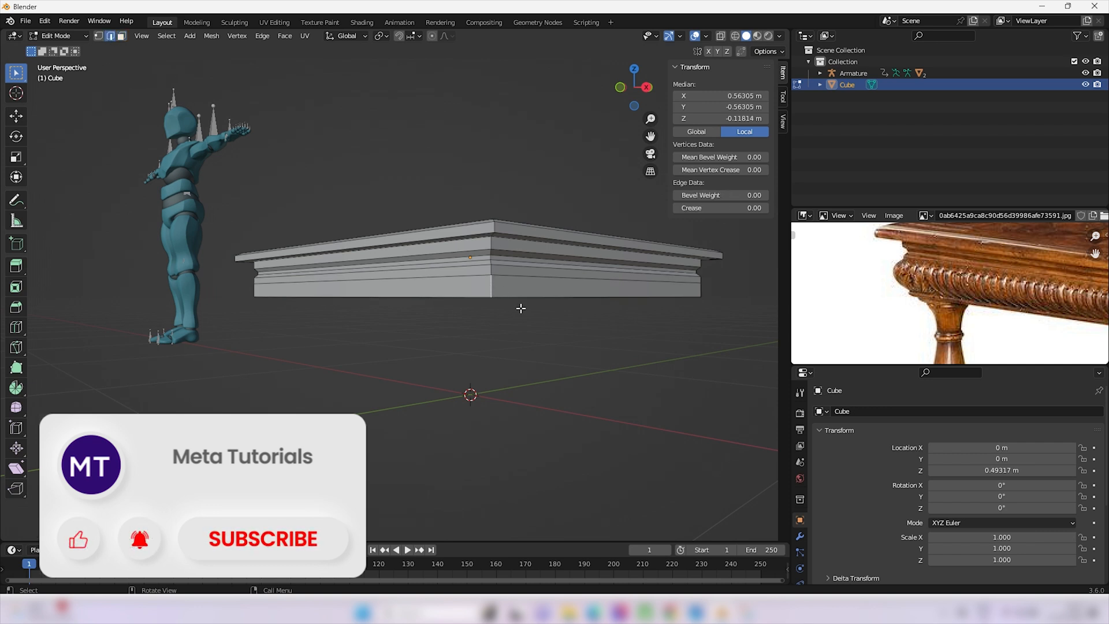
key("ctrl+r")
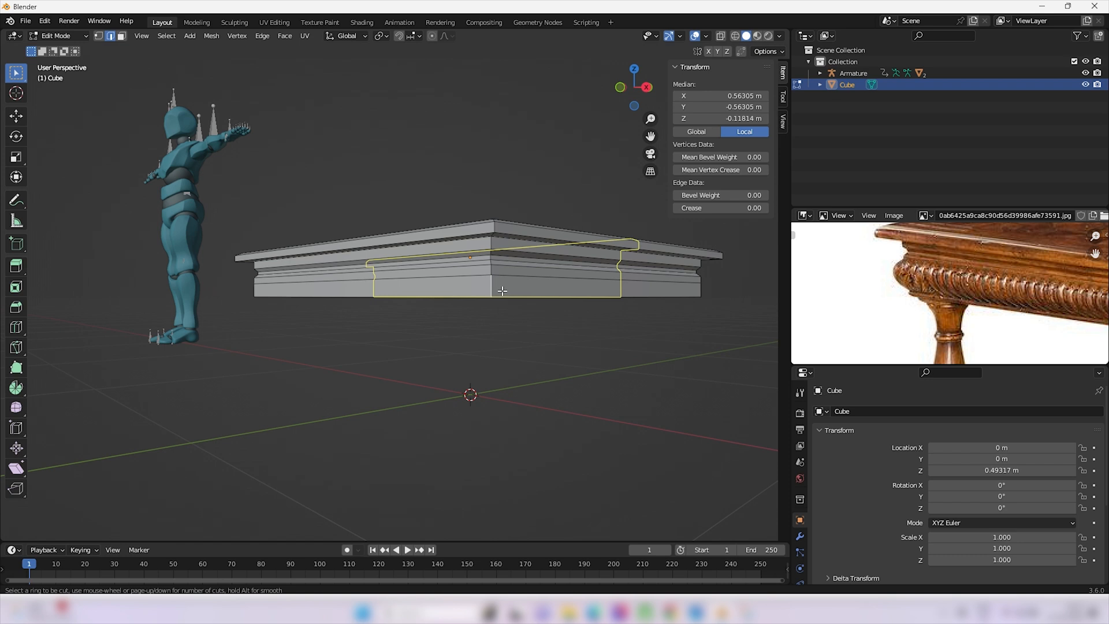
left_click(493, 290)
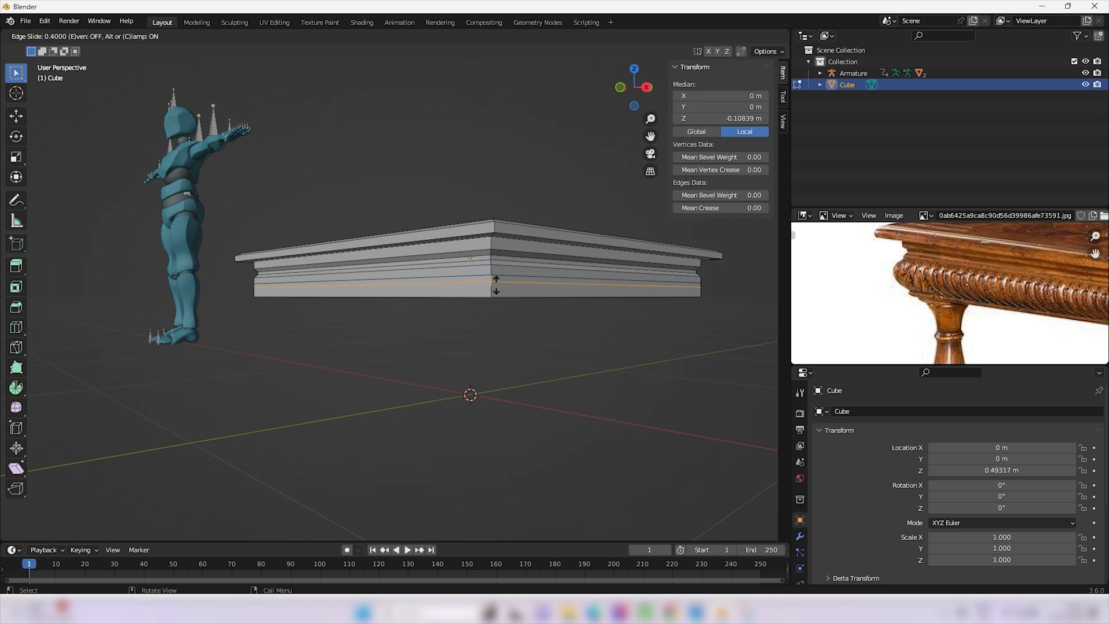
left_click(495, 284)
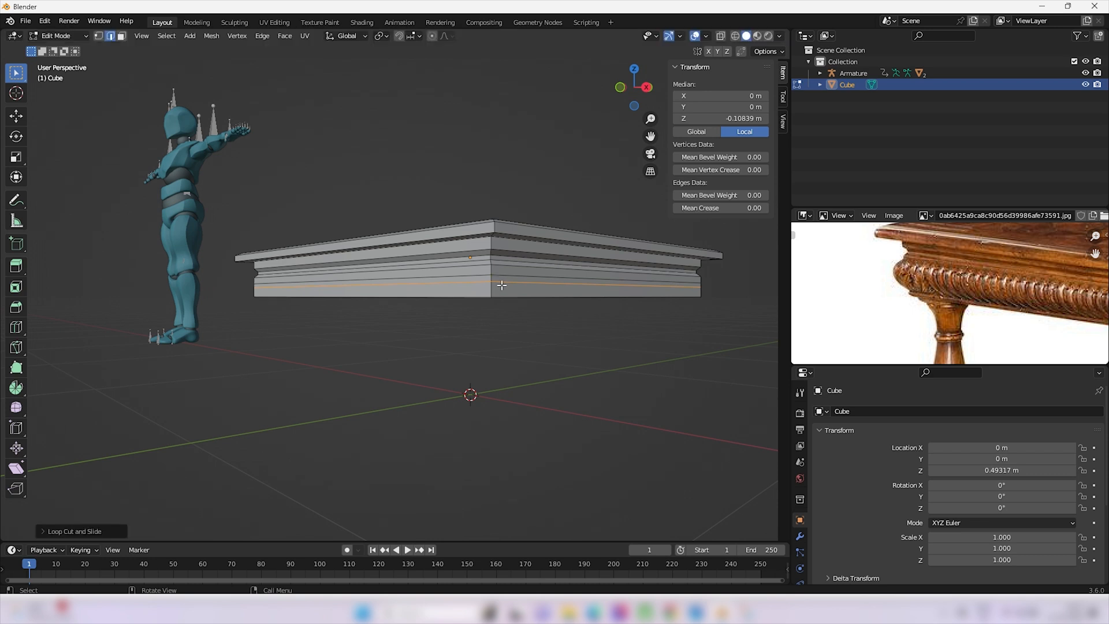
- Scale the new edge loop outwards to about 1.06 to form a projecting ridge around the lowest band
middle_click_drag(502, 285, 459, 313)
scroll(424, 317, "up", 2)
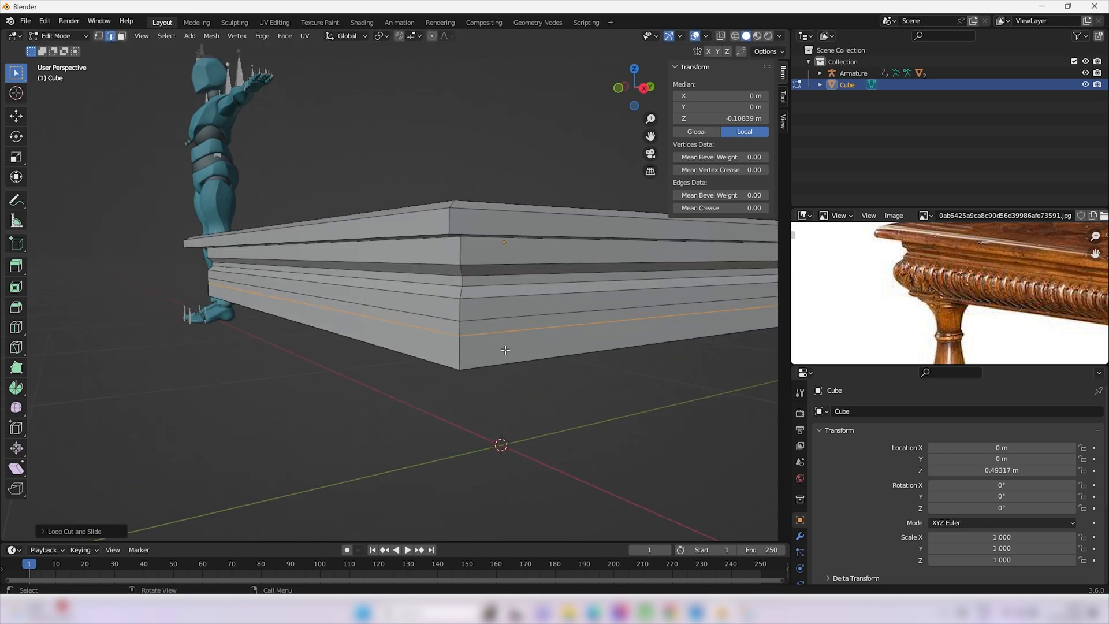
middle_click_drag(505, 350, 486, 362)
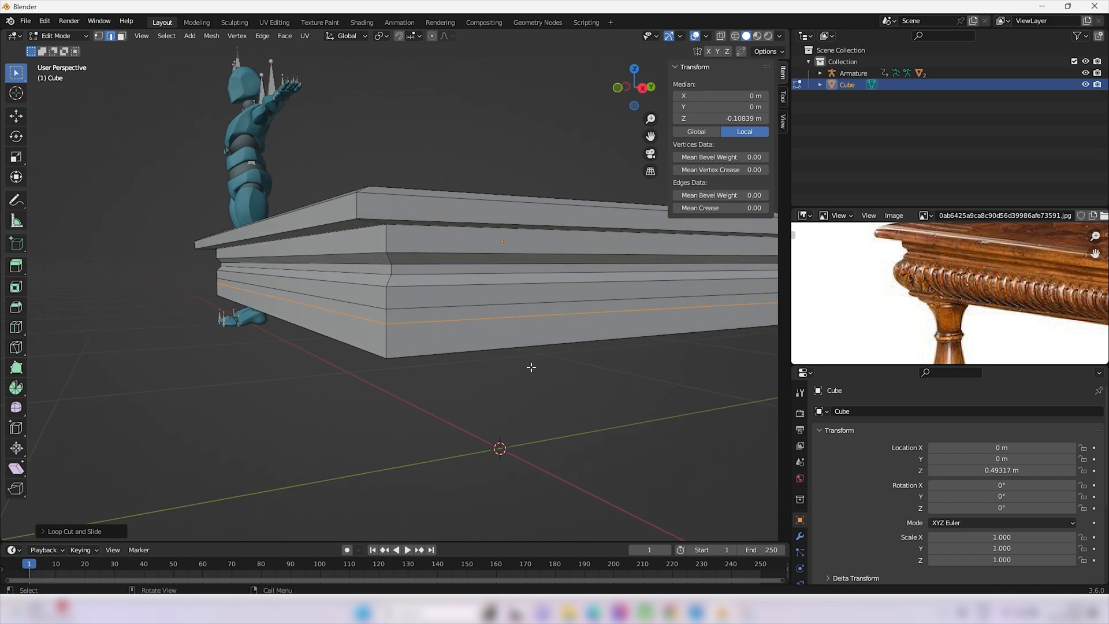
key("s")
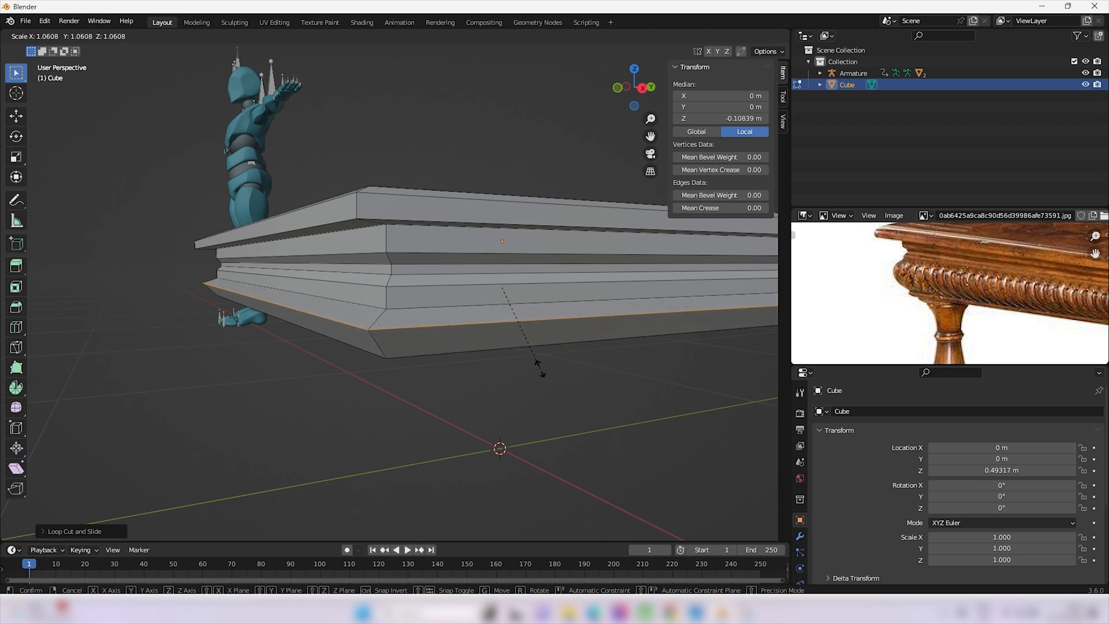
left_click(540, 367)
- Bevel the projecting edge loop with four segments and a width of about 0.029 m to round the moulding
middle_click_drag(540, 368, 615, 392)
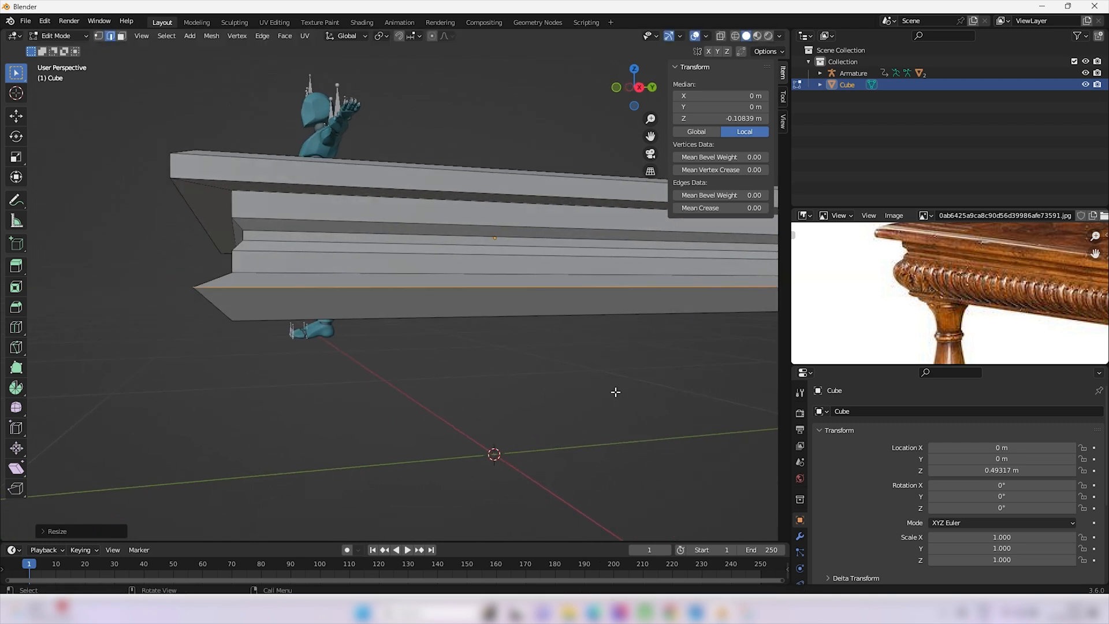
key("ctrl+b")
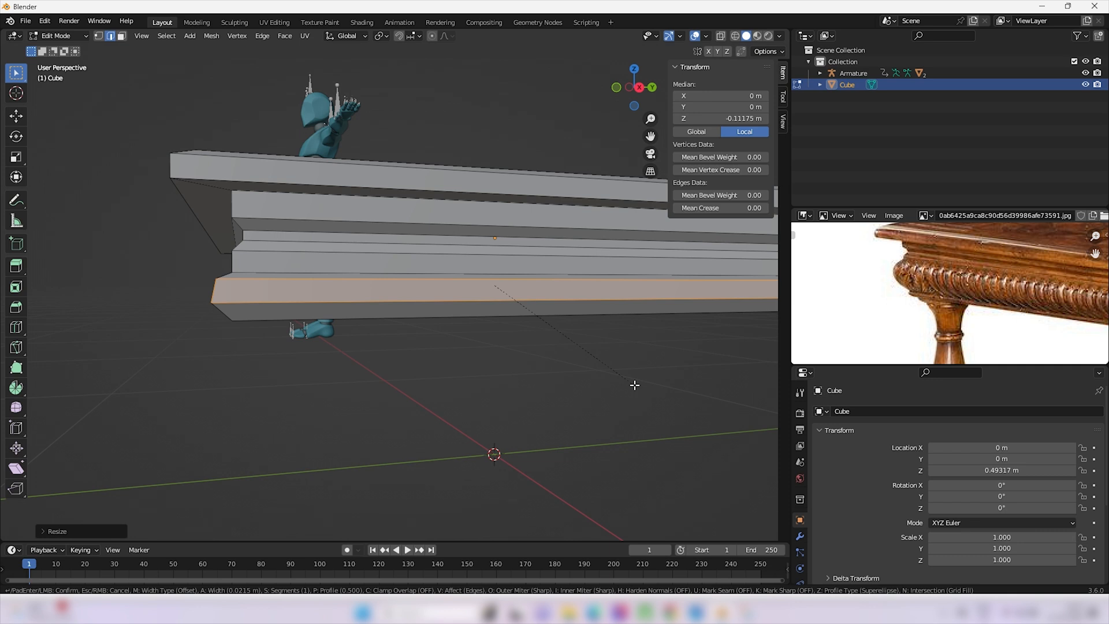
scroll(634, 385, "up", 2)
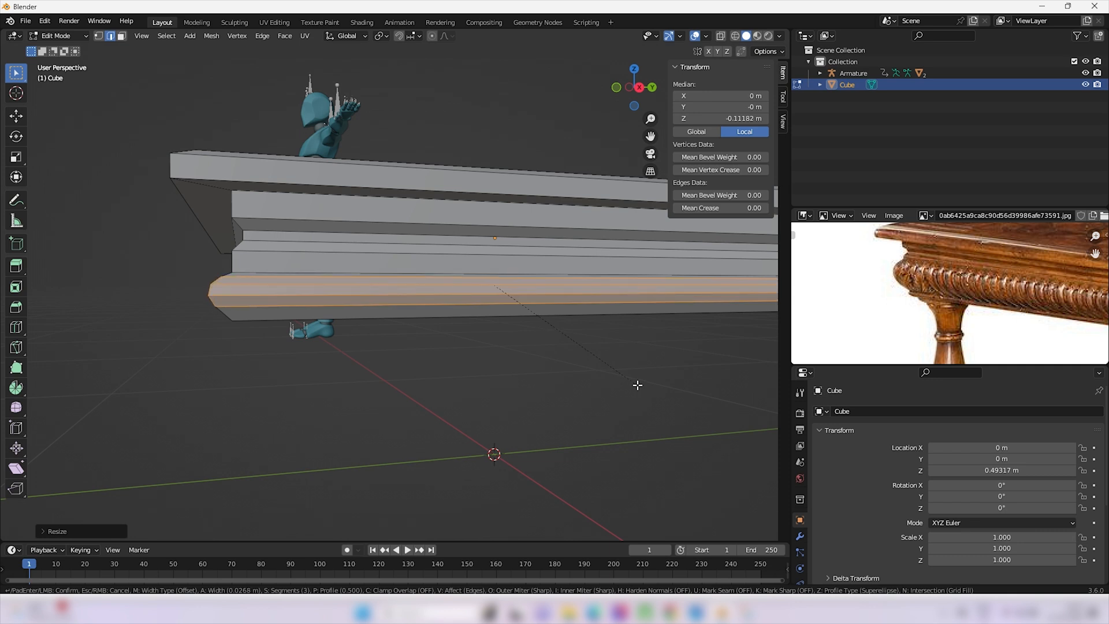
scroll(638, 384, "up", 1)
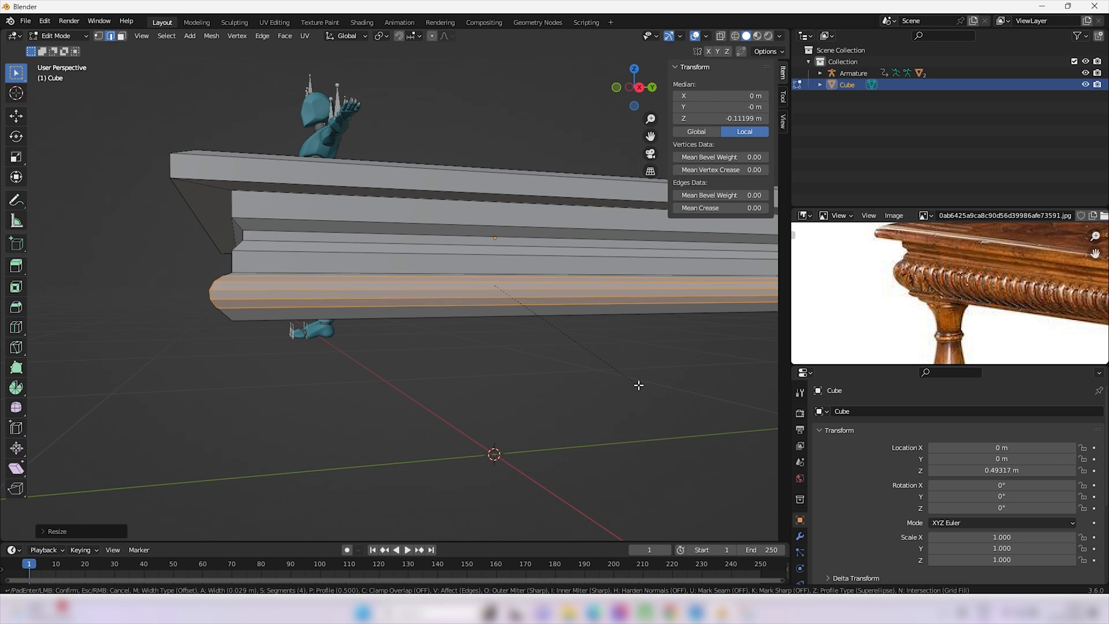
left_click(638, 385)
scroll(638, 384, "down", 3)
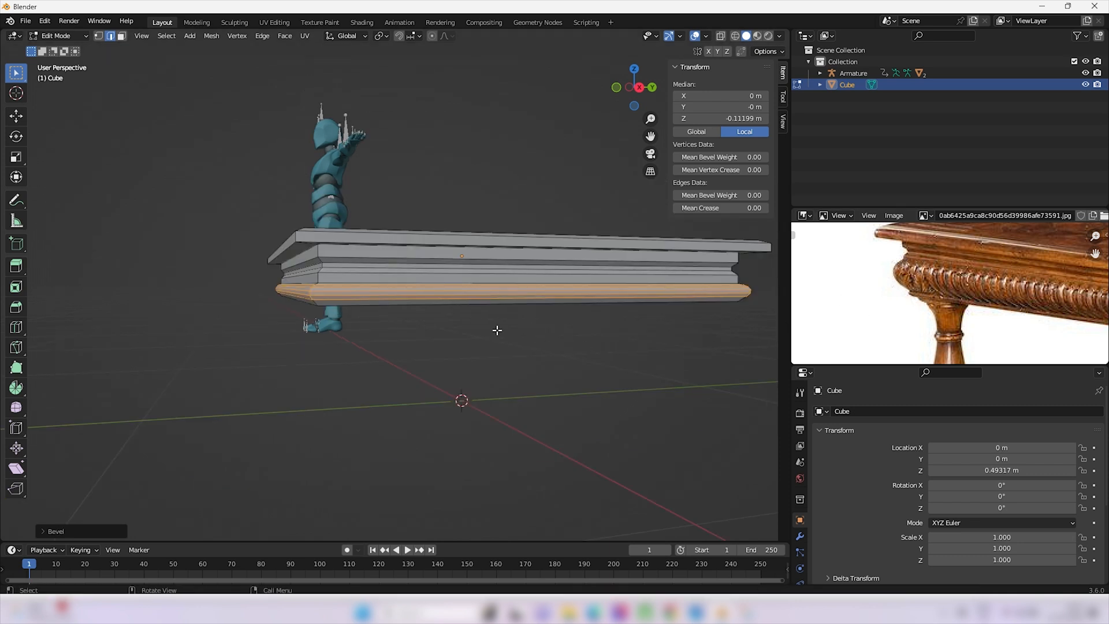
- Select the underside face of the tabletop and extrude it downwards by about 0.008 m
middle_click_drag(495, 327, 543, 317)
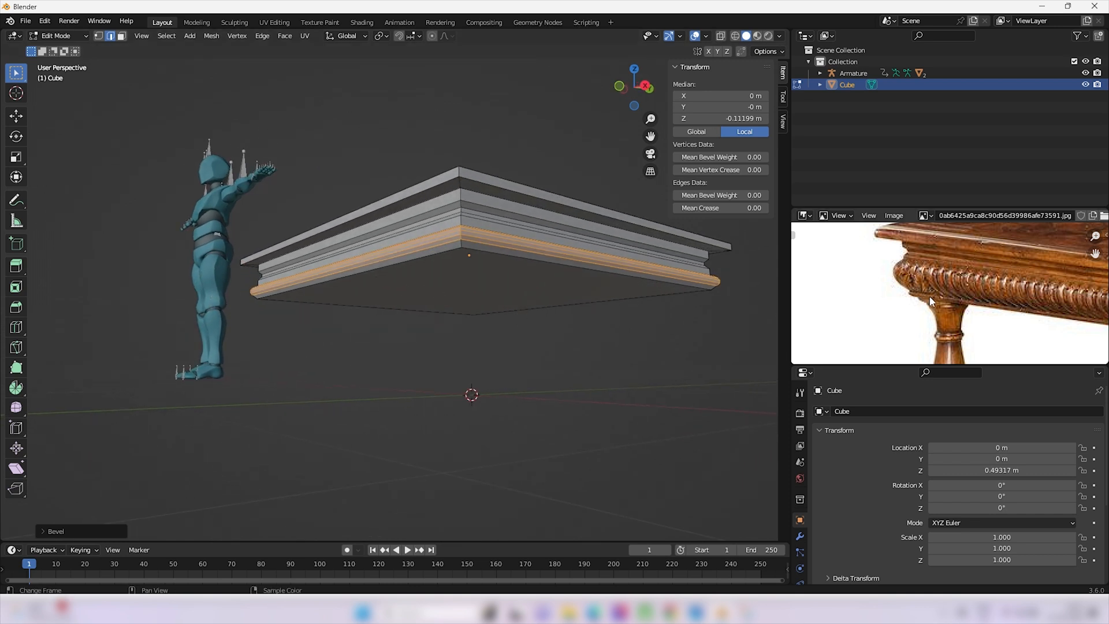
middle_click_drag(683, 347, 573, 334)
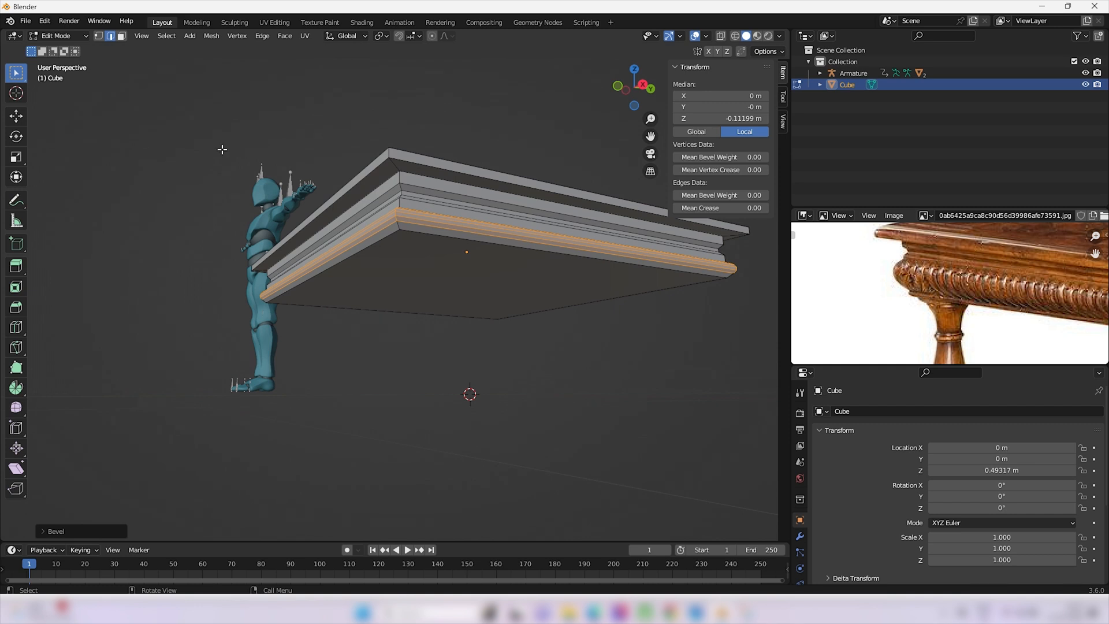
left_click(121, 37)
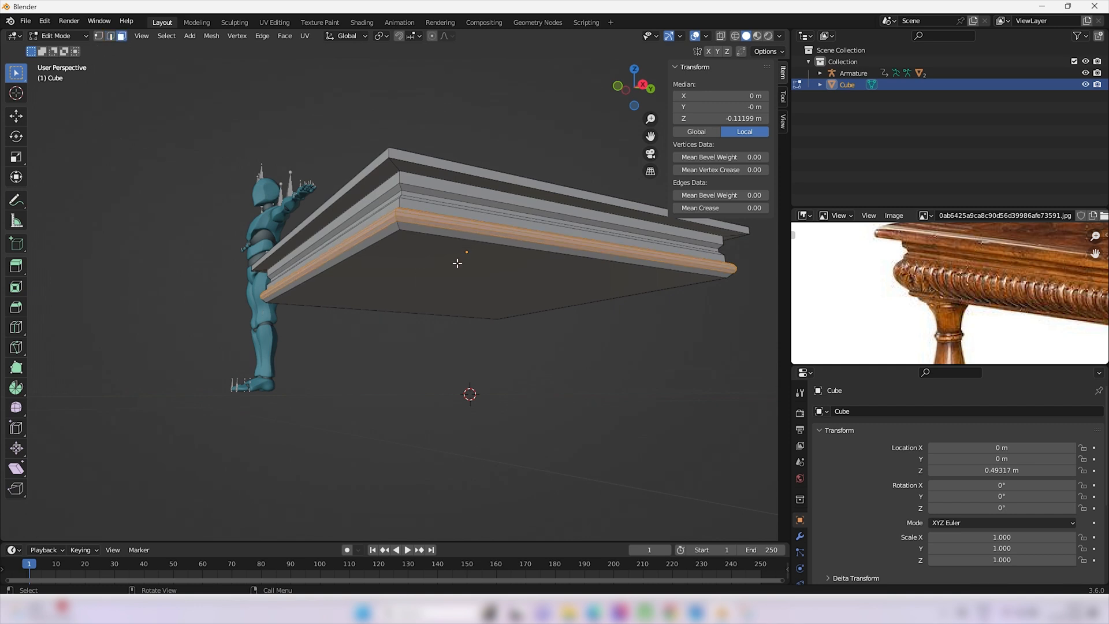
left_click(457, 263)
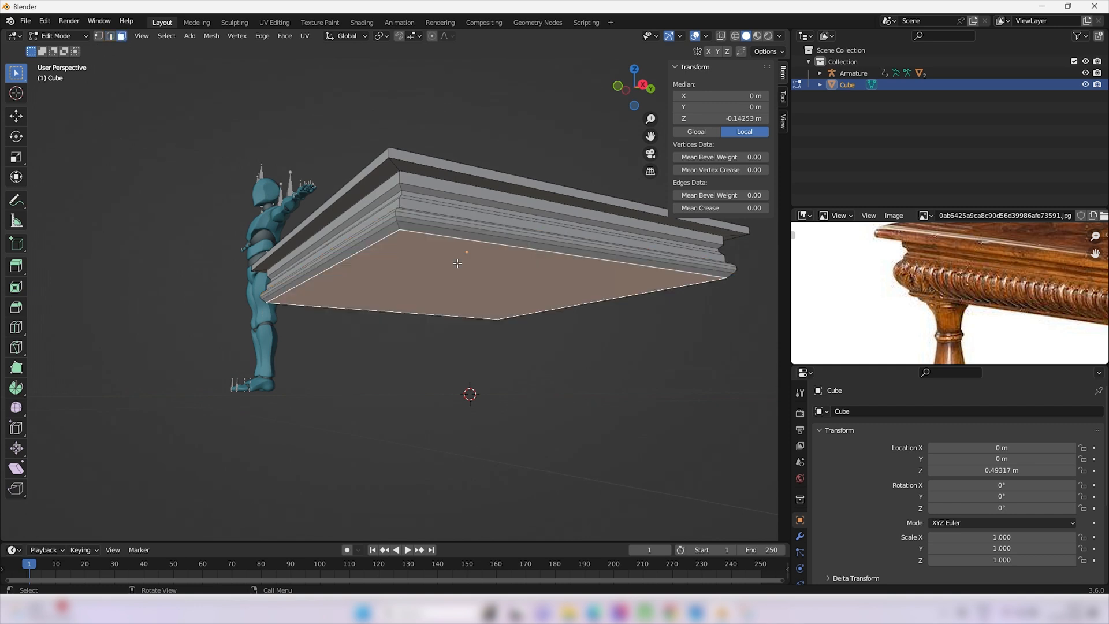
key("e")
left_click(456, 266)
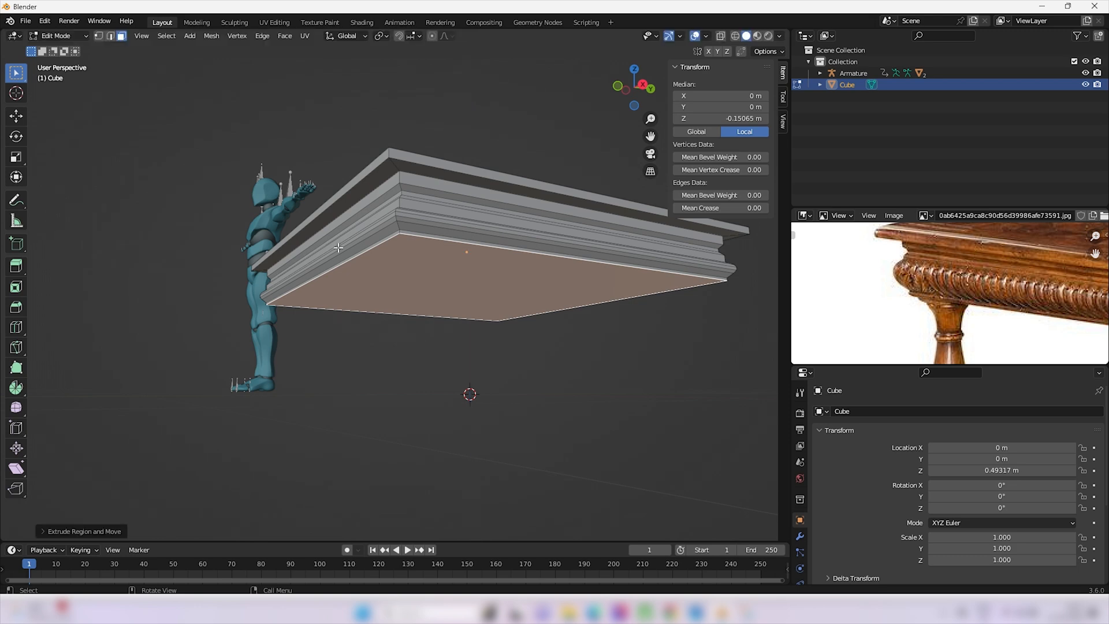
- Examine the tabletop beside the human figure in front view and study the turned legs and lower shelf in the reference image
key("KP_1")
scroll(354, 245, "down", 3)
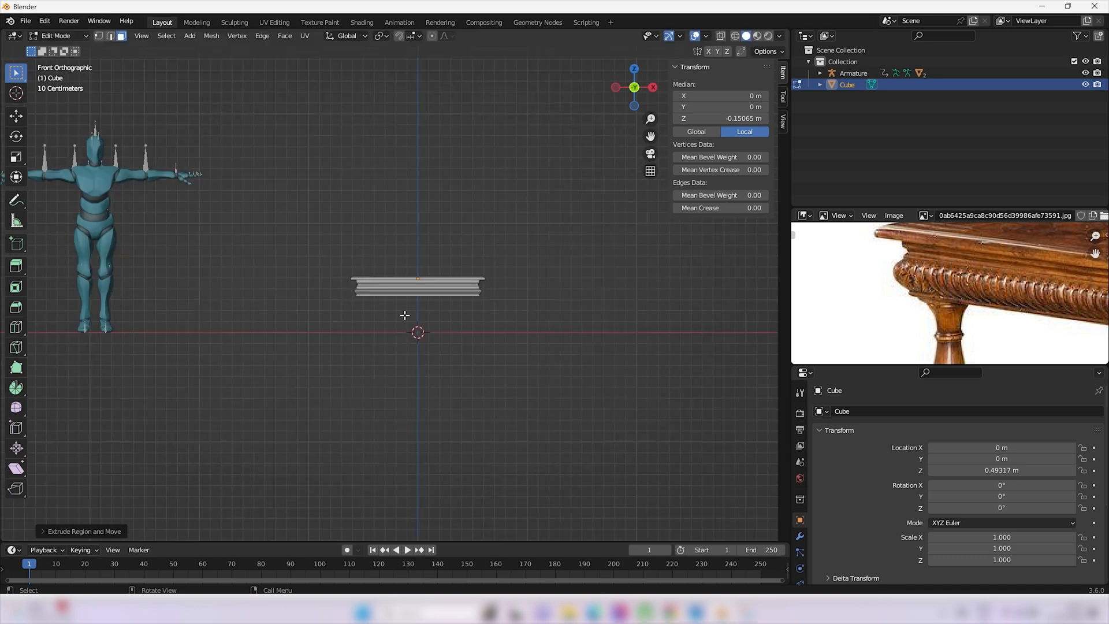
scroll(953, 308, "down", 2)
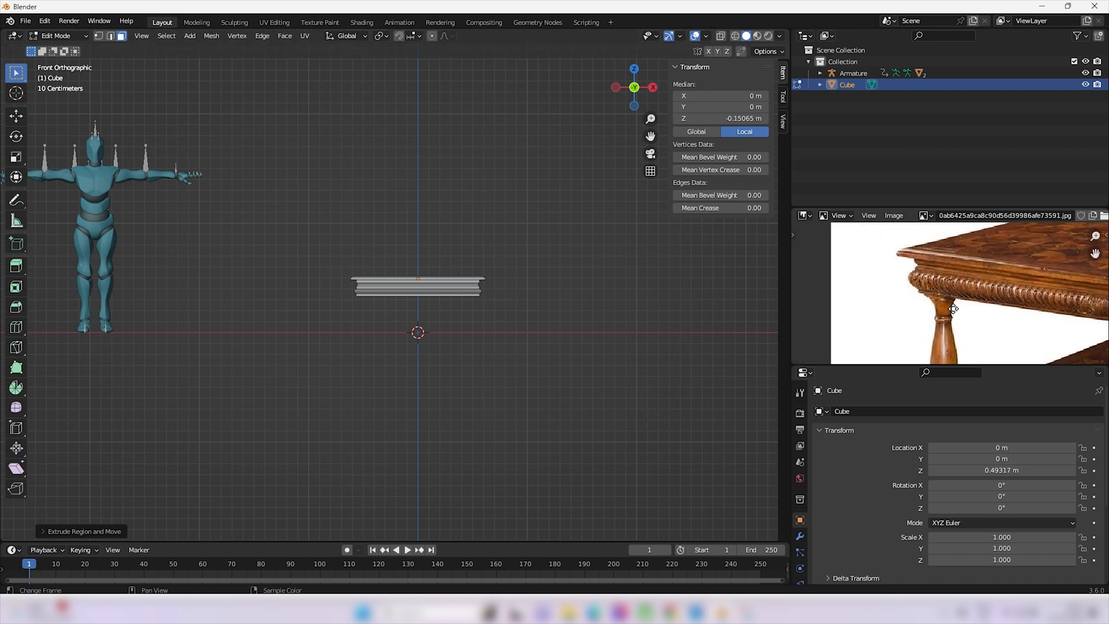
middle_click_drag(953, 309, 948, 244)
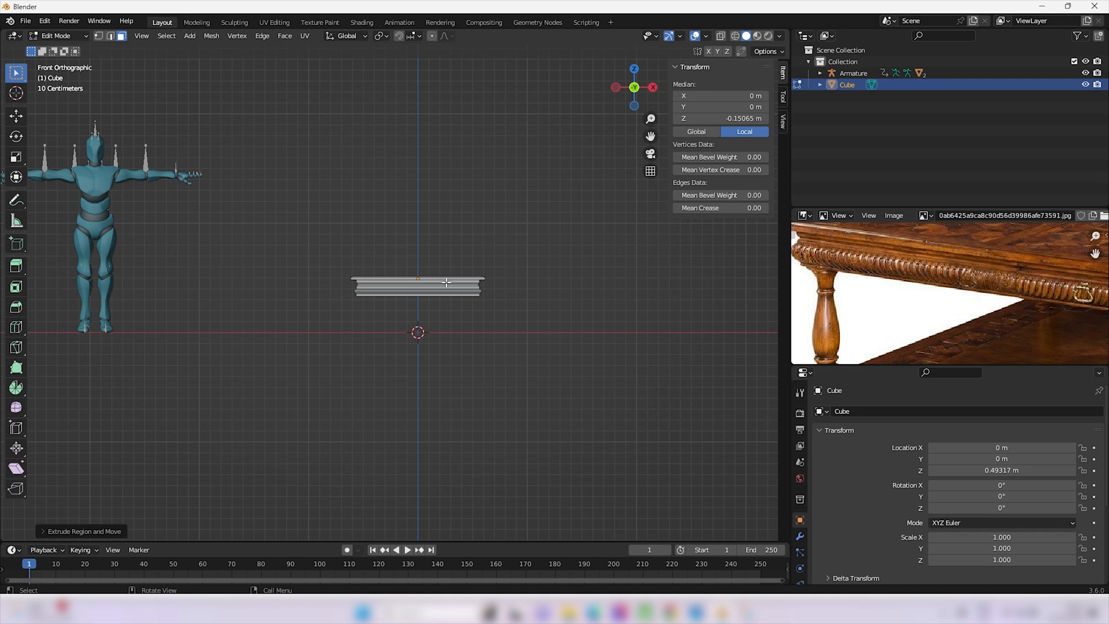
scroll(447, 282, "up", 3)
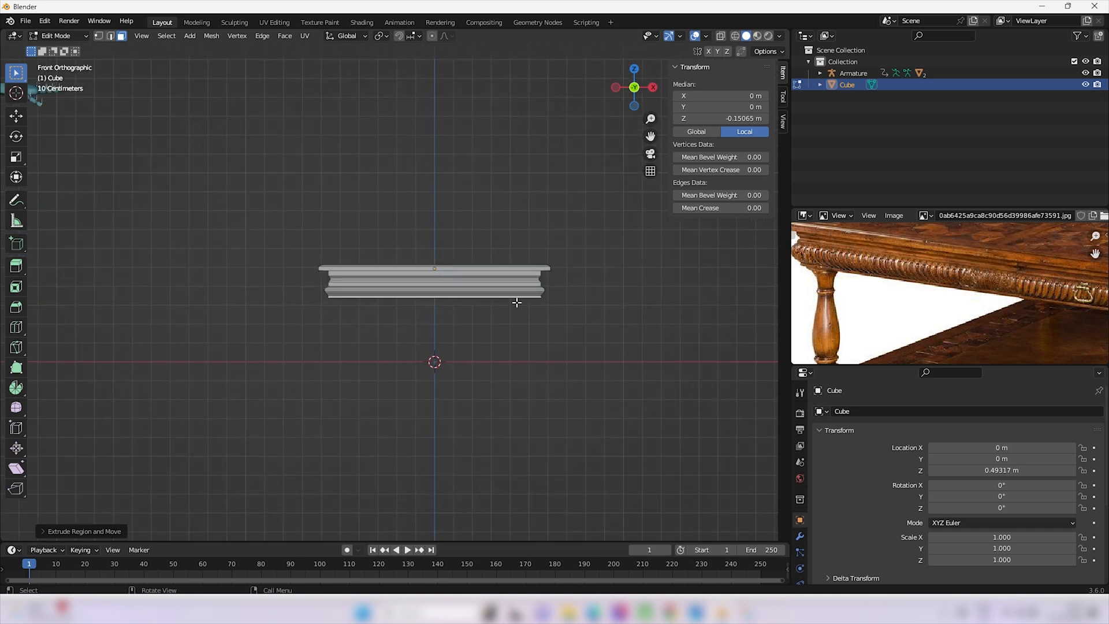
scroll(393, 345, "down", 3)
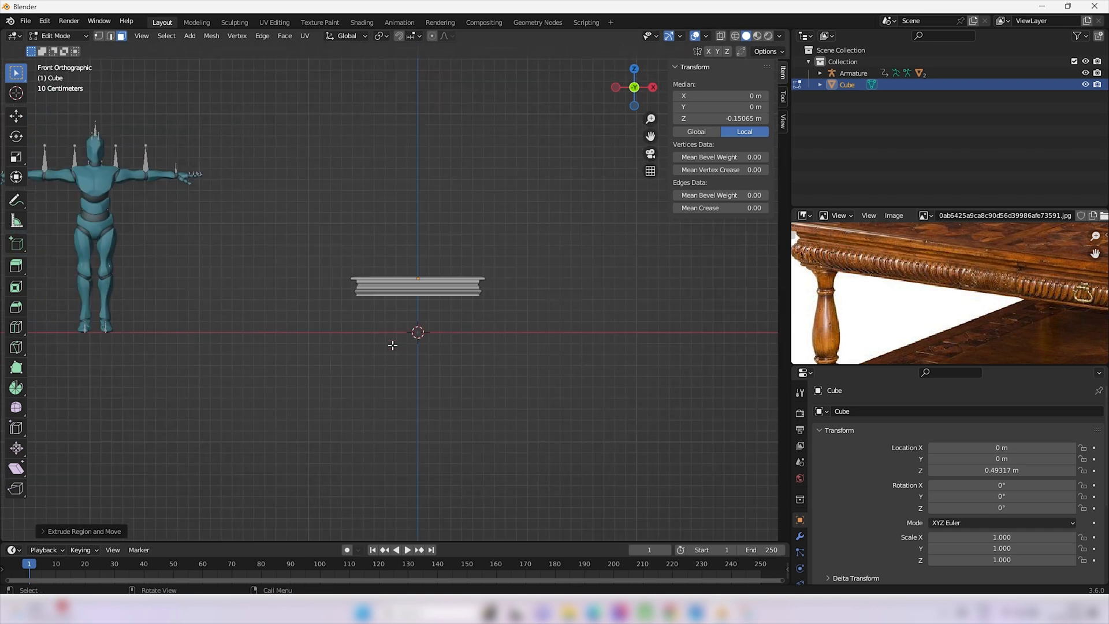
scroll(393, 345, "down", 1)
middle_click_drag(899, 325, 966, 275)
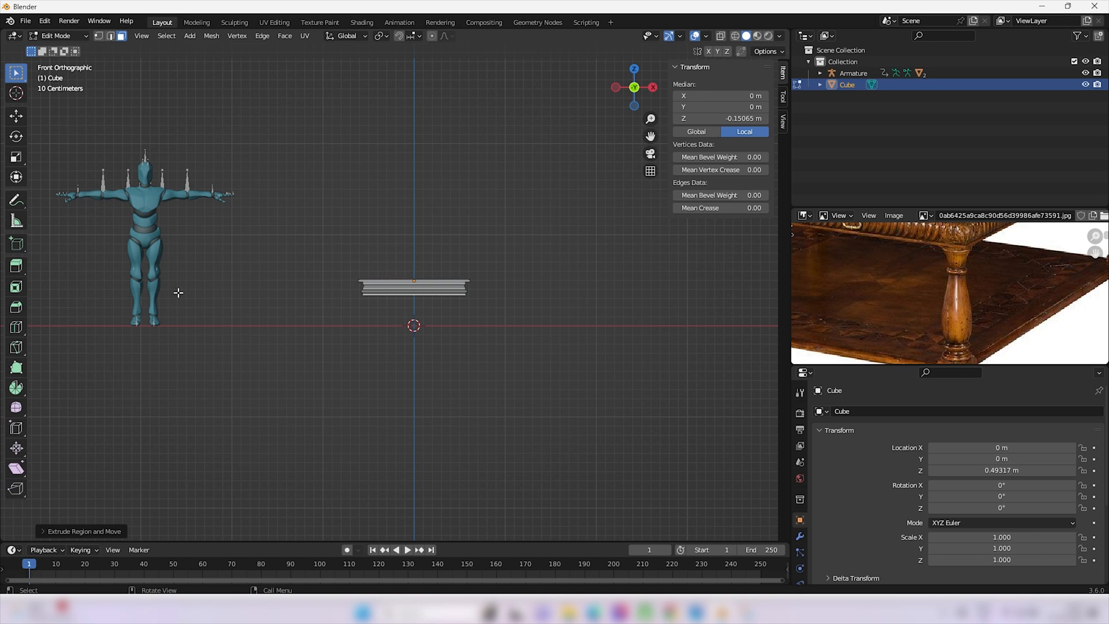
- Return to Object Mode, deselect the tabletop and add a mesh cylinder at the world origin for the leg
key("Tab")
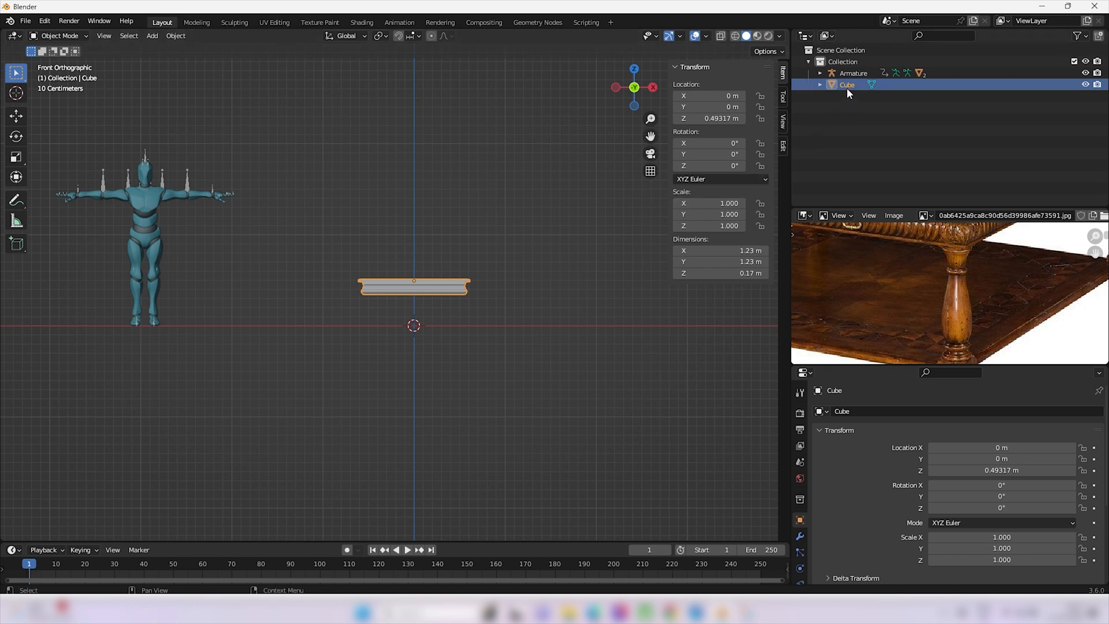
left_click(458, 373)
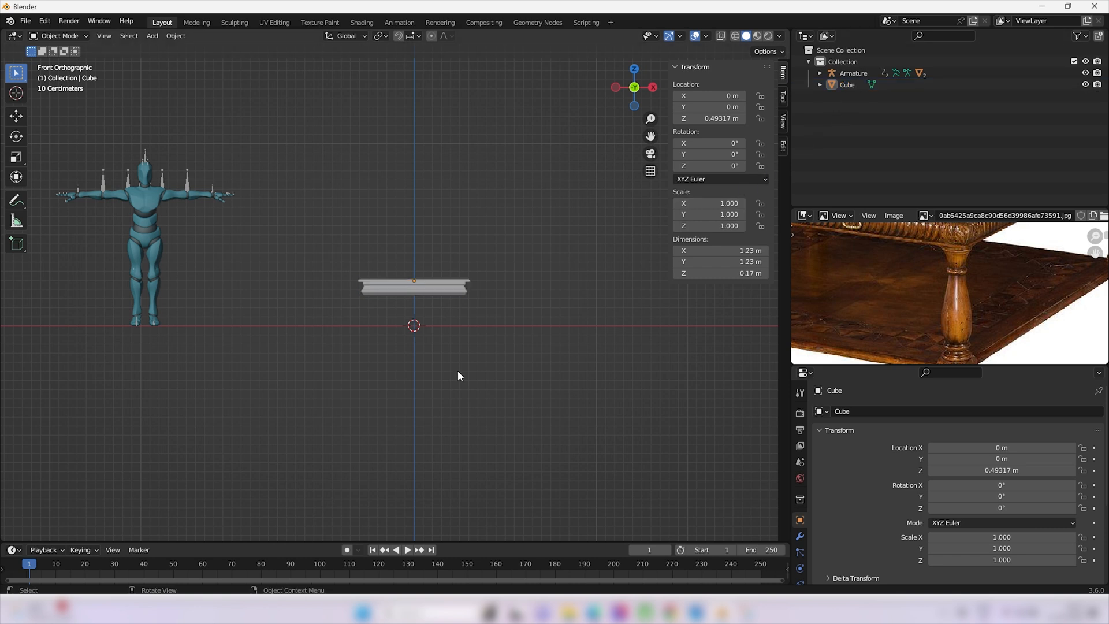
key("shift+a")
mouse_move(458, 372)
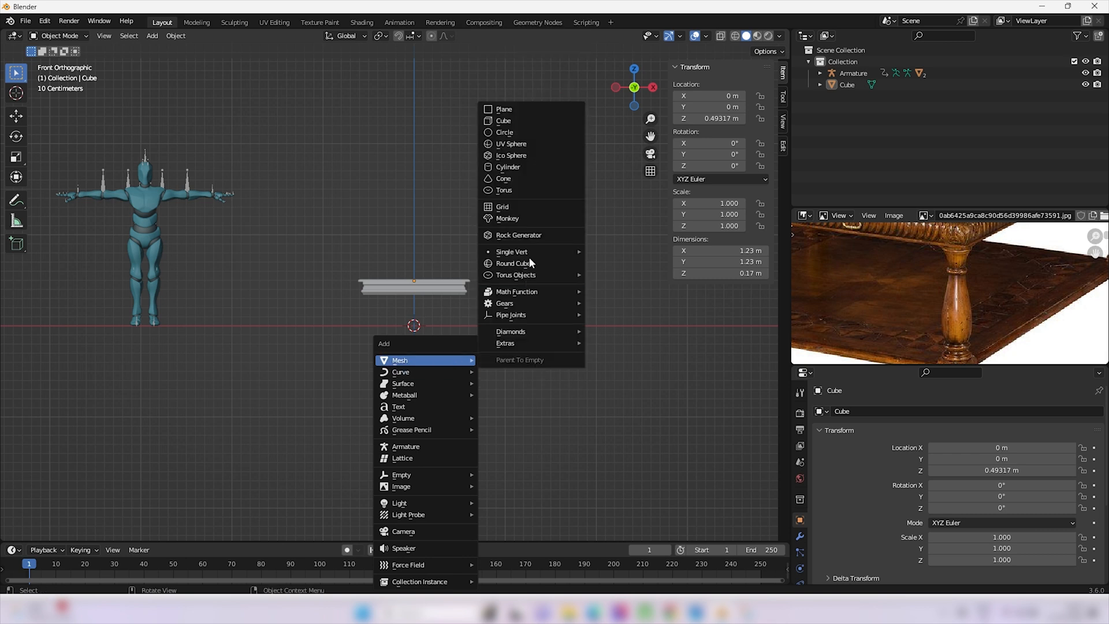
left_click(526, 168)
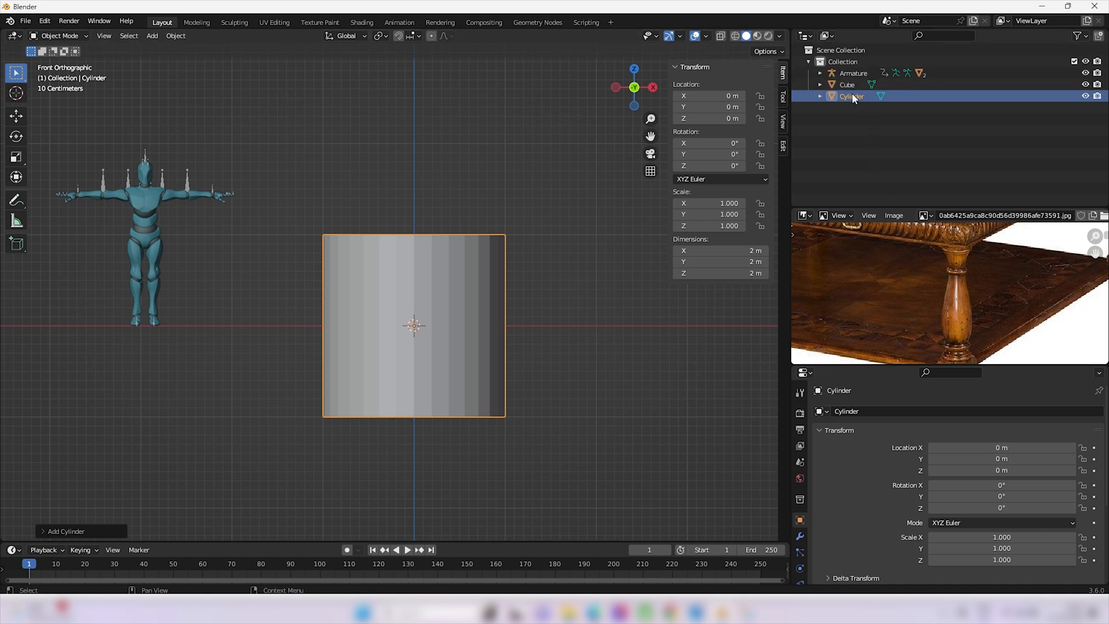
- Select the cylinder and scale it down uniformly to about 0.058 so it suits the table leg's thickness
left_click(558, 442)
left_click(474, 380)
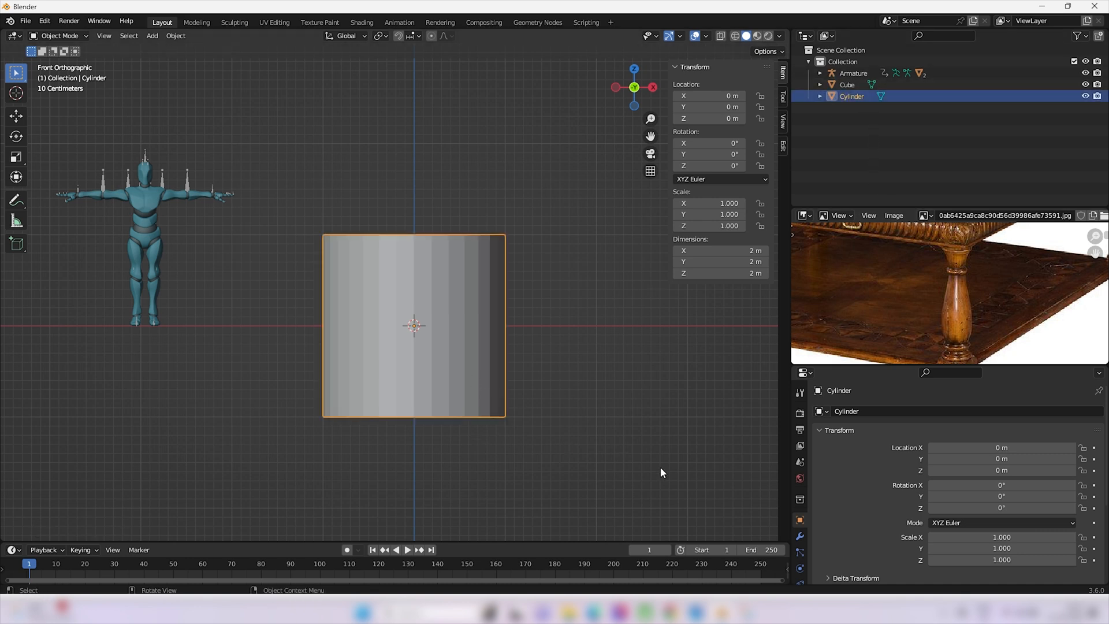
scroll(415, 366, "down", 1)
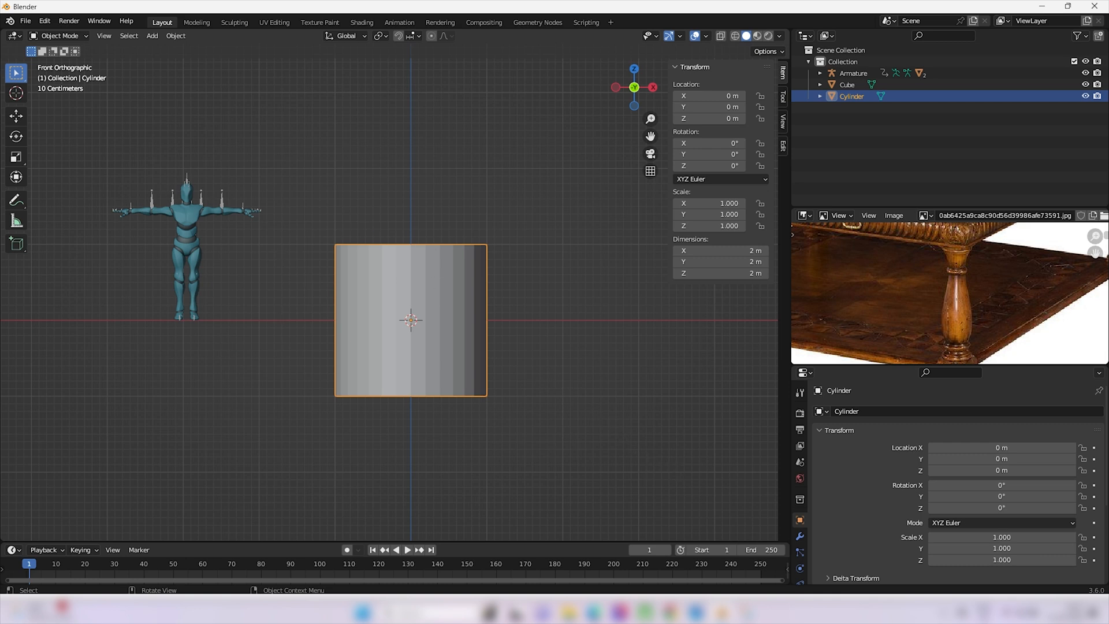
key("s")
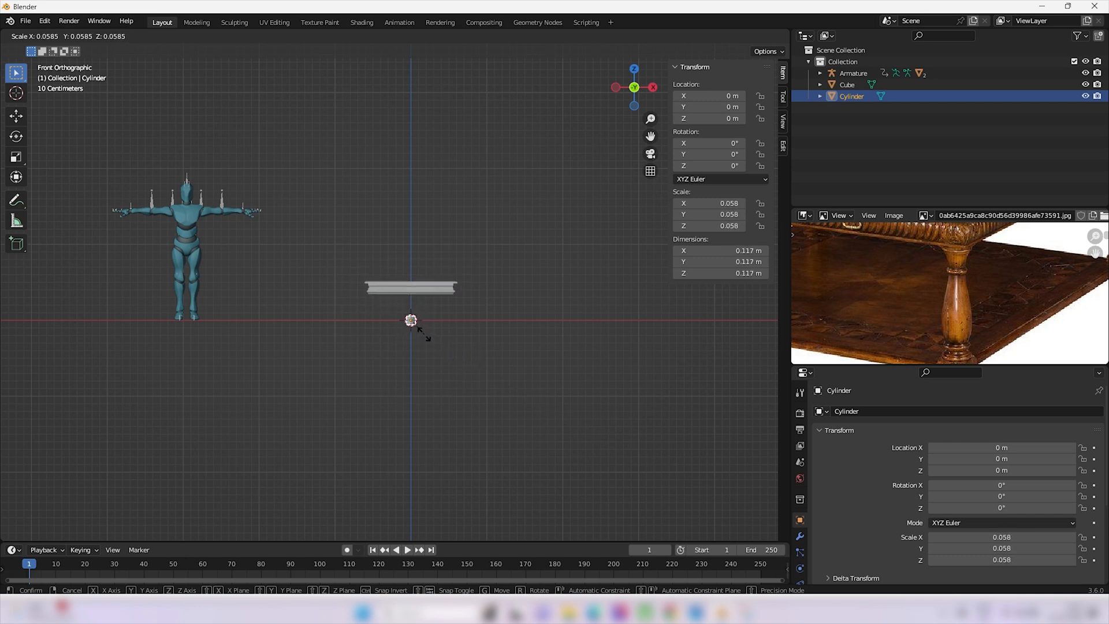
left_click(424, 333)
scroll(405, 331, "up", 8)
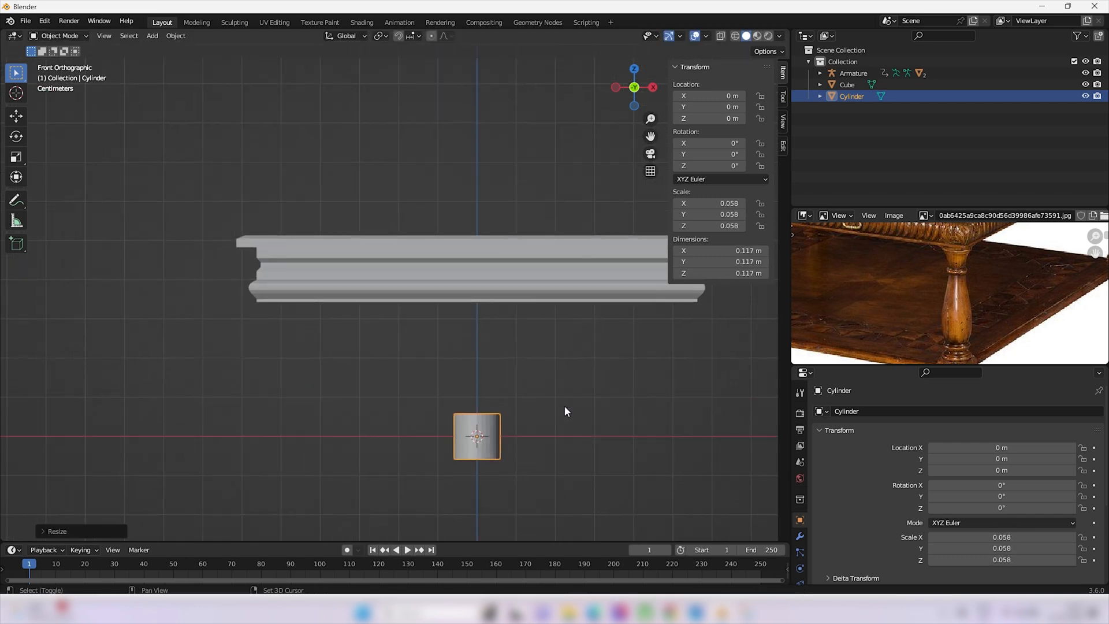
- Scale the leg cylinder down uniformly to a scale of about 0.029, roughly 0.057 m in each dimension
middle_click_drag(563, 405, 436, 366, "shift")
scroll(1020, 296, "down", 5)
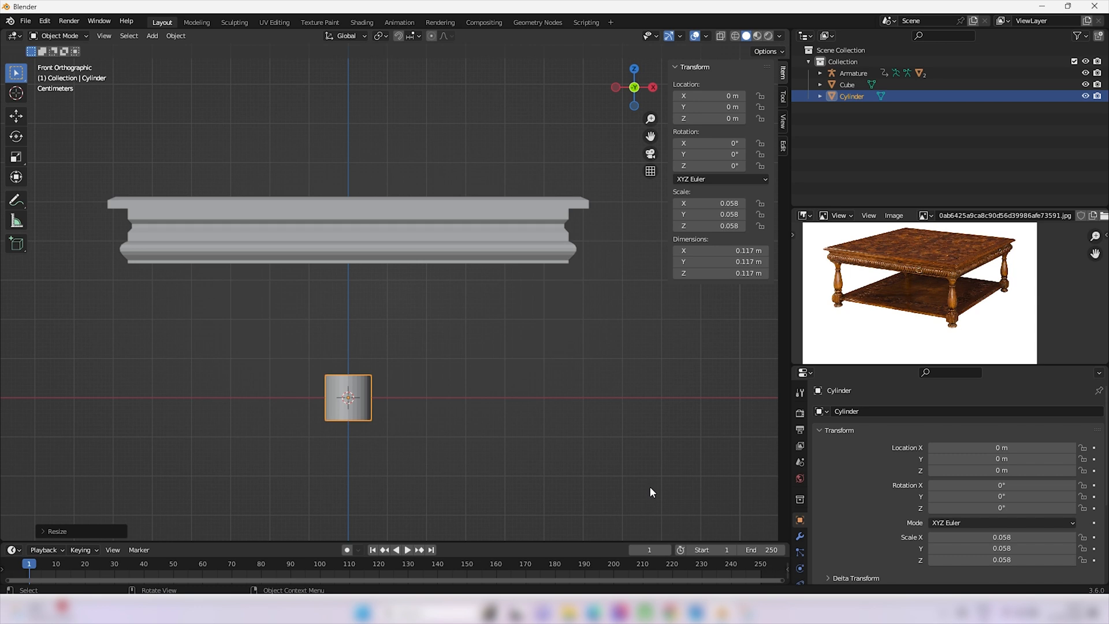
key("s")
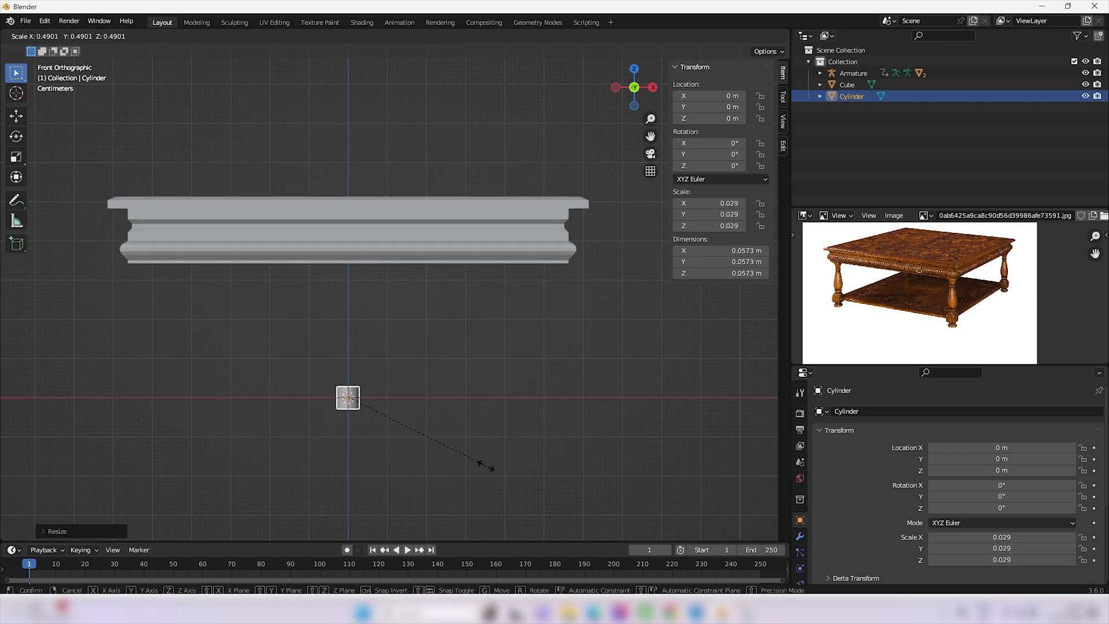
left_click(485, 465)
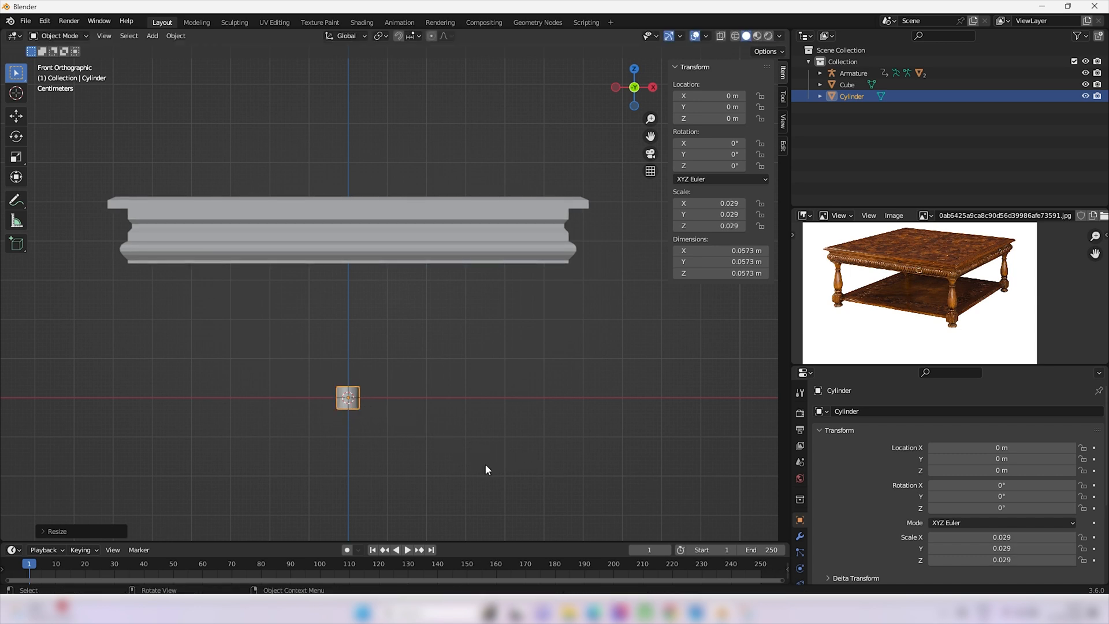
- Move the cylinder beneath the tabletop's front corner, to about X 0.525 m, Y -0.522 m, Z 0.313 m
key("g")
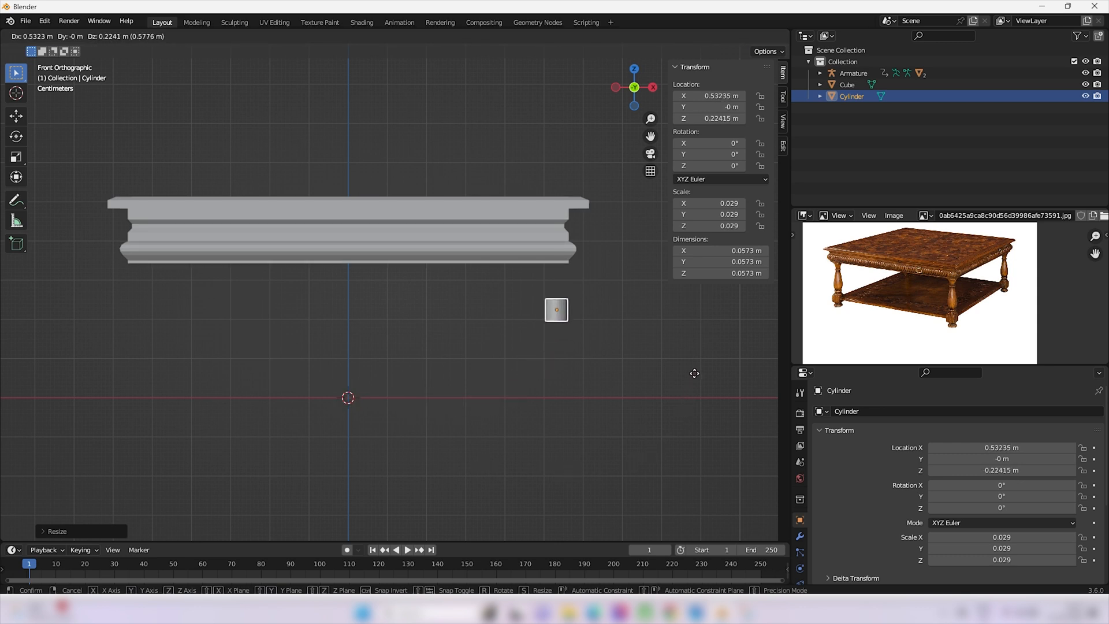
left_click(691, 342)
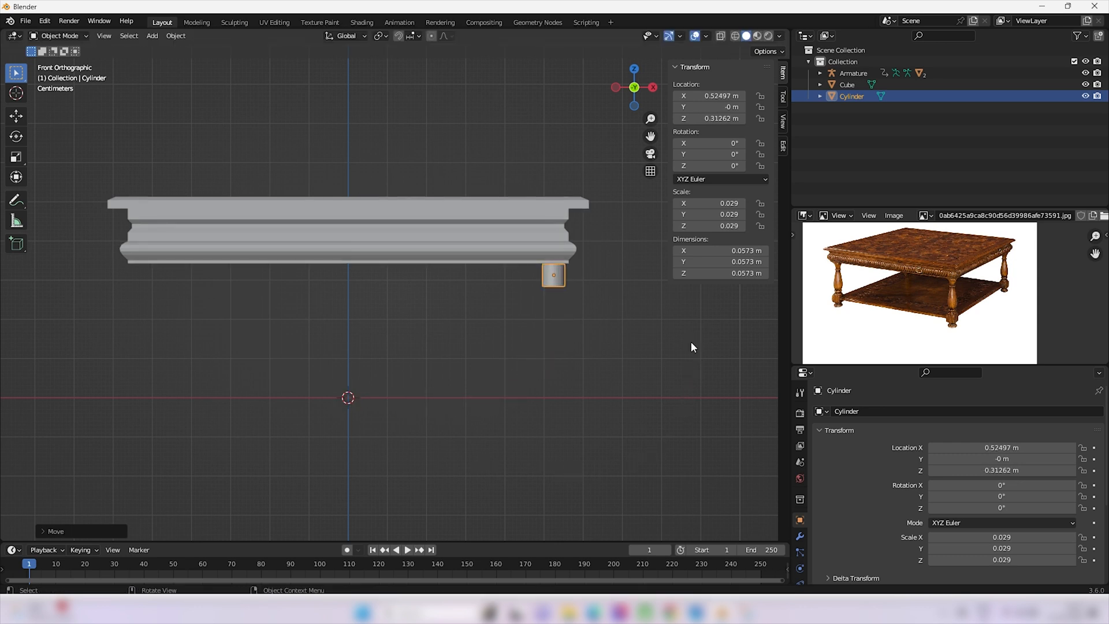
key("KP_3")
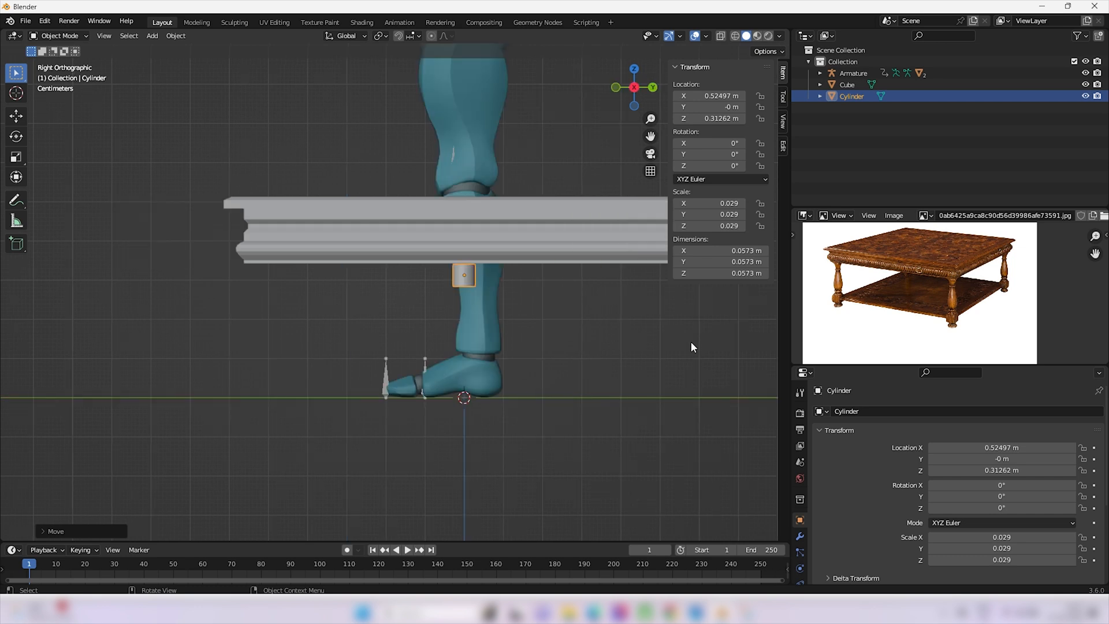
key("g")
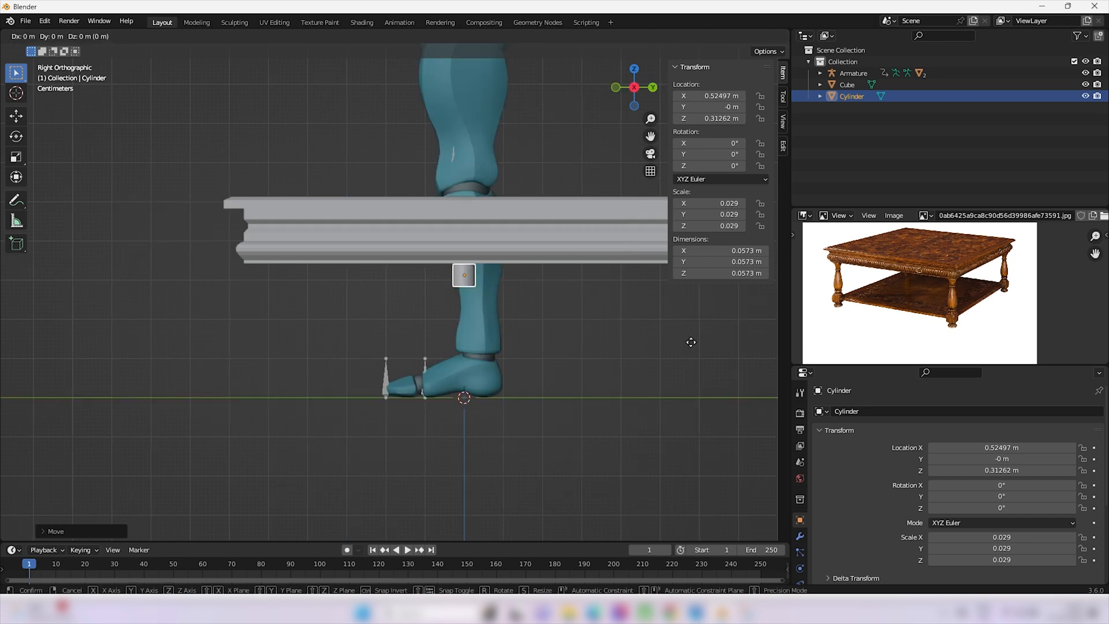
key("y")
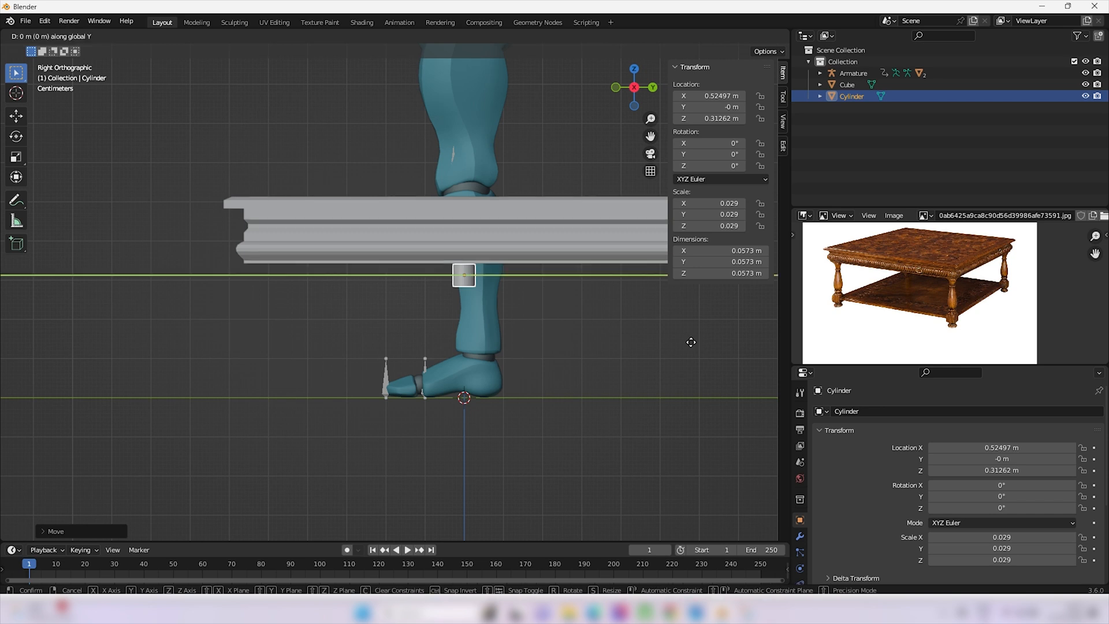
left_click(486, 342)
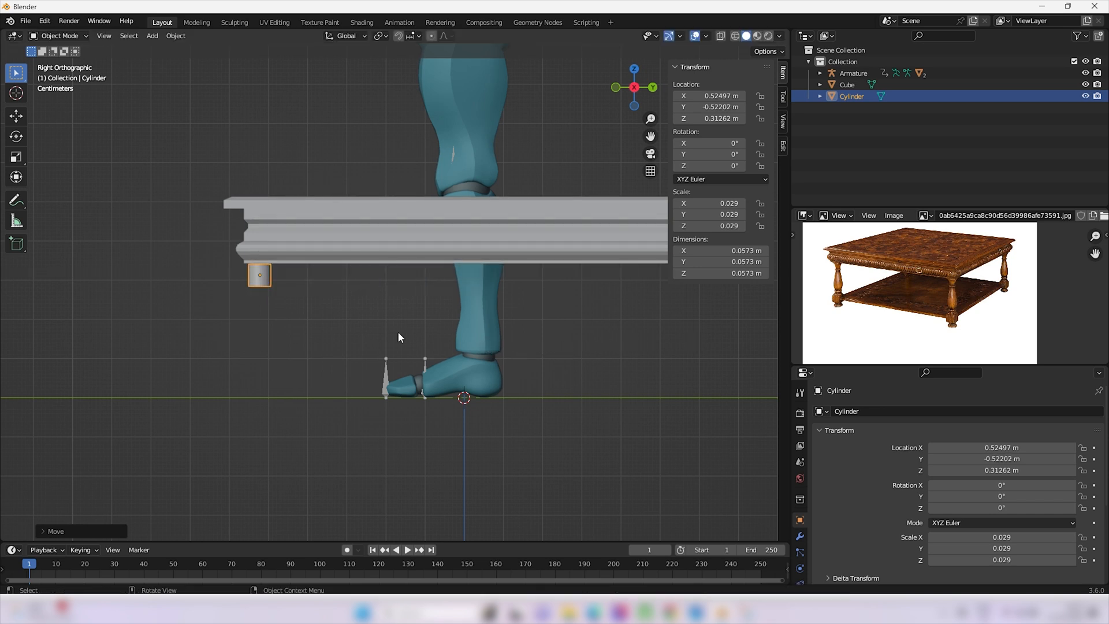
- Check the cylinder's placement under the tabletop corner and apply its scale
middle_click_drag(396, 334, 566, 306)
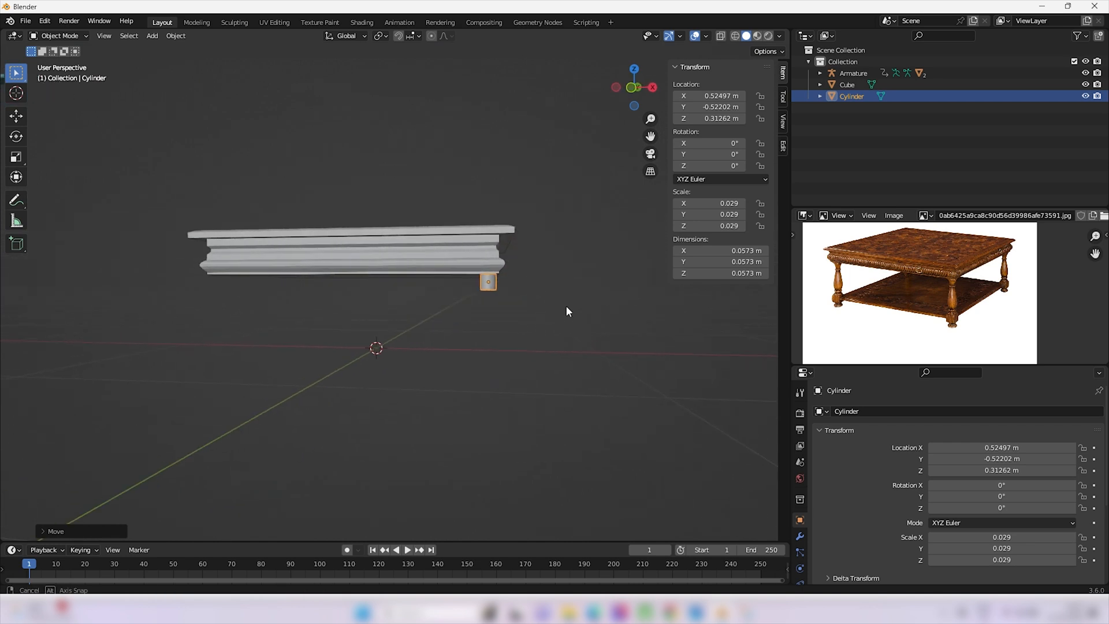
scroll(495, 315, "up", 2)
middle_click_drag(495, 322, 500, 298)
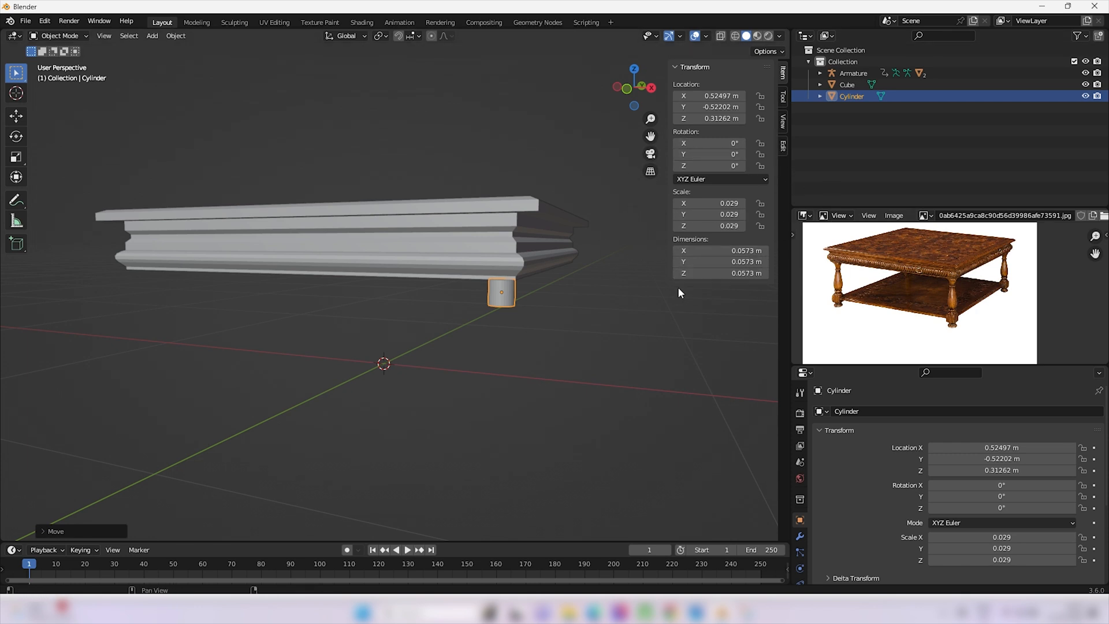
key("ctrl+a")
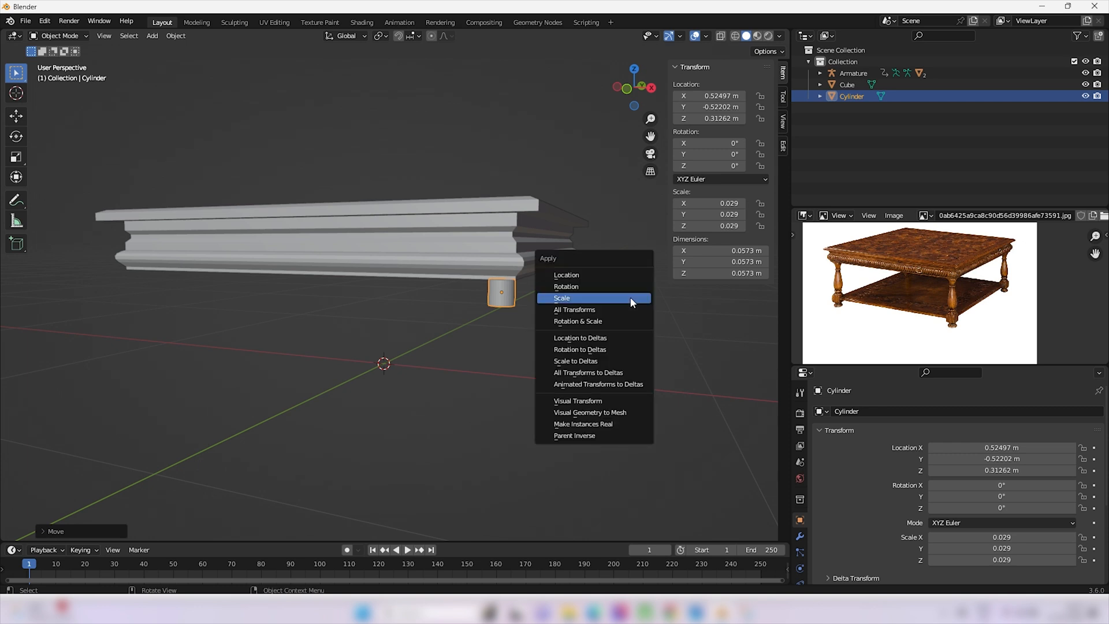
left_click(629, 297)
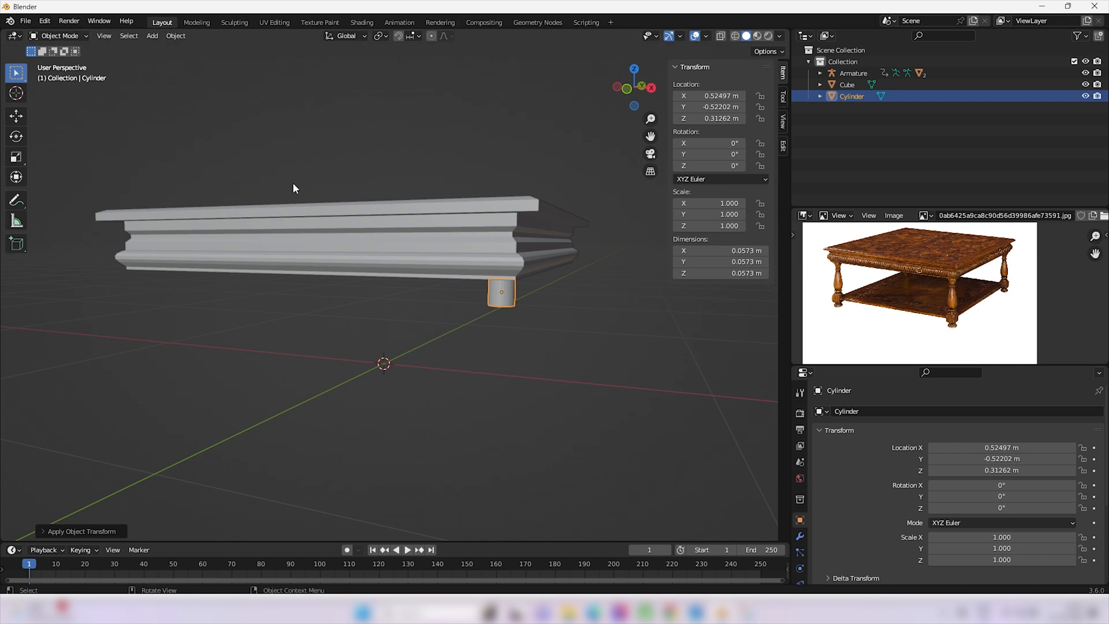
- Enter Edit Mode with vertex selection and X-ray, and select the entire bottom ring of the cylinder's vertices
key("Tab")
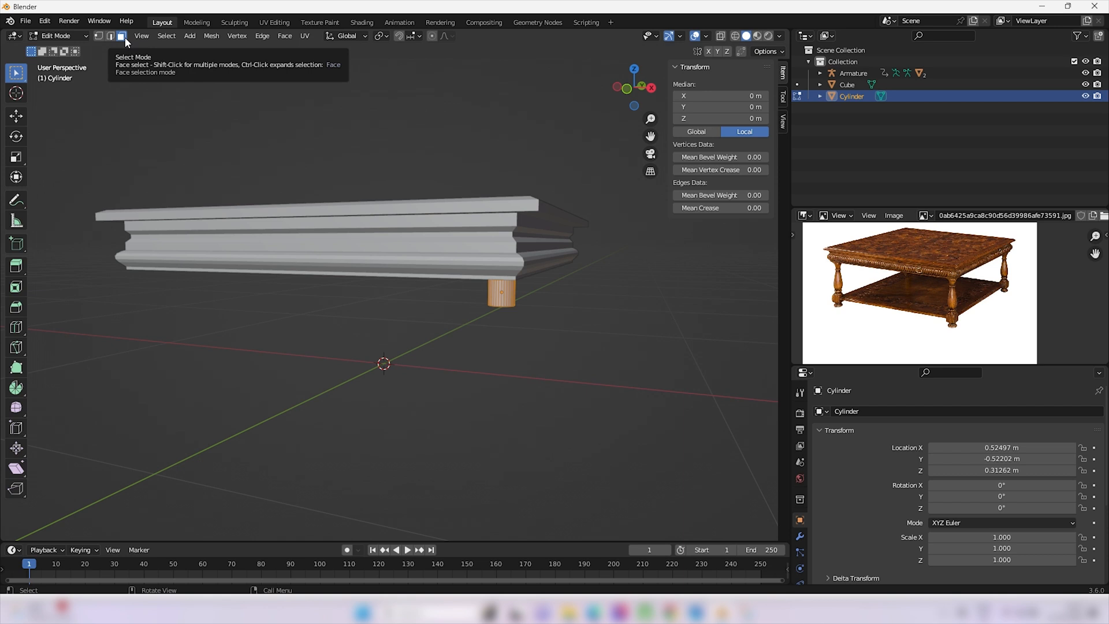
left_click(98, 36)
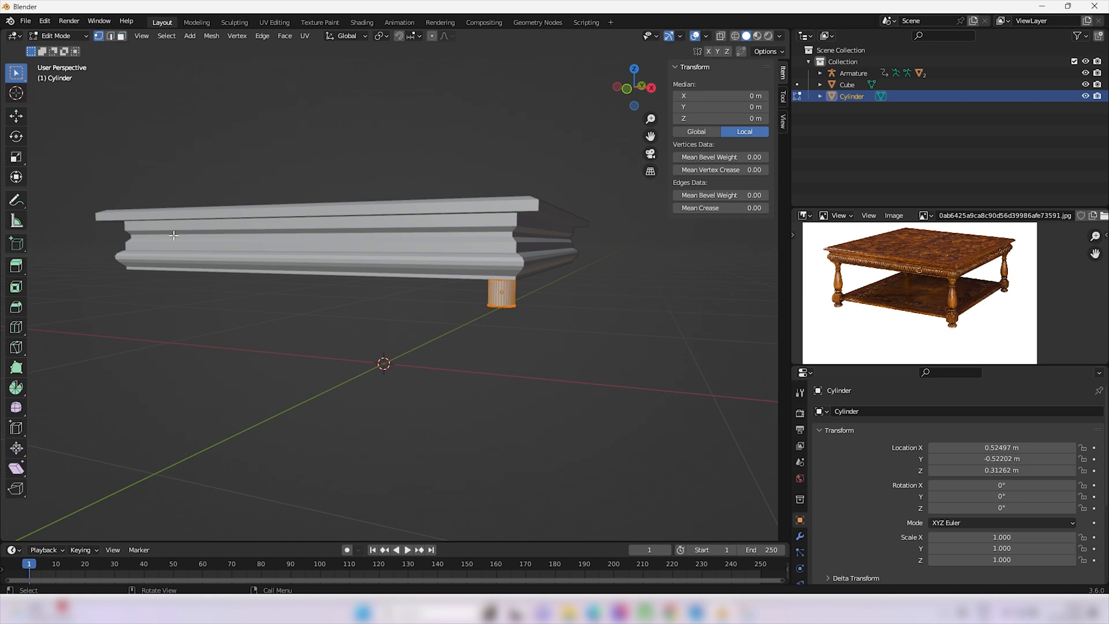
left_click(385, 335)
left_click_drag(267, 385, 640, 300)
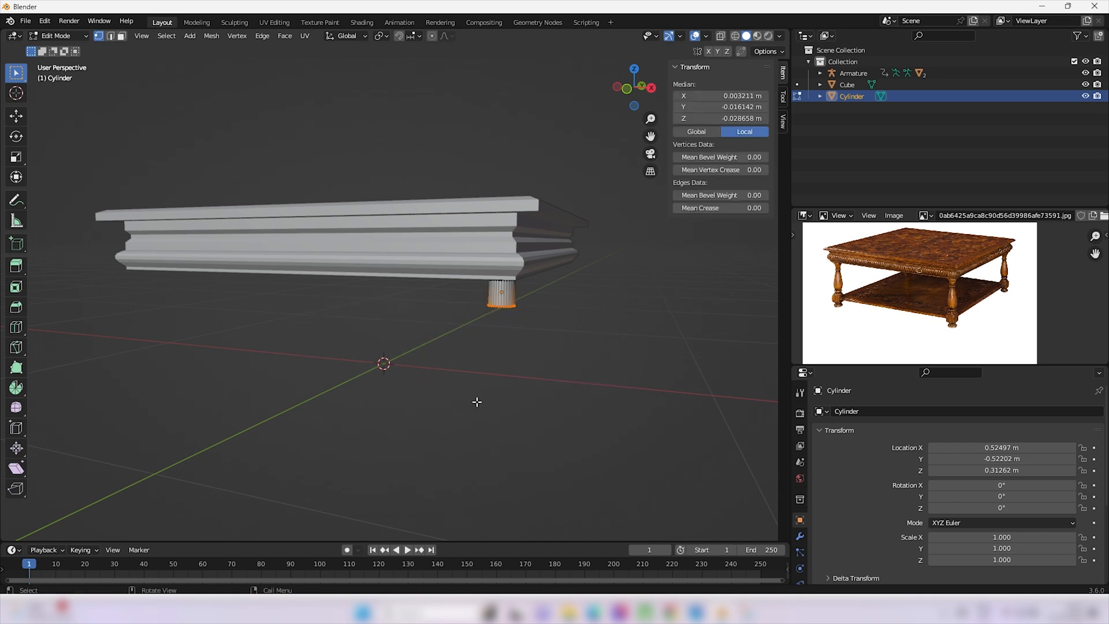
middle_click_drag(621, 333, 656, 334)
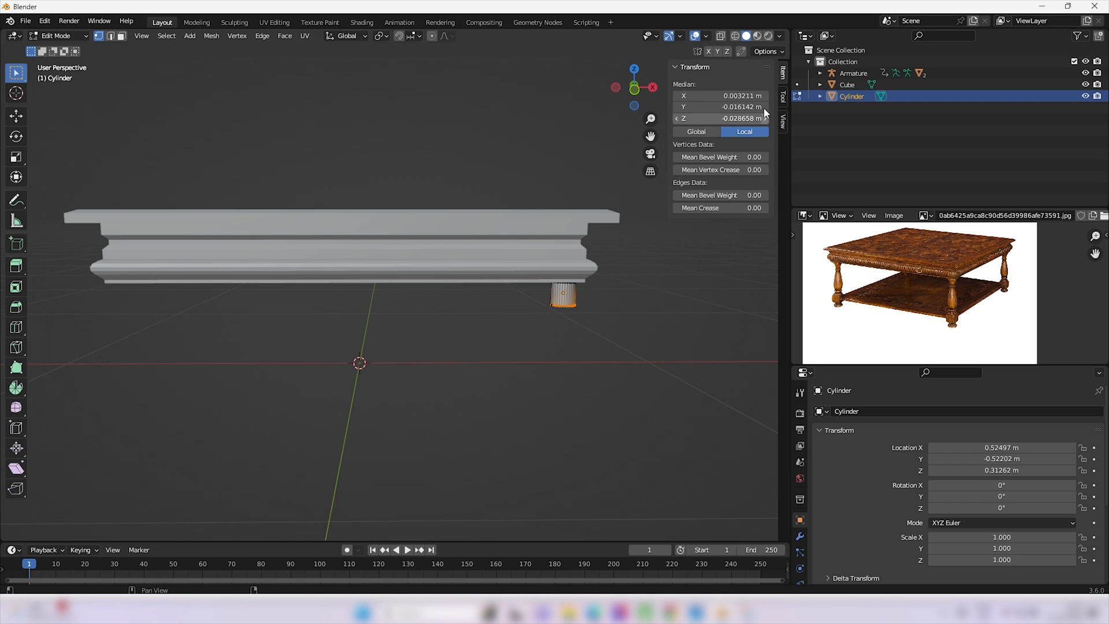
left_click(720, 36)
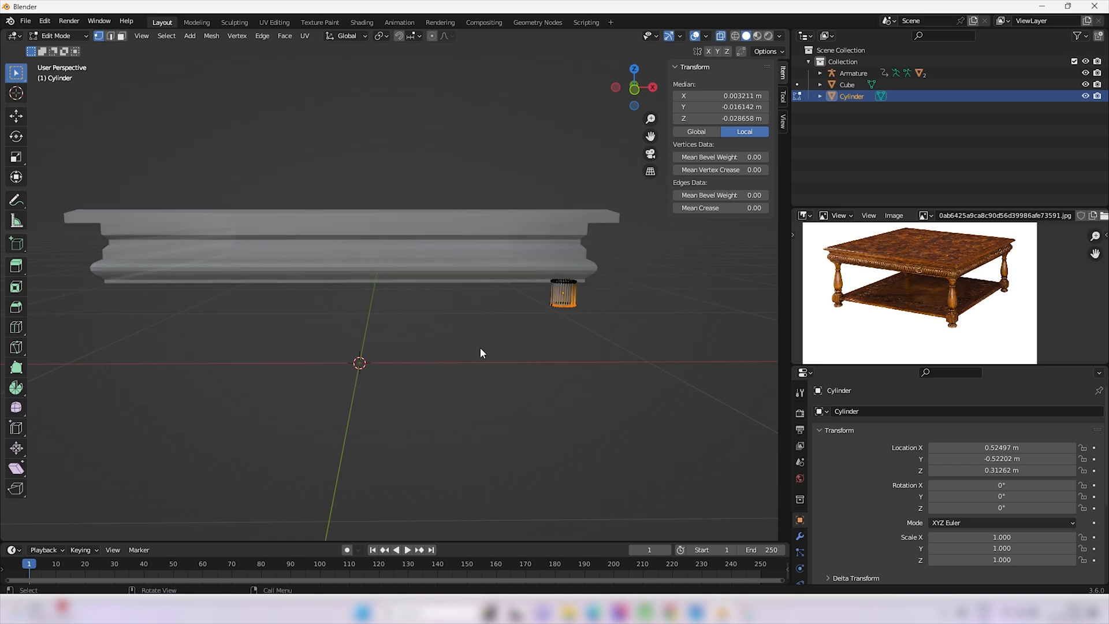
left_click(476, 362)
left_click_drag(410, 436, 677, 299)
- In front view, move the cylinder's bottom ring up about 0.039 m along Z to flatten it into a thin disc
key("g")
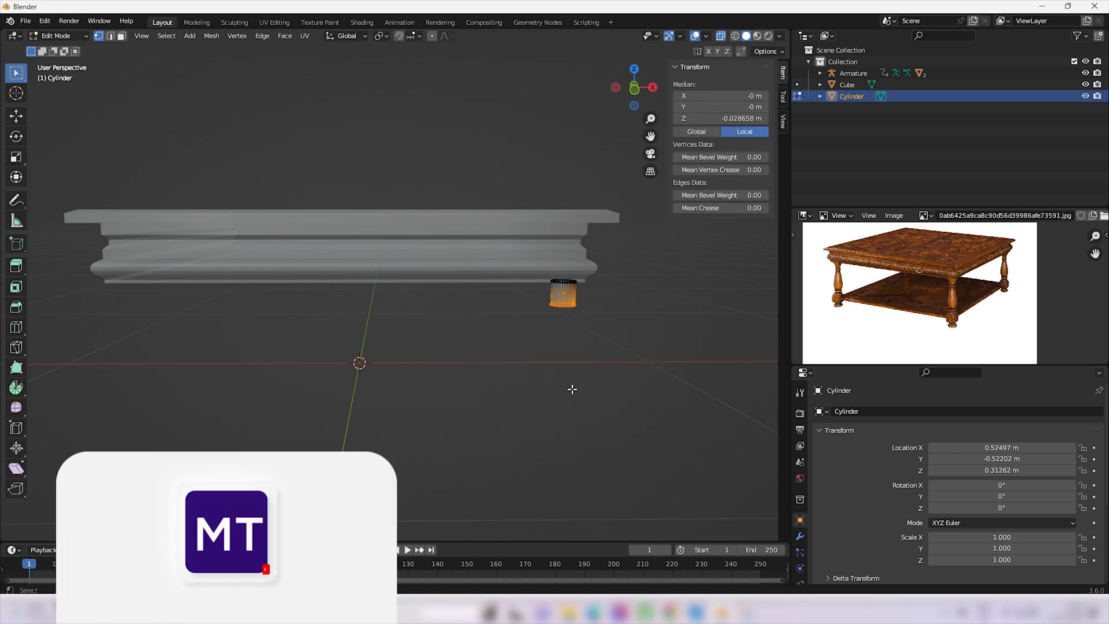
middle_click_drag(609, 364, 565, 345)
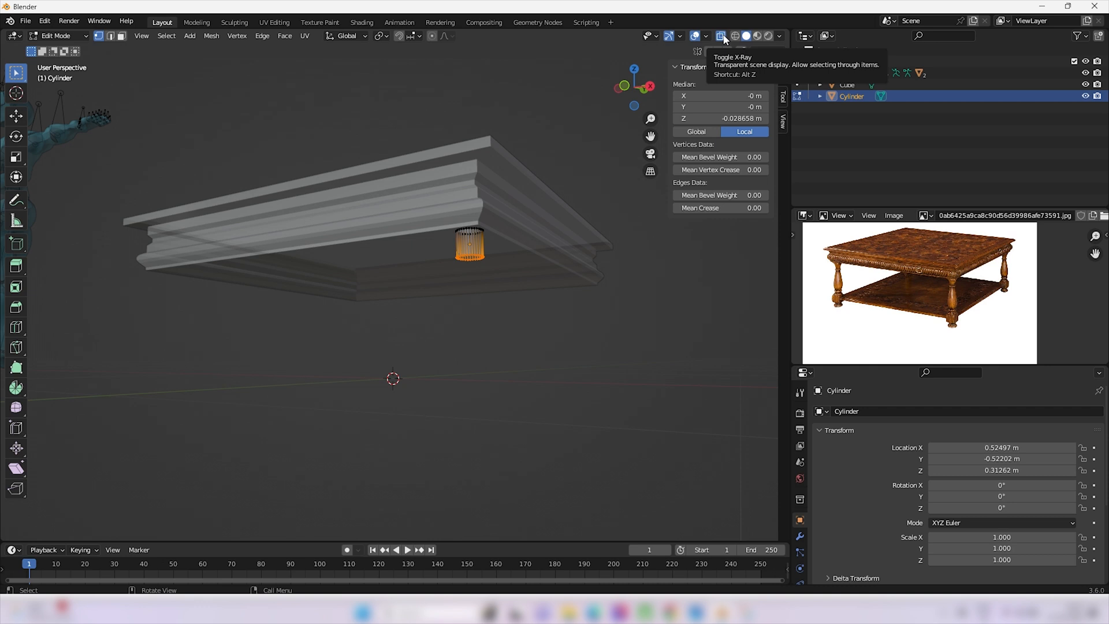
middle_click_drag(449, 234, 504, 247)
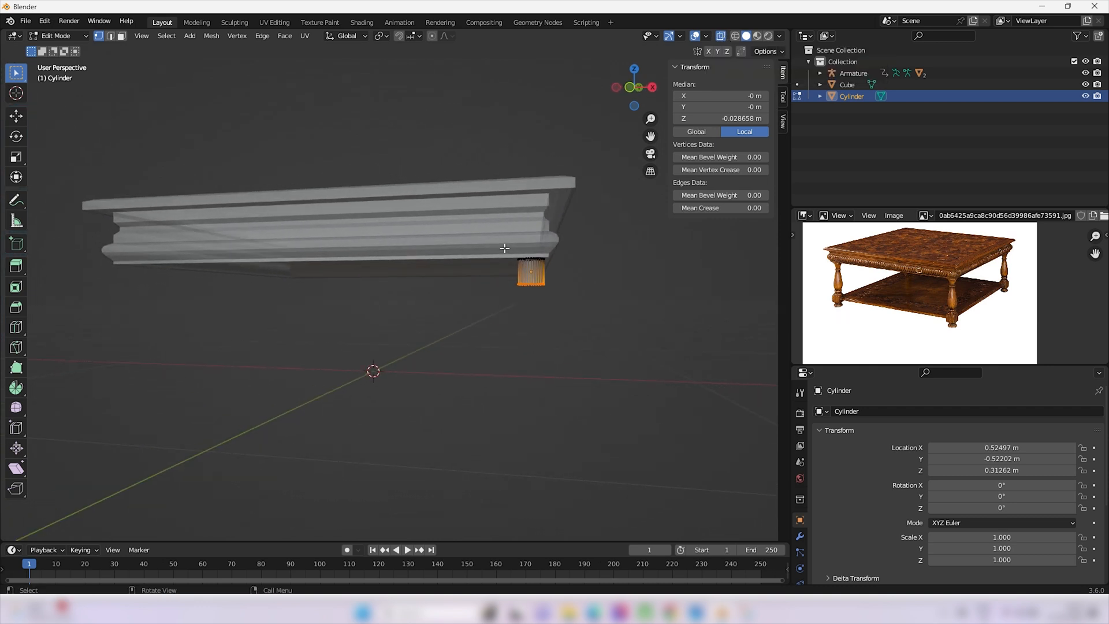
key("KP_1")
scroll(537, 302, "up", 3)
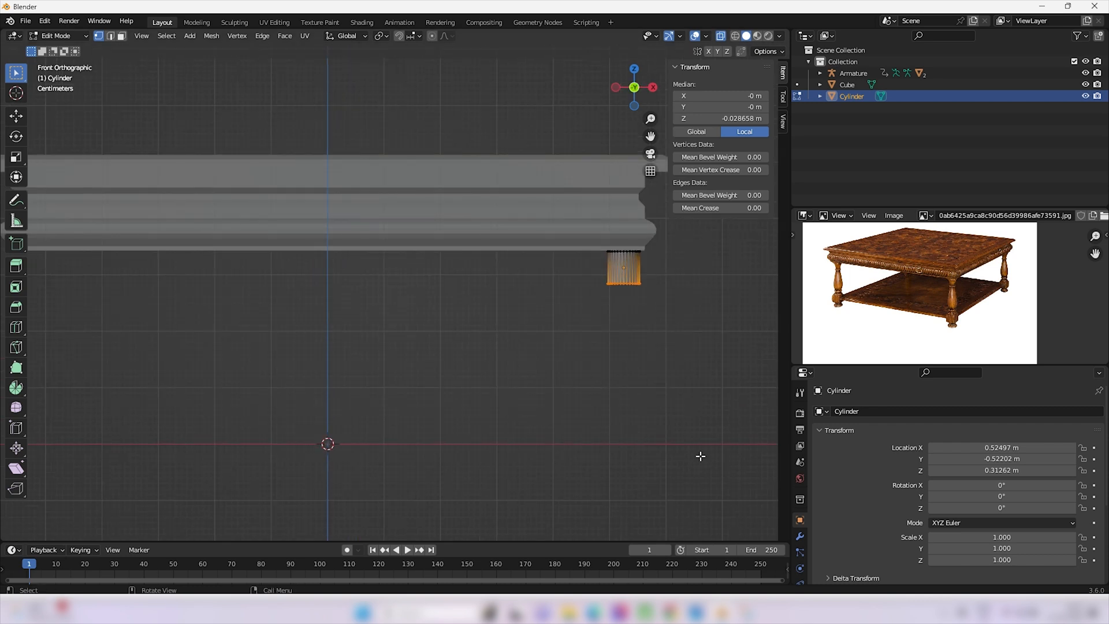
key("g")
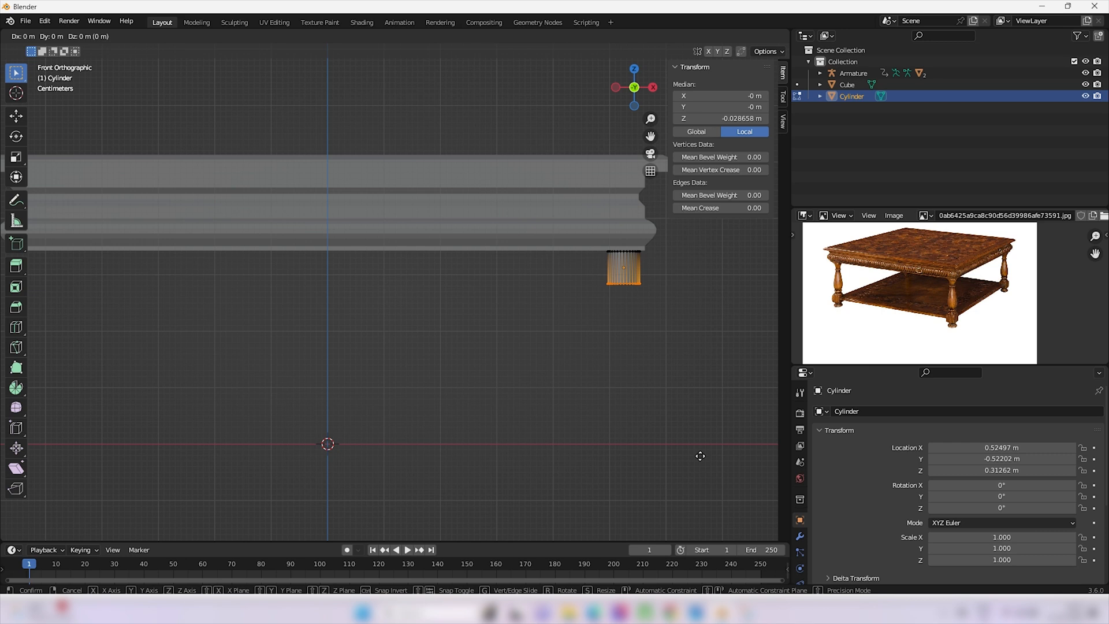
key("z")
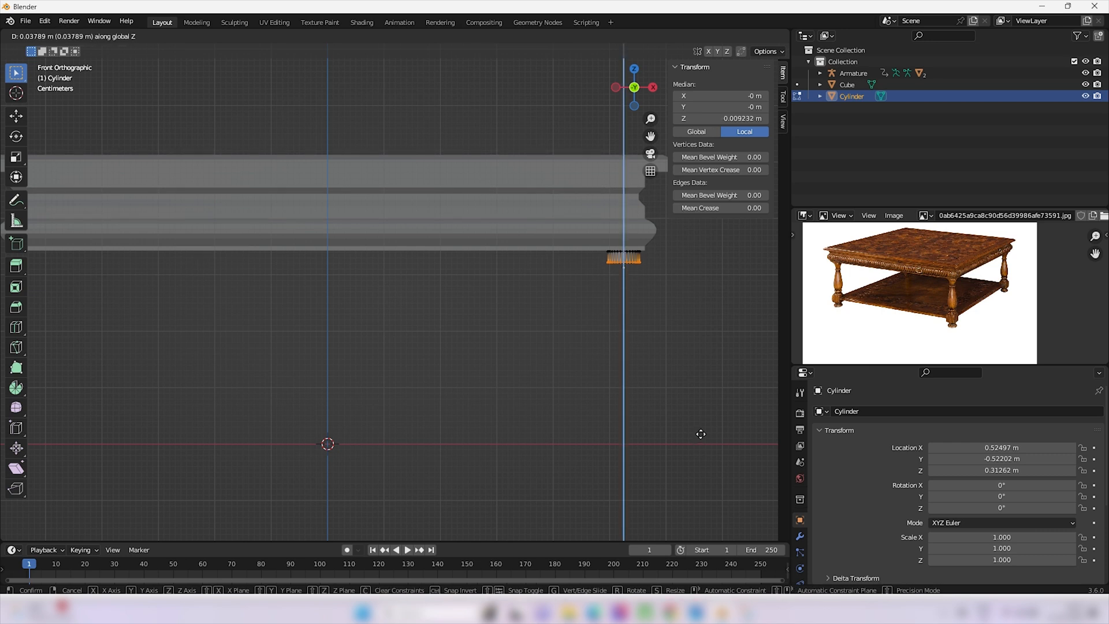
left_click(700, 433)
scroll(676, 418, "down", 2)
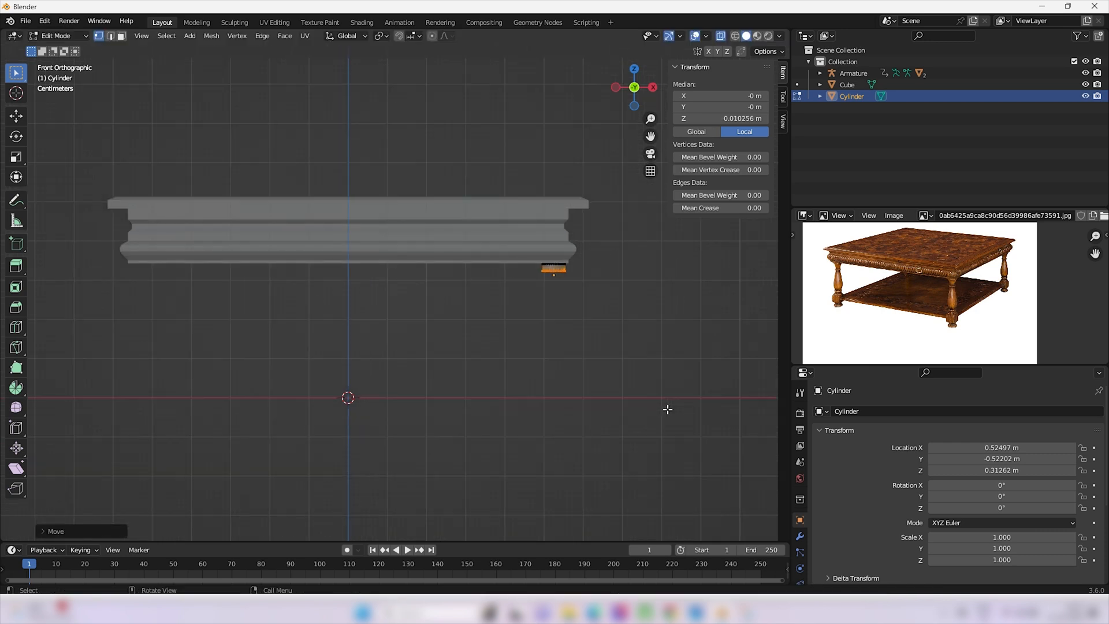
- Study the leg's top in the reference image, clear the vertex selection and switch to edge selection for the thin disc
scroll(955, 271, "up", 4)
scroll(955, 271, "up", 5)
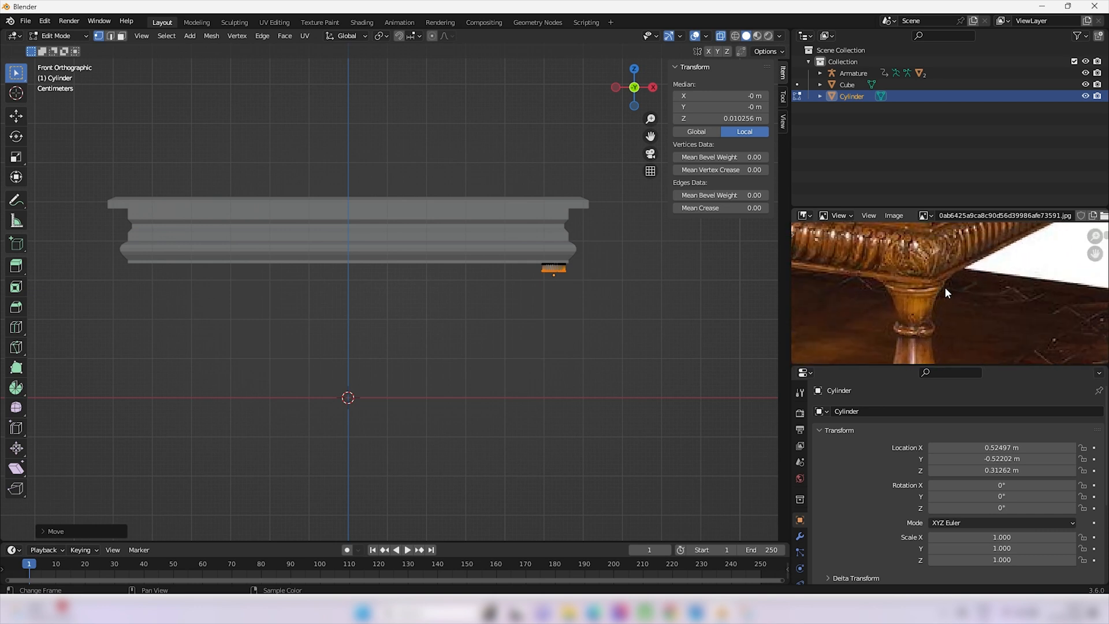
left_click(658, 374)
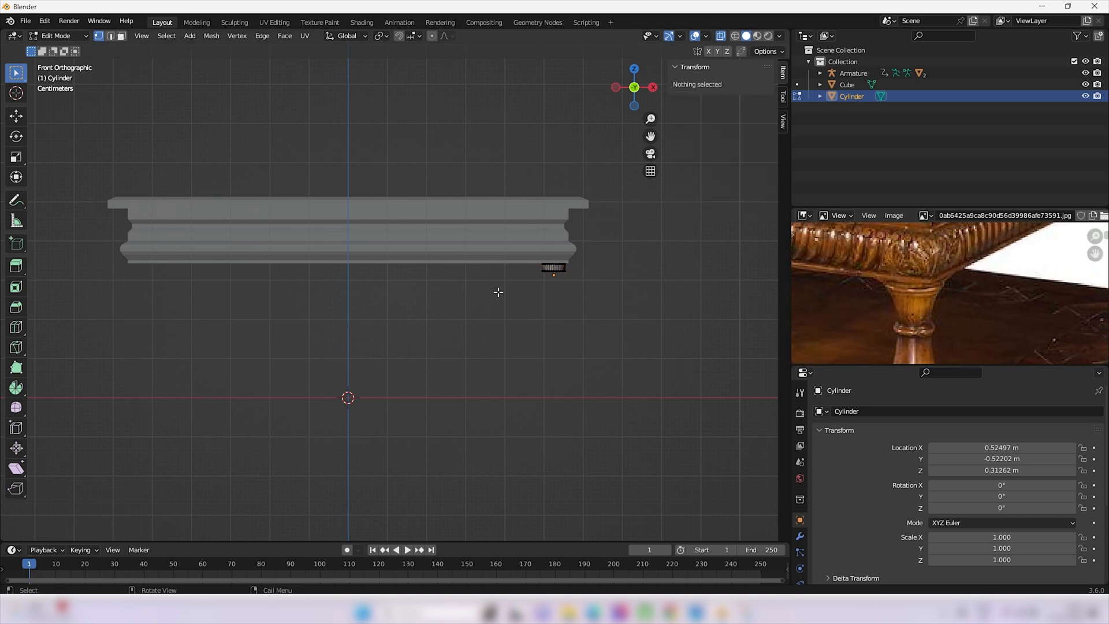
left_click(108, 39)
scroll(606, 260, "up", 4)
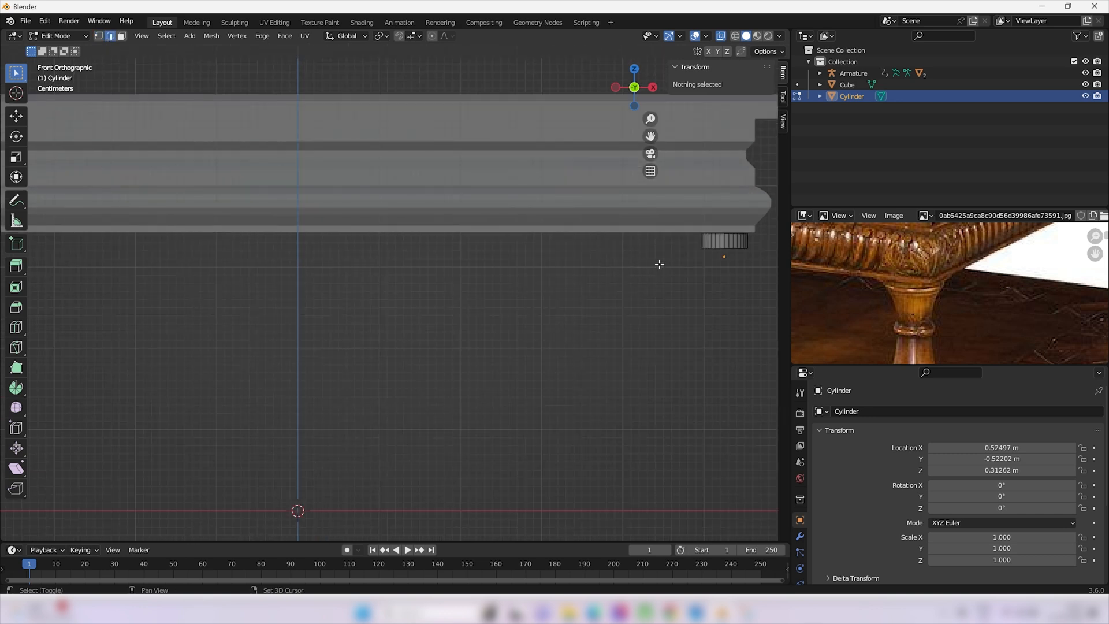
scroll(651, 276, "down", 1)
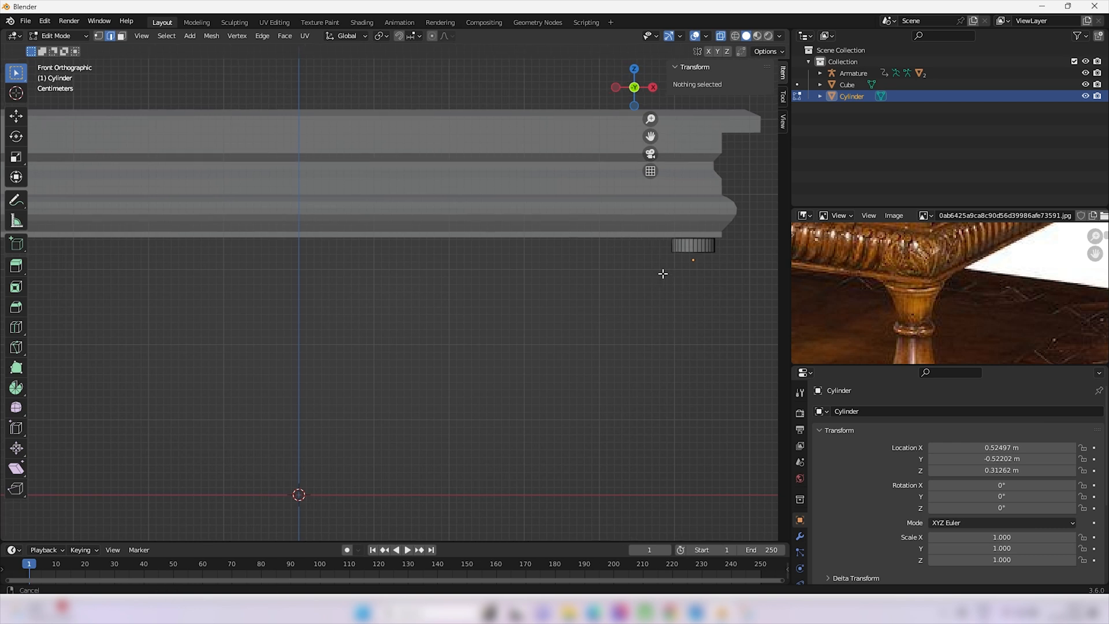
scroll(624, 260, "down", 5, "ctrl")
scroll(584, 247, "up", 3)
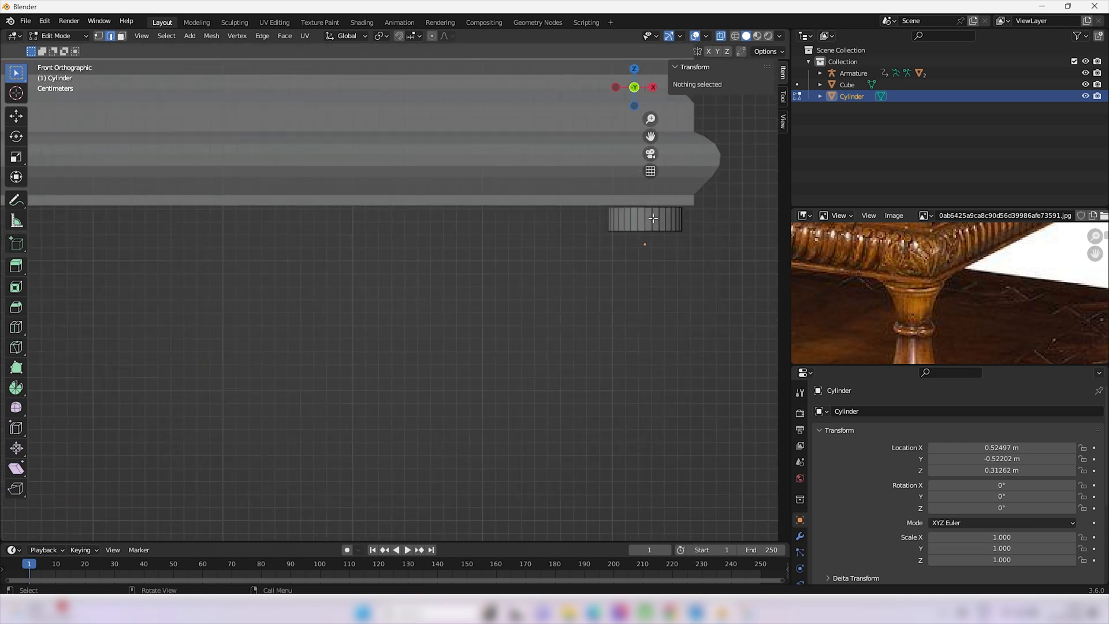
- Round the short cylinder into a collar using a centred loop cut scaled about 1.61 and a four-segment bevel about 0.0125 m wide
key("ctrl+r")
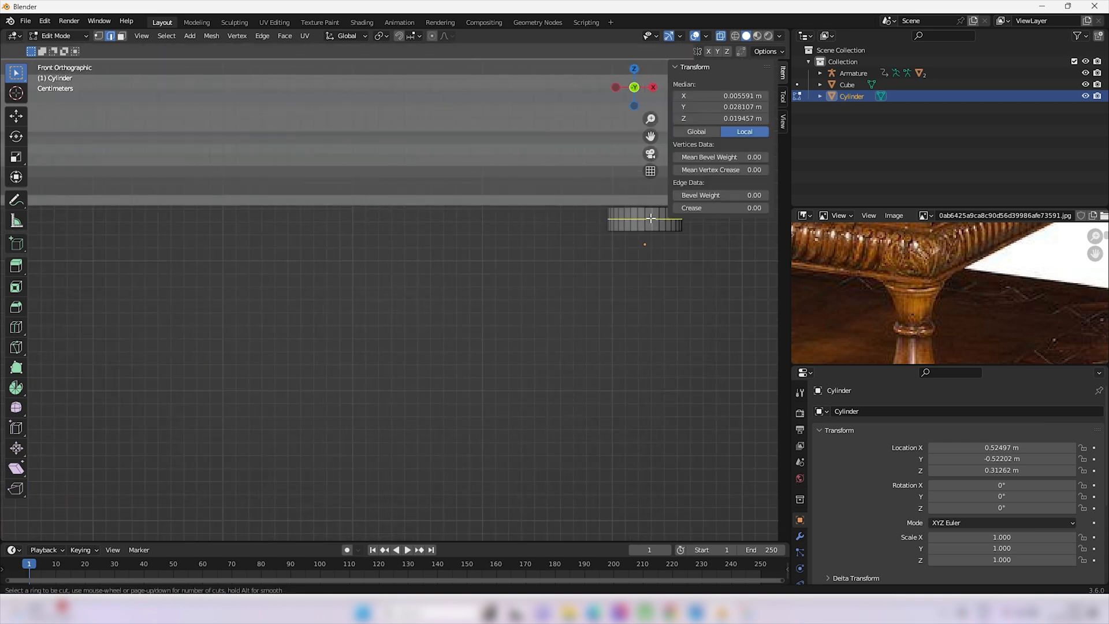
left_click(650, 219)
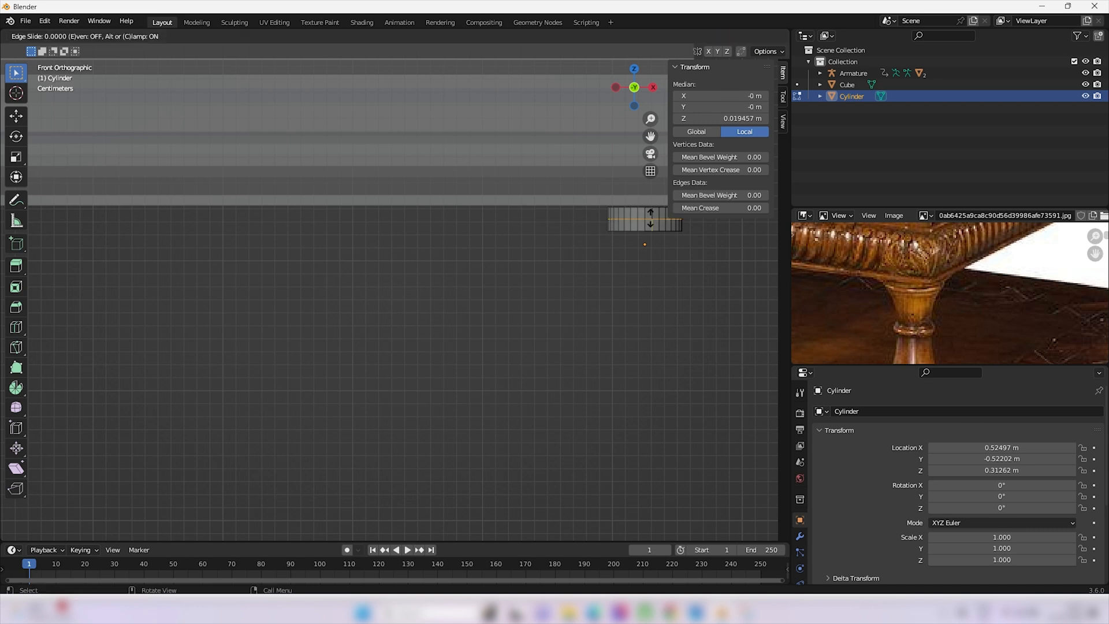
right_click(650, 218)
key("s")
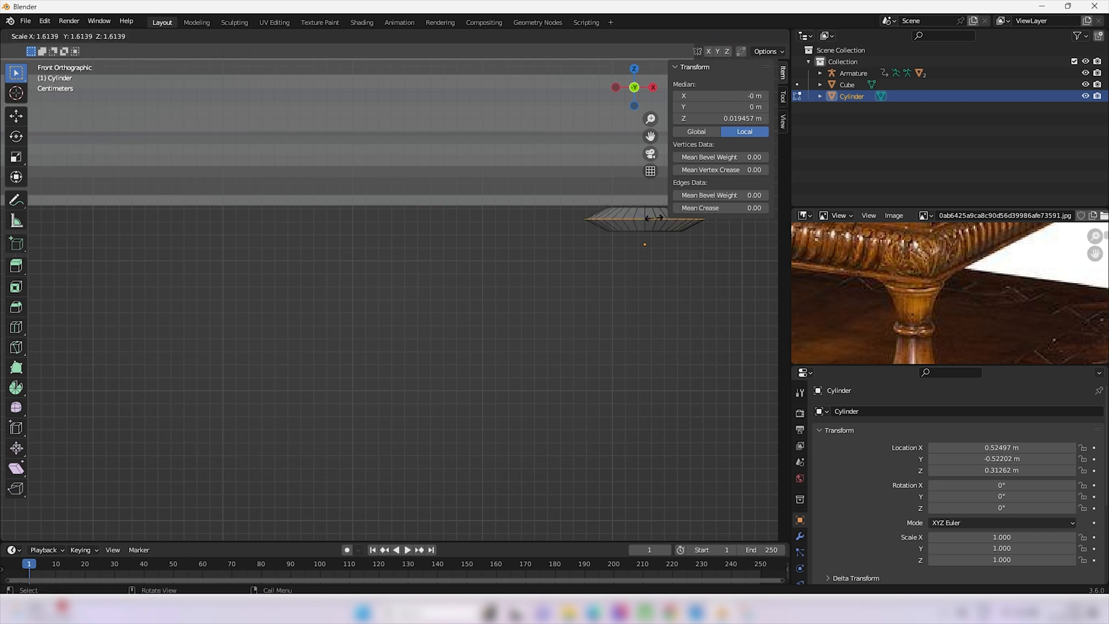
right_click(654, 217)
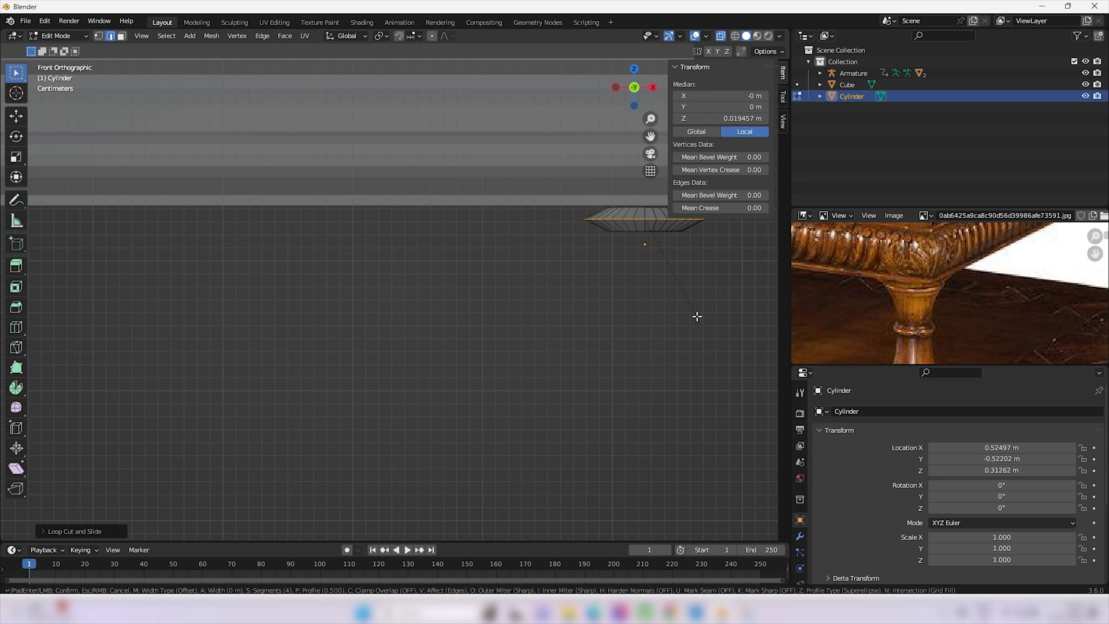
key("ctrl+b")
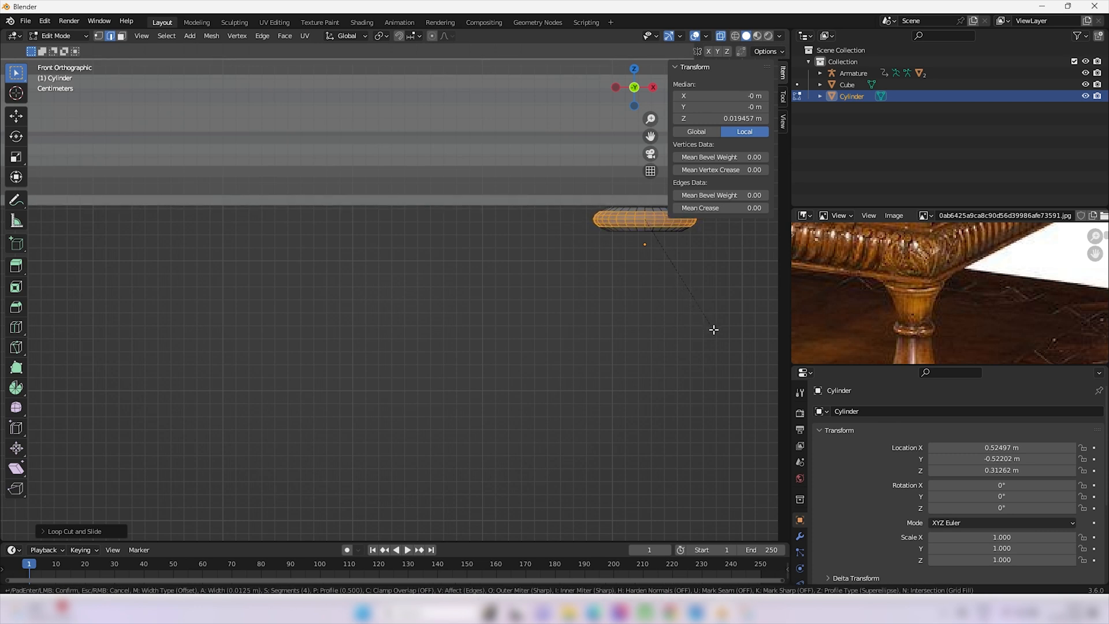
left_click(714, 328)
- Extrude the collar's bottom vertex ring straight down about 0.046 m
middle_click_drag(716, 317, 468, 389, "shift")
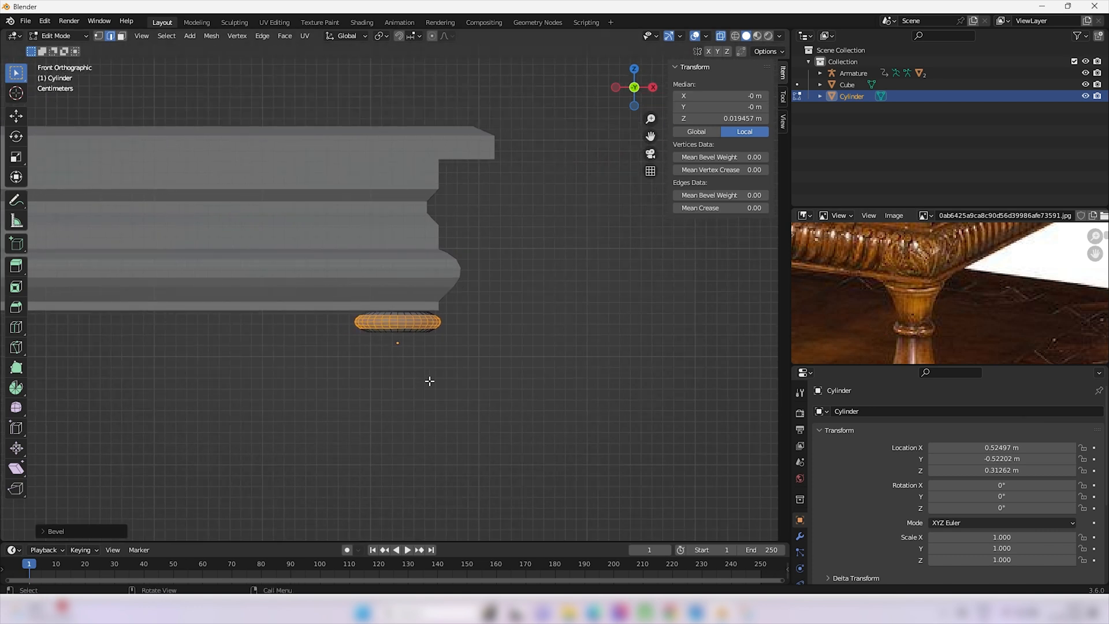
middle_click_drag(433, 377, 483, 307, "ctrl")
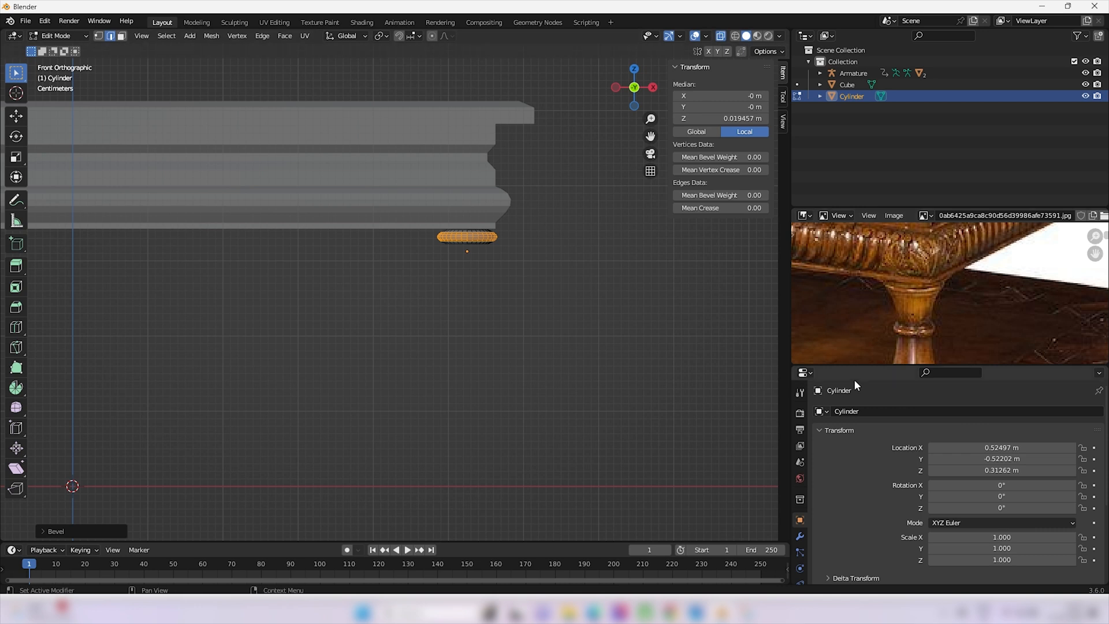
left_click(98, 36)
left_click(322, 351)
left_click_drag(322, 351, 588, 243)
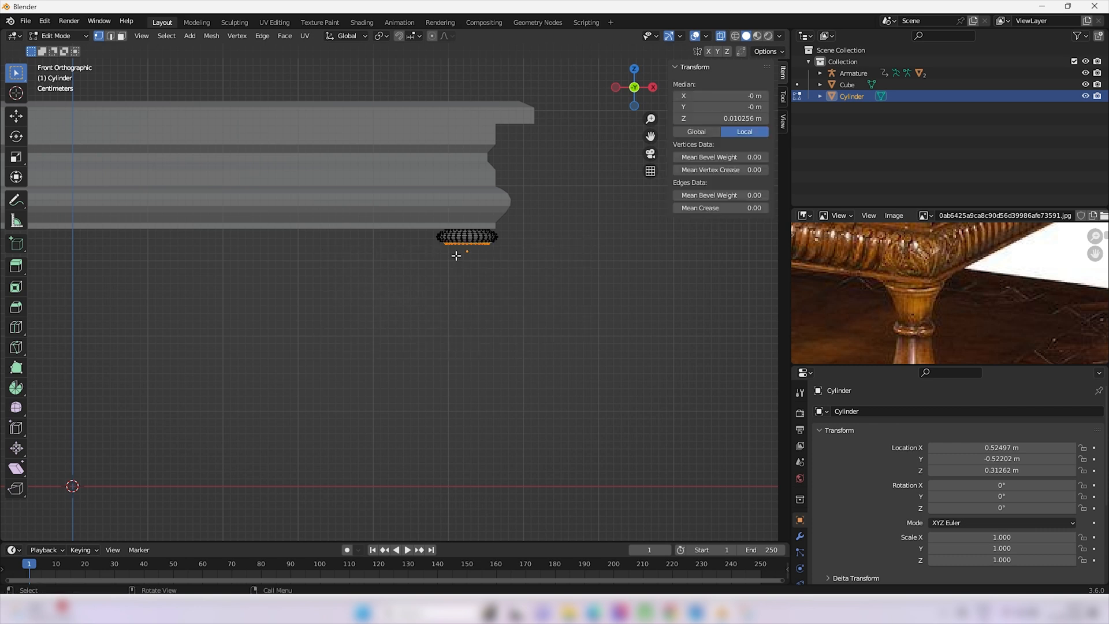
key("e")
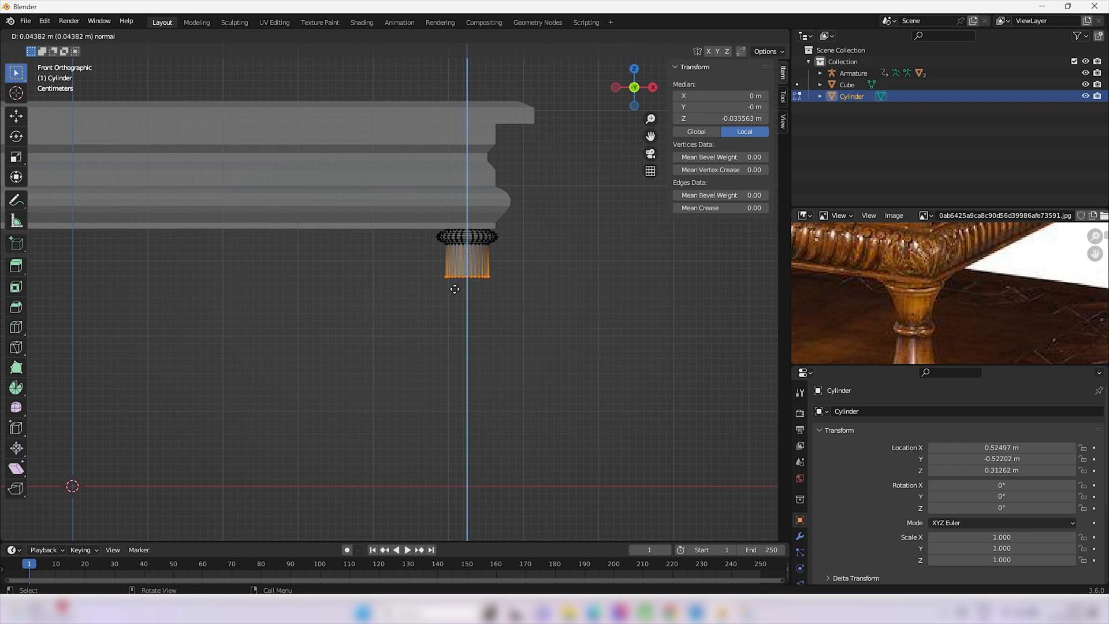
left_click(545, 317)
- Scale the bottom ring inward to taper the section like the reference leg, and extrude it about 0.0123 m further down
scroll(543, 317, "down", 4)
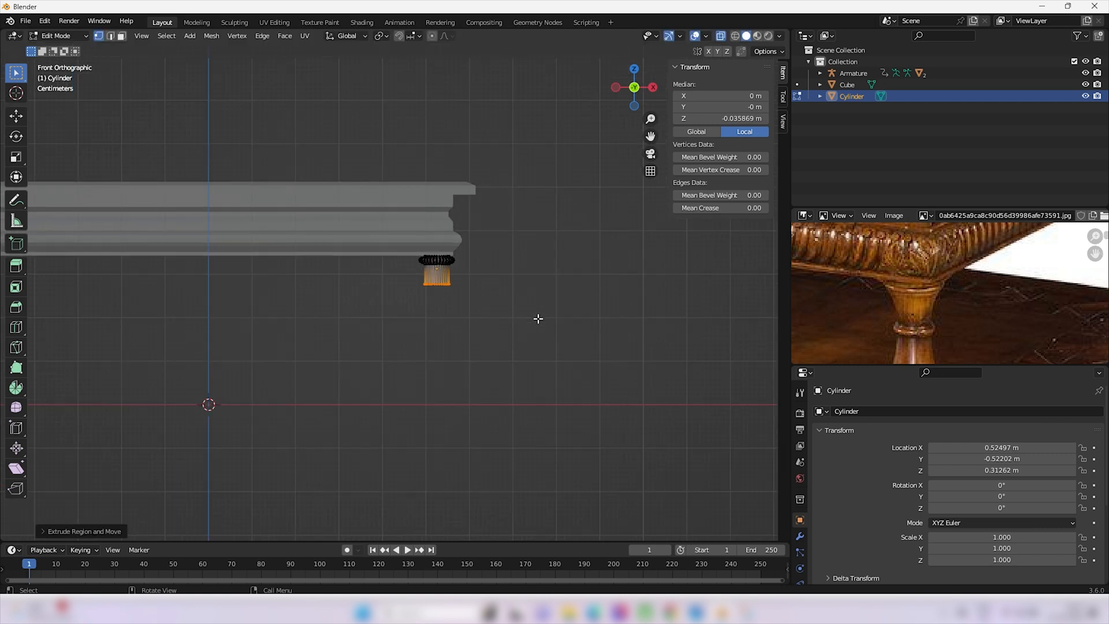
middle_click_drag(919, 313, 907, 266)
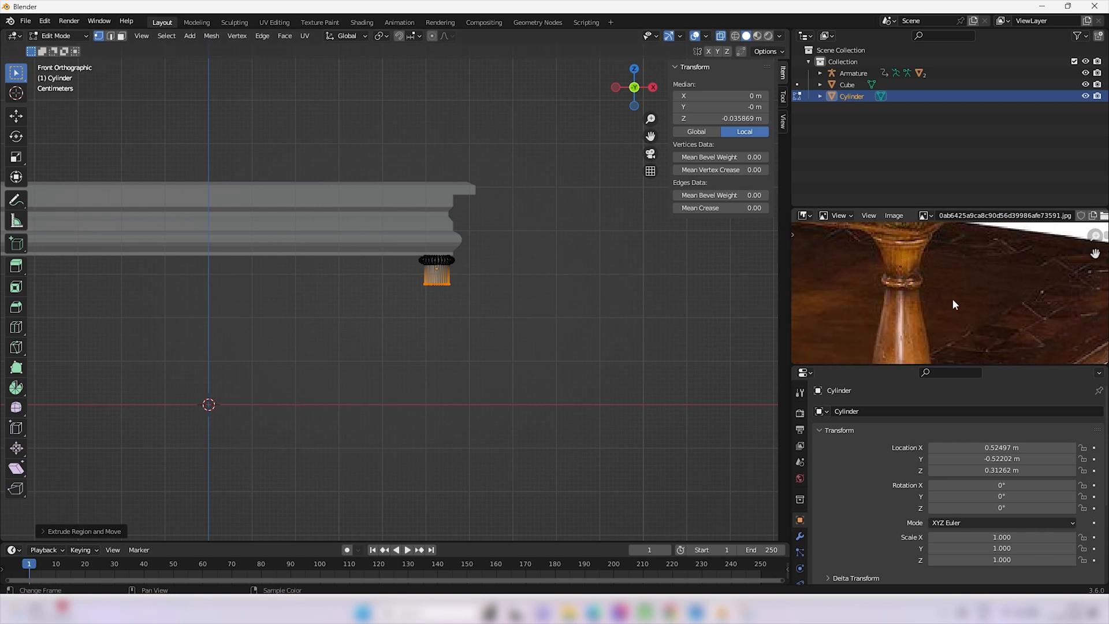
scroll(889, 262, "up", 2)
middle_click_drag(890, 262, 879, 290)
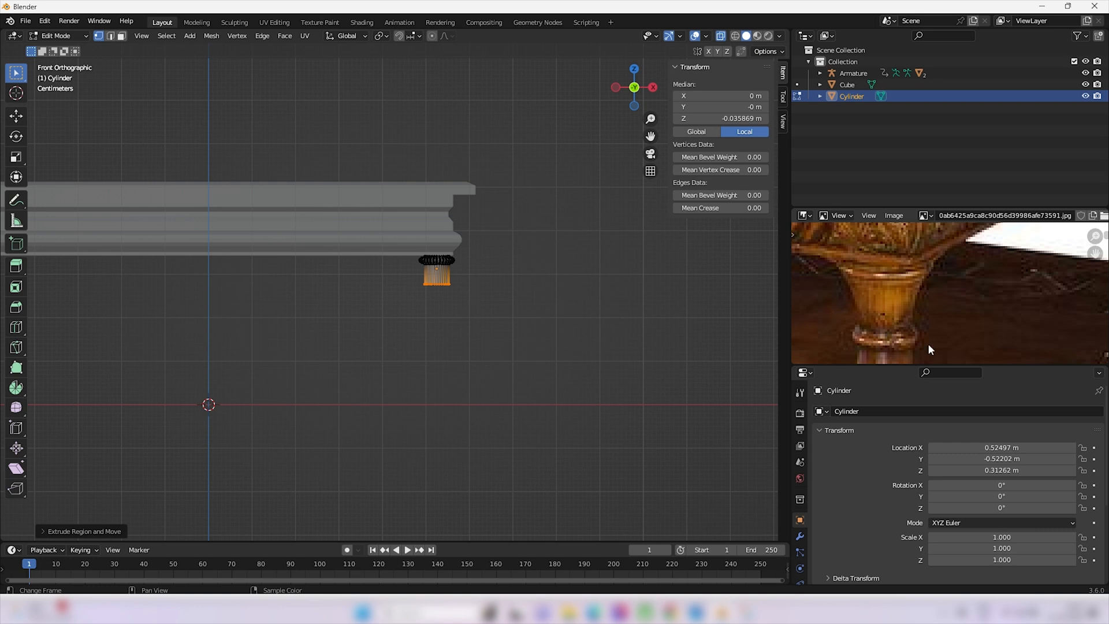
scroll(455, 304, "up", 2)
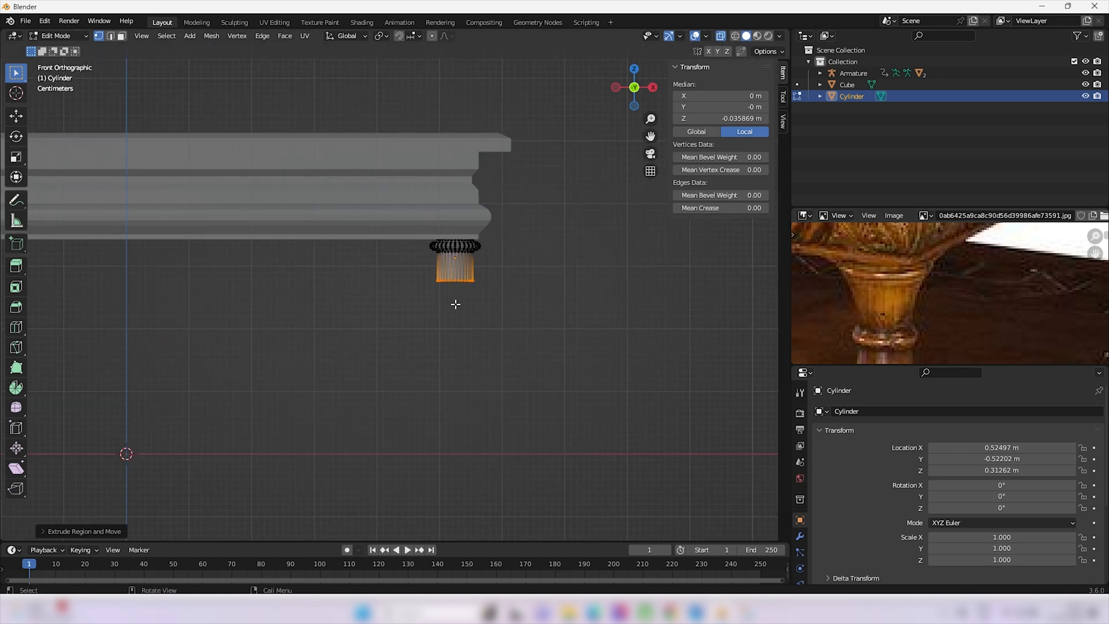
scroll(455, 305, "up", 1)
key("s")
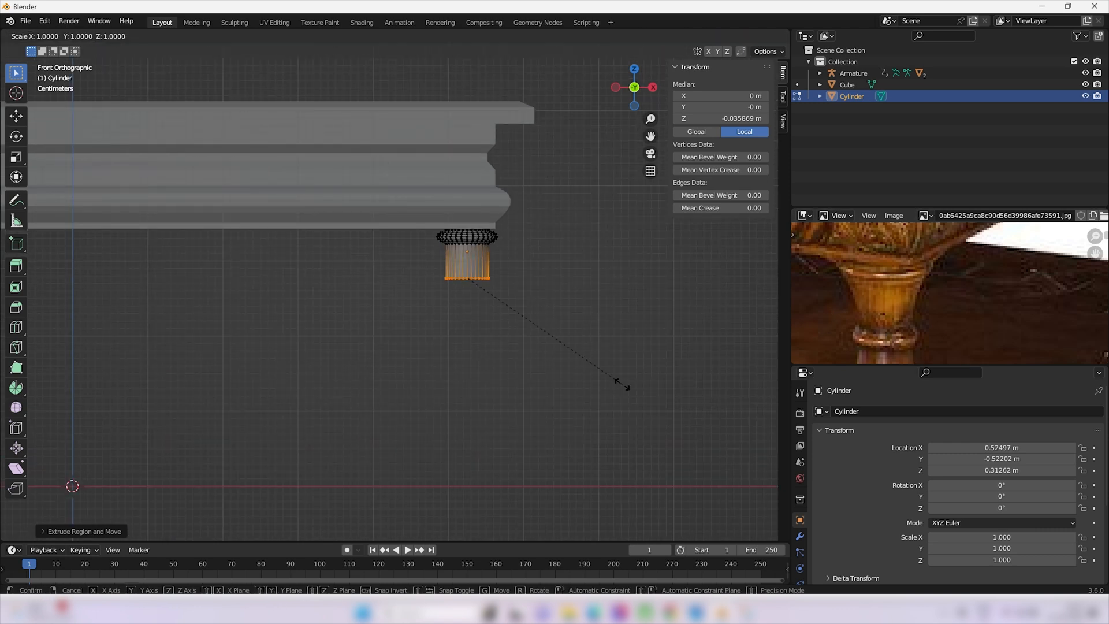
left_click(574, 341)
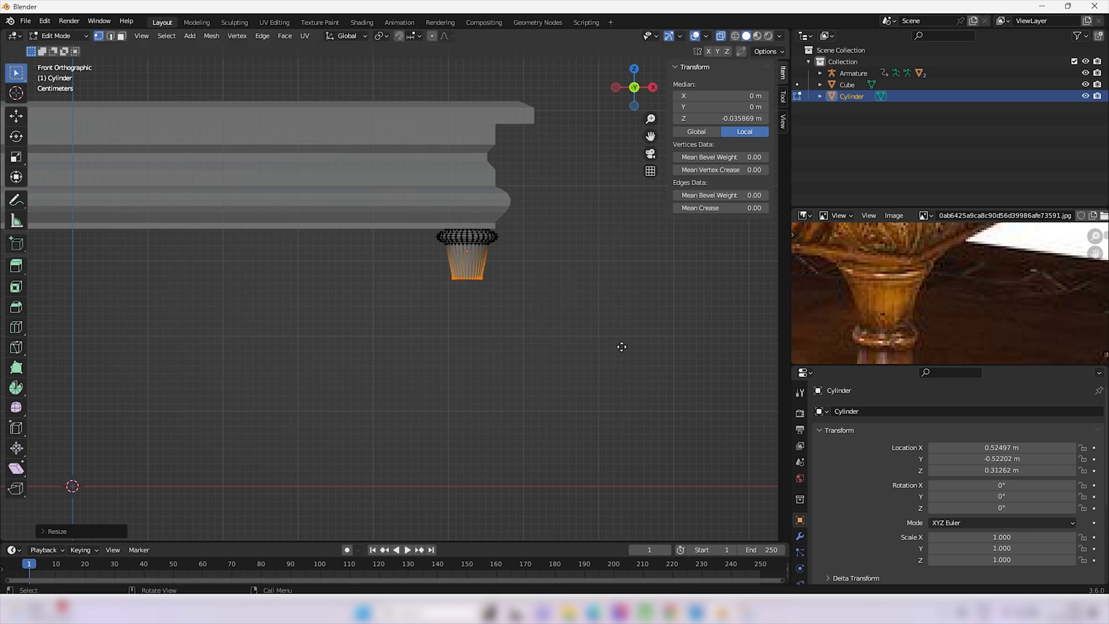
key("e")
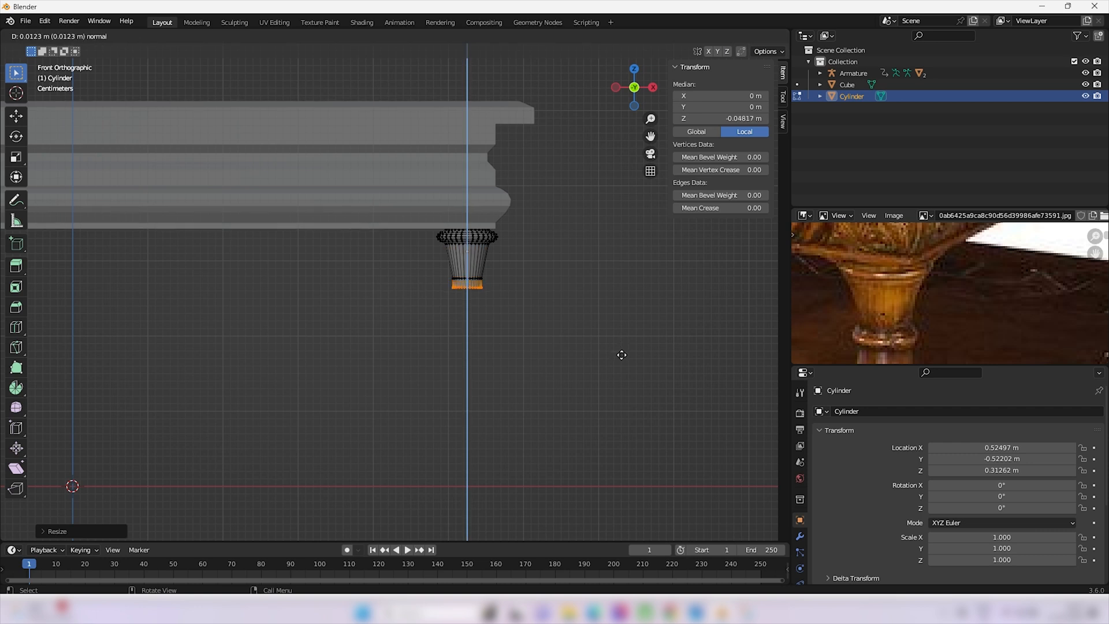
left_click(622, 355)
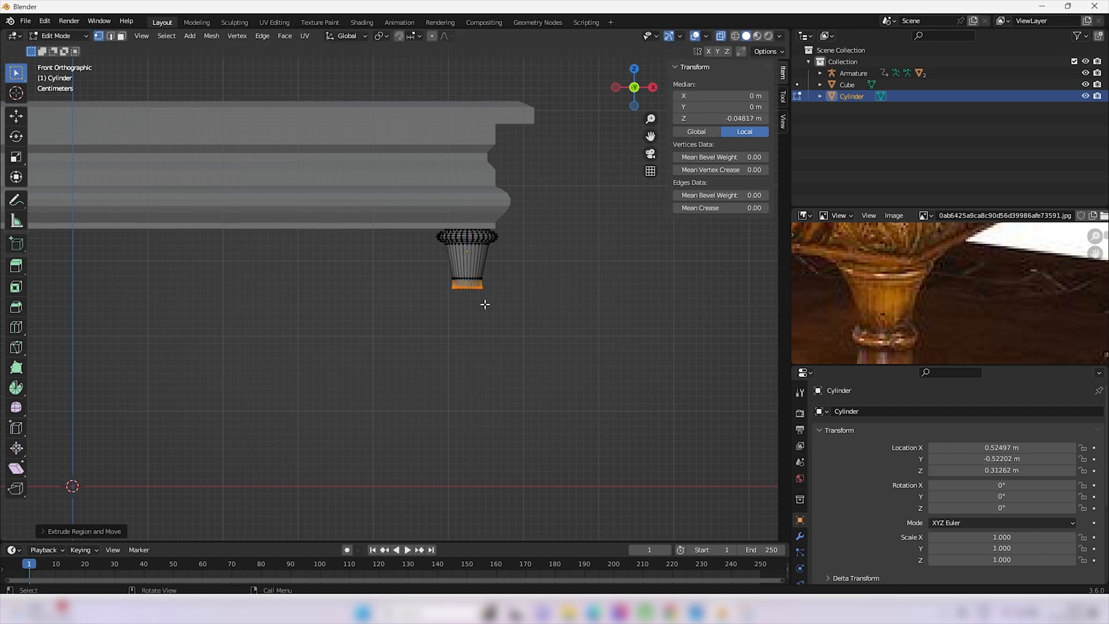
- Round the short lower band using a centred loop cut scaled about 1.62 and a four-segment bevel about 0.0089 m wide
scroll(485, 306, "up", 4)
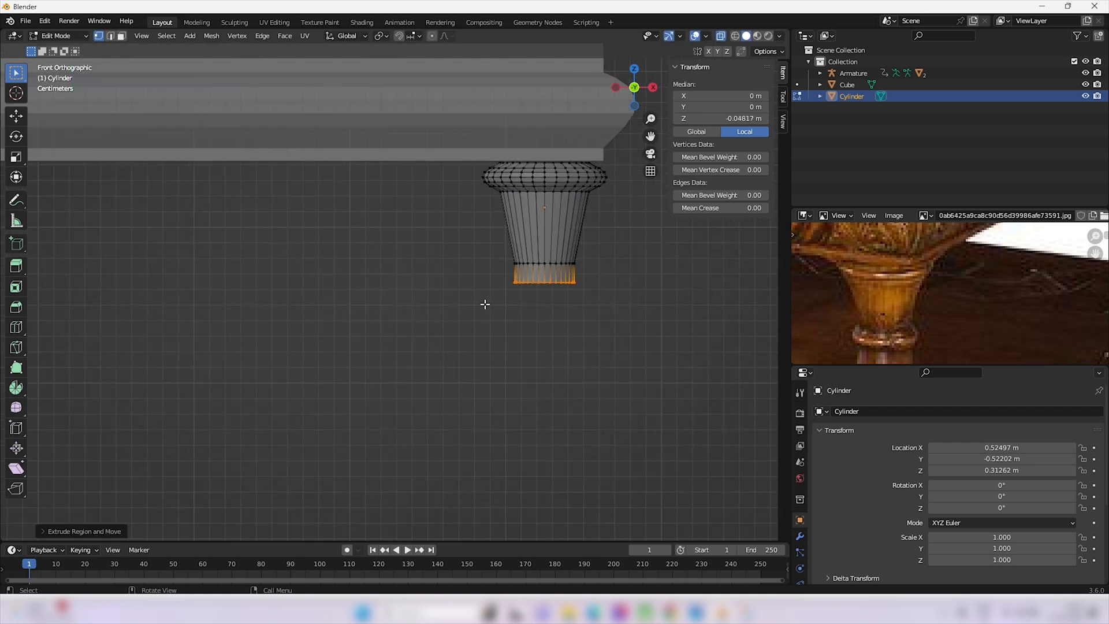
left_click(110, 35)
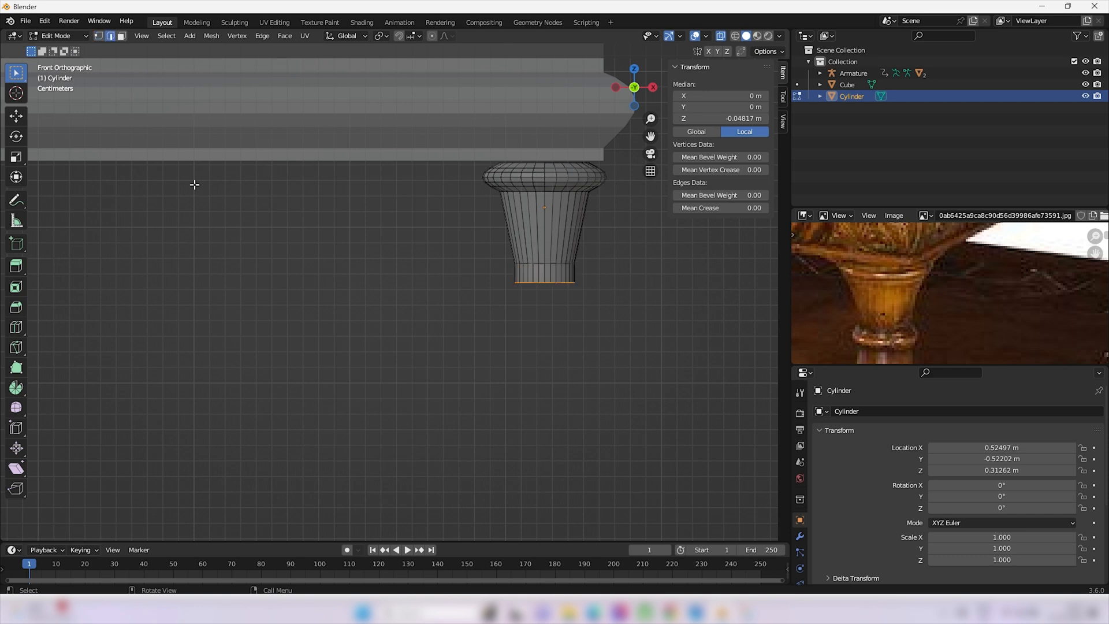
left_click(545, 273)
key("ctrl+r")
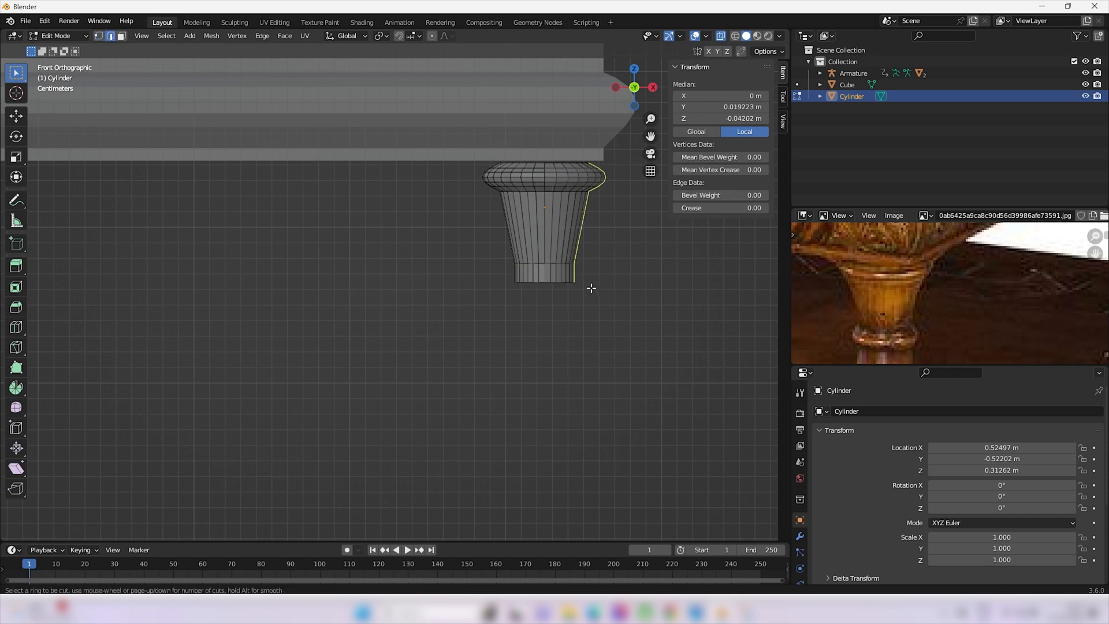
left_click(550, 279)
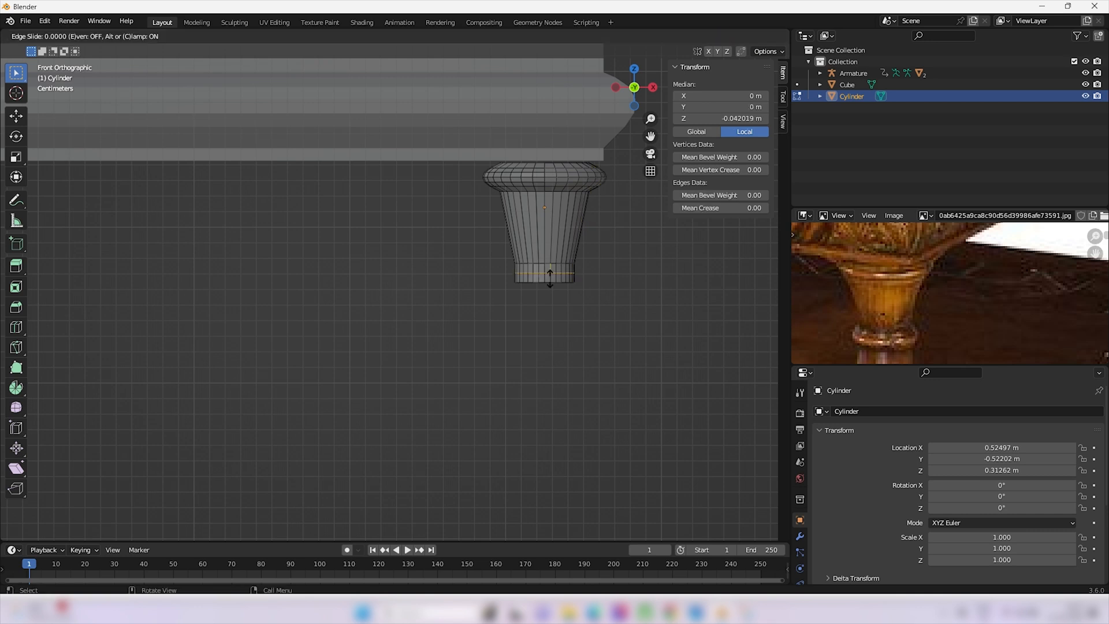
left_click(550, 279)
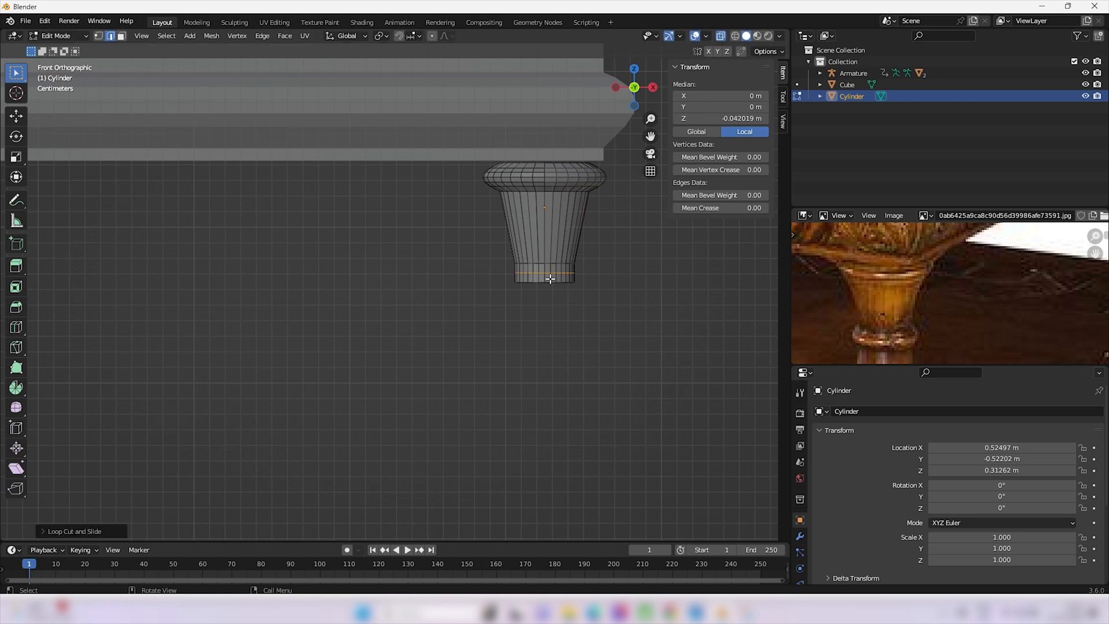
key("s")
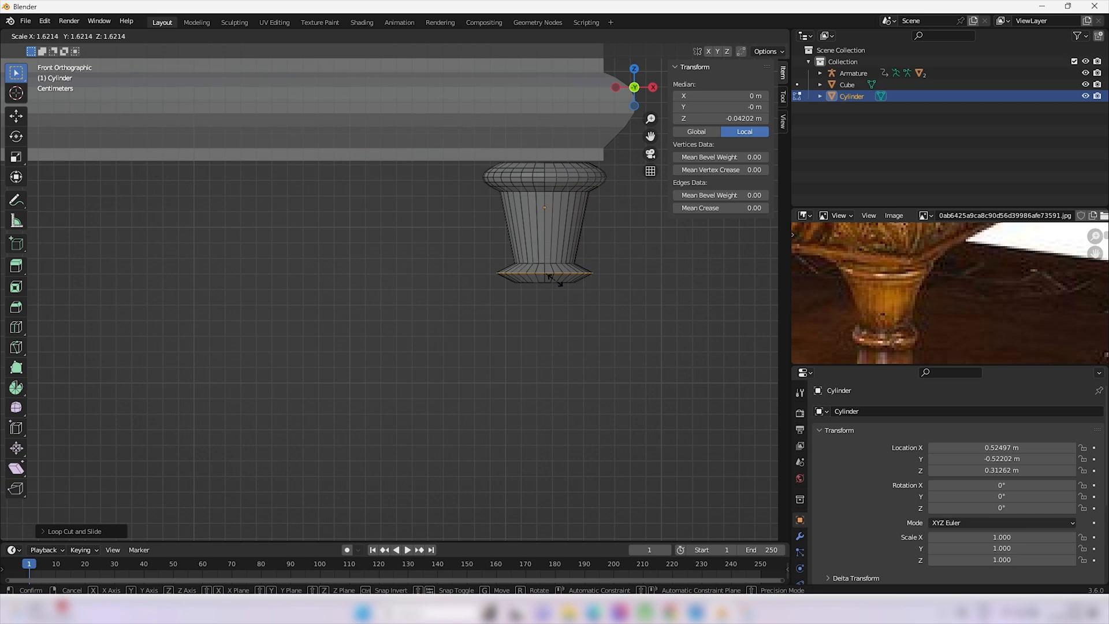
left_click(555, 280)
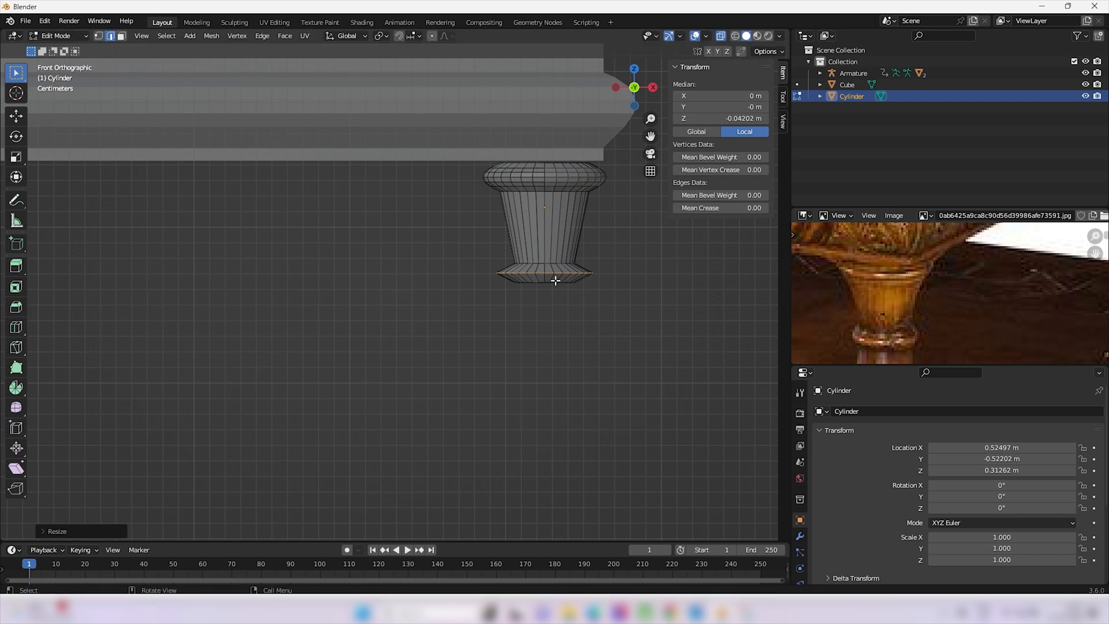
key("ctrl")
key("ctrl+b")
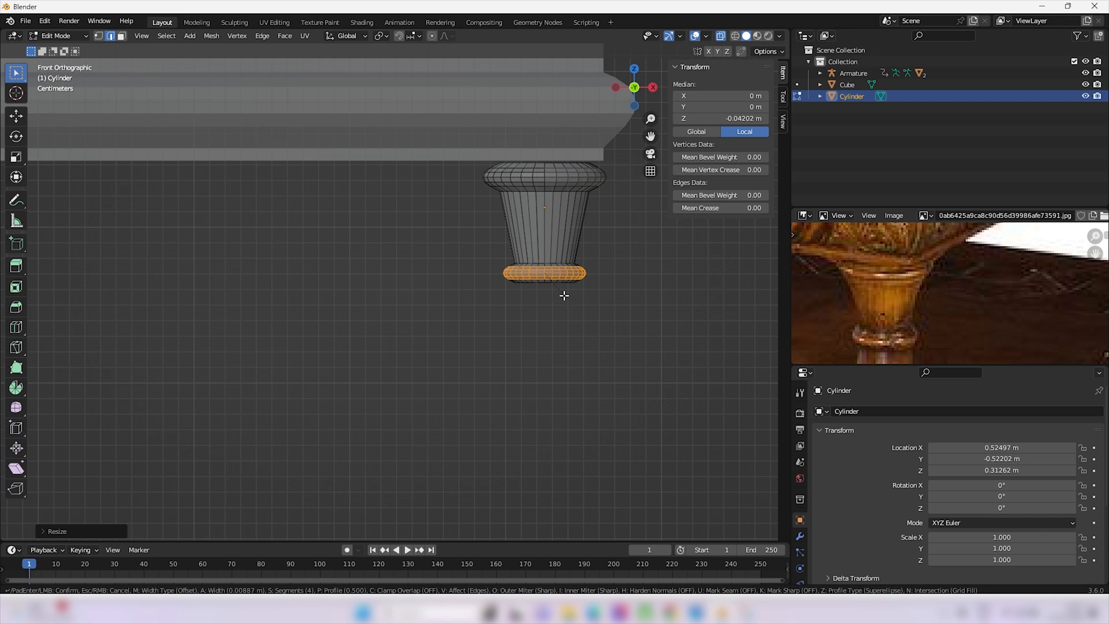
left_click(564, 295)
- Examine the turned leg in the reference photo, from below the upper collar down to its base rings
scroll(892, 314, "down", 5)
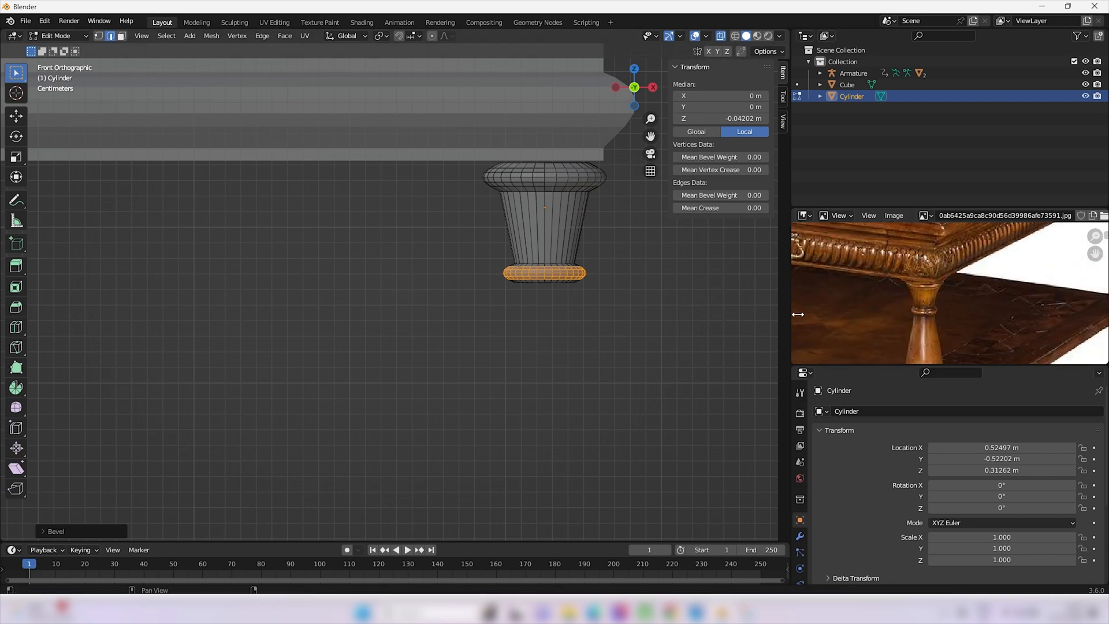
scroll(592, 282, "down", 10)
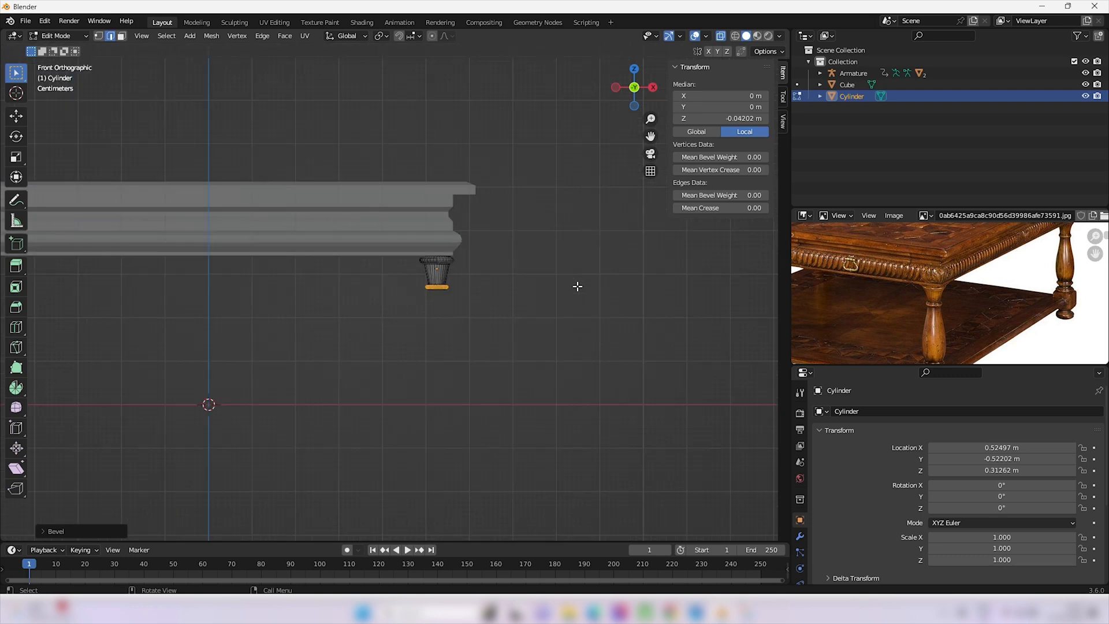
scroll(473, 302, "up", 10)
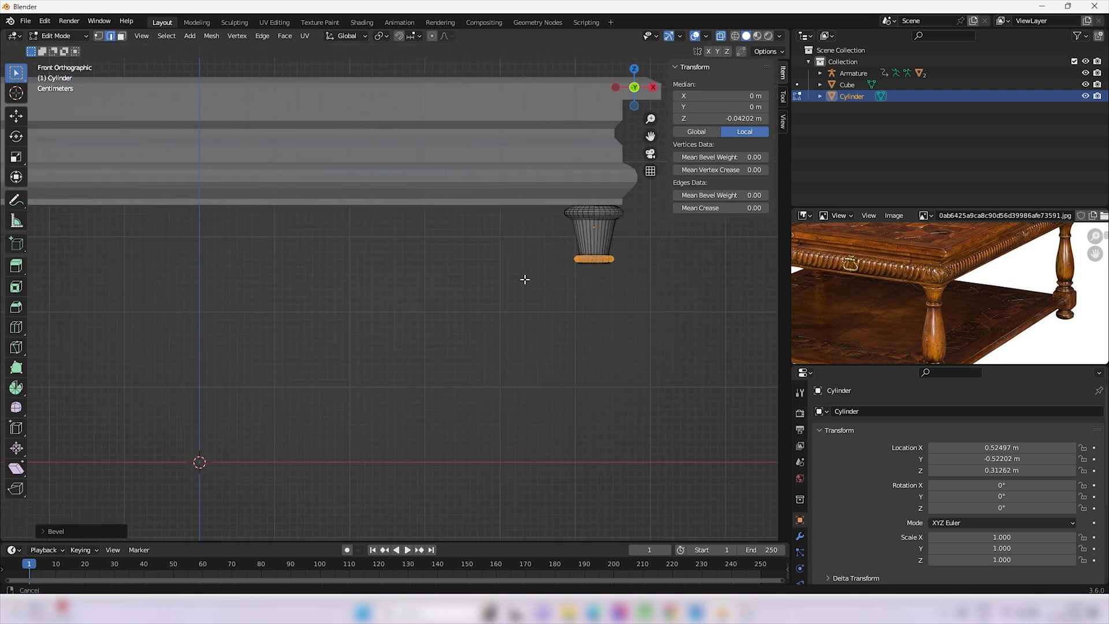
middle_click_drag(560, 271, 456, 293, "shift")
scroll(957, 315, "up", 3)
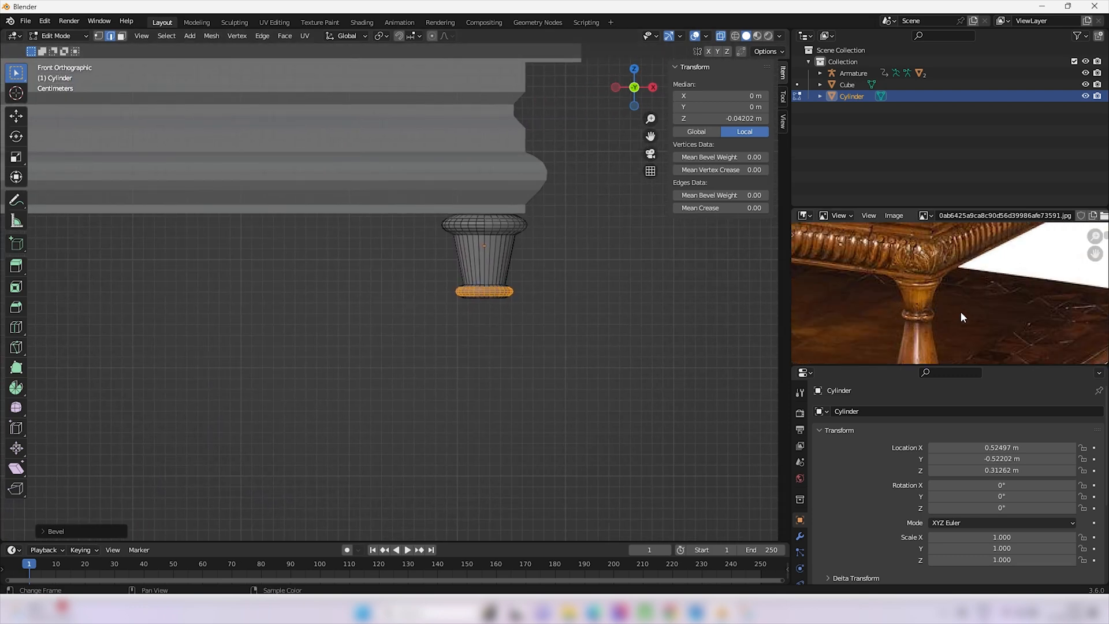
middle_click_drag(947, 317, 876, 241)
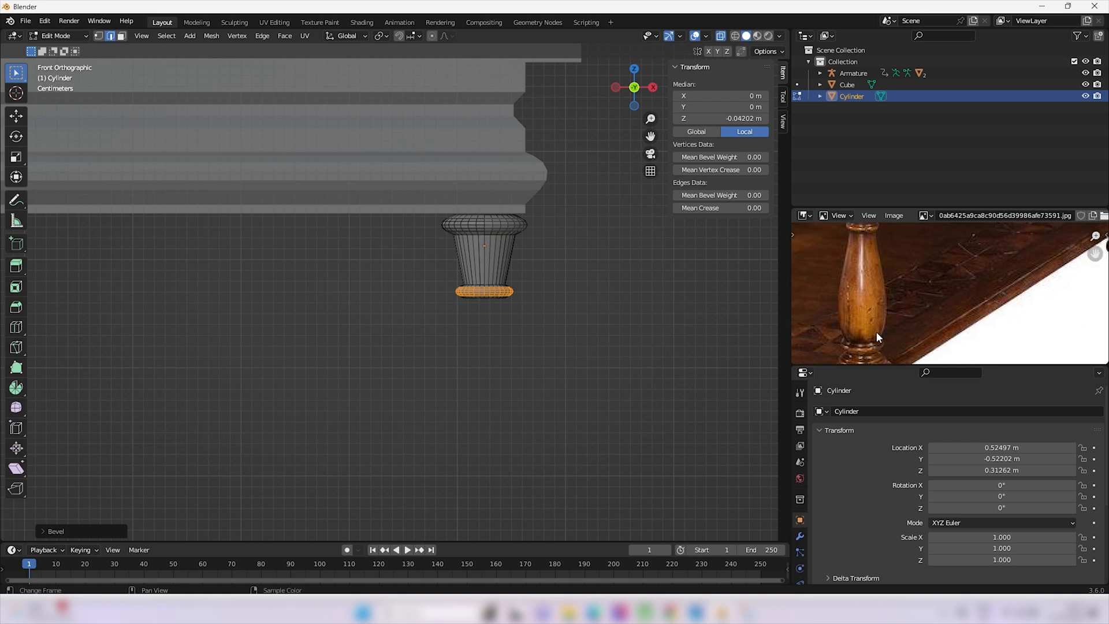
middle_click_drag(875, 332, 885, 286)
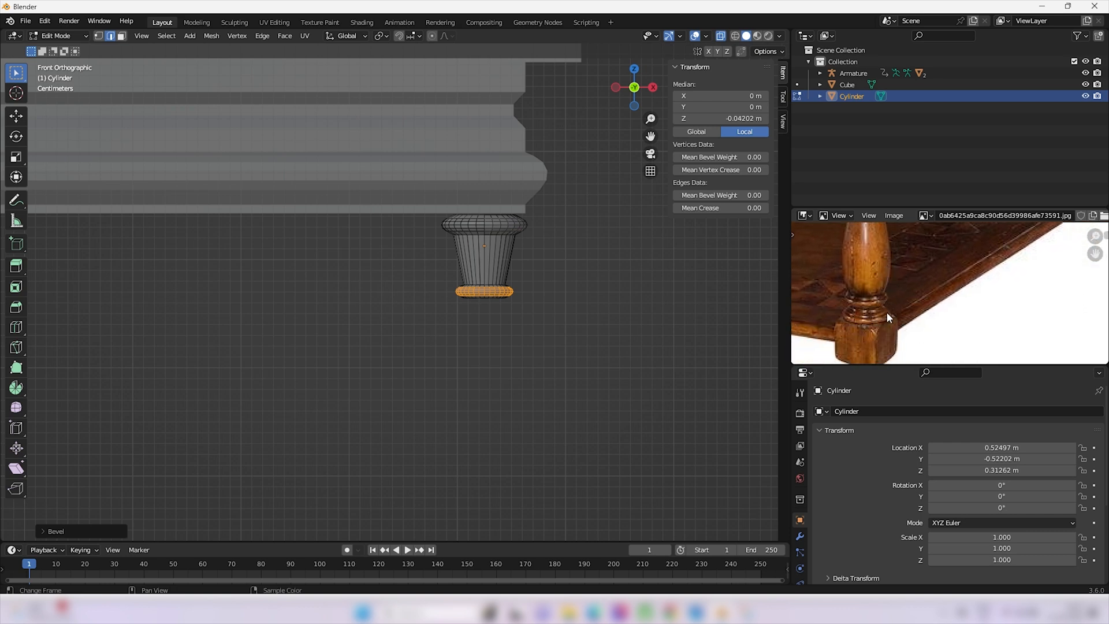
- Extrude the leg's bottom vertex ring straight down about 0.143 m to form the long shaft
left_click(183, 165)
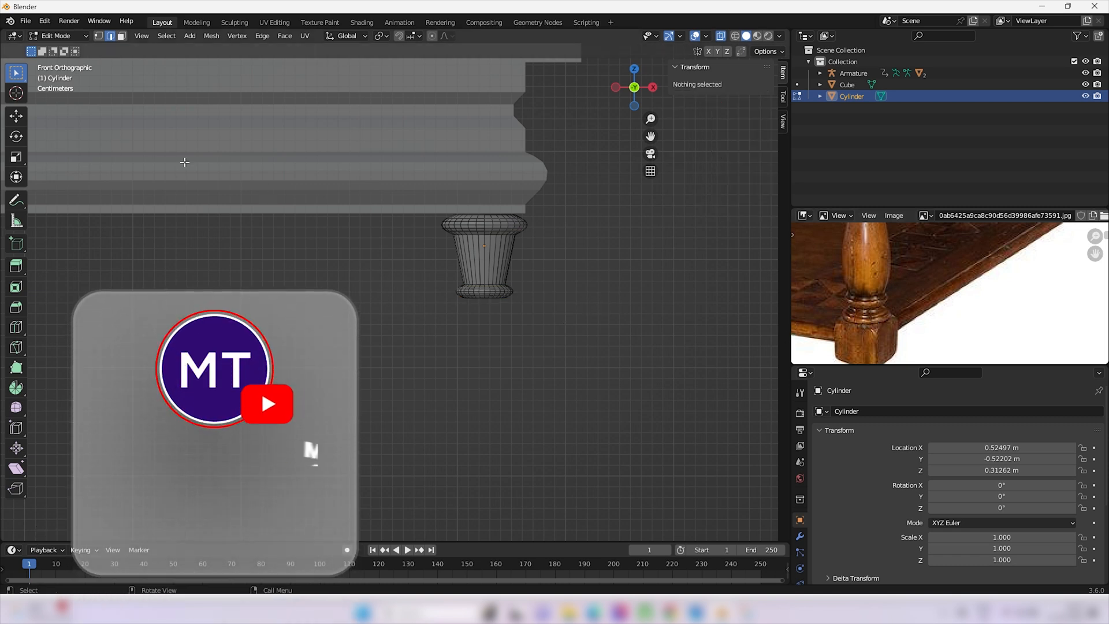
left_click(99, 36)
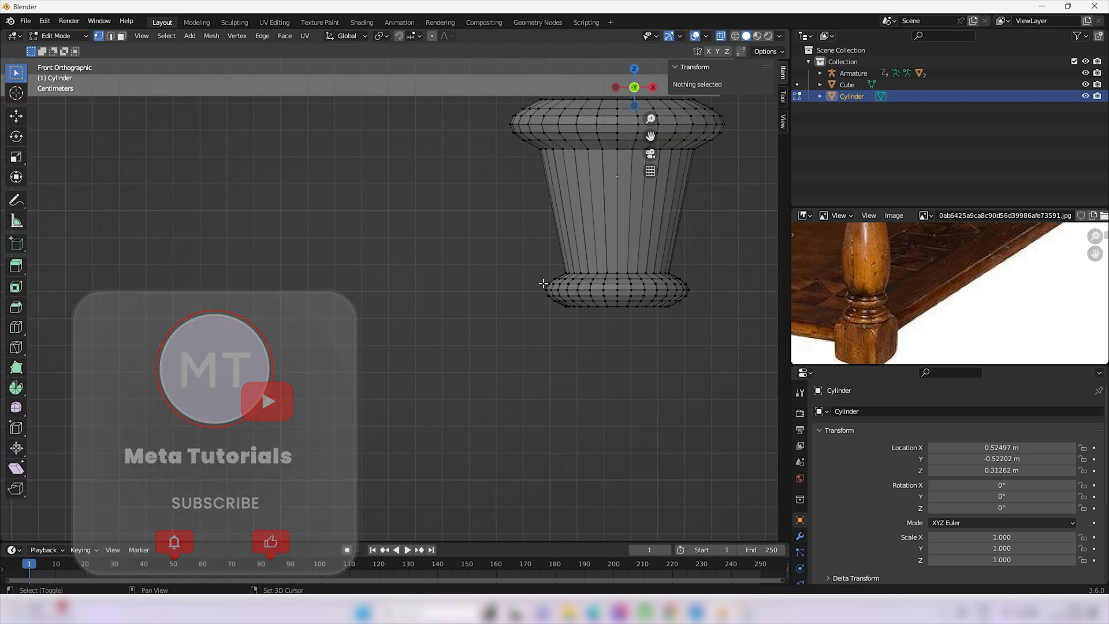
middle_click_drag(542, 287, 433, 247, "shift")
left_click_drag(409, 340, 621, 265)
middle_click_drag(512, 295, 492, 255, "shift")
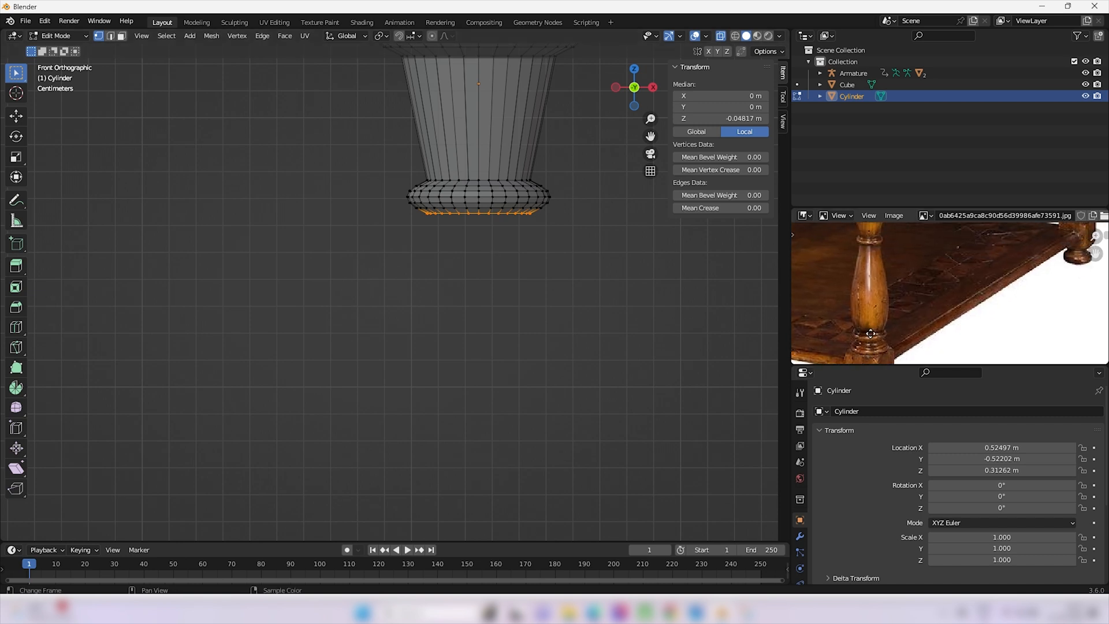
scroll(546, 297, "down", 4)
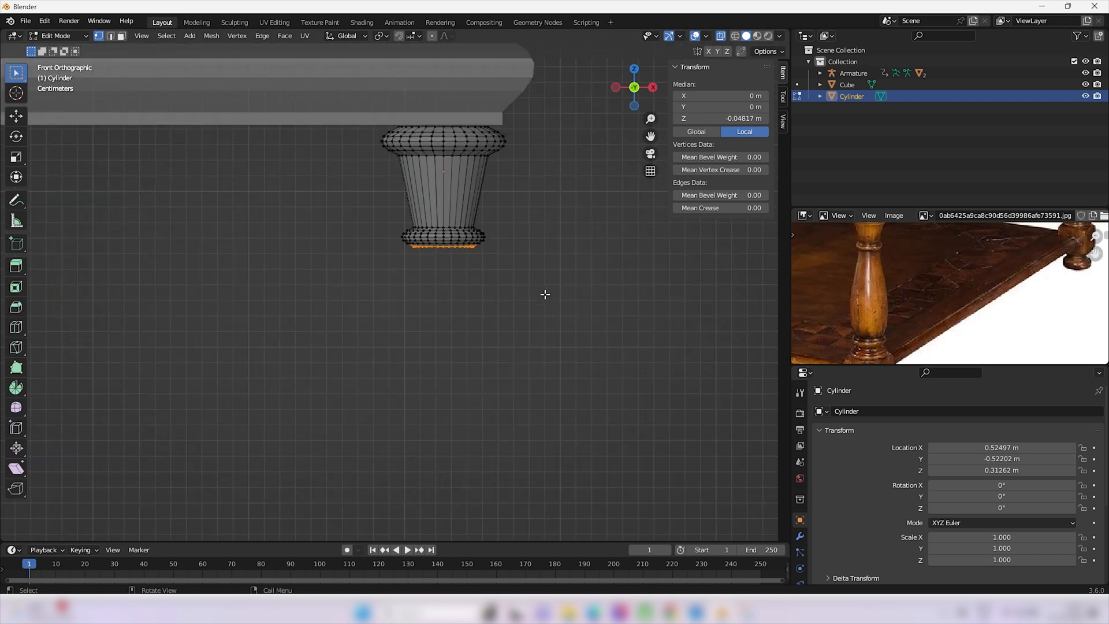
scroll(538, 300, "down", 2)
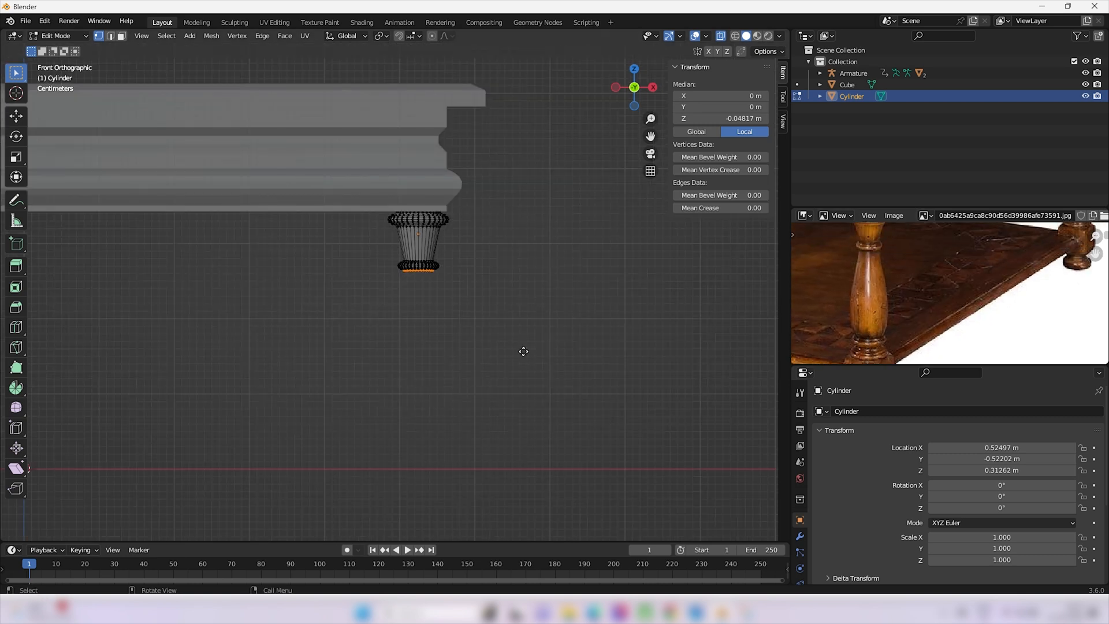
key("e")
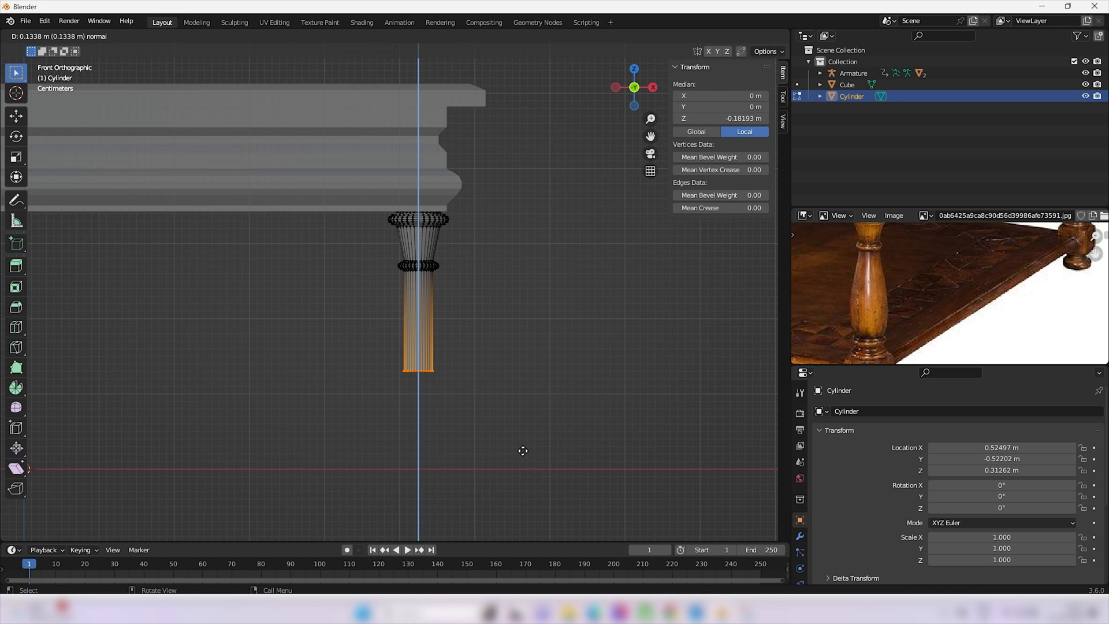
left_click(527, 446)
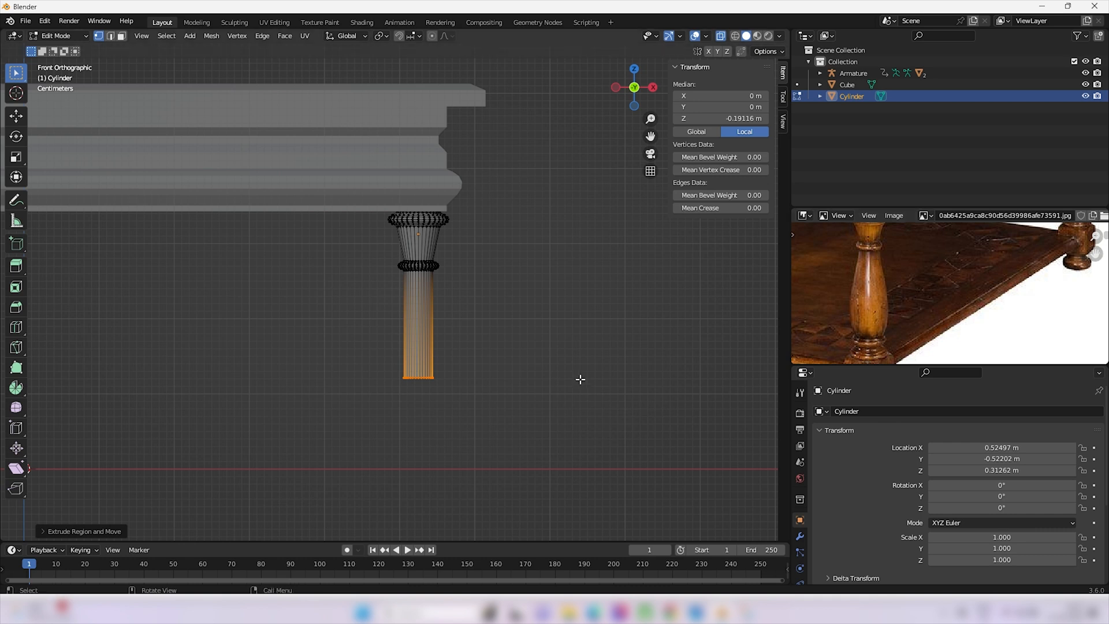
- Scale the shaft's bottom ring slightly outward and extrude two short bands below it, each about 0.0138 m high
key("s")
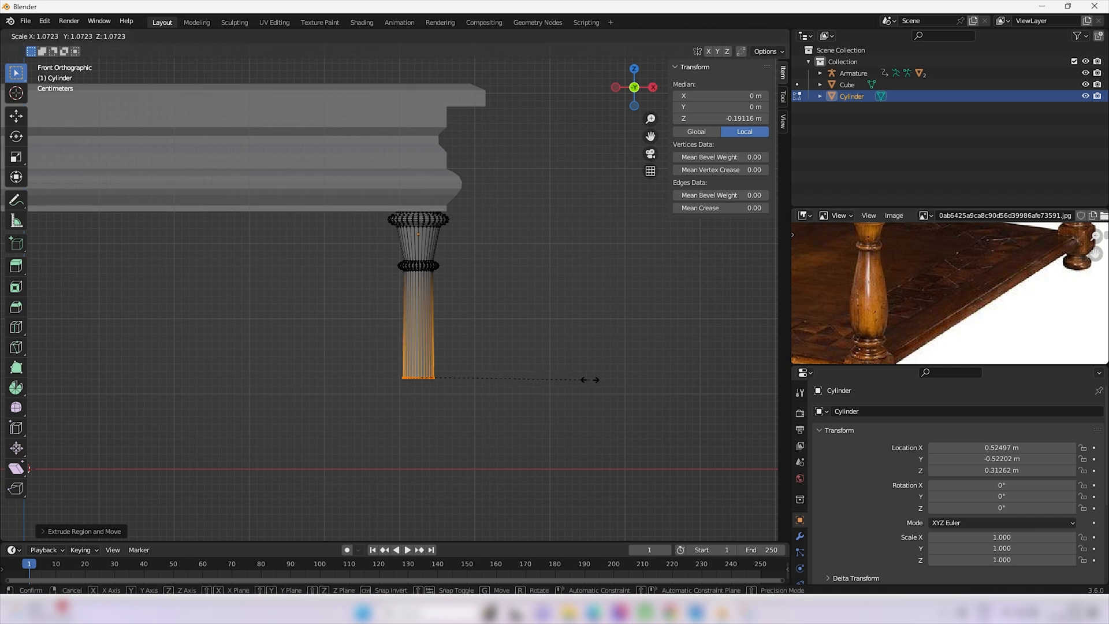
left_click(605, 381)
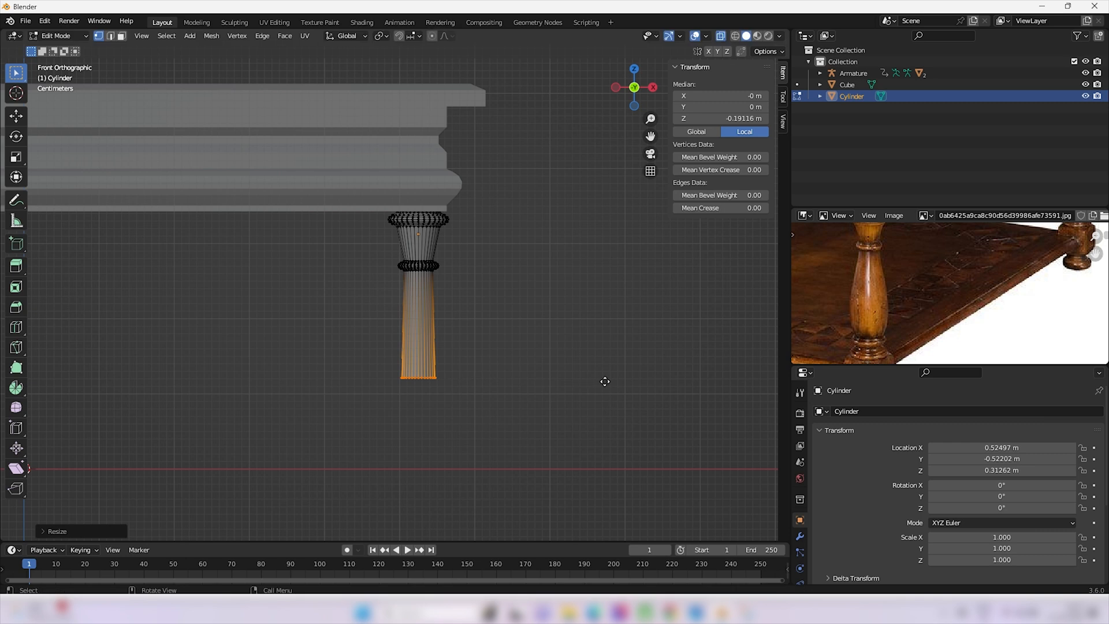
key("e")
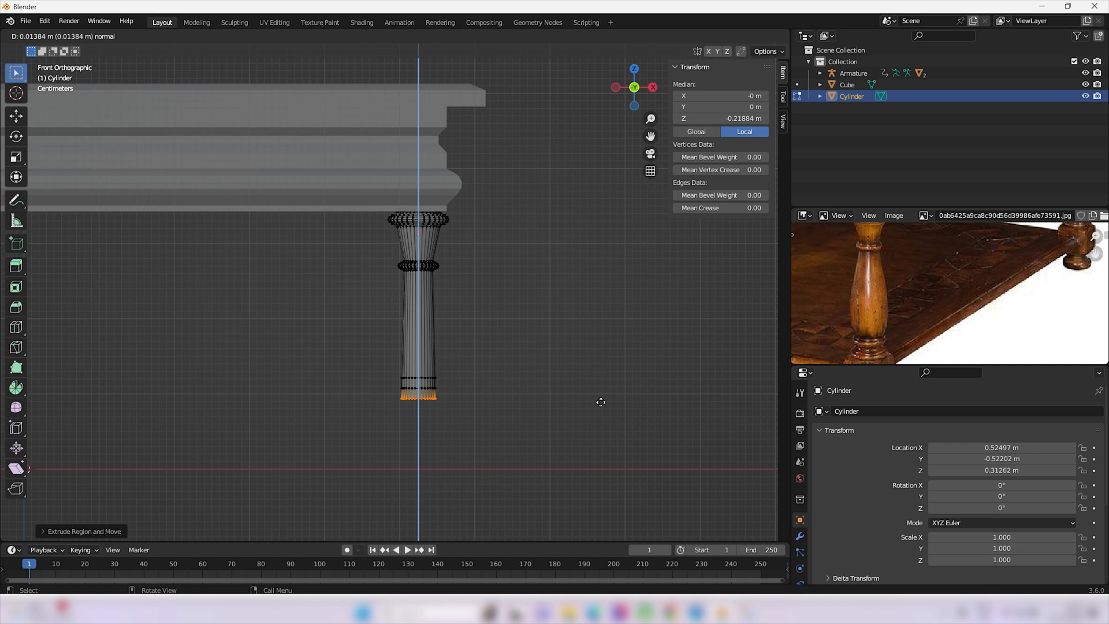
left_click(601, 402)
- Round the upper of the two short bands using a centred loop cut scaled about 1.55 and a four-segment bevel about 0.008 m wide
scroll(441, 448, "up", 3)
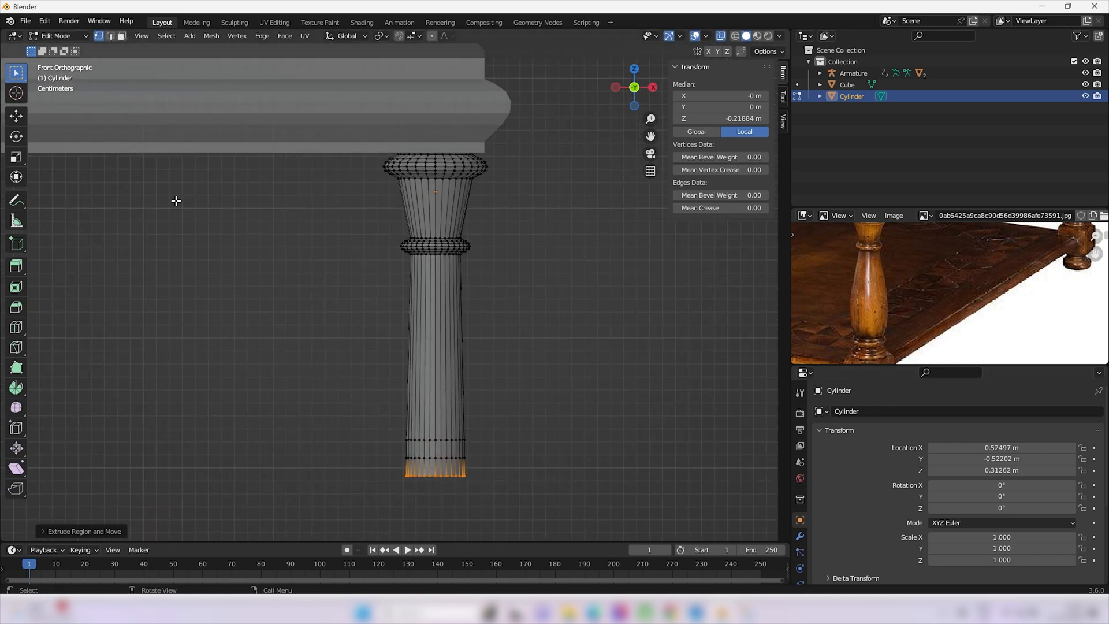
left_click(110, 37)
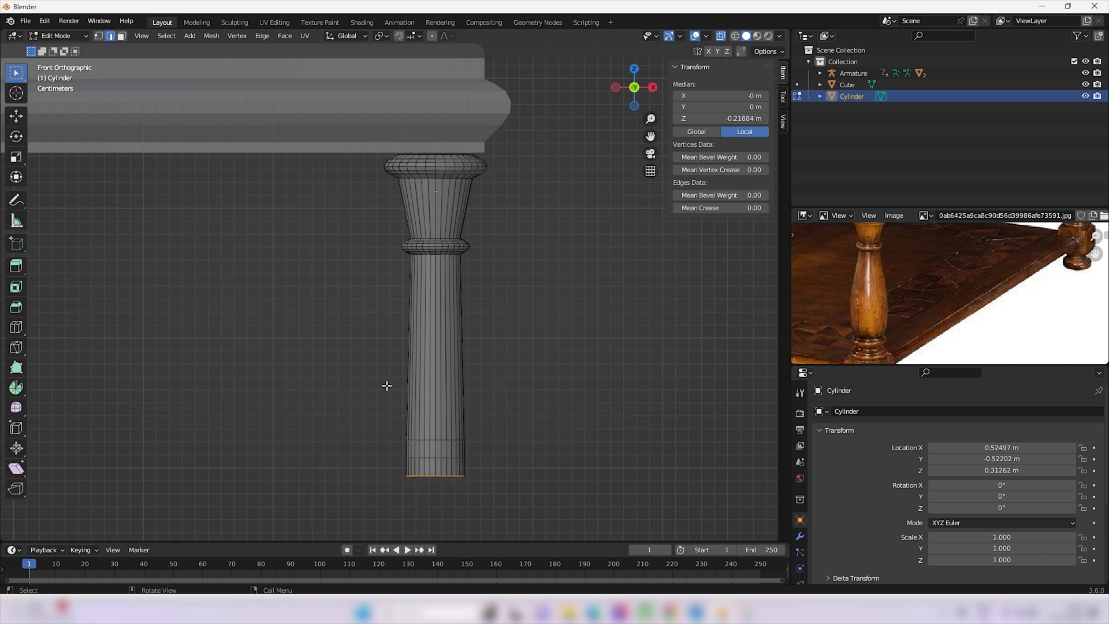
middle_click_drag(394, 362, 362, 289, "shift")
scroll(420, 391, "up", 2)
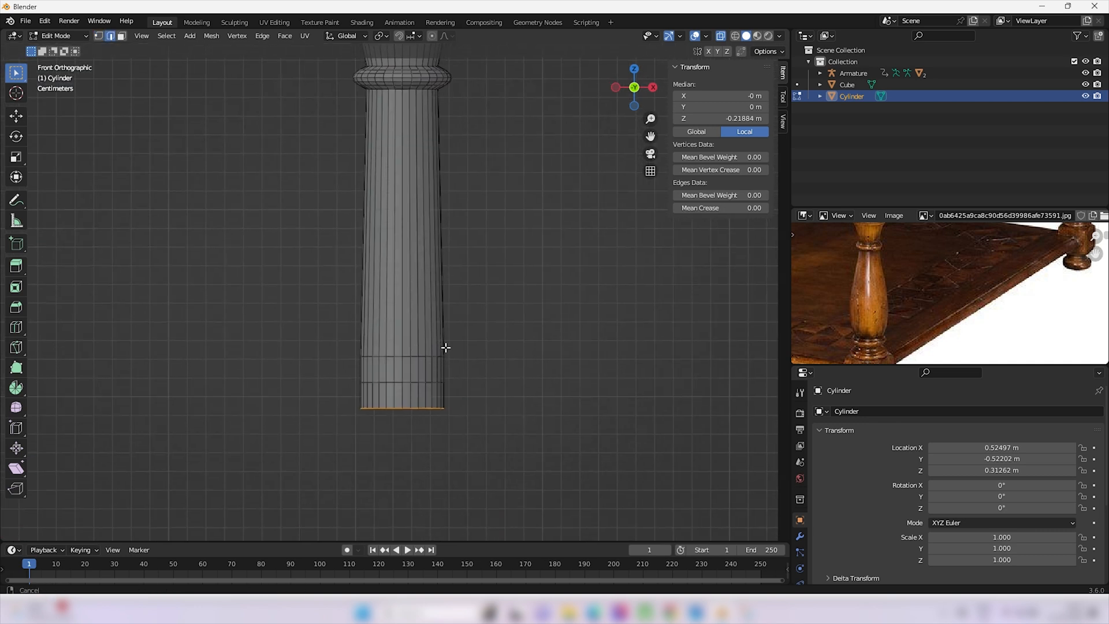
left_click(409, 371)
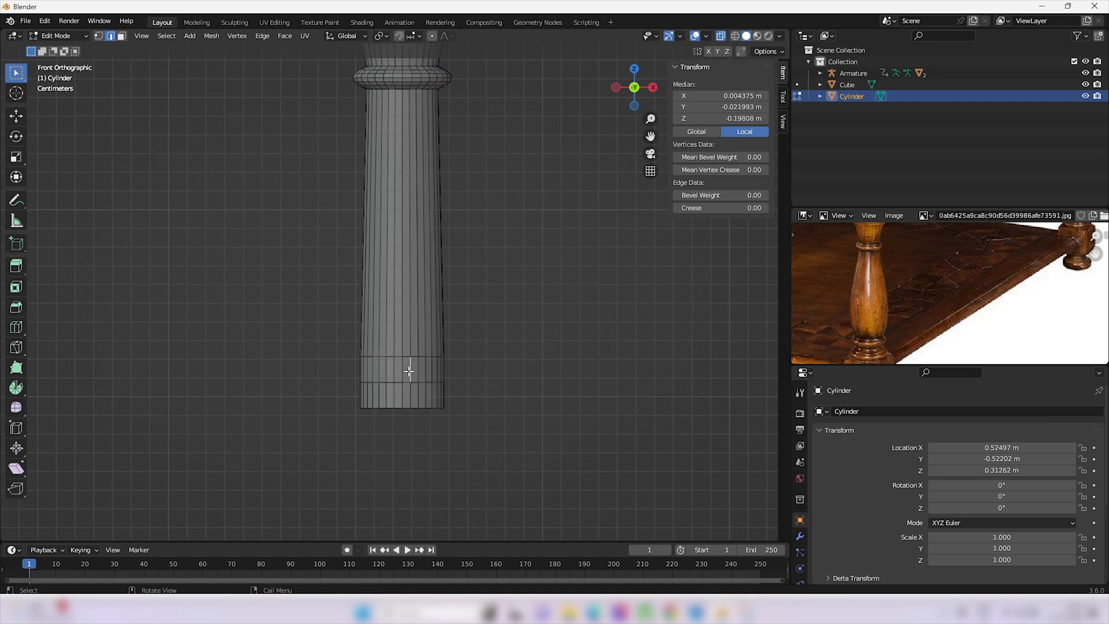
key("ctrl")
key("ctrl+r")
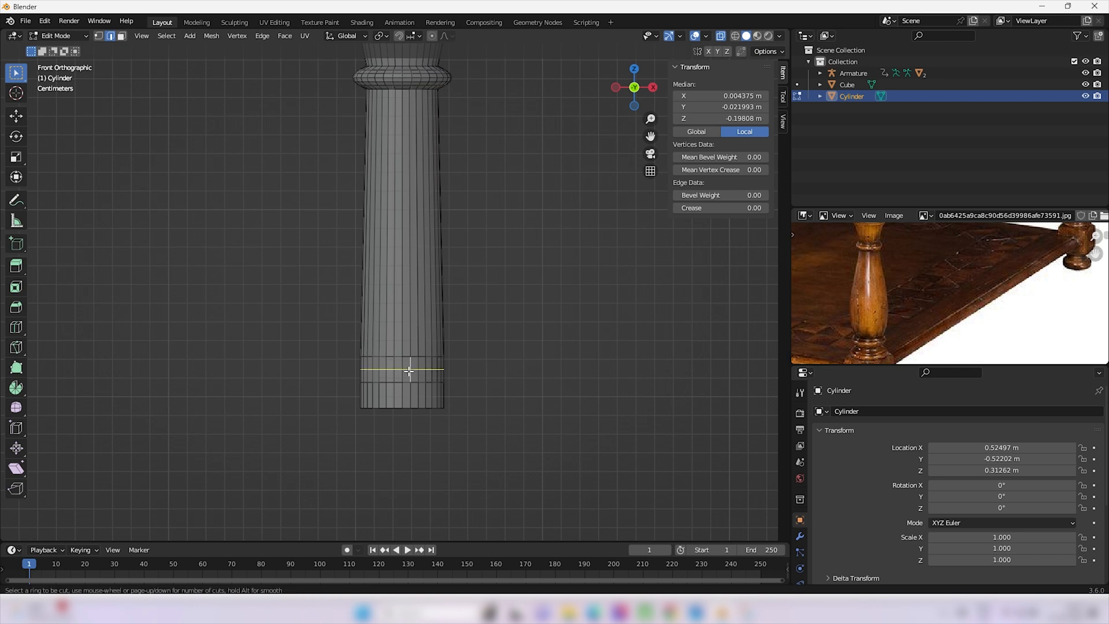
left_click(409, 371)
right_click(409, 371)
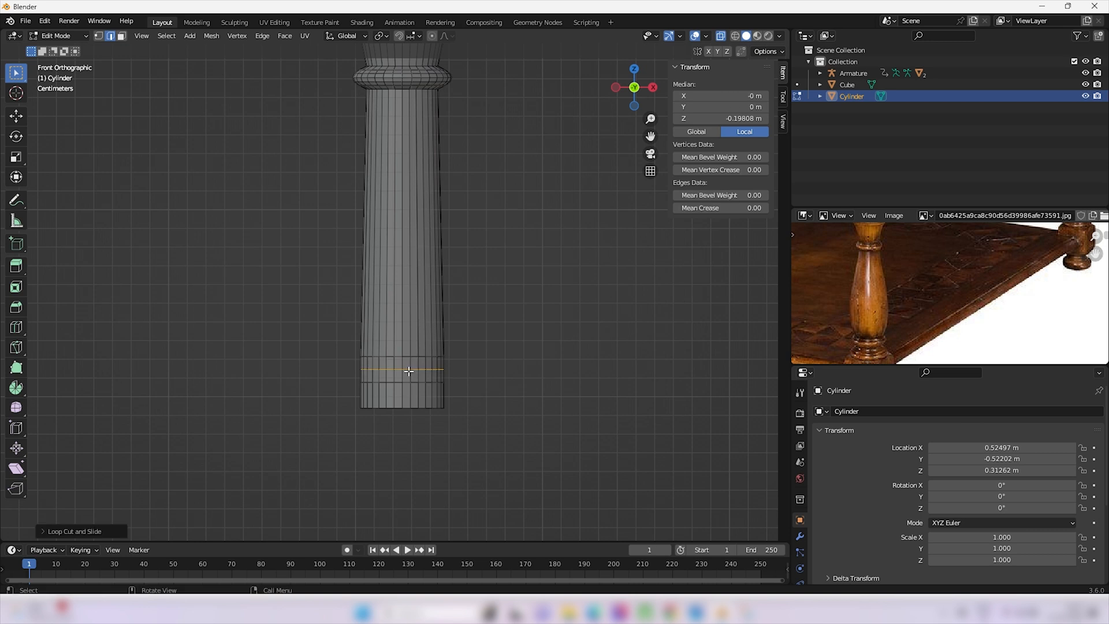
key("s")
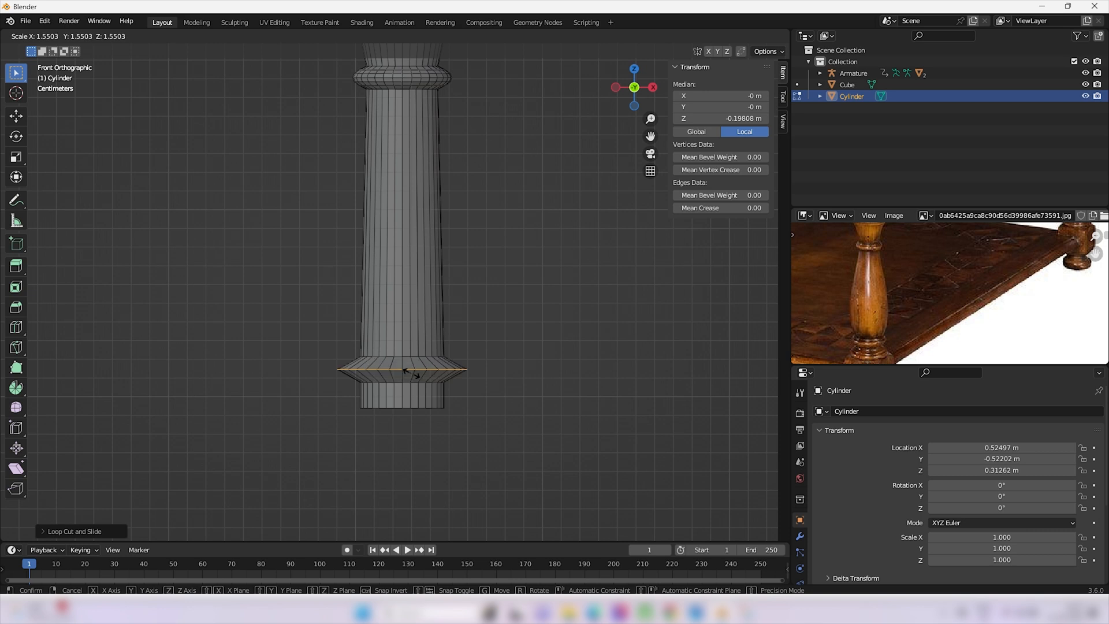
left_click(411, 373)
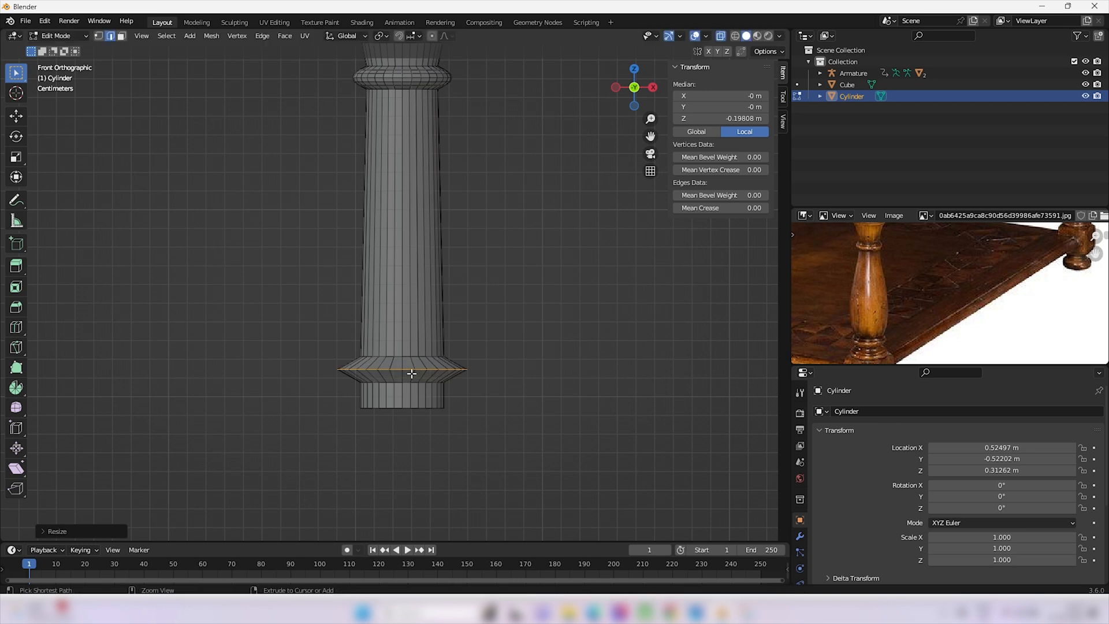
key("ctrl+b")
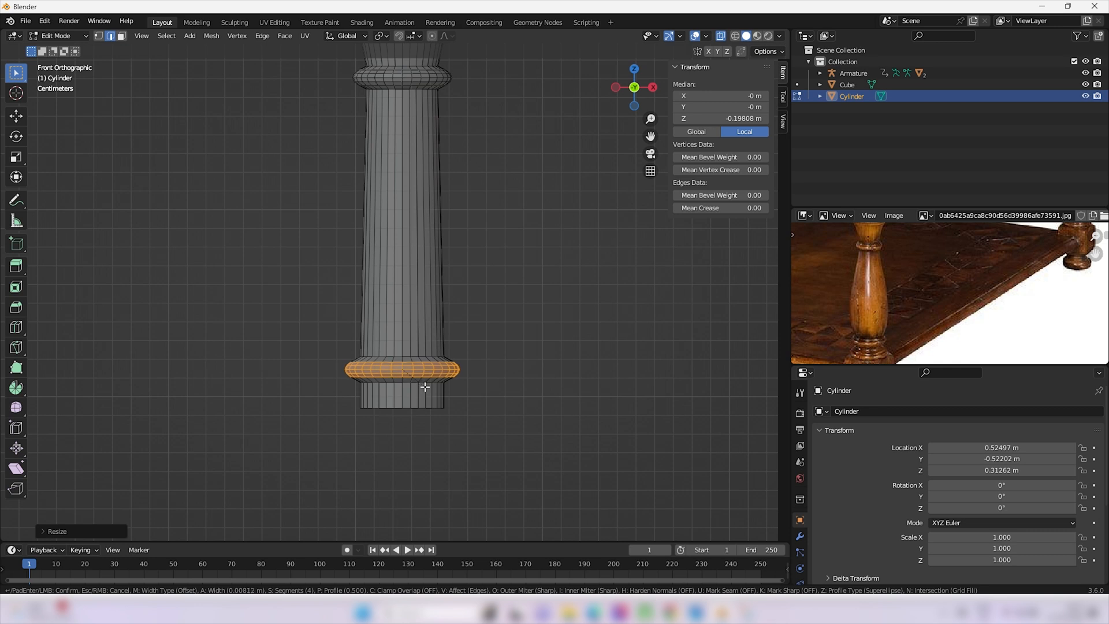
left_click(426, 388)
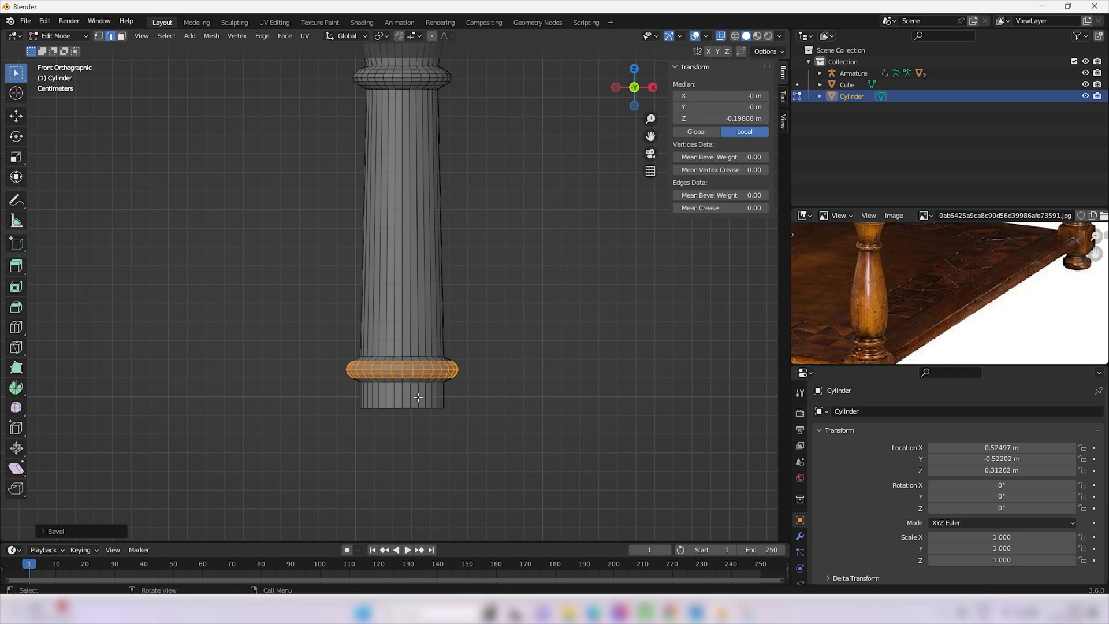
- Round the lowest band using a centred loop cut scaled about 1.55 and a four-segment bevel about 0.008 m wide
left_click(418, 396)
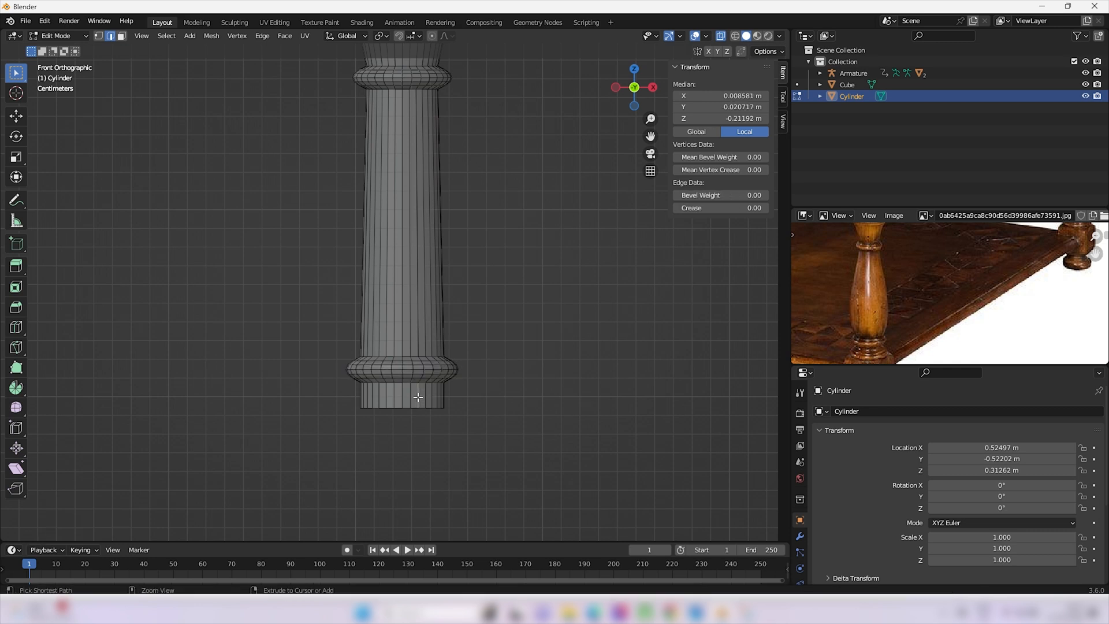
key("ctrl+r")
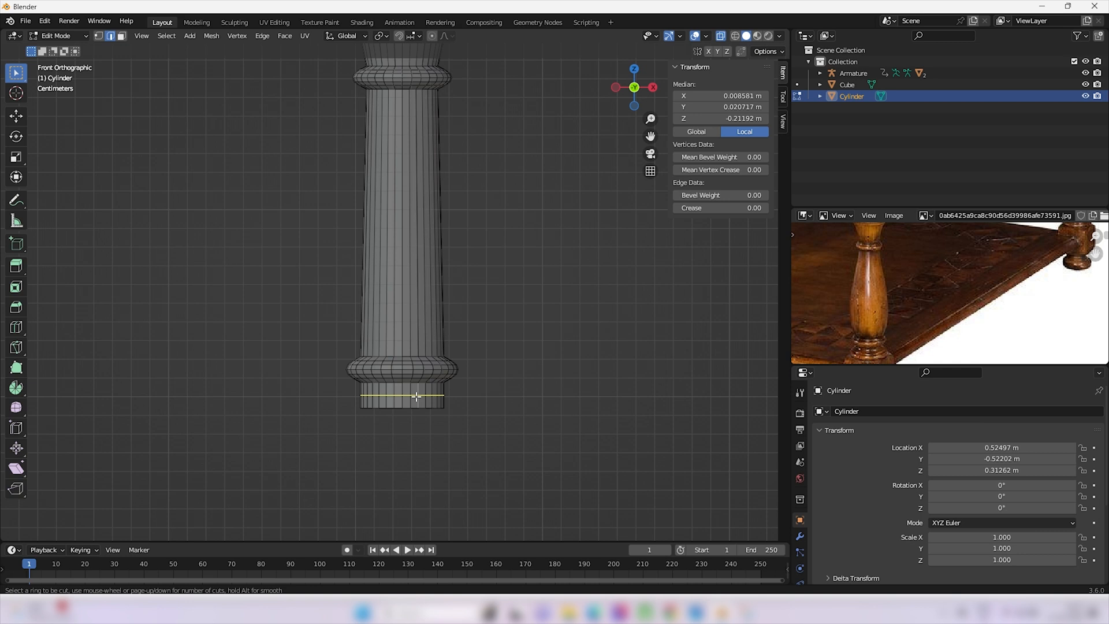
left_click(416, 396)
right_click(417, 396)
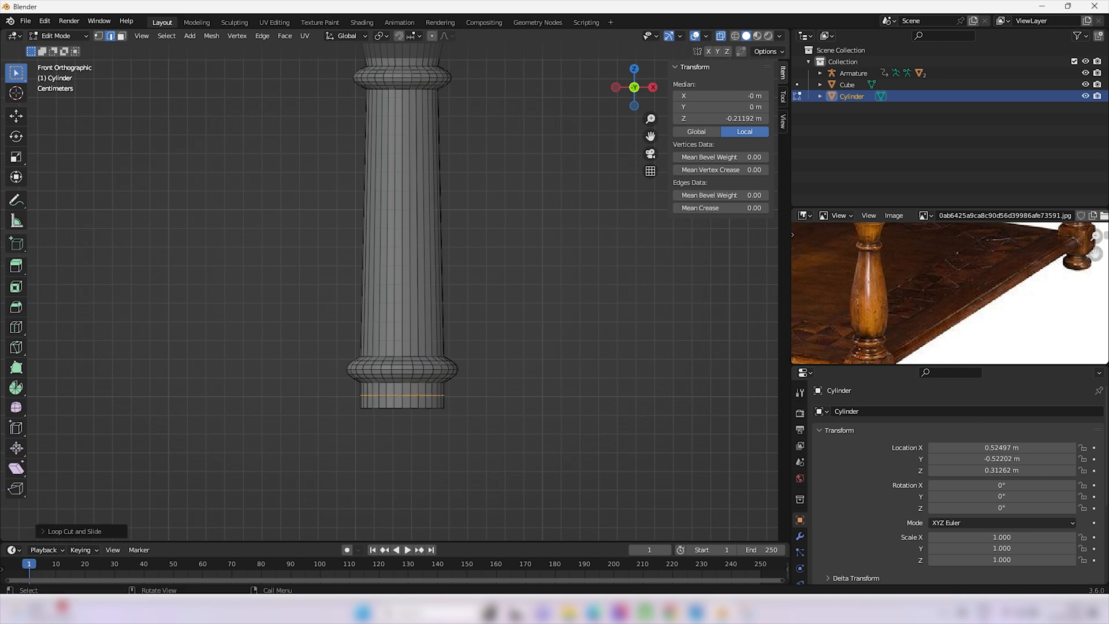
key("s")
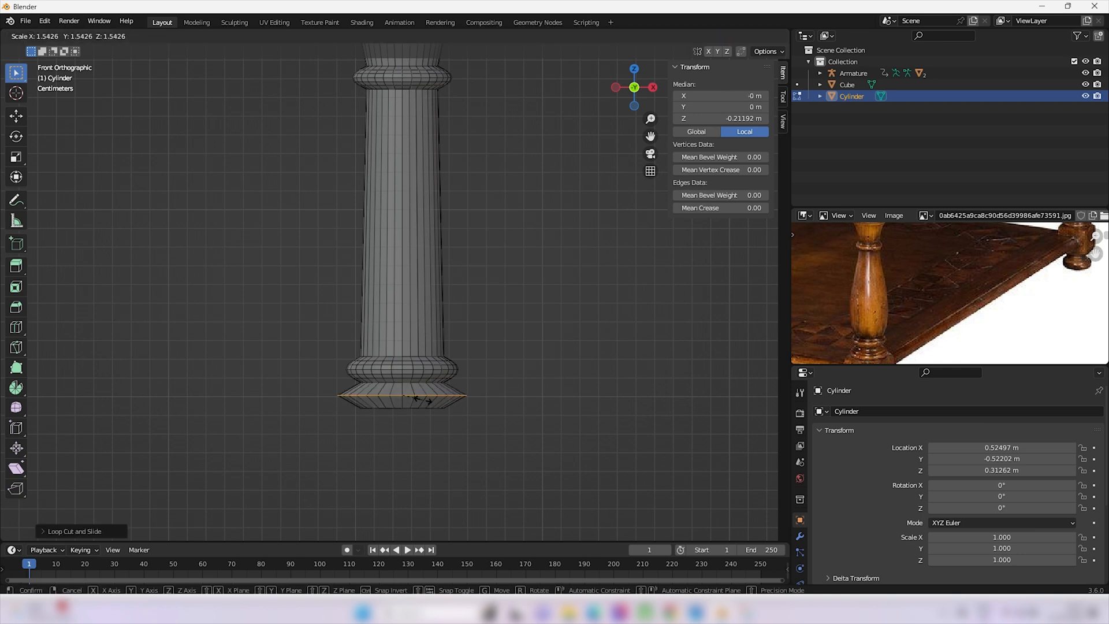
left_click(420, 397)
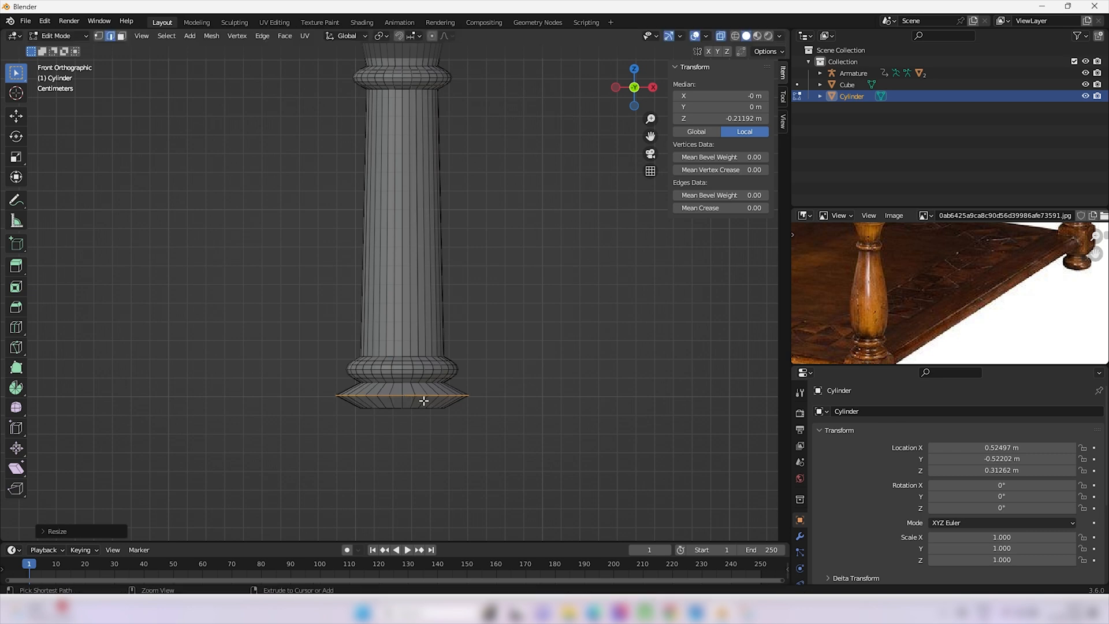
key("ctrl+b")
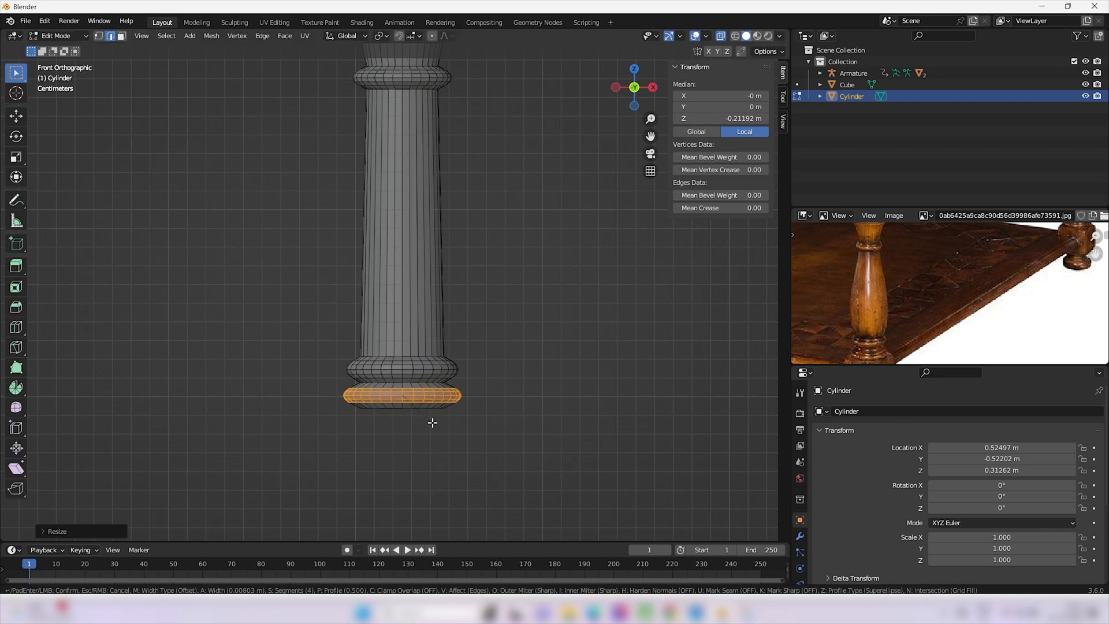
left_click(434, 426)
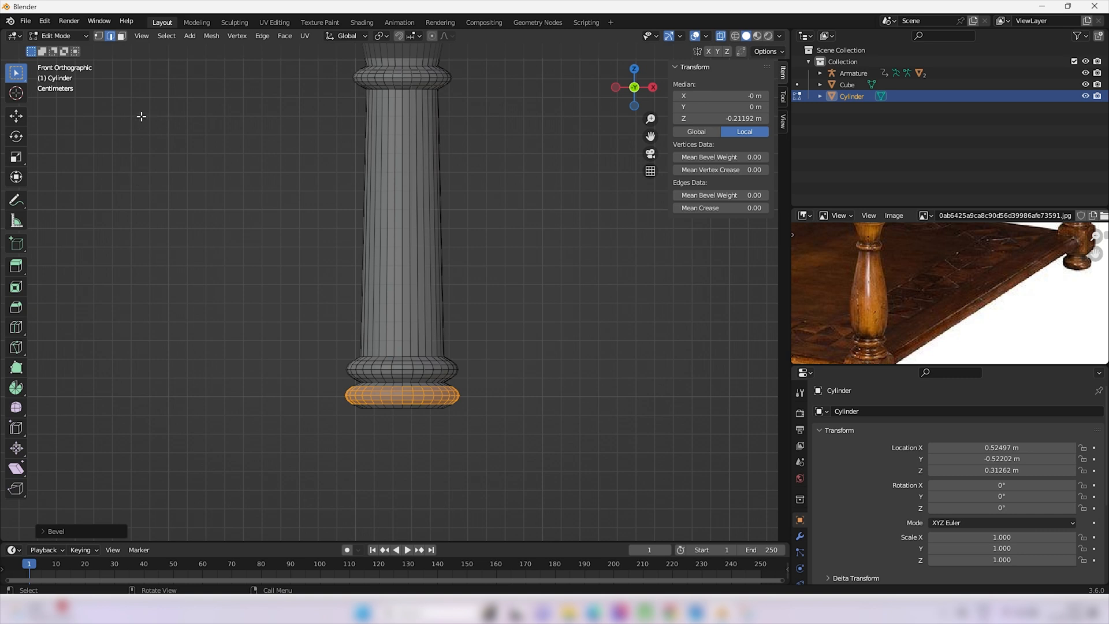
- Add two loop cuts around the long shaft, sliding one to about -0.076 m and the other to about -0.160 m in local Z
left_click(402, 146)
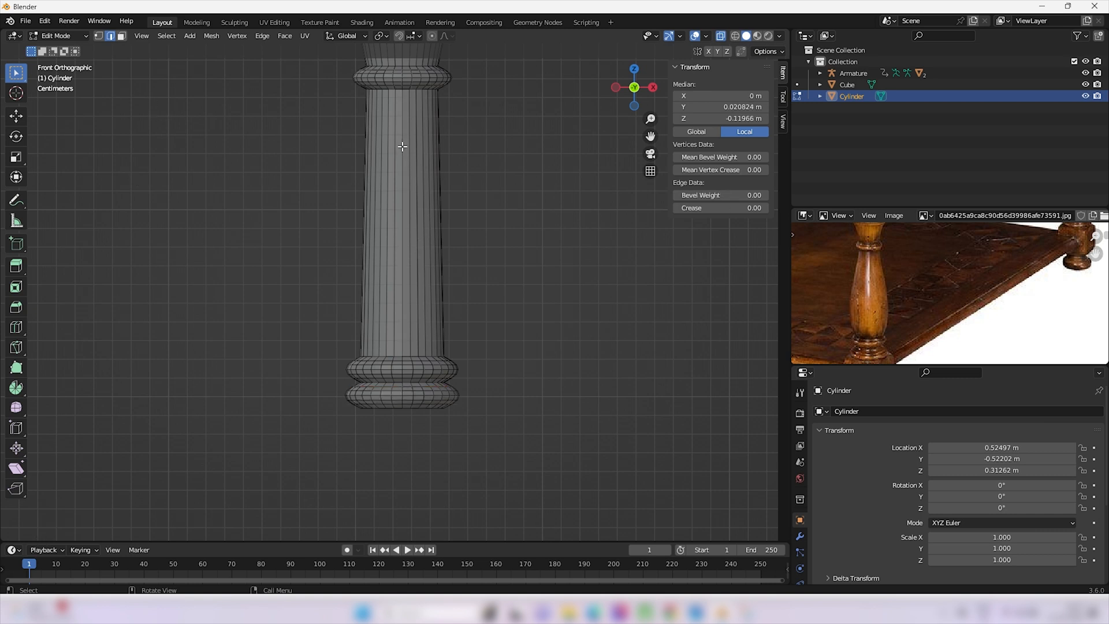
key("ctrl+r")
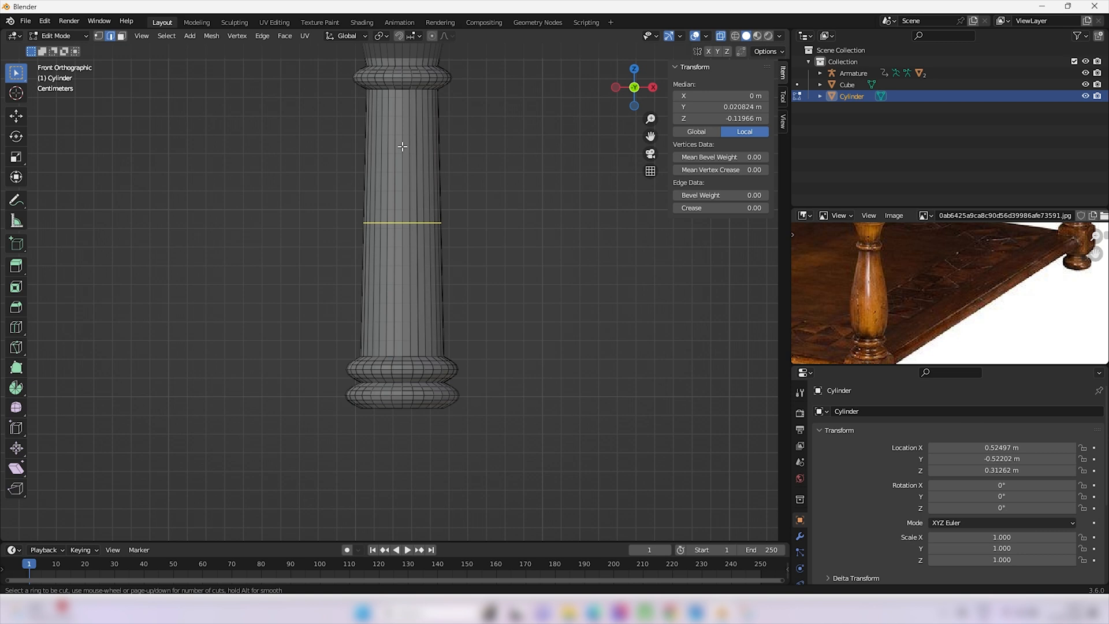
left_click(402, 147)
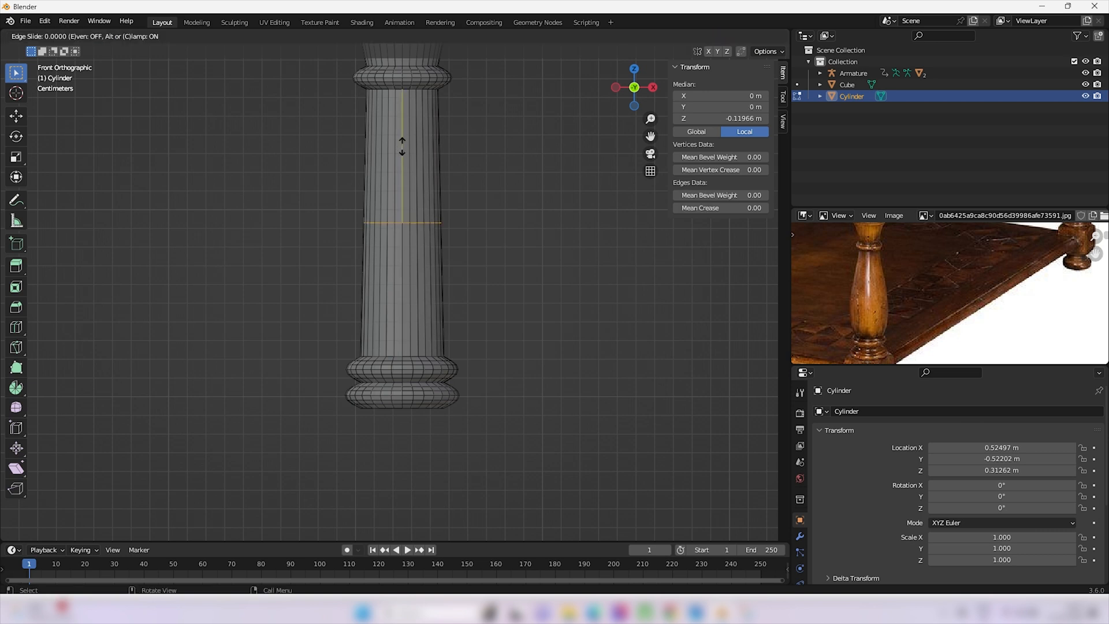
left_click(428, 68)
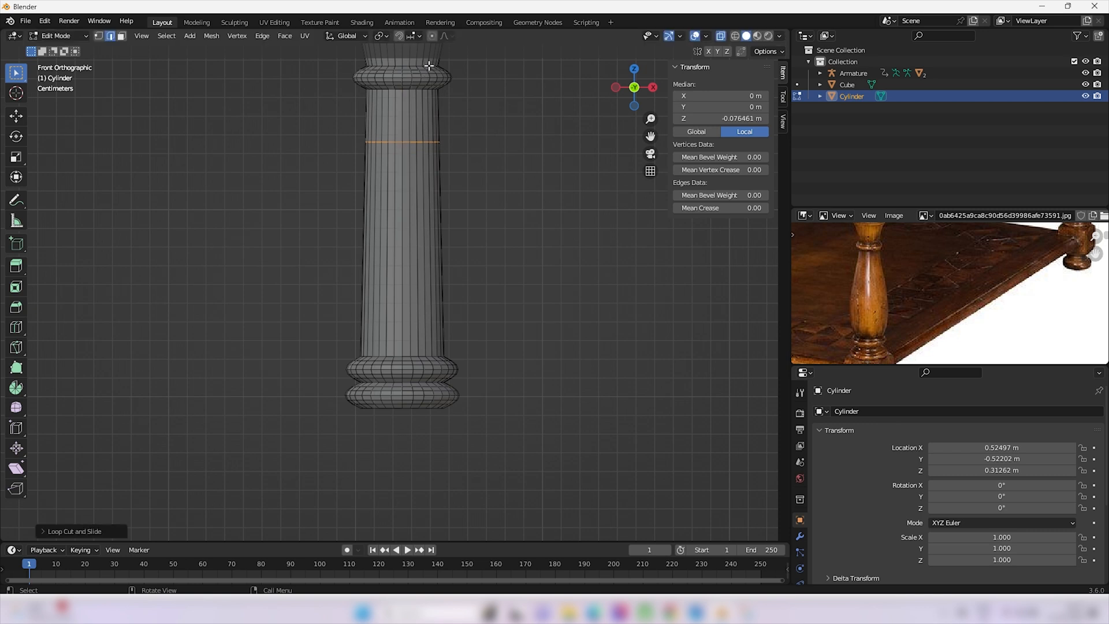
left_click(398, 244)
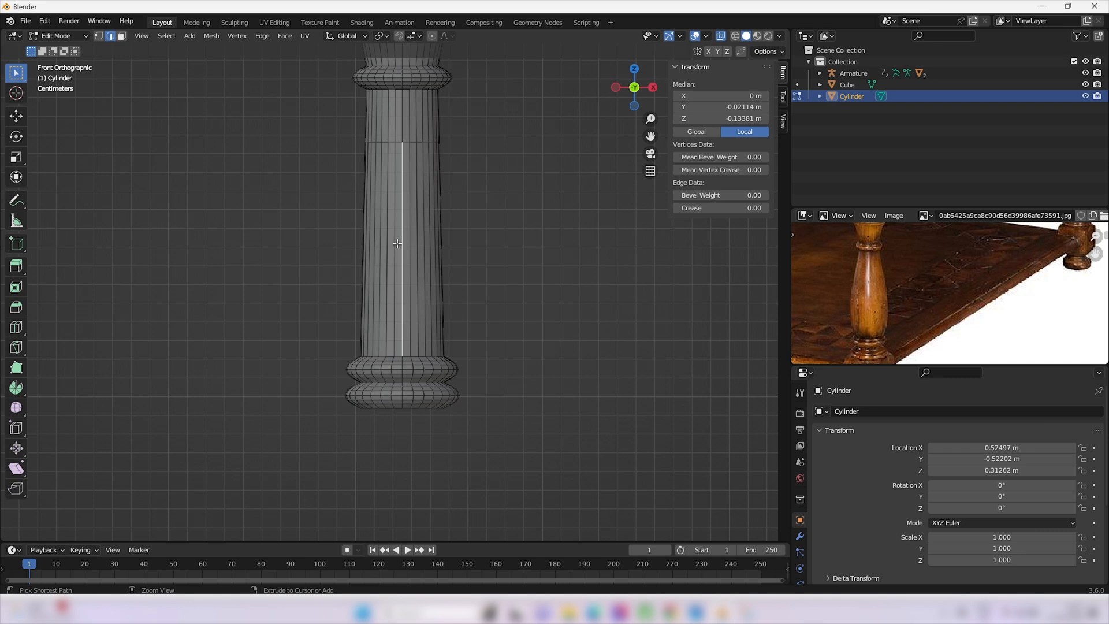
key("ctrl+r")
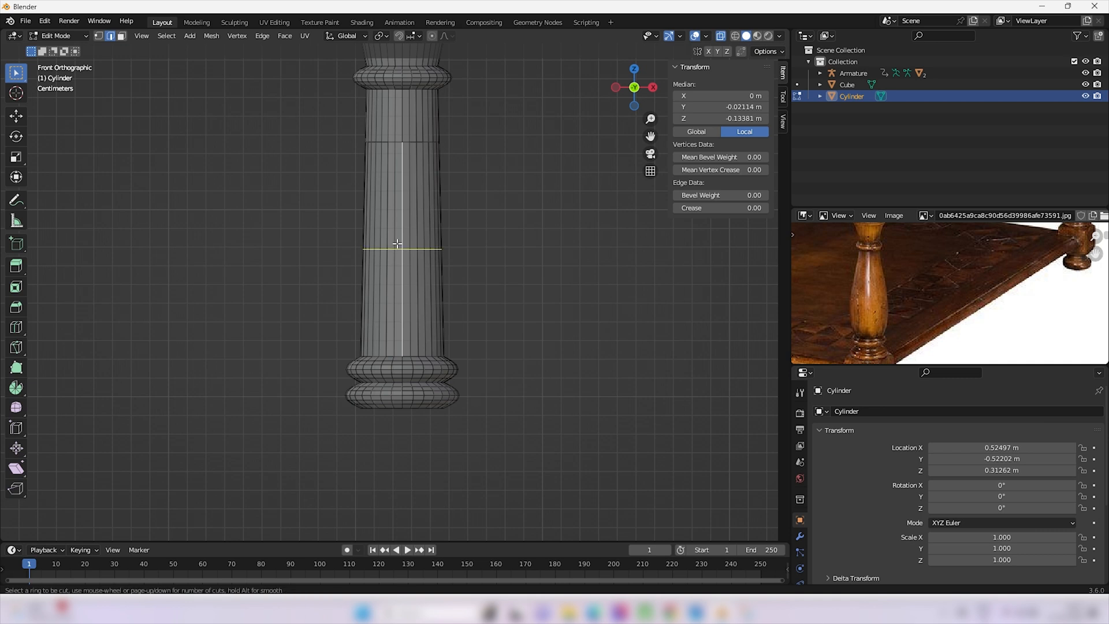
left_click(398, 244)
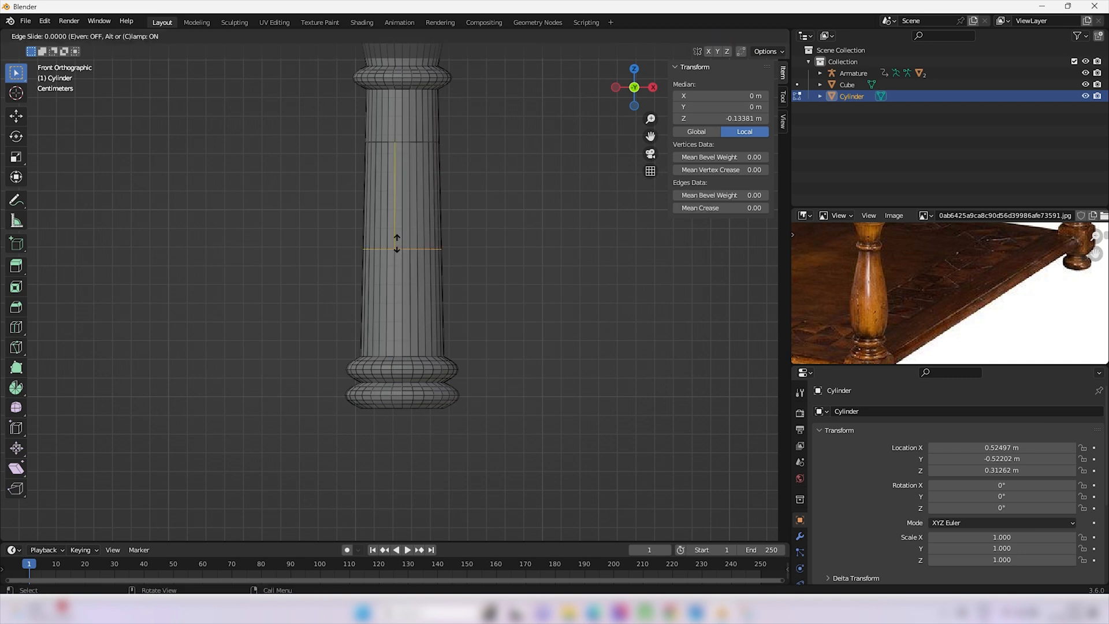
left_click(406, 293)
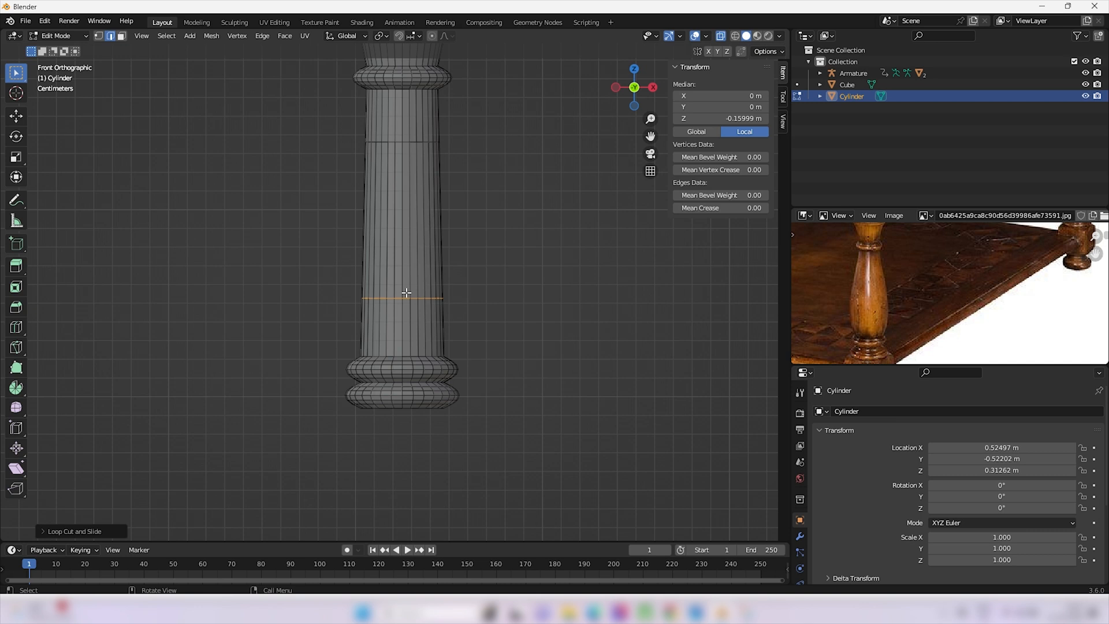
- Scale the lower shaft loop outward by about 1.57 and bevel it with four segments to form a rounded bulge
key("s")
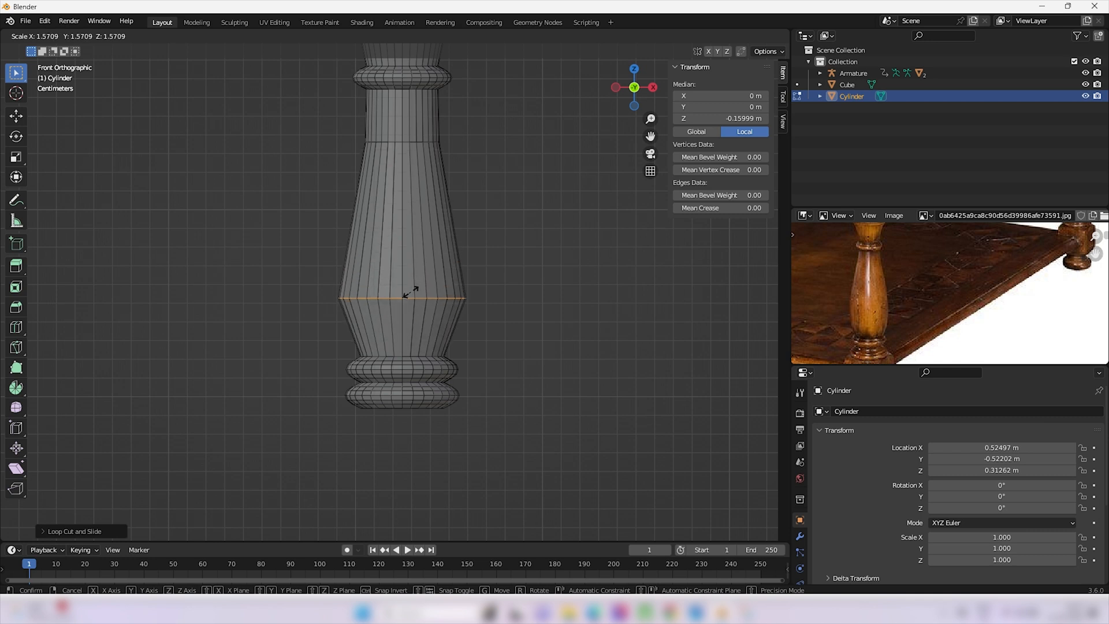
left_click(411, 291)
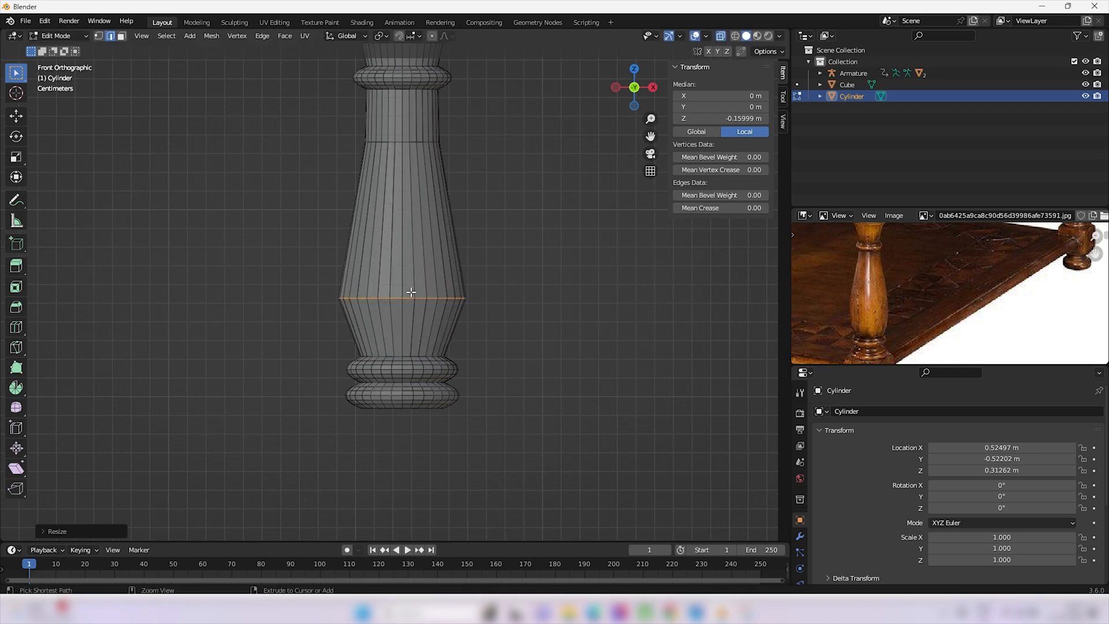
key("ctrl+b")
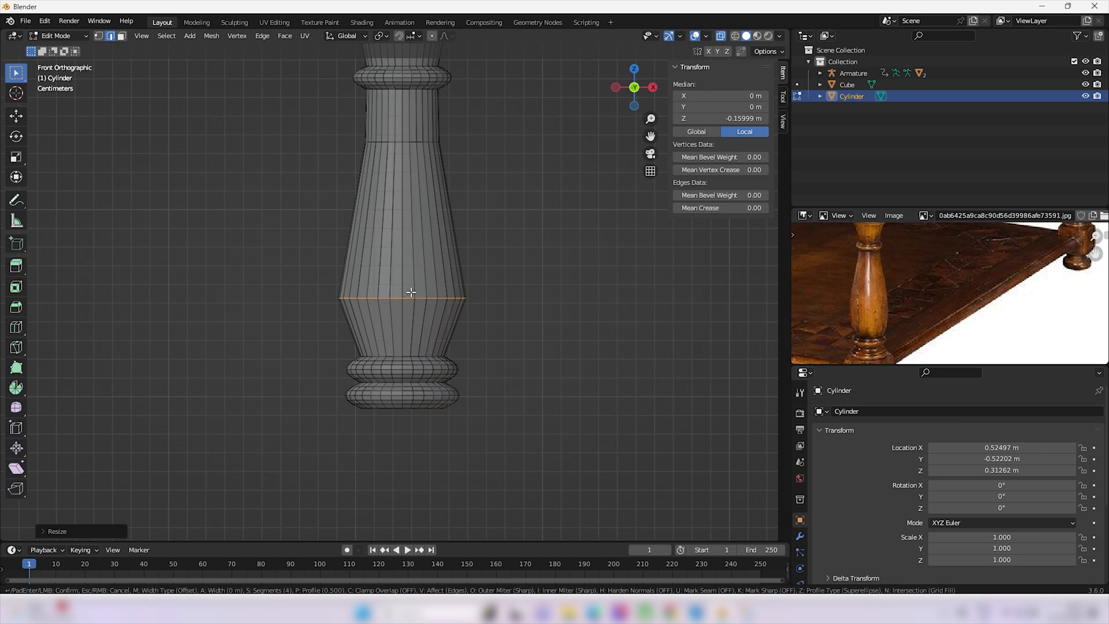
left_click(451, 350)
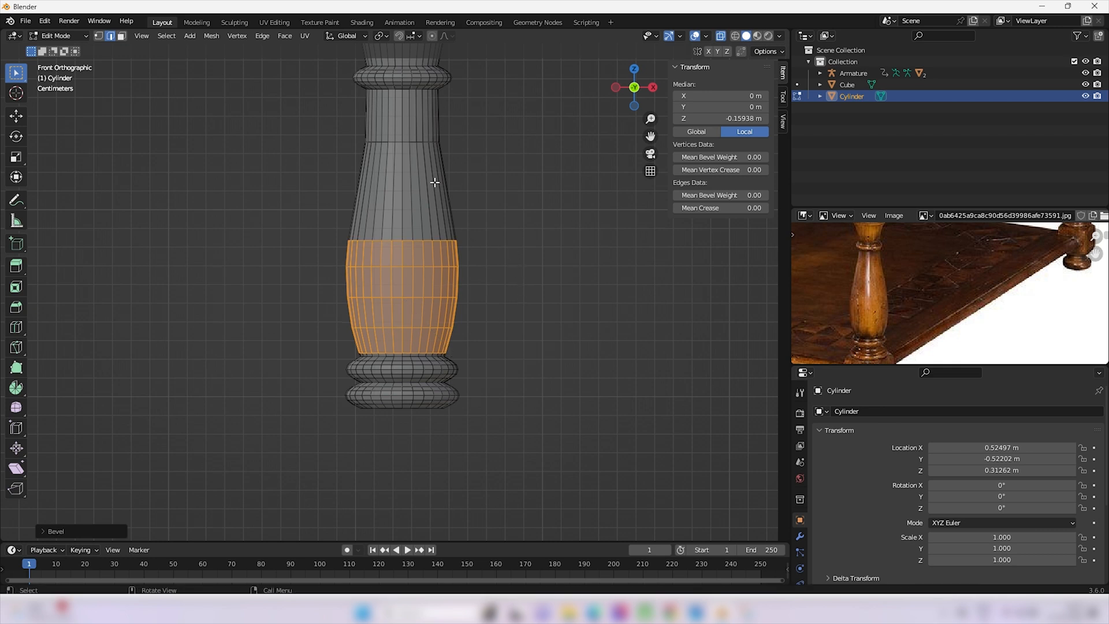
- Bevel the upper shaft edge loop below the collar with five segments about 0.025 m wide, and return to Object Mode
left_click(409, 142)
scroll(409, 142, "up", 4)
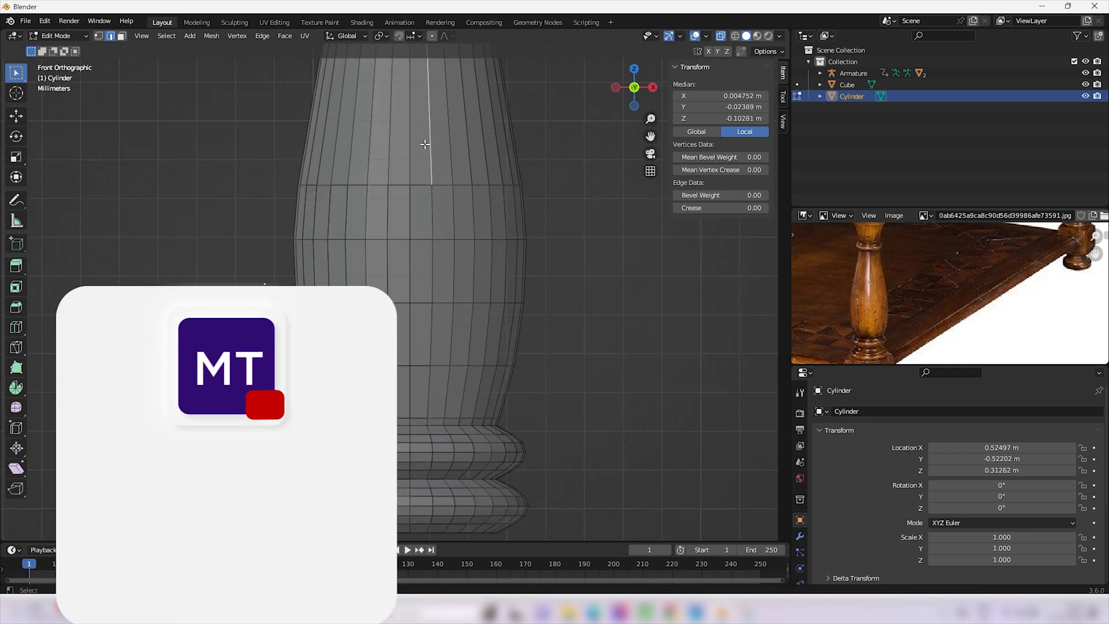
middle_click_drag(451, 303, 447, 326, "shift")
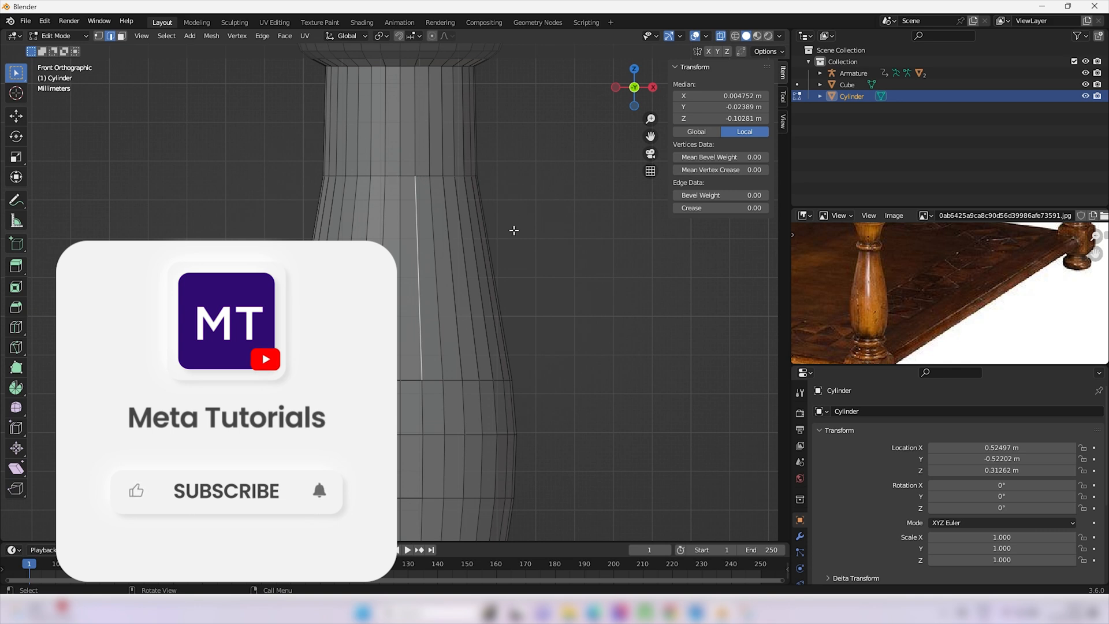
left_click(424, 177)
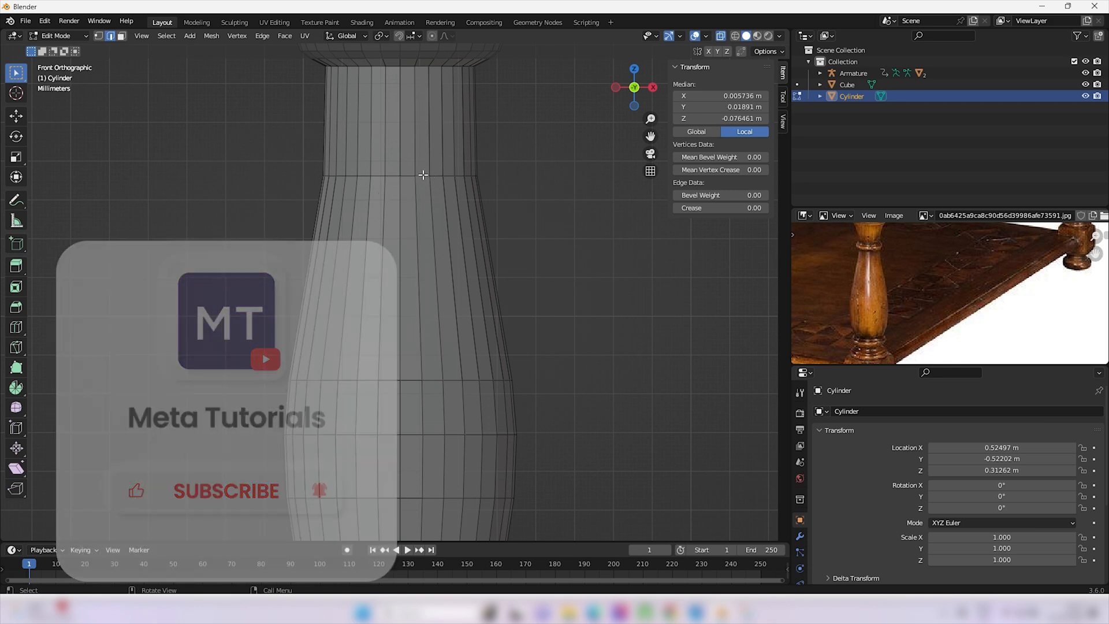
left_click(429, 179)
left_click(420, 175)
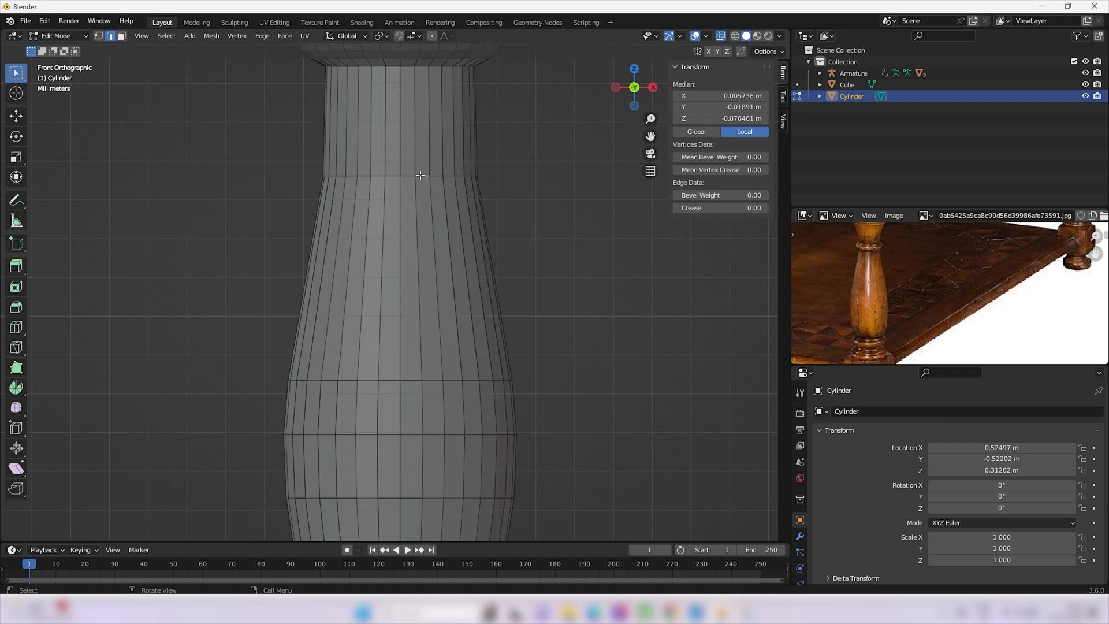
left_click(420, 176, "alt")
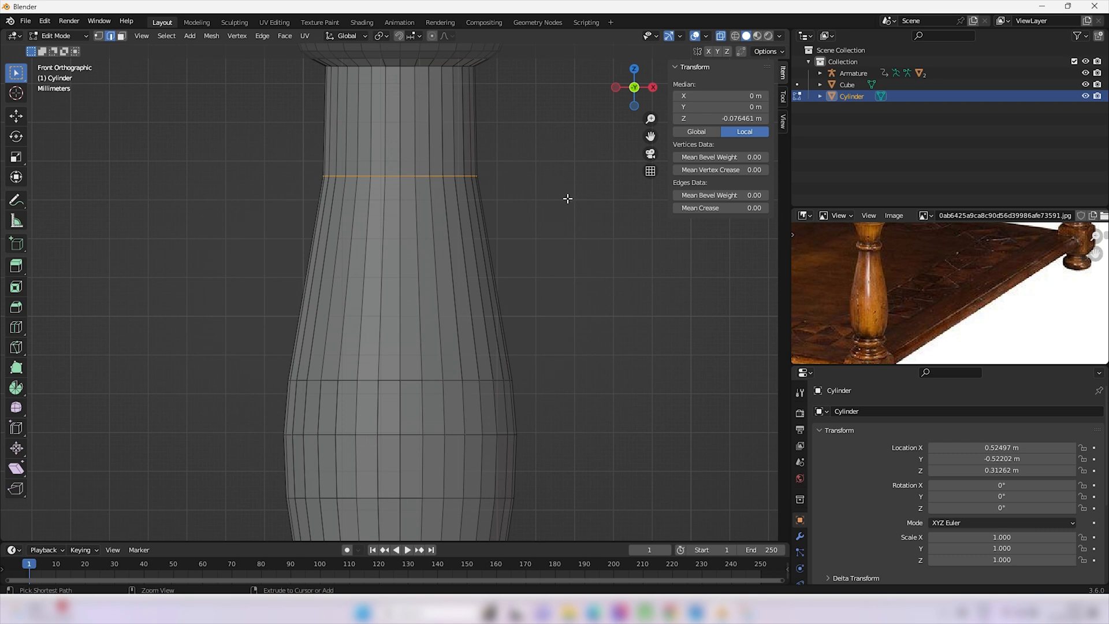
key("ctrl+b")
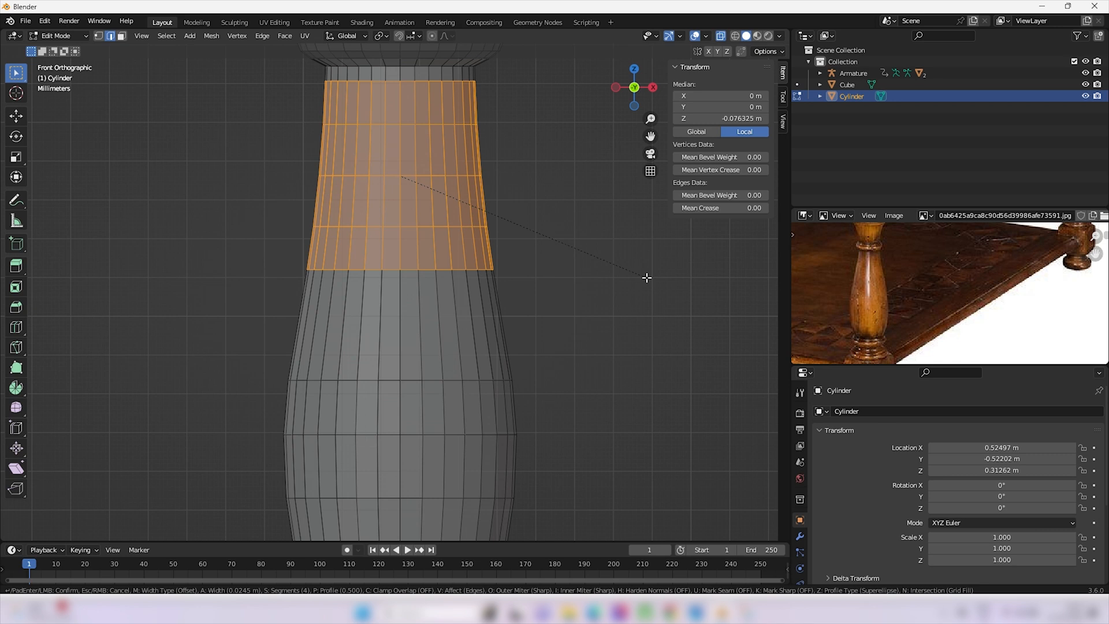
scroll(646, 278, "up", 1)
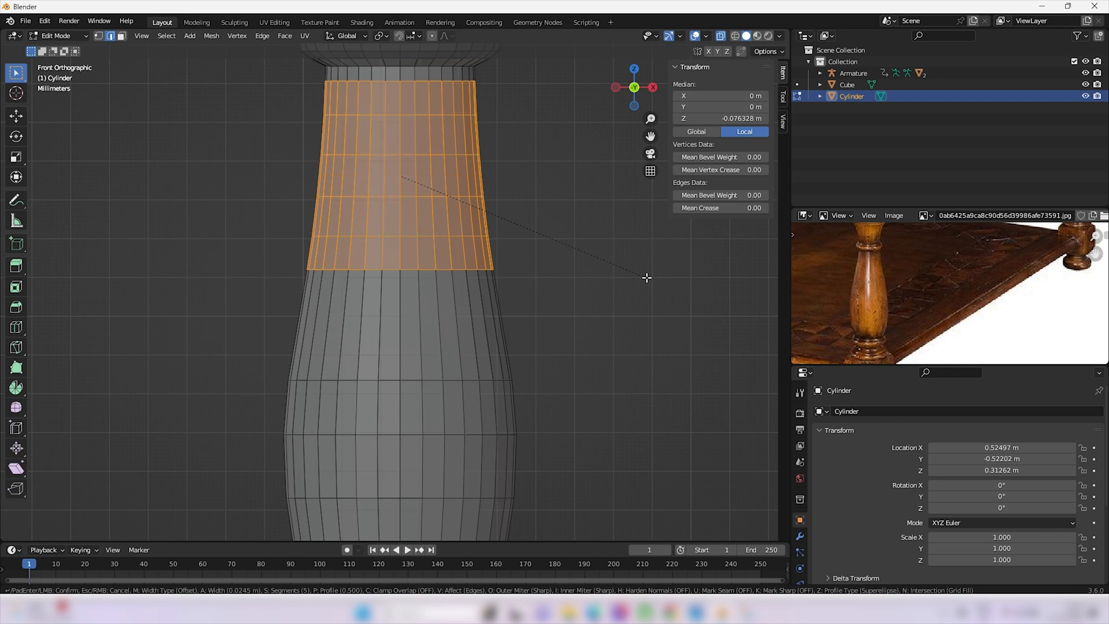
left_click(646, 278)
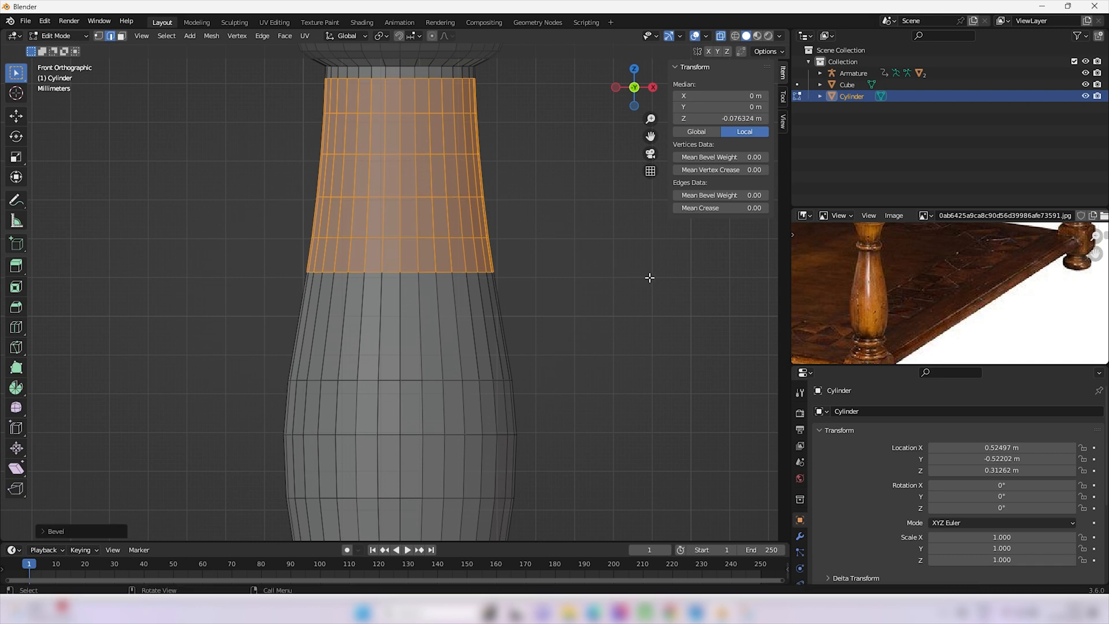
scroll(602, 281, "down", 4)
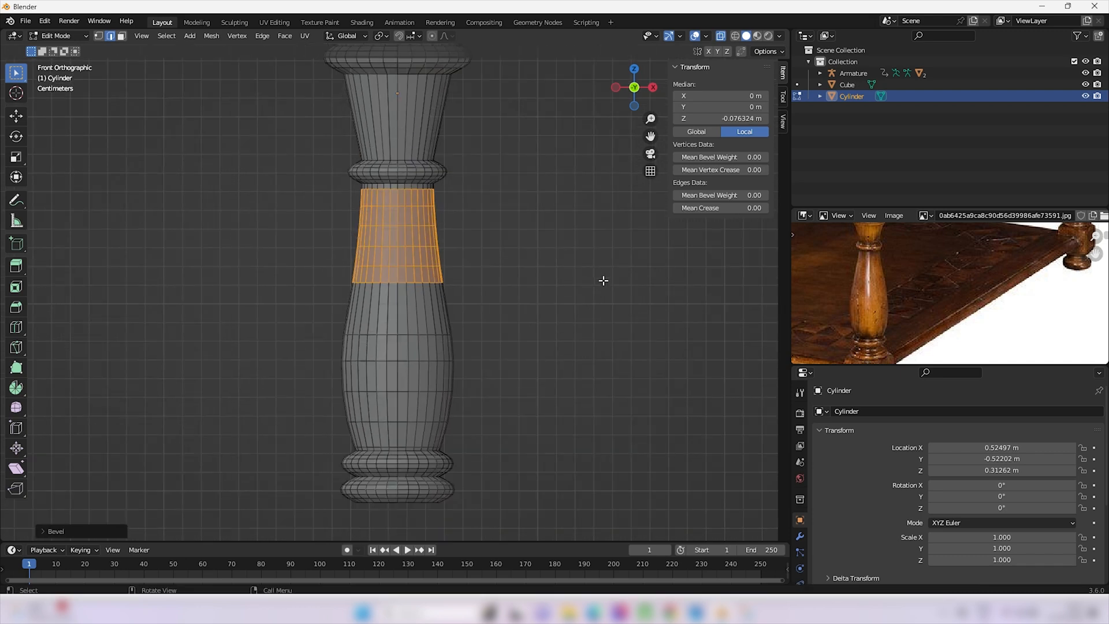
scroll(603, 280, "down", 4)
key("Tab")
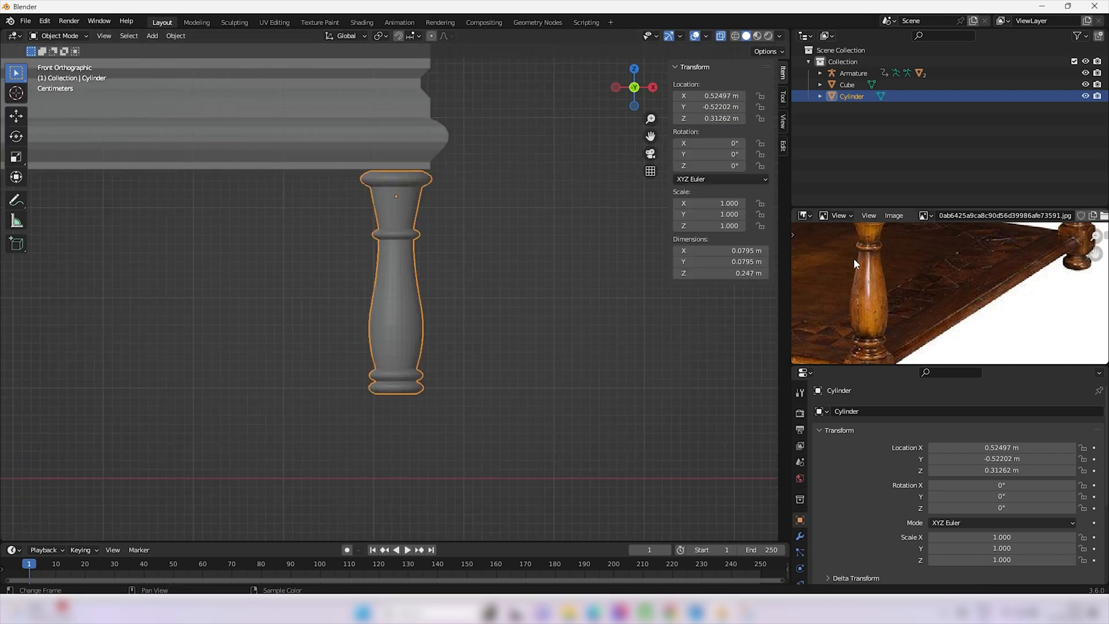
- Add a cube mesh for the reference photo's block under the leg and scale it down uniformly to about 0.0867 m
middle_click_drag(892, 255, 869, 229)
middle_click_drag(861, 312, 873, 337)
scroll(465, 298, "down", 5)
middle_click_drag(875, 277, 859, 320)
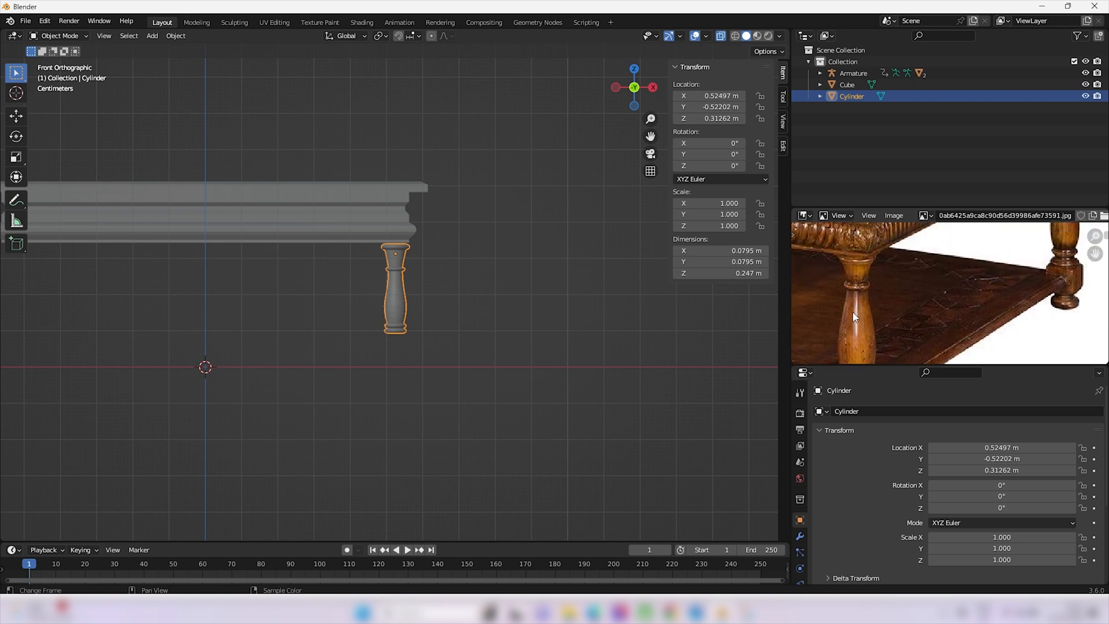
middle_click_drag(854, 358, 848, 300)
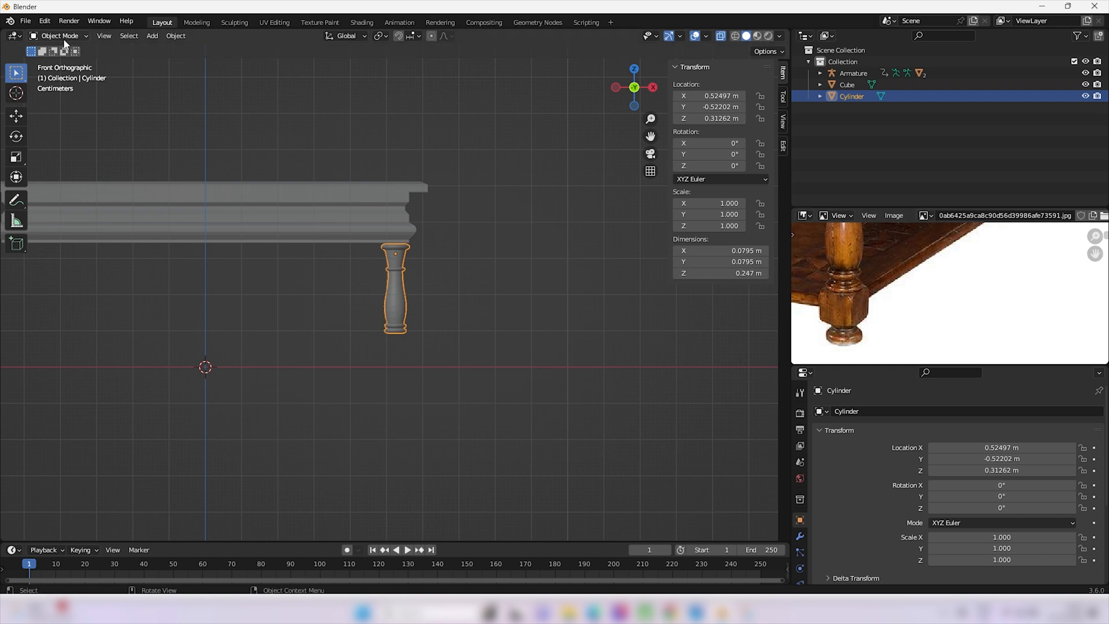
left_click(456, 303)
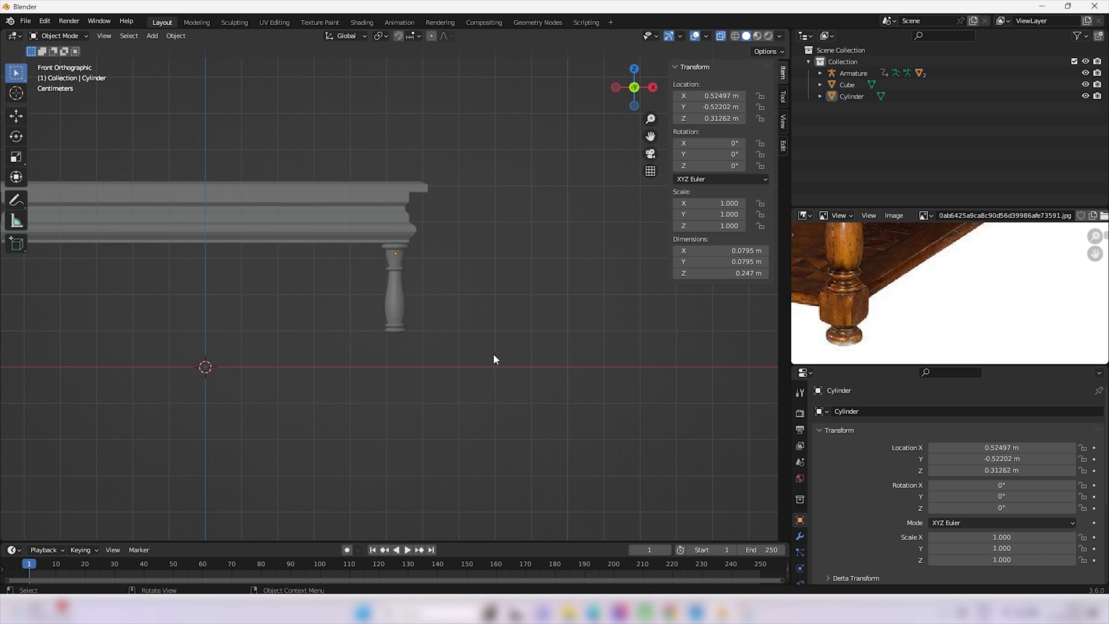
key("shift+a")
mouse_move(493, 355)
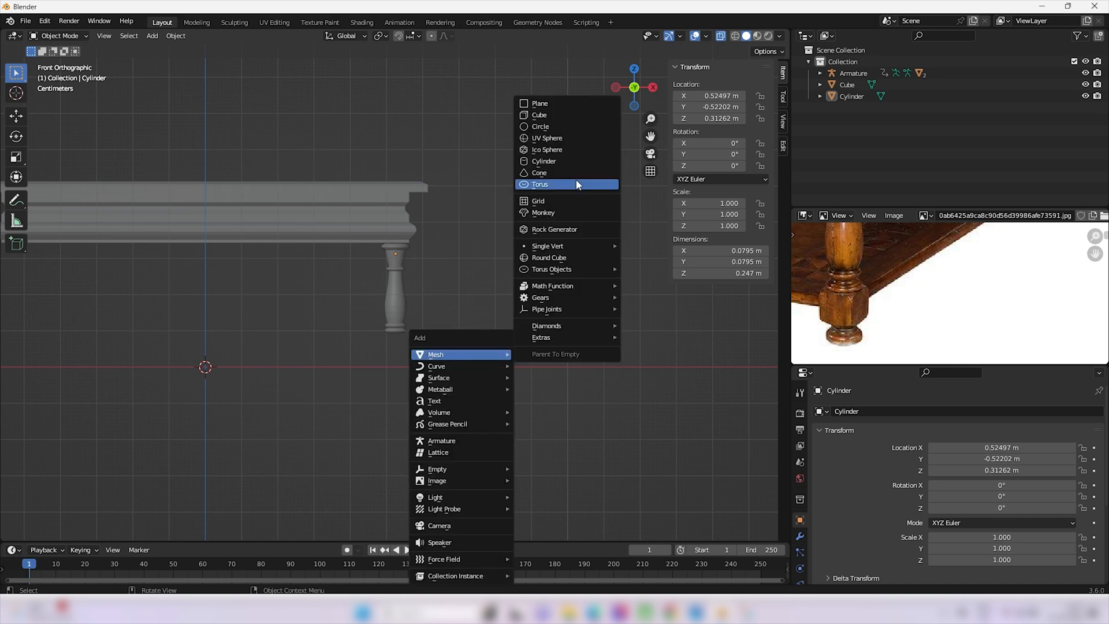
left_click(570, 115)
scroll(452, 292, "down", 3)
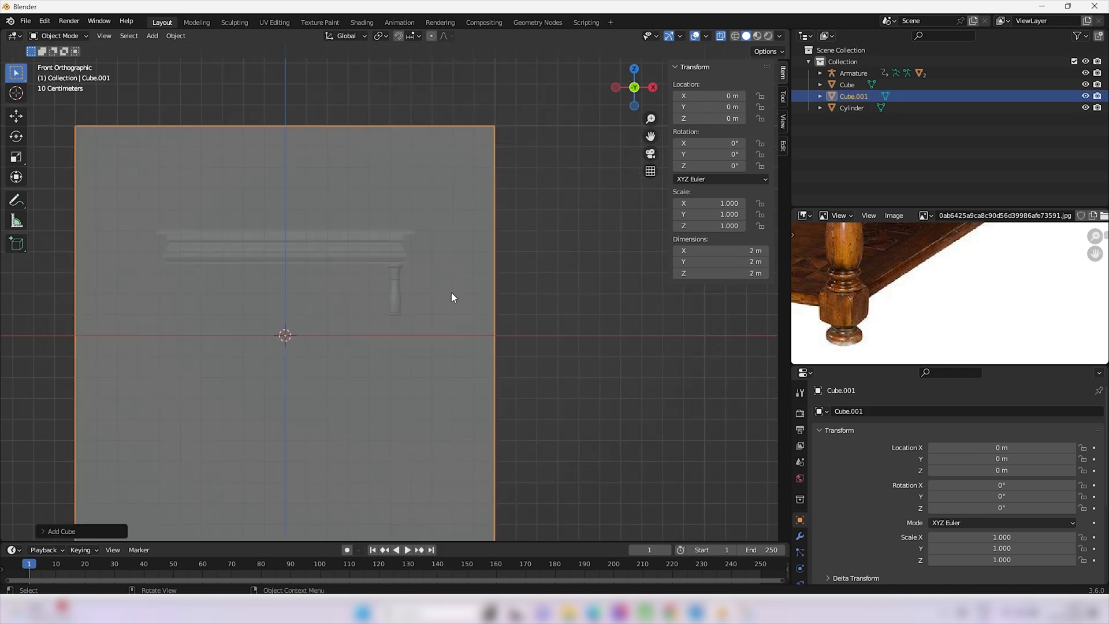
scroll(452, 293, "down", 2)
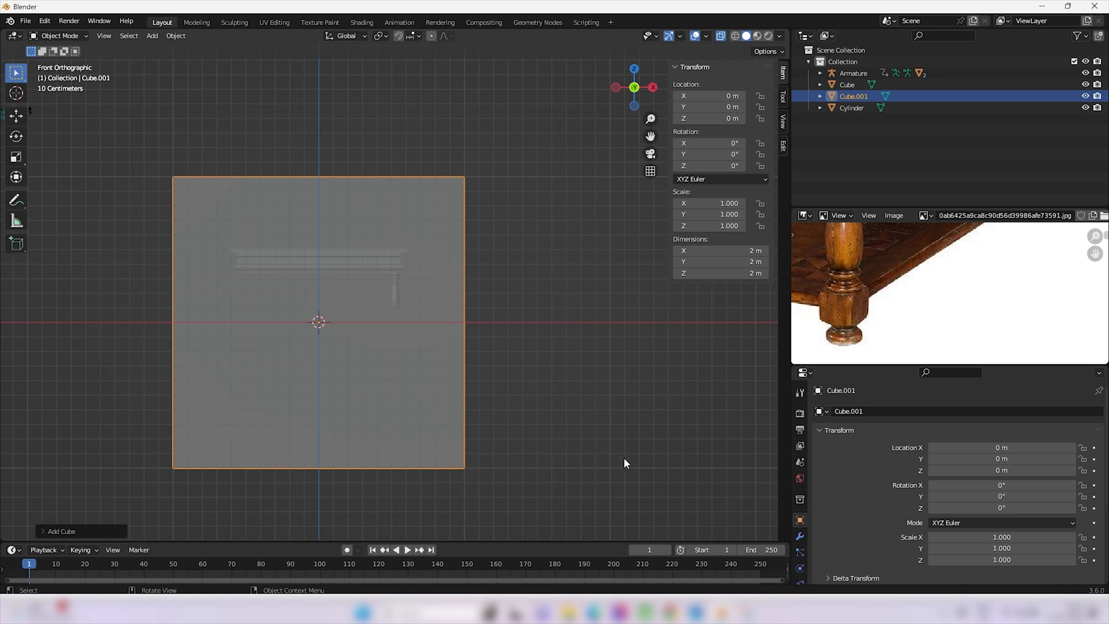
key("s")
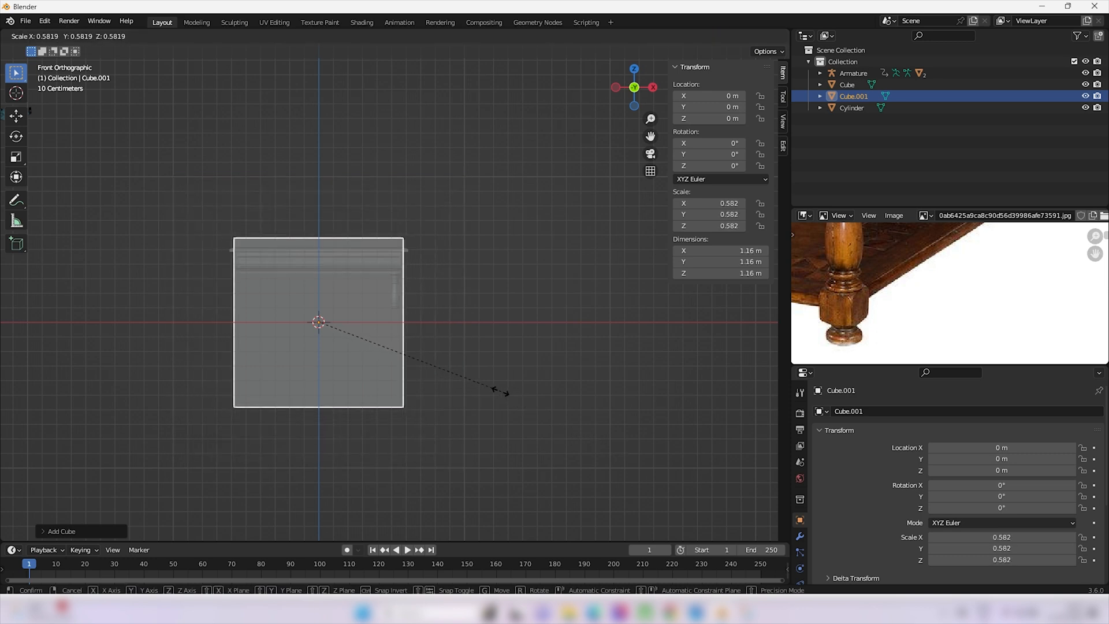
left_click(333, 323)
- Move the cube beneath the turned leg, to about X 0.526 m and Z 0.050 m
scroll(306, 328, "up", 6)
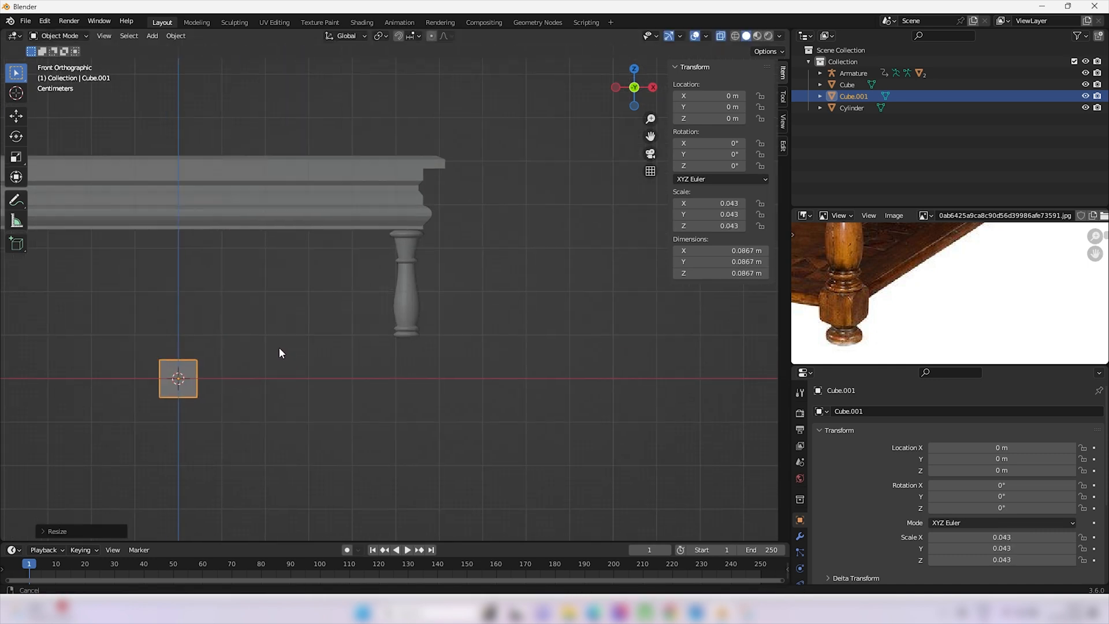
middle_click_drag(278, 352, 502, 322, "shift")
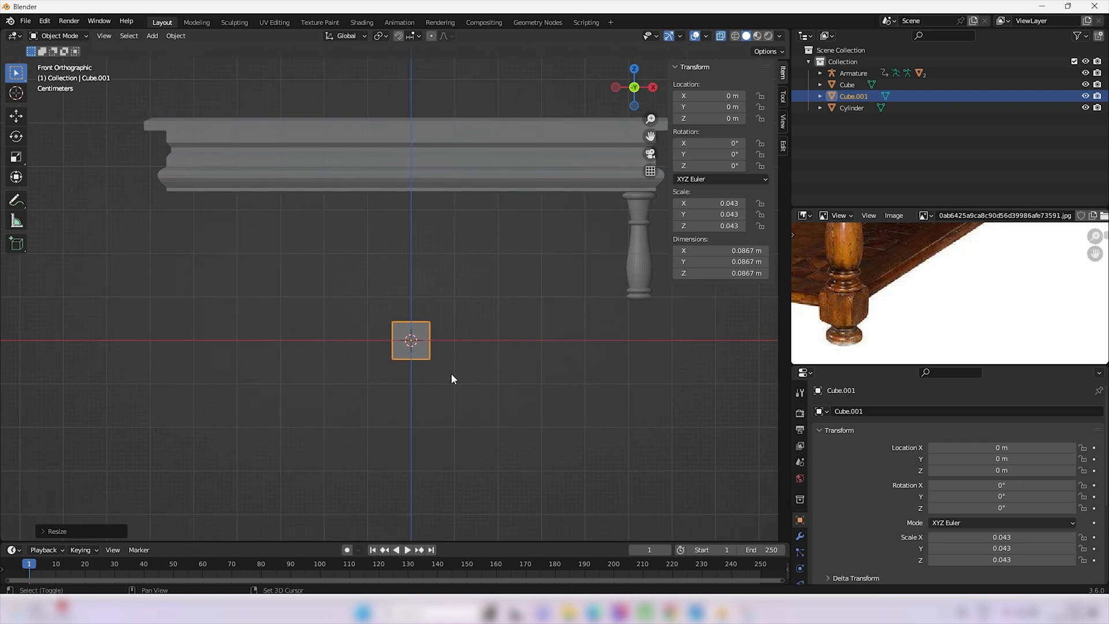
mouse_move(452, 373)
middle_mouse_down("shift")
mouse_move(402, 340)
mouse_move(482, 368)
mouse_move(444, 353)
middle_mouse_up("shift")
scroll(476, 361, "up", 1)
scroll(502, 368, "up", 1)
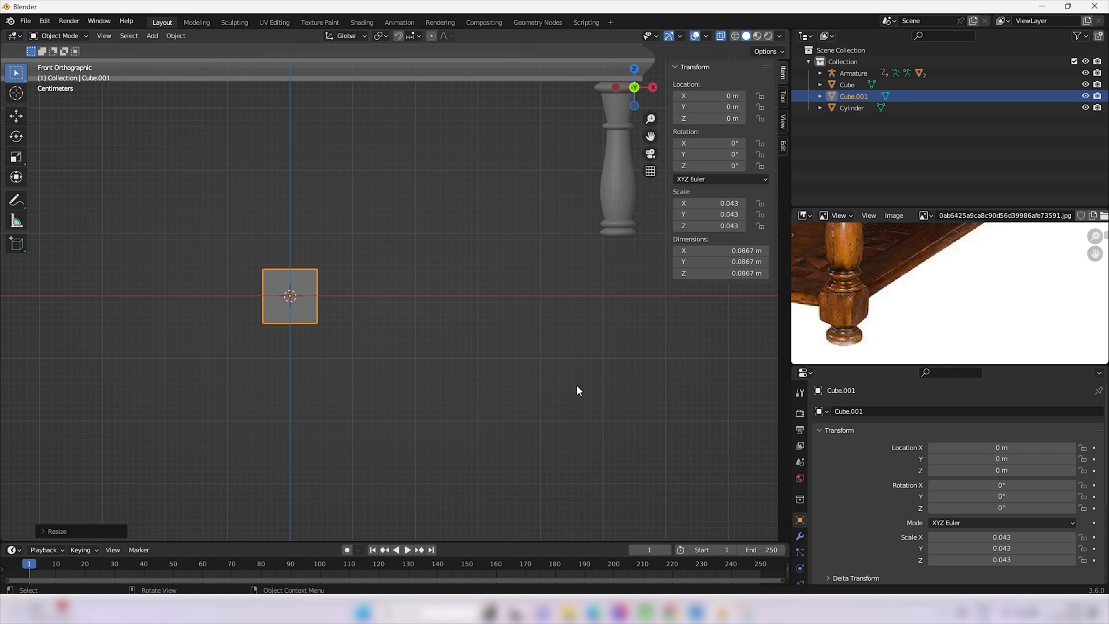
key("g")
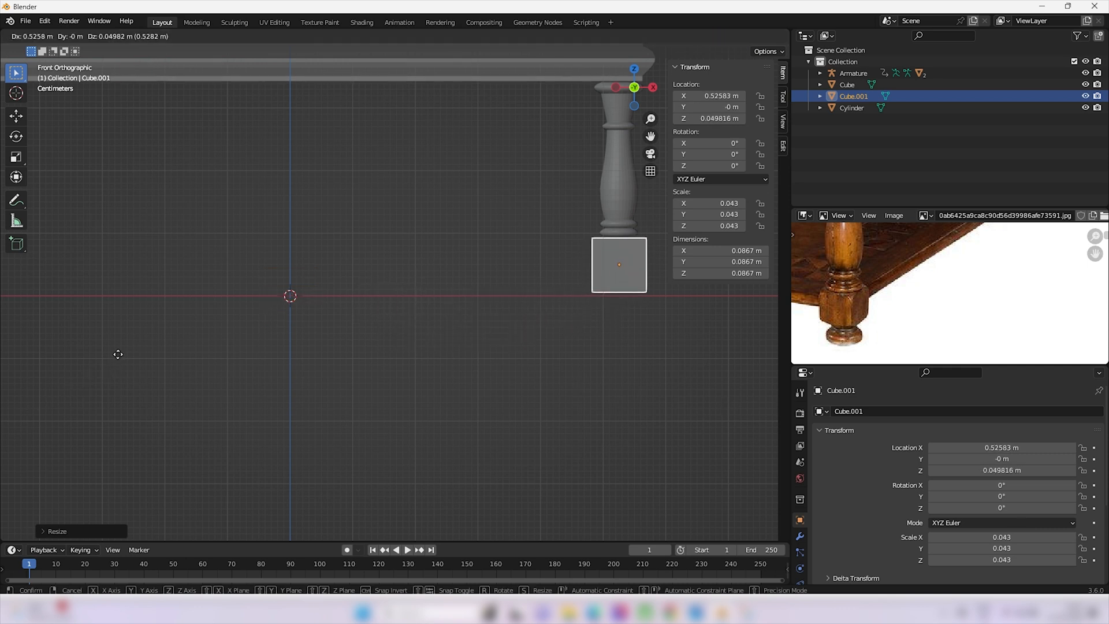
left_click(118, 354)
- Scale the cube to about 0.0556 m per side and raise it along Z to about 0.0655 m, just under the leg's base
scroll(112, 361, "down", 2)
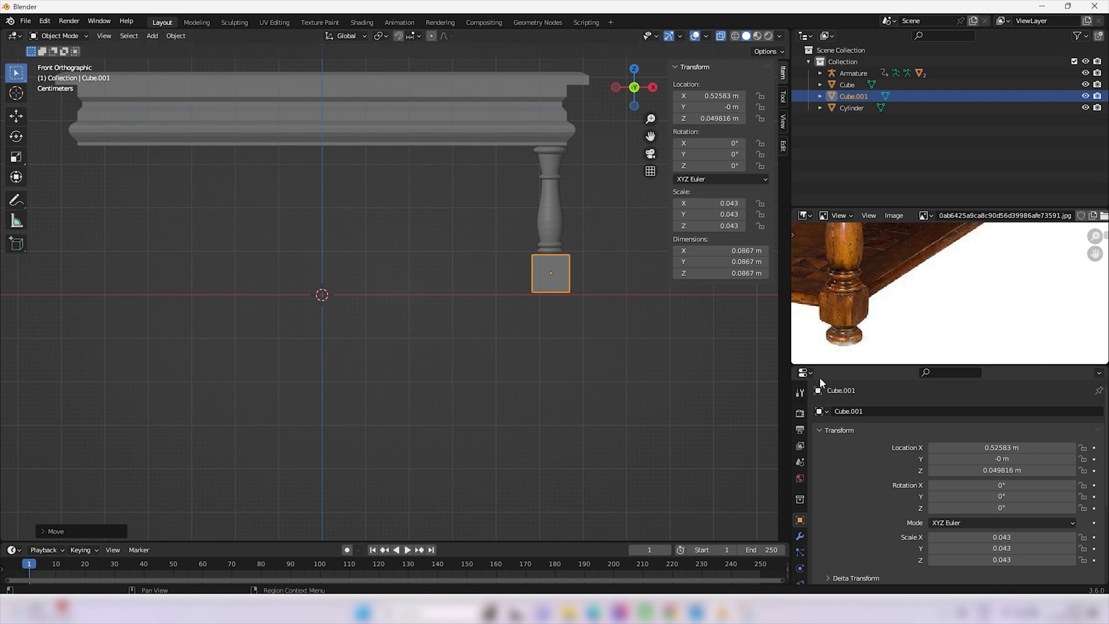
scroll(541, 326, "up", 2)
middle_click_drag(618, 325, 405, 359, "shift")
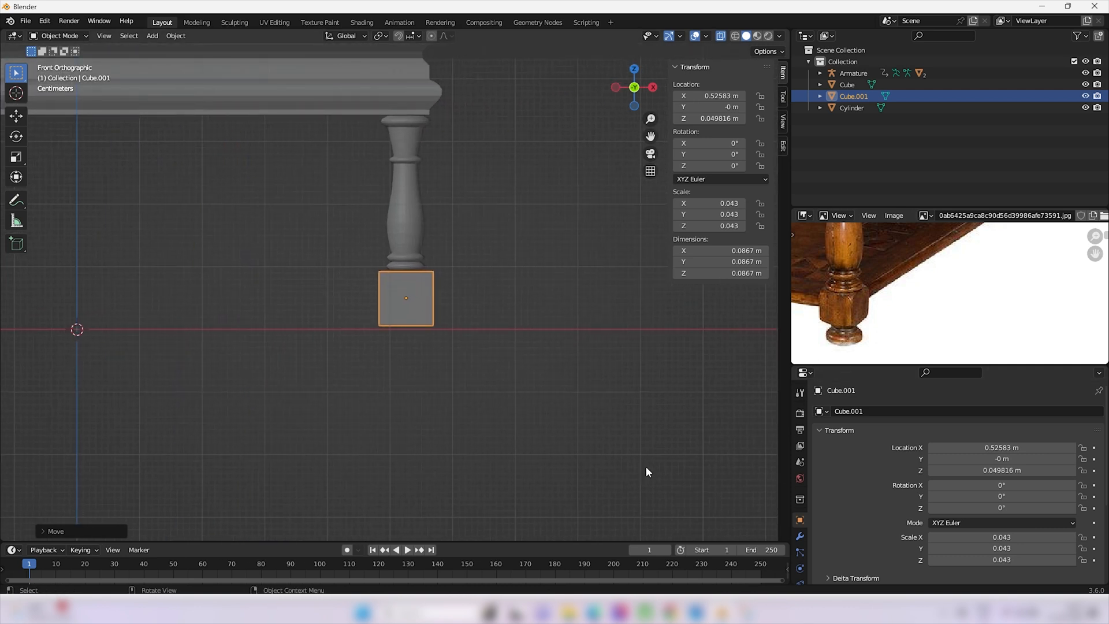
key("s")
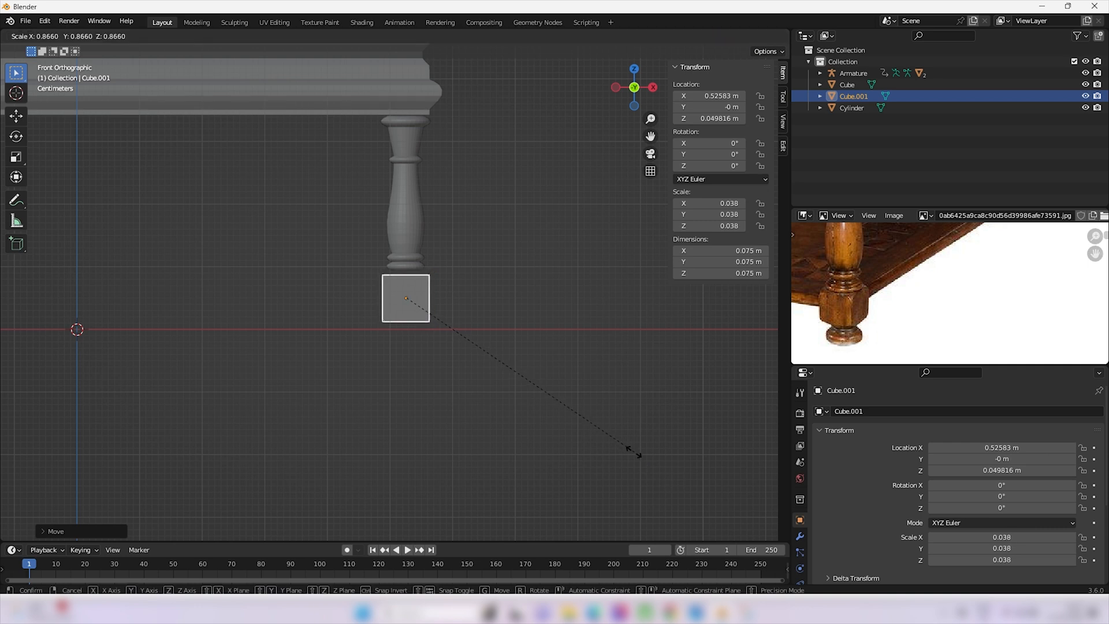
left_click(569, 419)
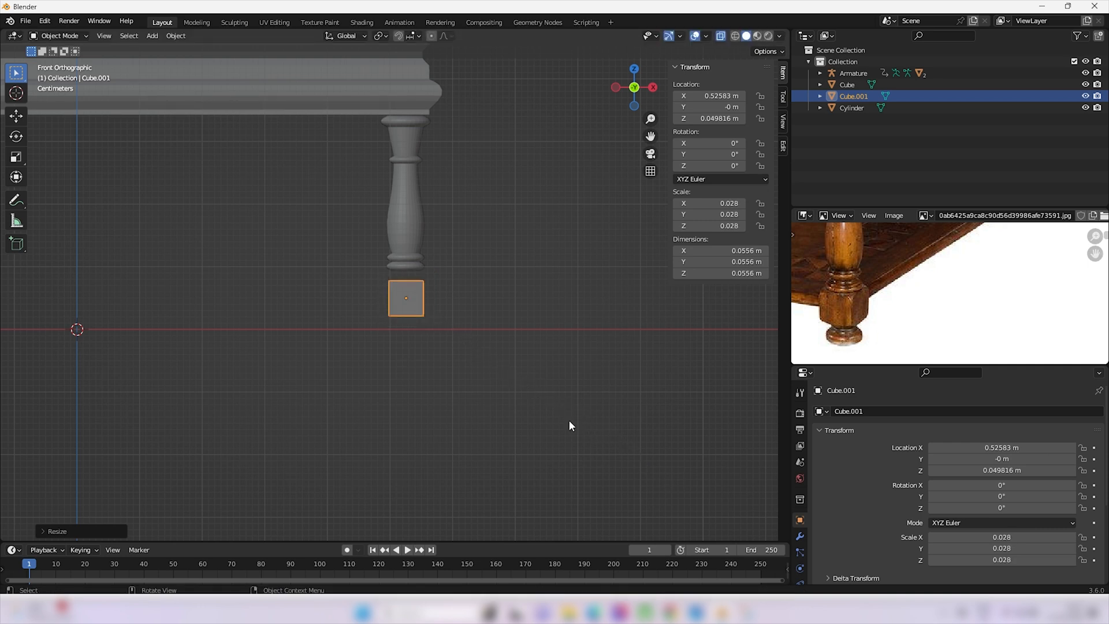
key("g")
key("z")
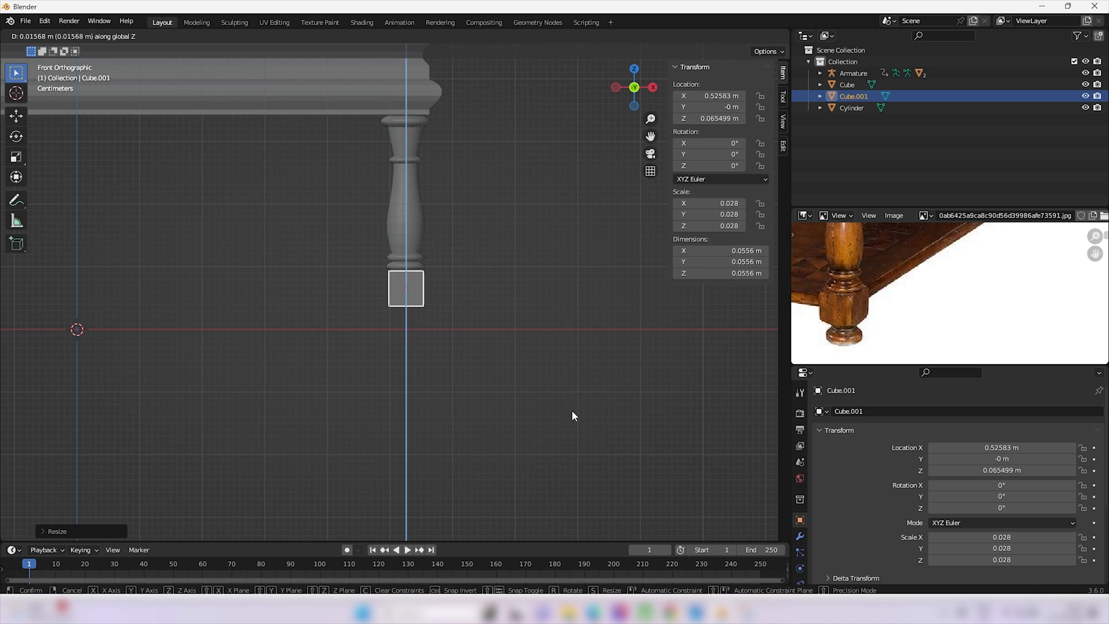
left_click(571, 412)
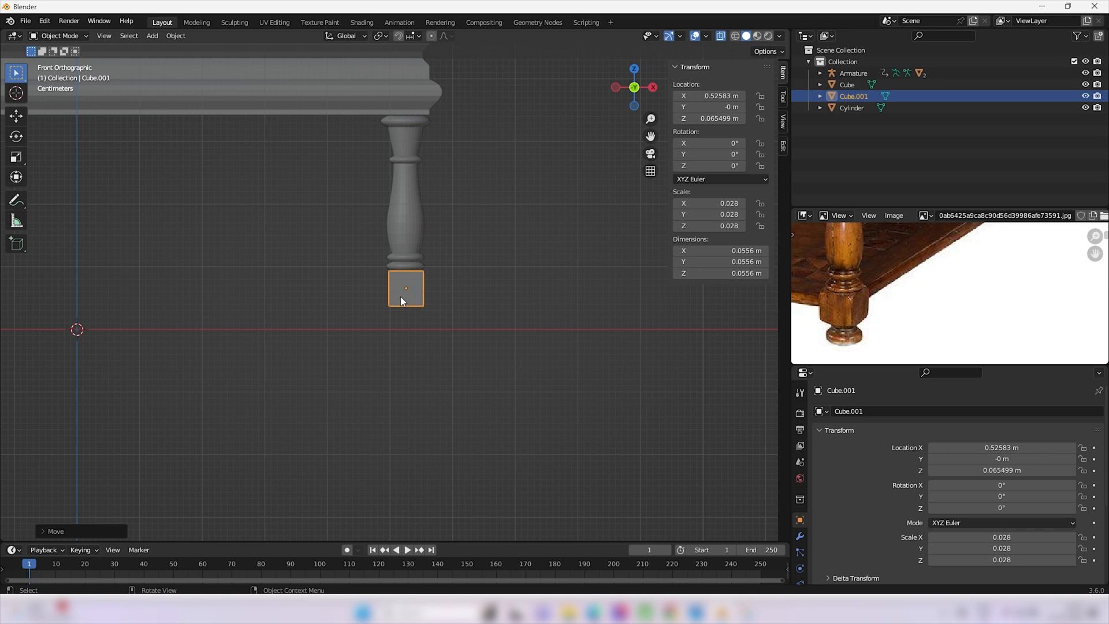
- Try moving the cube along Z in the right orthographic view, and undo that move
key("KP_3")
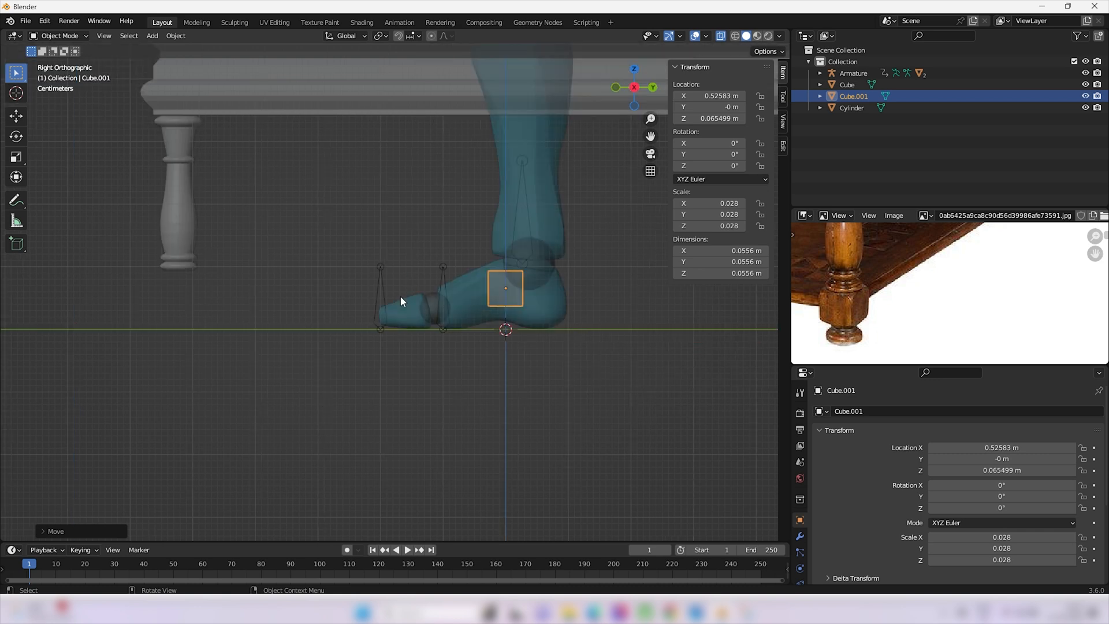
key("g")
key("z")
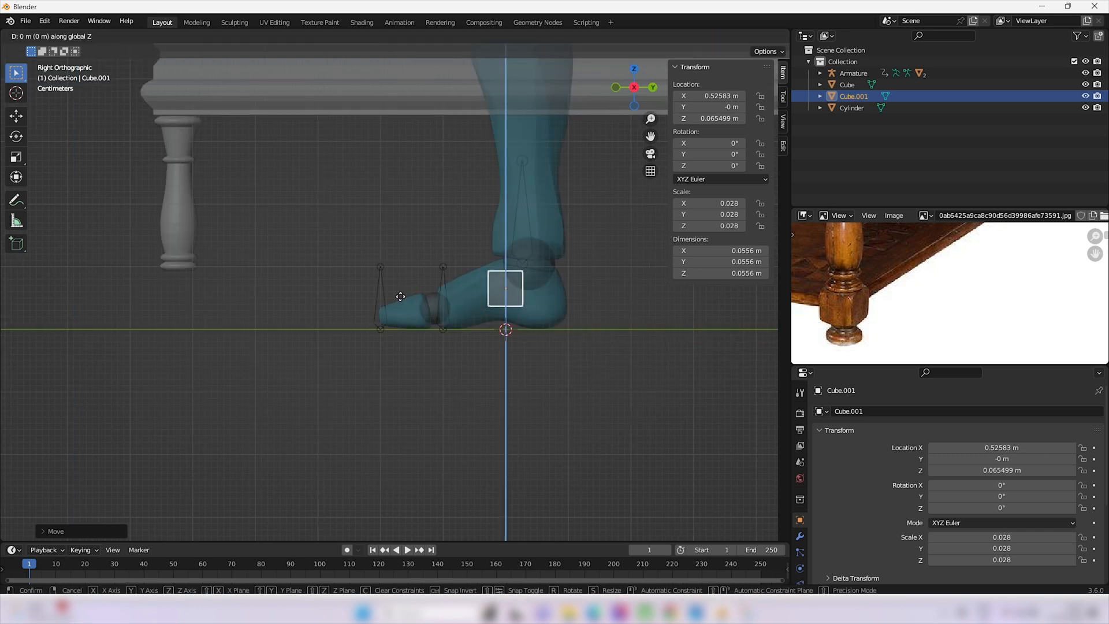
left_click(310, 286)
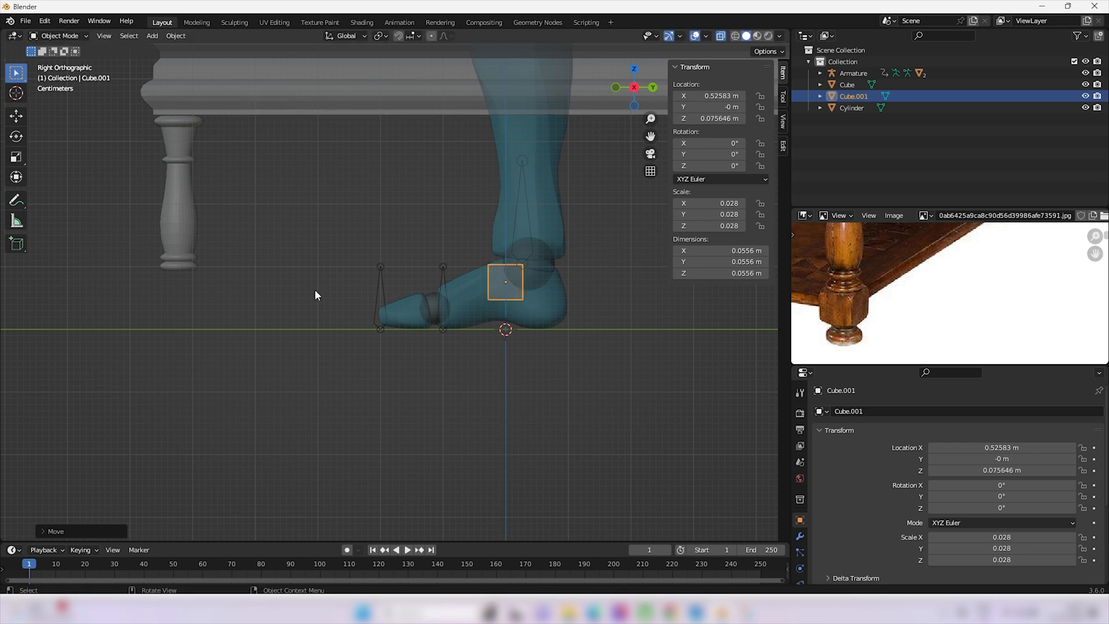
key("ctrl+z")
- Move the cube along Y to about -0.522 m so it sits directly beneath the turned leg
key("g")
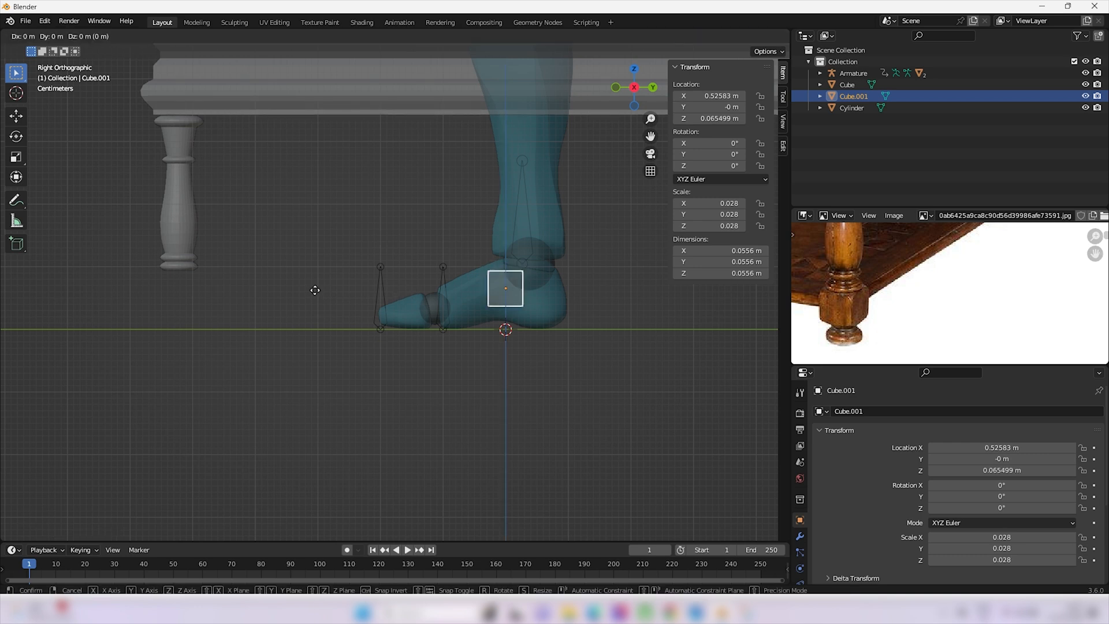
key("y")
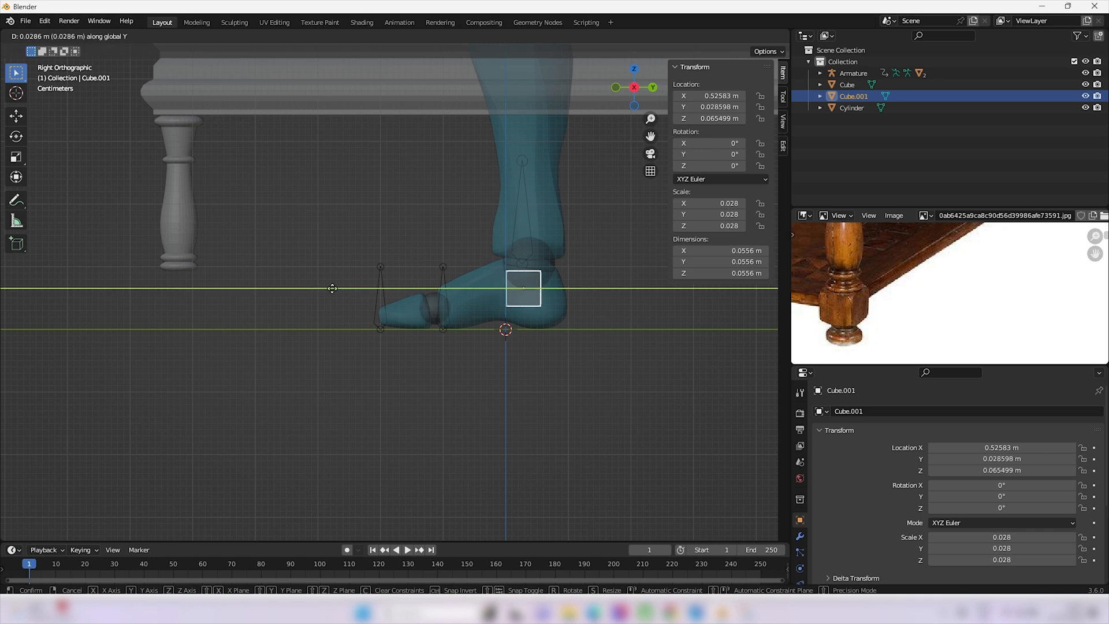
left_click(774, 279)
middle_click_drag(876, 307, 986, 315)
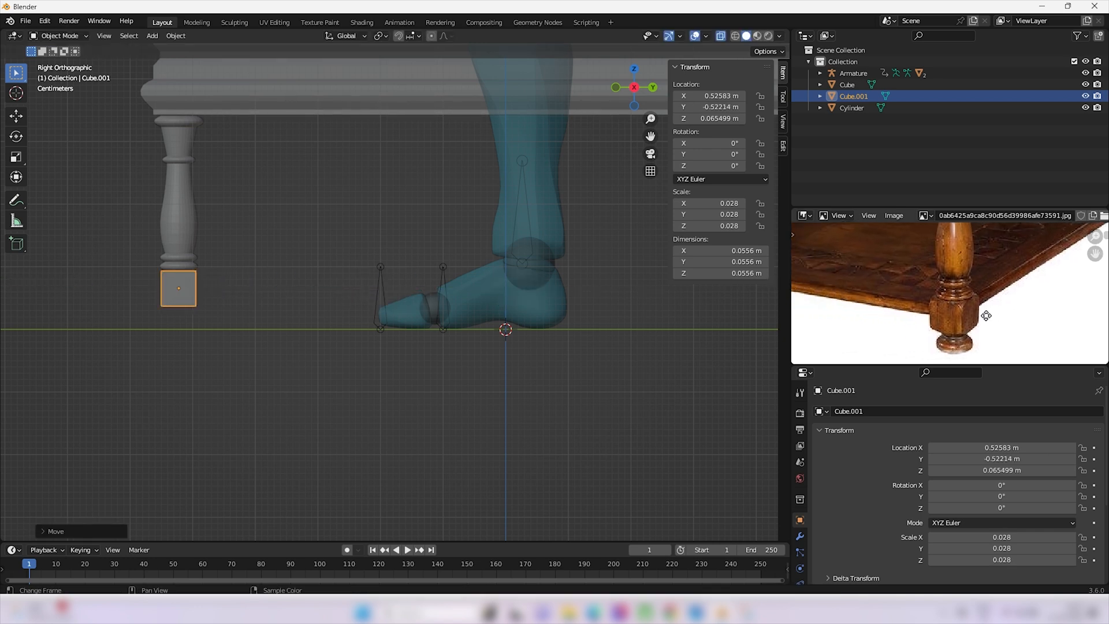
- Apply the cube's scale
mouse_move(464, 319)
middle_mouse_down()
mouse_move(597, 318)
mouse_move(459, 306)
middle_mouse_up()
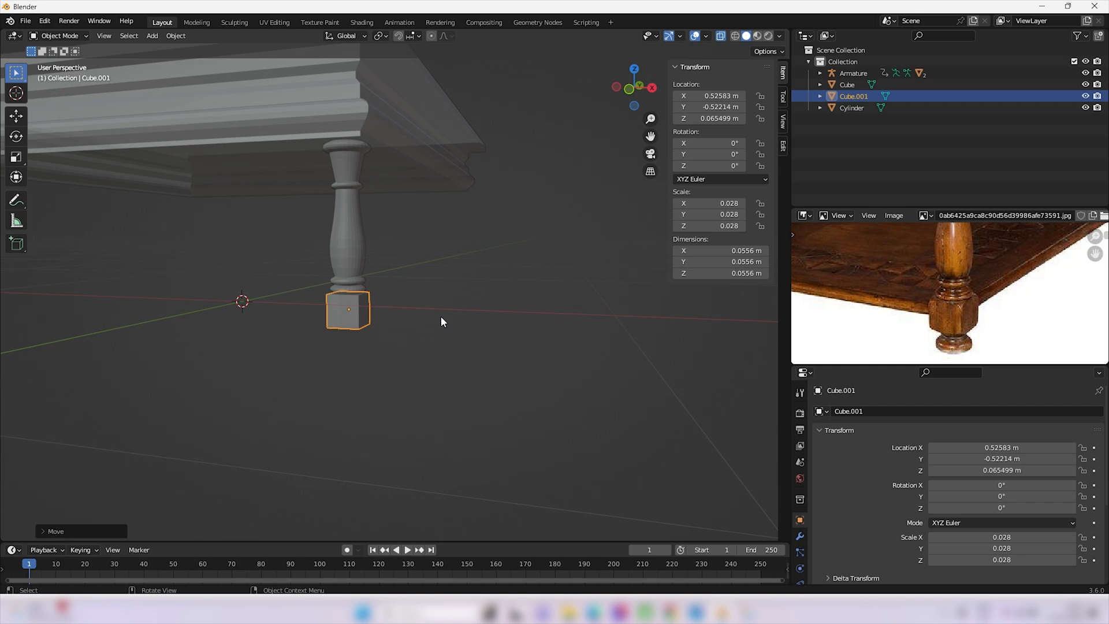
key("ctrl+a")
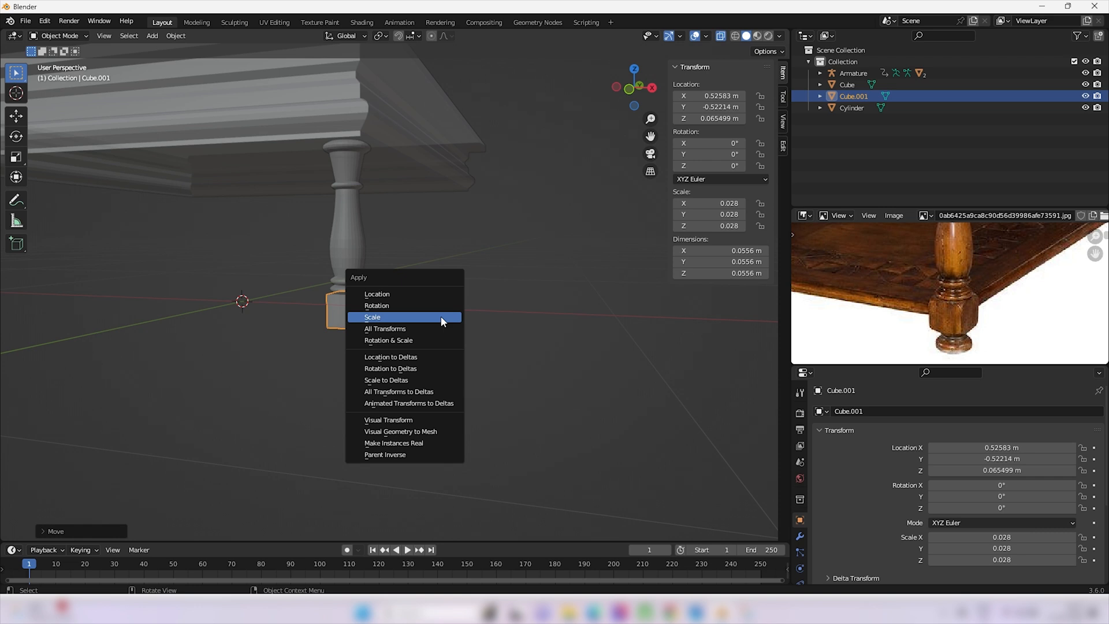
left_click(441, 317)
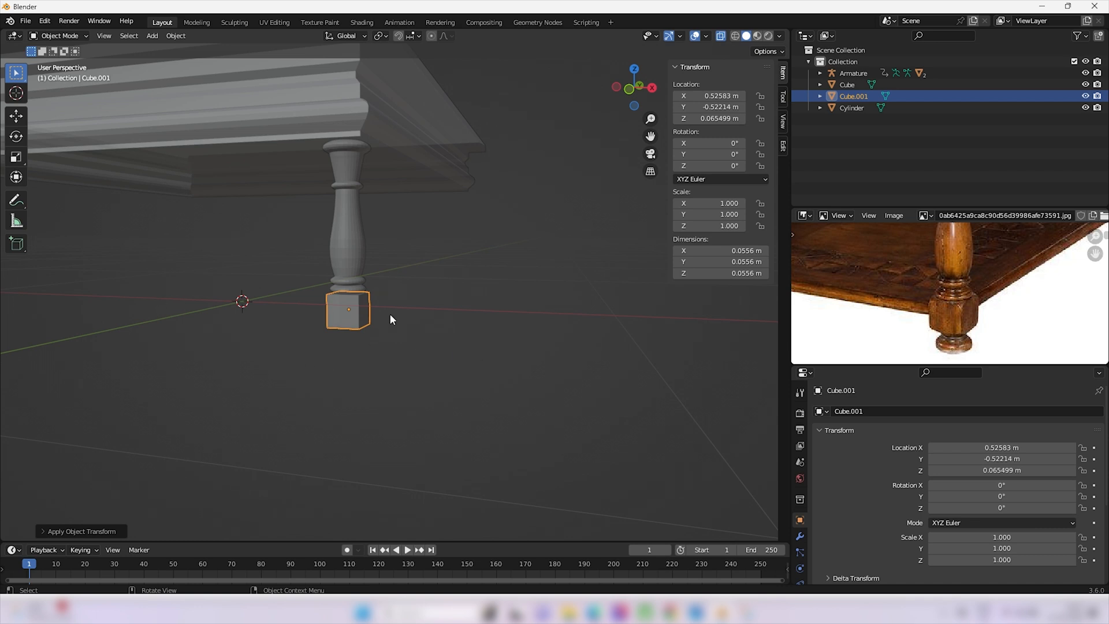
- Bevel all vertices of the cube by about 0.0166 m with multiple segments to round its corners like the reference block
key("Tab")
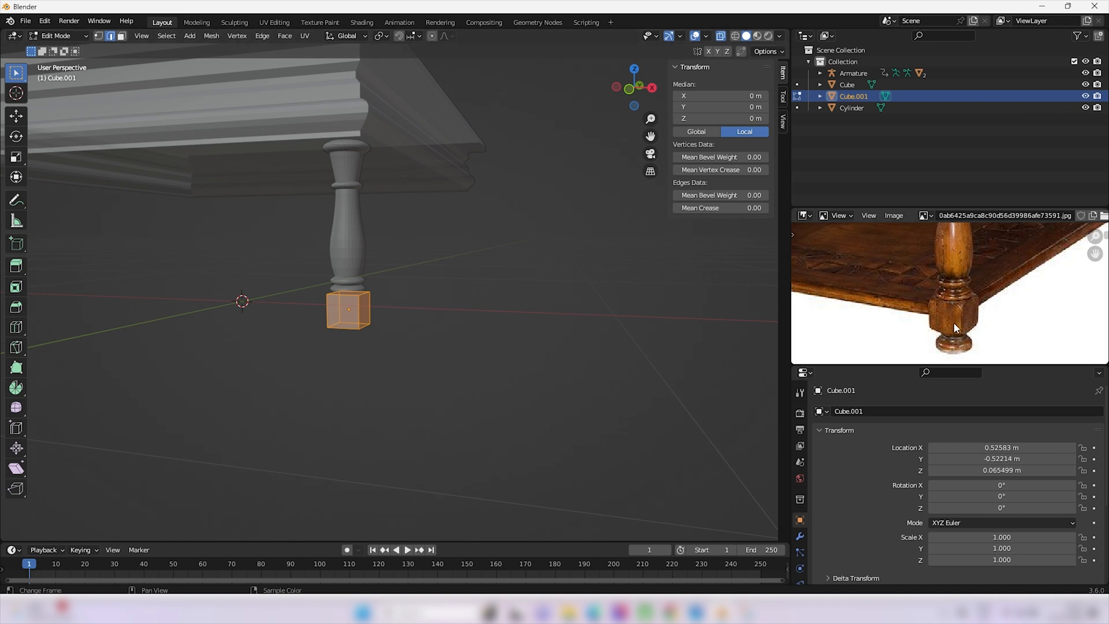
scroll(958, 319, "up", 2)
scroll(970, 321, "up", 2)
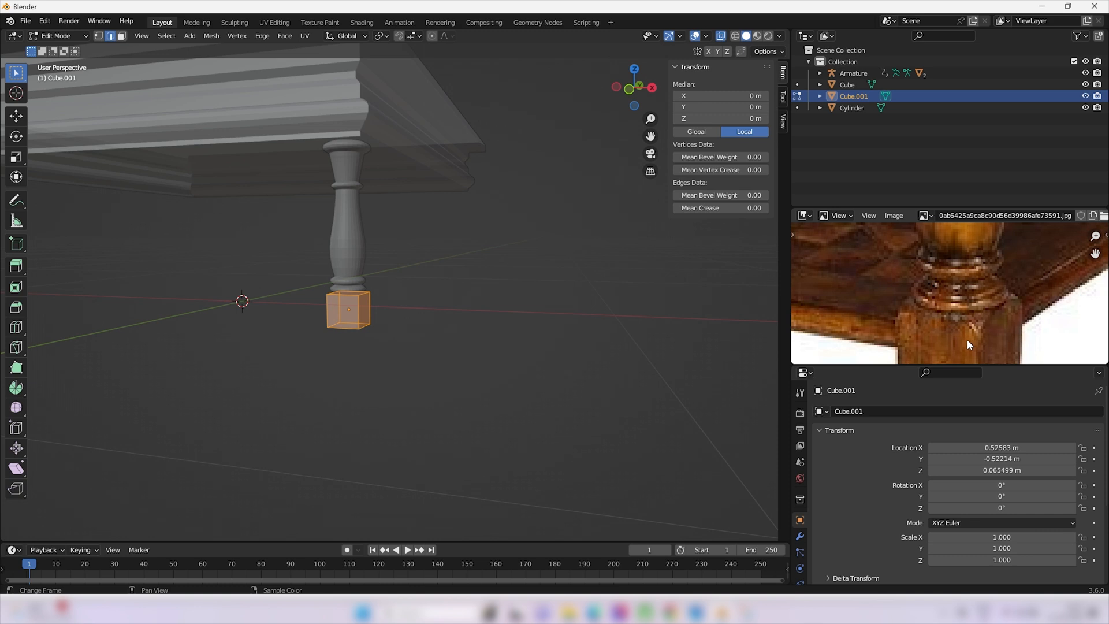
left_click(99, 37)
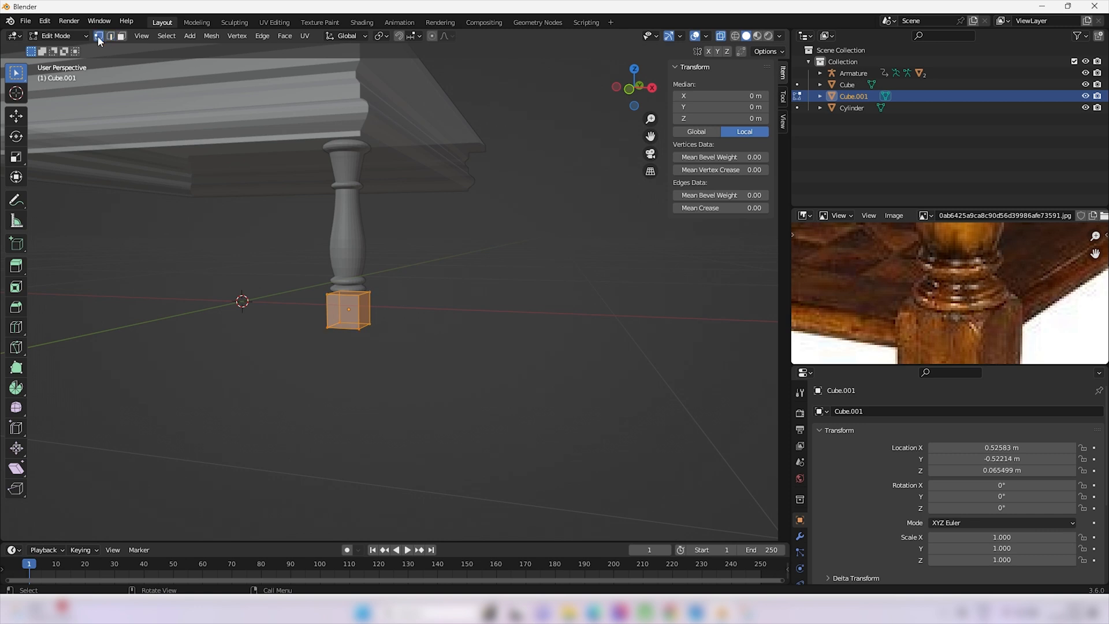
right_click(348, 301)
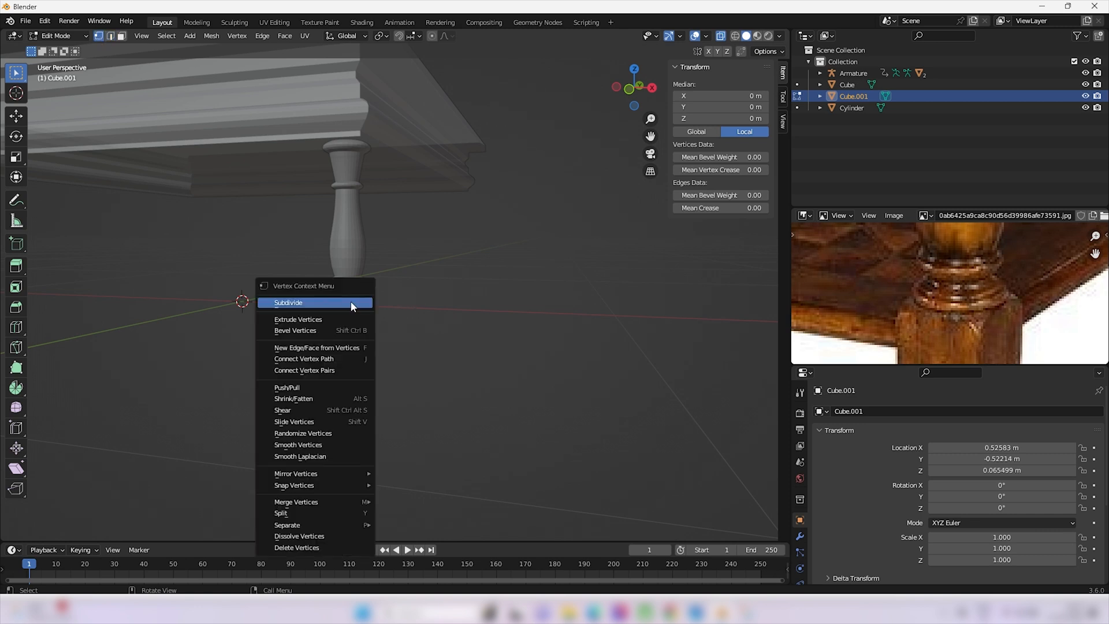
left_click(317, 330)
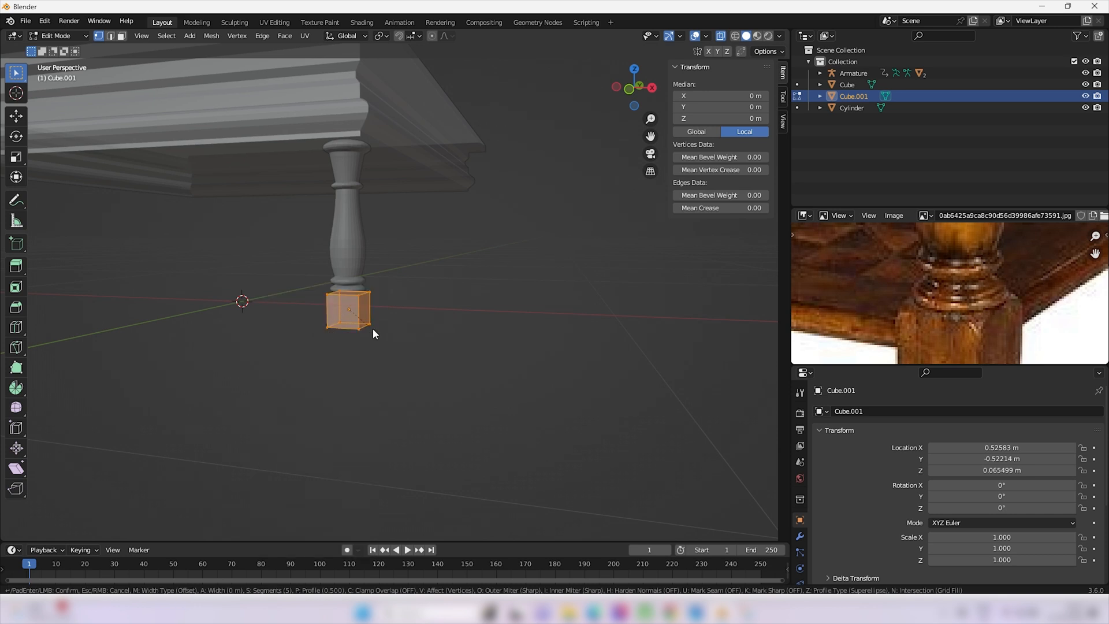
mouse_move(393, 323)
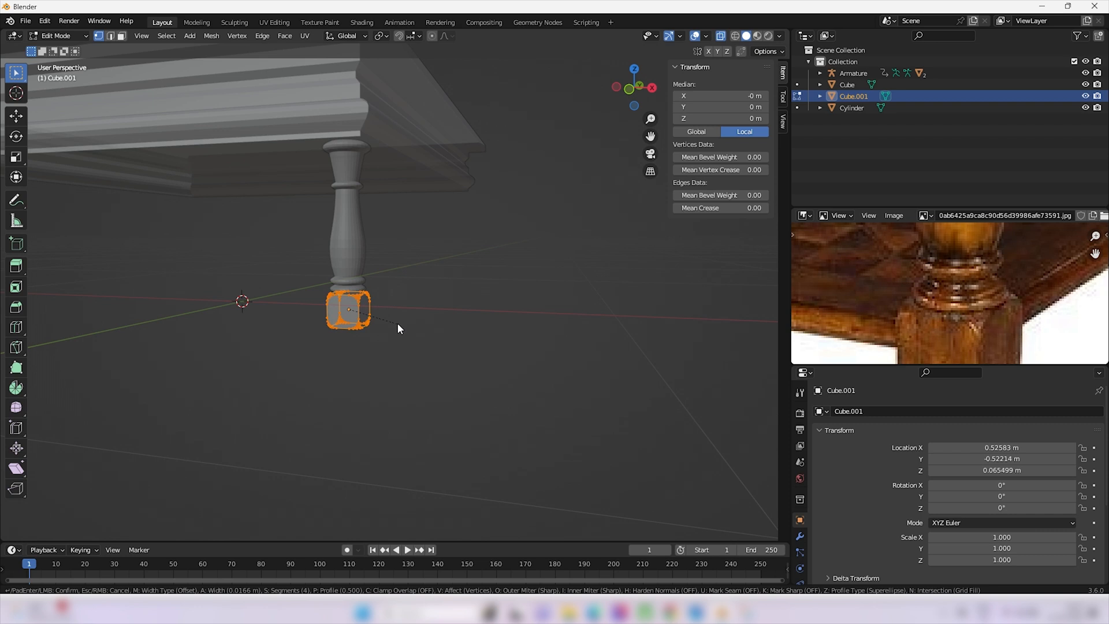
scroll(399, 328, "down", 1)
scroll(398, 328, "up", 1)
left_click(398, 328)
scroll(399, 328, "up", 7)
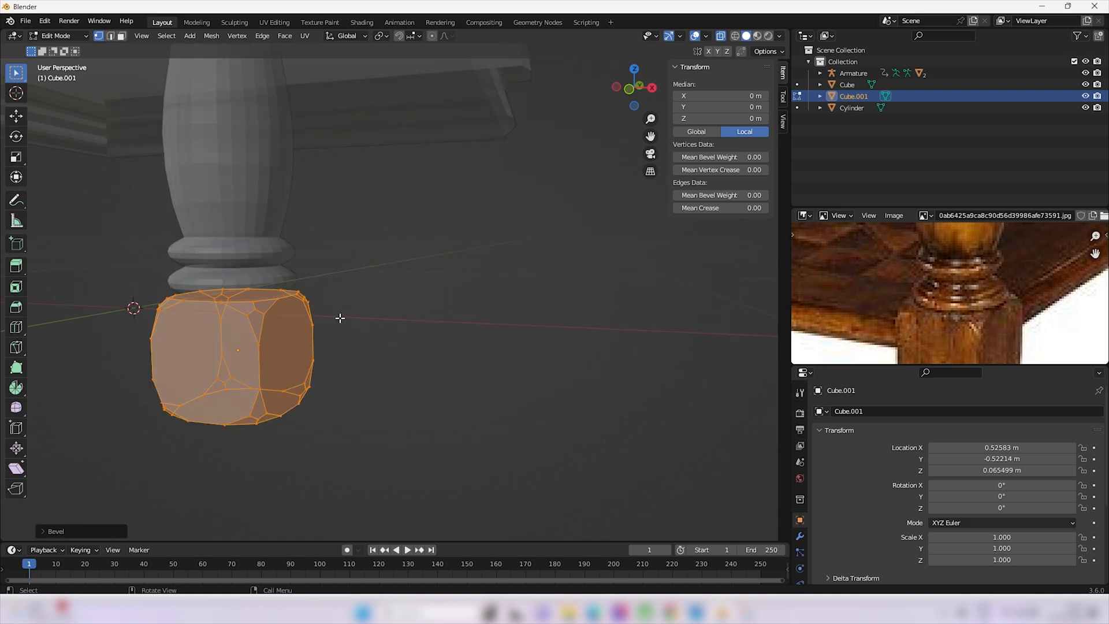
scroll(339, 317, "down", 6)
middle_click_drag(346, 316, 414, 302)
middle_click_drag(553, 340, 480, 344)
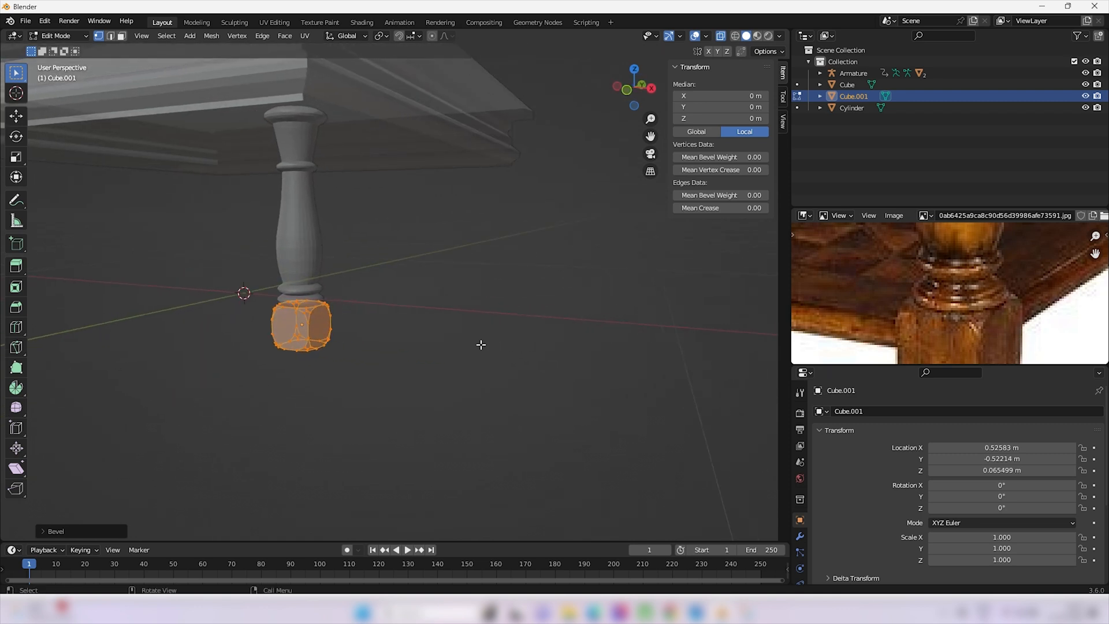
middle_click_drag(391, 306, 433, 257)
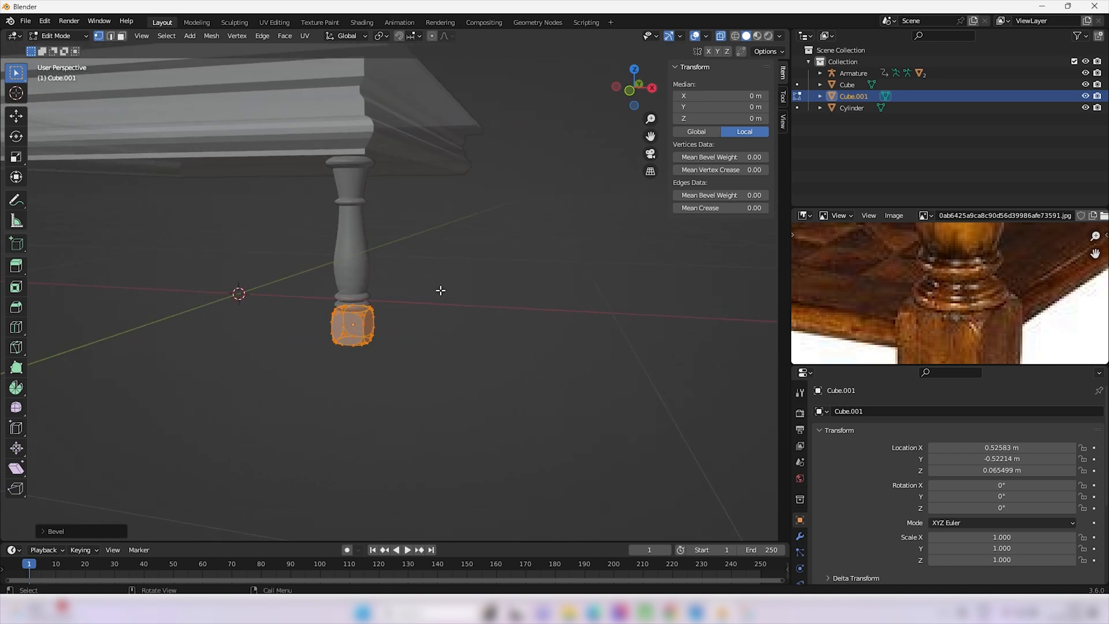
key("Tab")
- Add a cylinder mesh in the front orthographic view for the round foot shown in the reference photo
middle_click_drag(947, 355, 879, 202)
middle_click_drag(863, 413, 857, 394)
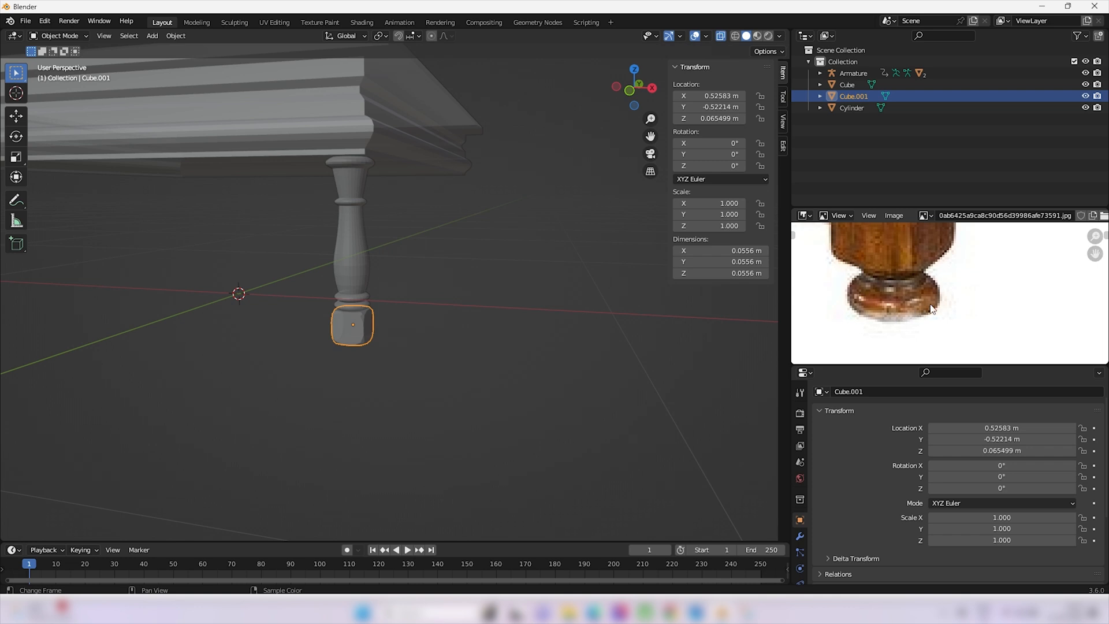
scroll(485, 345, "down", 1)
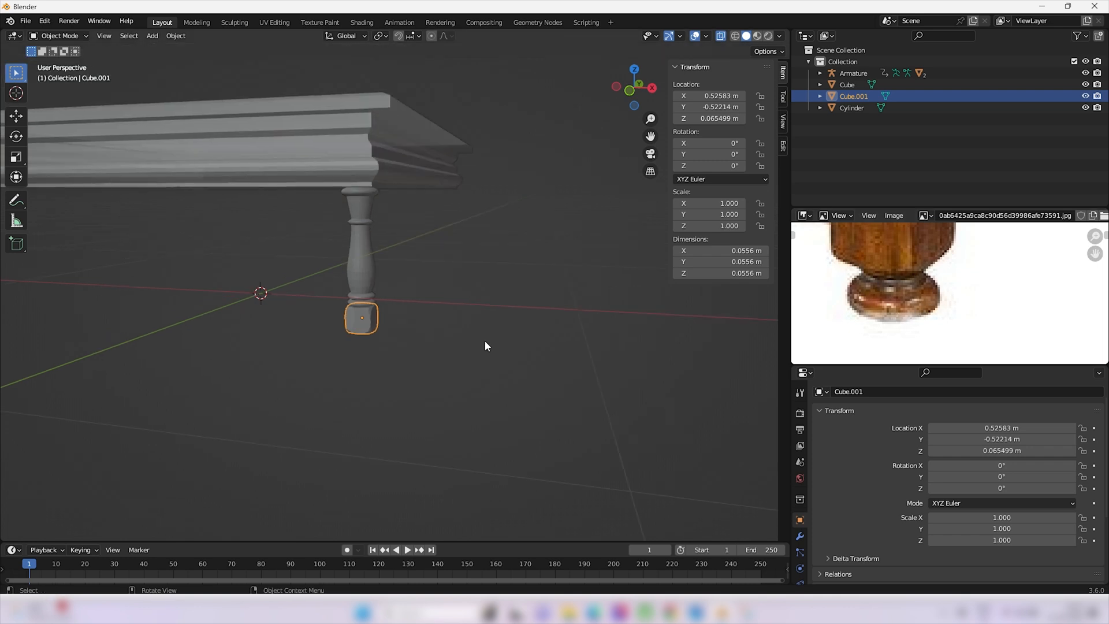
scroll(484, 340, "down", 2)
middle_click_drag(477, 335, 486, 334)
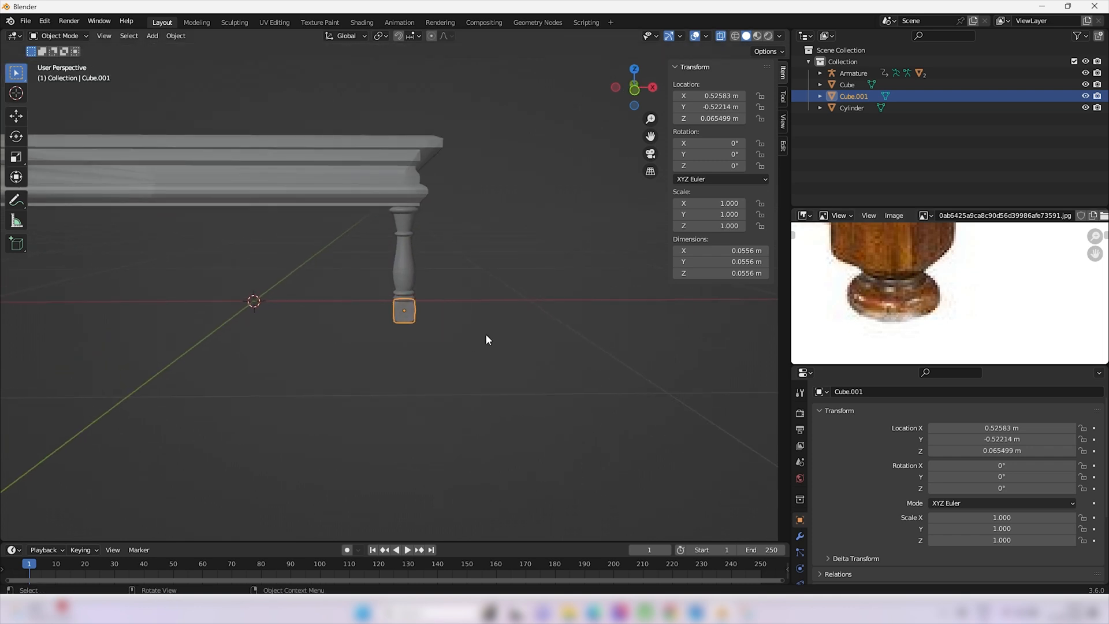
key("KP_1")
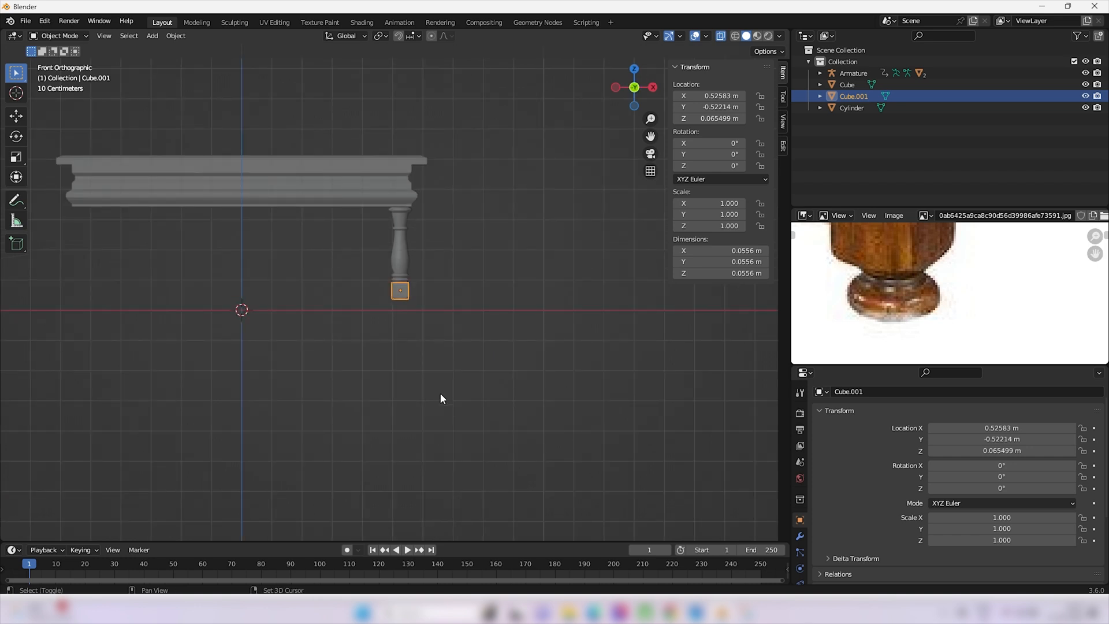
key("shift+a")
mouse_move(437, 367)
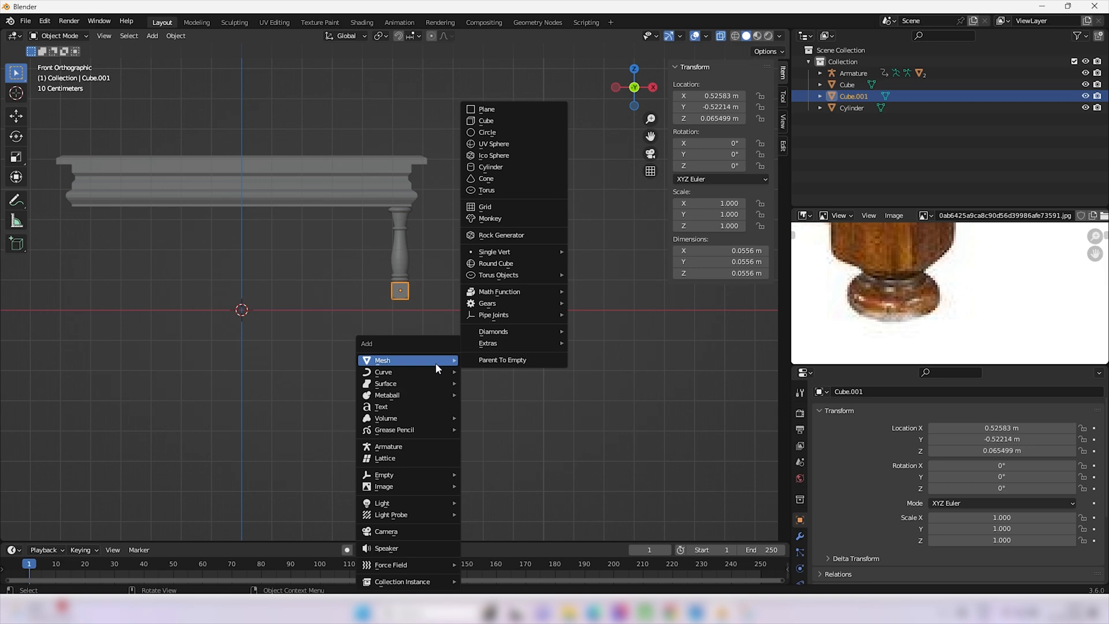
left_click(501, 166)
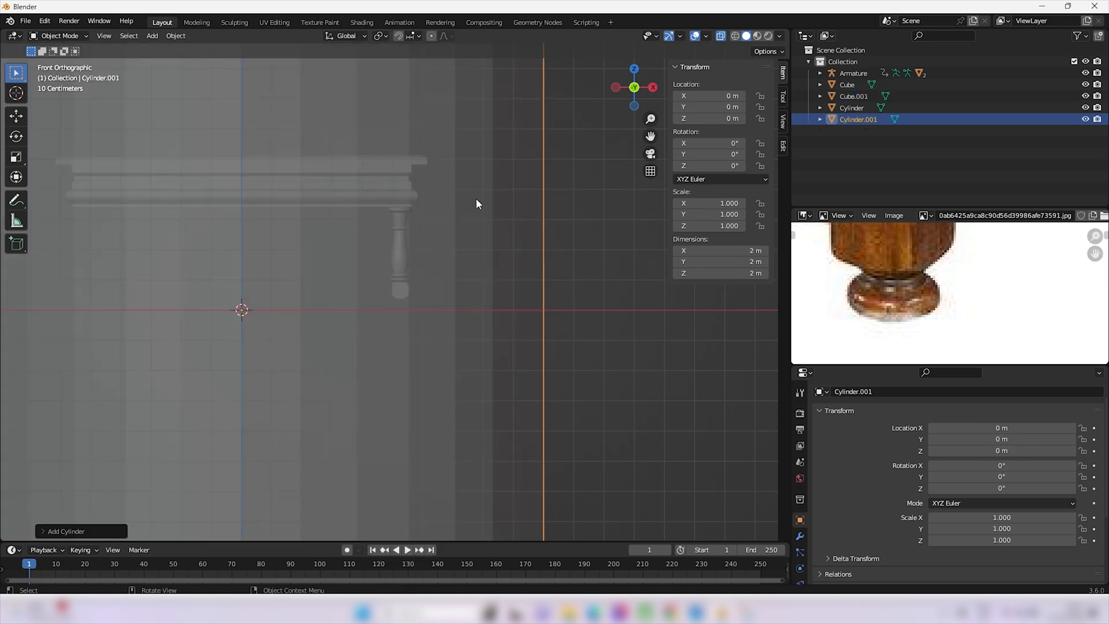
scroll(428, 323, "down", 3)
scroll(428, 328, "down", 3)
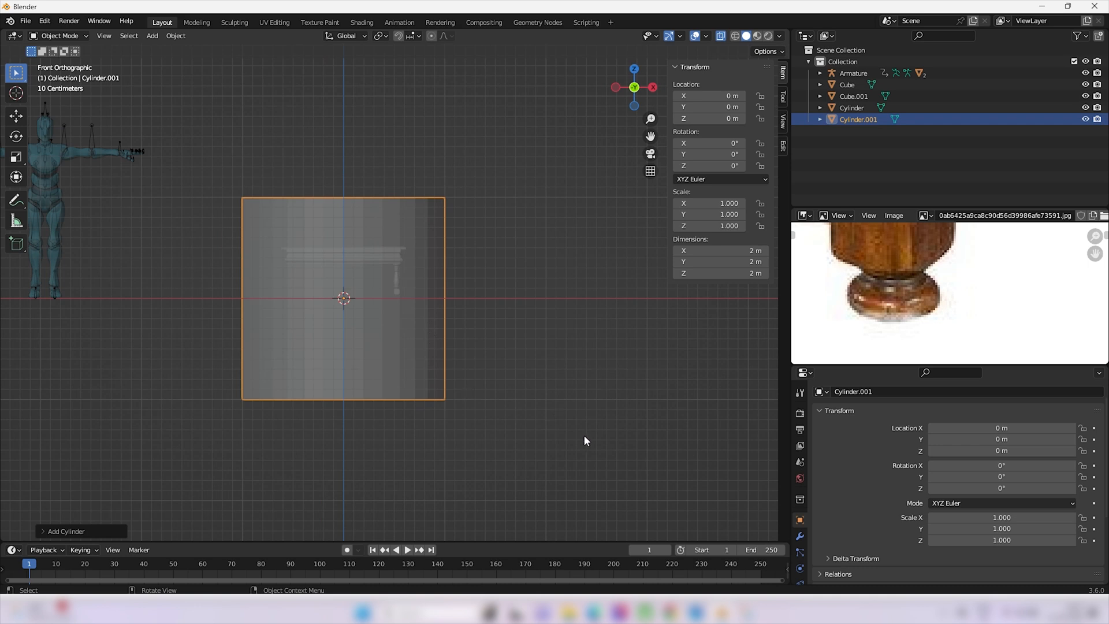
- Scale the cylinder down uniformly to about 0.0392 m, slightly narrower than the block
key("s")
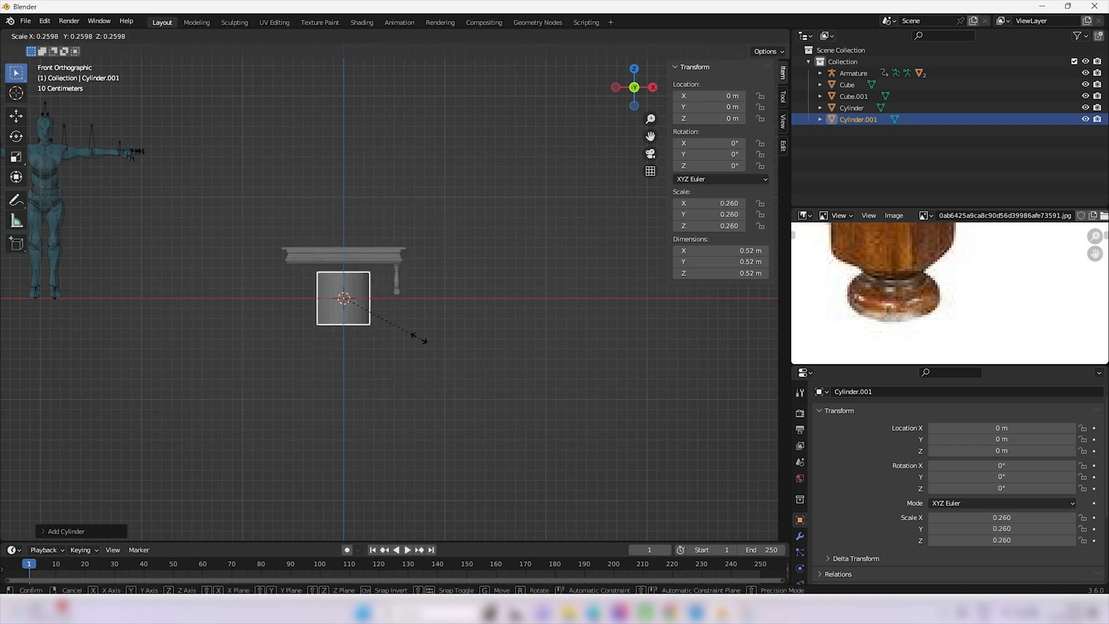
left_click(349, 303)
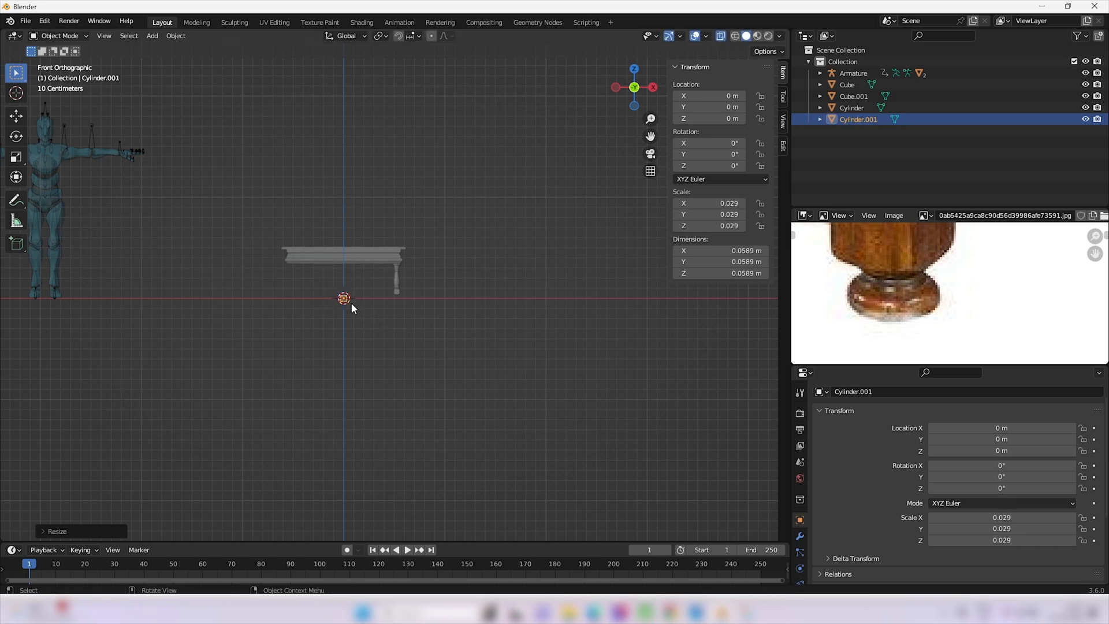
scroll(346, 317, "up", 6)
middle_click_drag(341, 335, 552, 327, "shift")
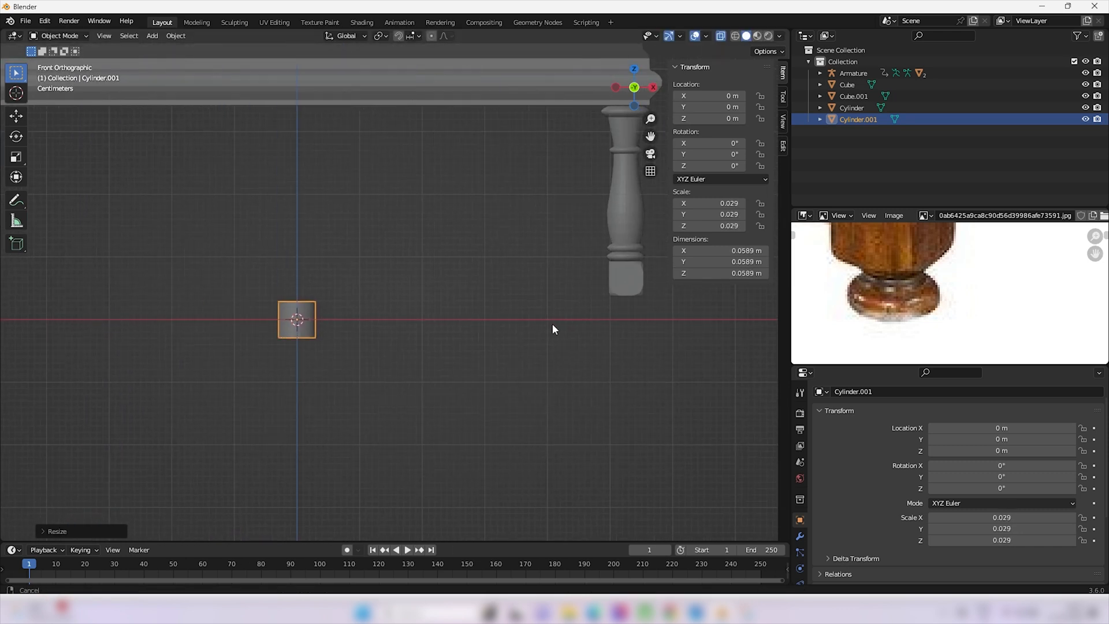
scroll(407, 359, "down", 2)
key("s")
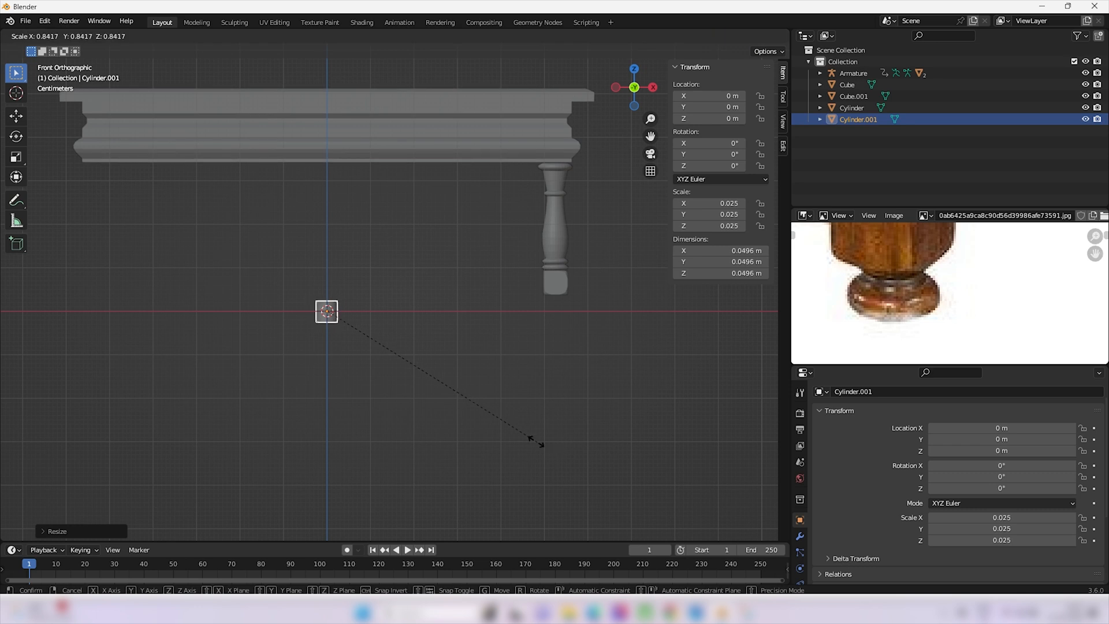
left_click(491, 417)
- Move the cylinder just below the beveled block, to about X 0.529 m, Y -0.523 m and Z -0.001 m
key("g")
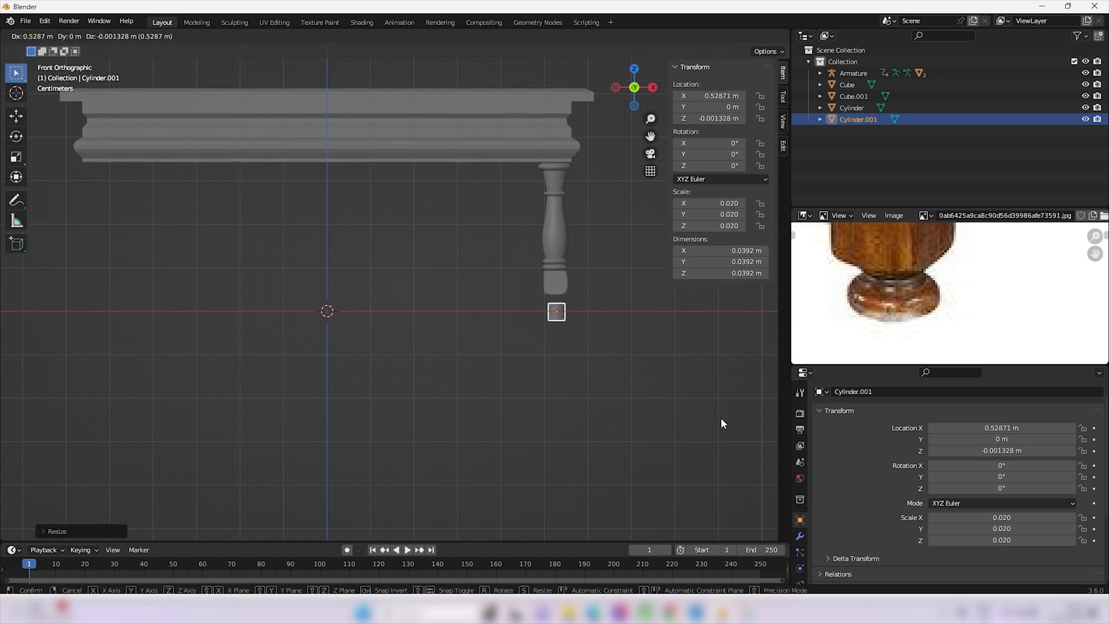
left_click(721, 417)
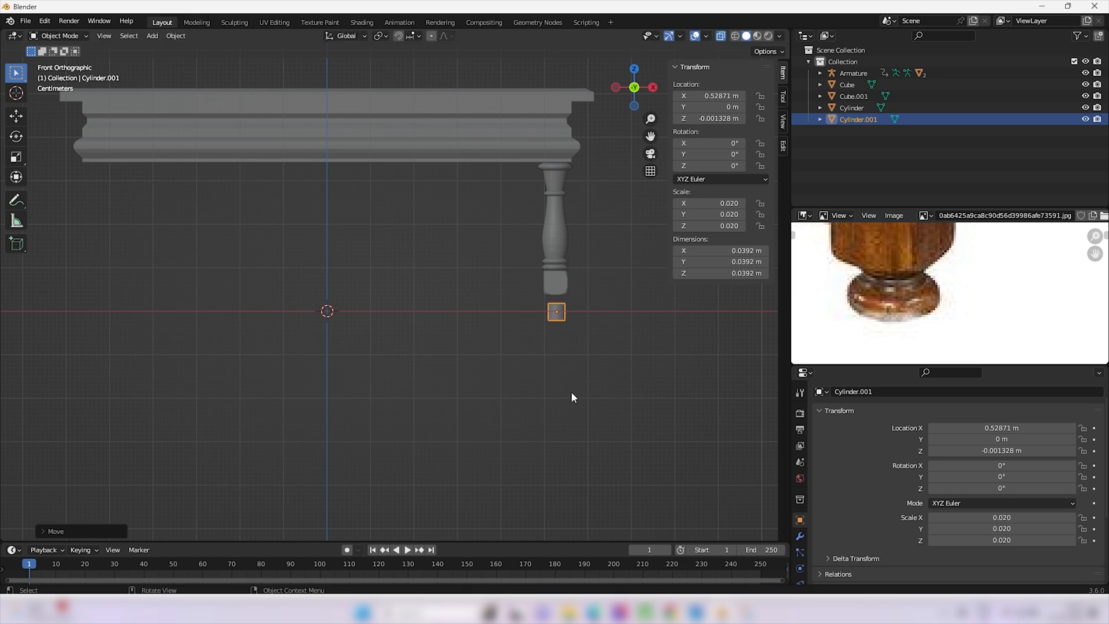
key("KP_3")
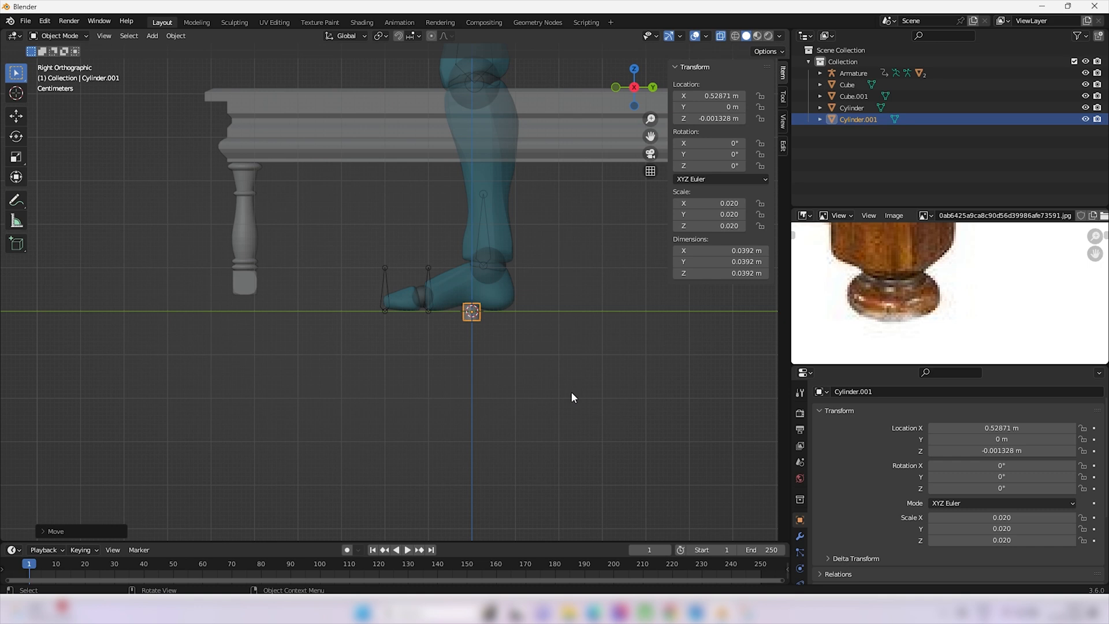
key("g")
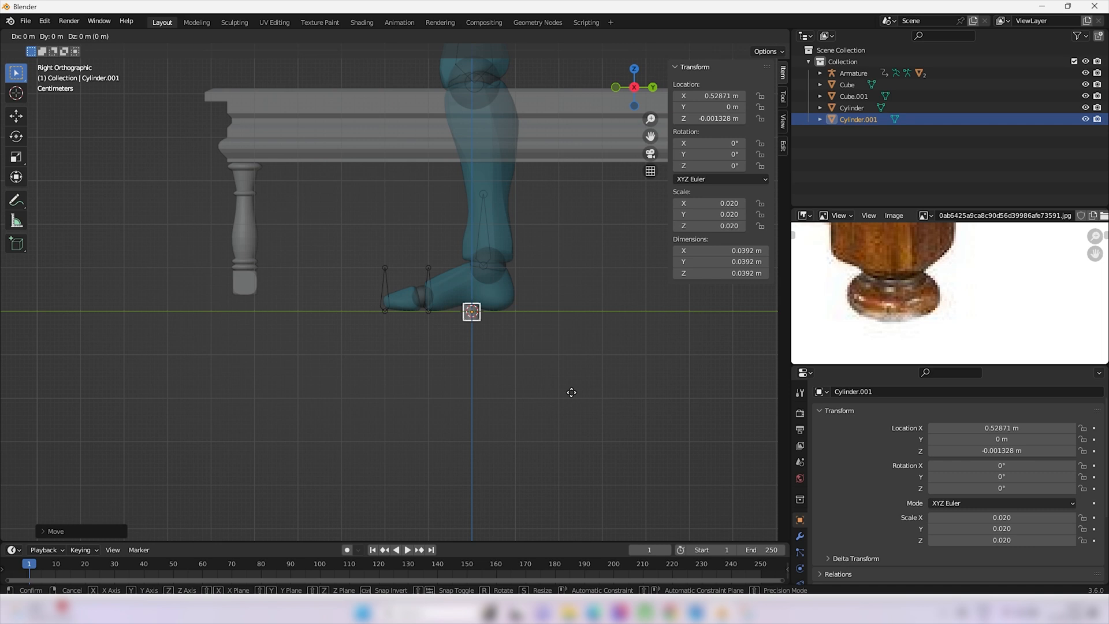
key("y")
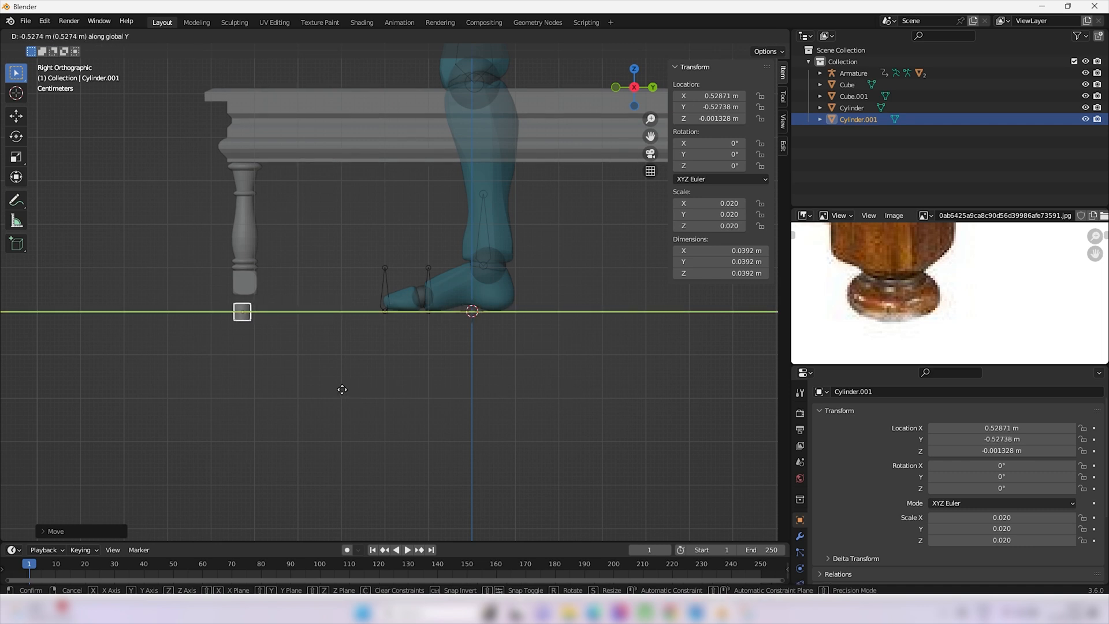
left_click(343, 389)
middle_click_drag(344, 389, 384, 372)
- Apply the cylinder's scale and deselect it
key("KP_1")
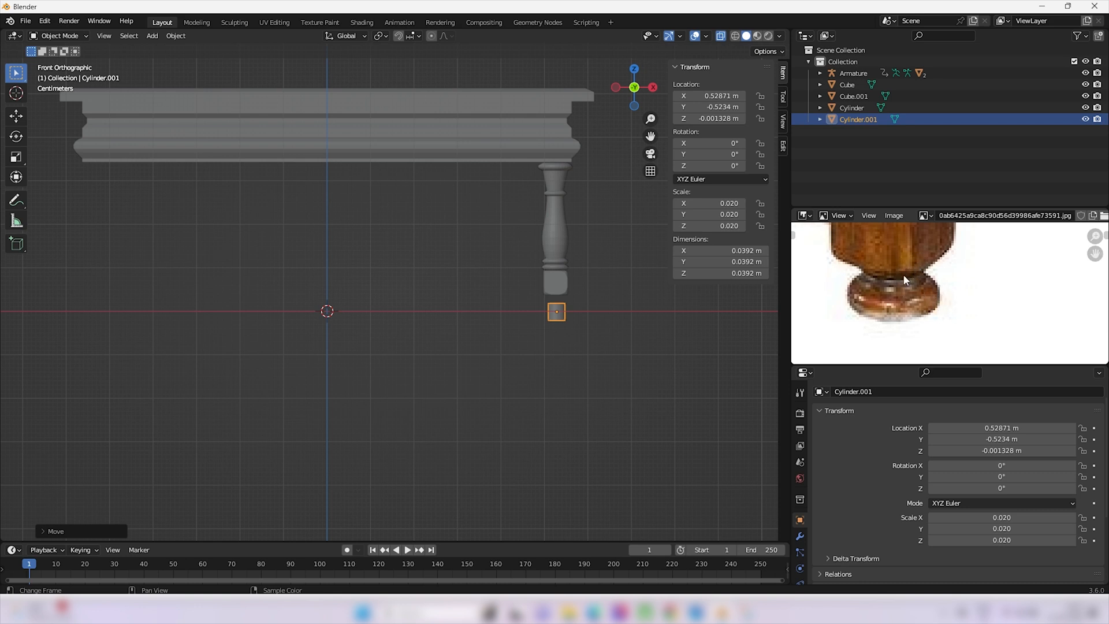
scroll(578, 325, "up", 2)
middle_click_drag(550, 319, 383, 282, "shift")
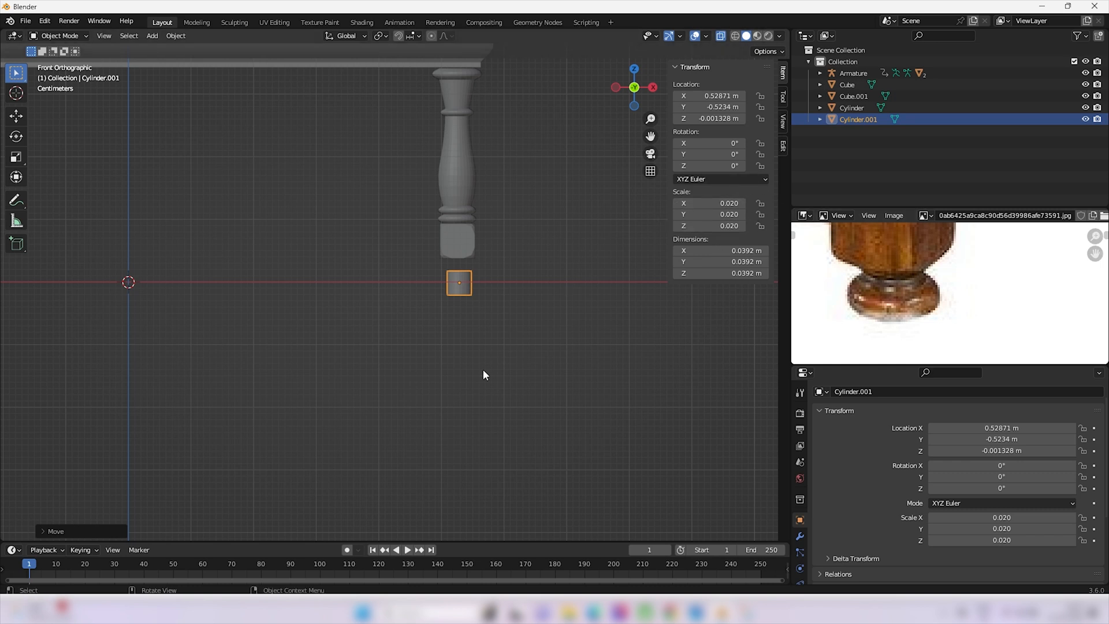
key("ctrl+a")
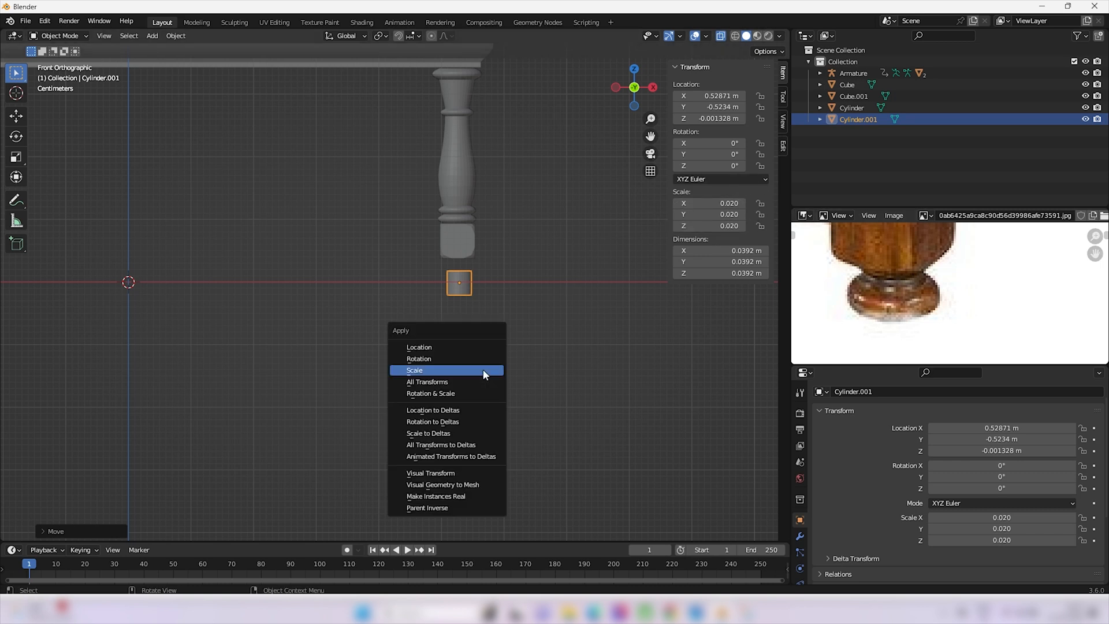
left_click(483, 369)
left_click(612, 403)
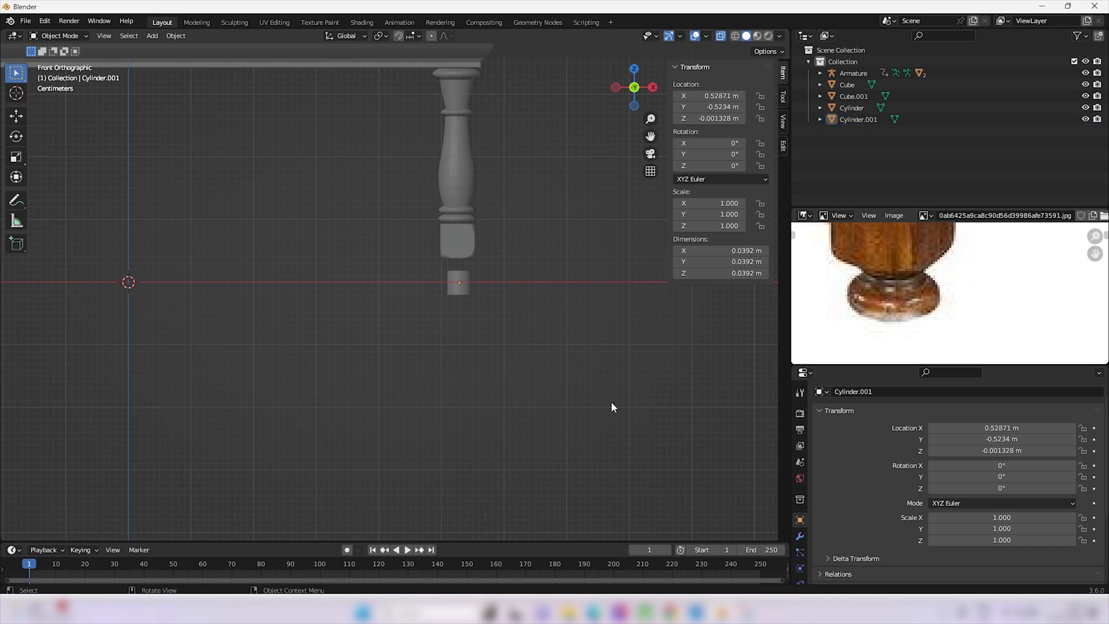
- Shorten the foot cylinder by raising its bottom vertices about 0.013 m along Z
key("Tab")
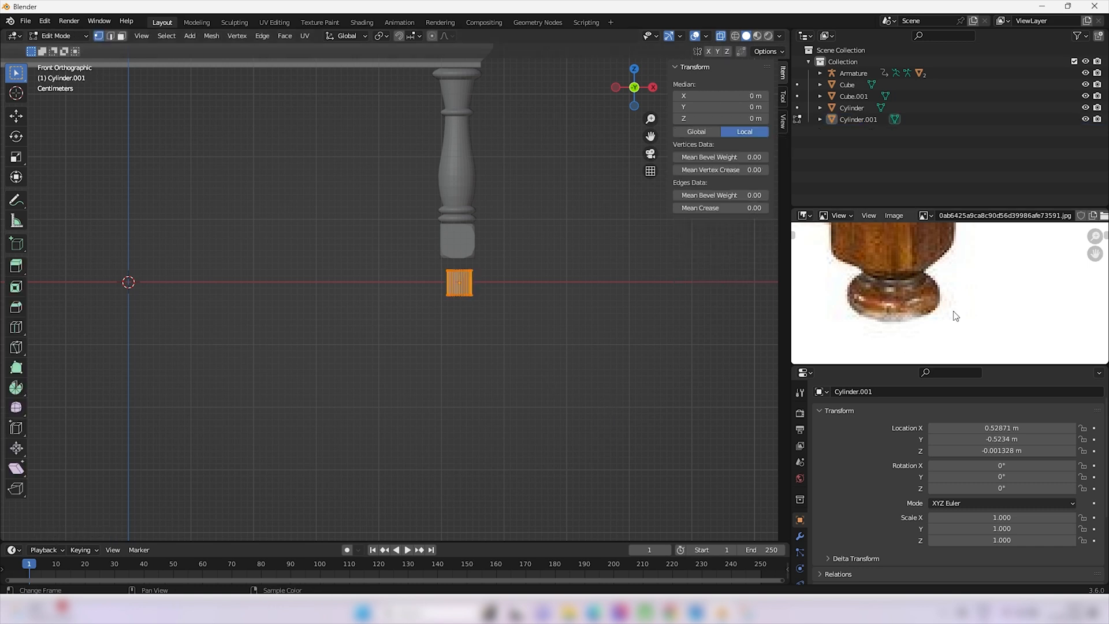
left_click_drag(397, 385, 520, 312)
left_click_drag(359, 417, 572, 282)
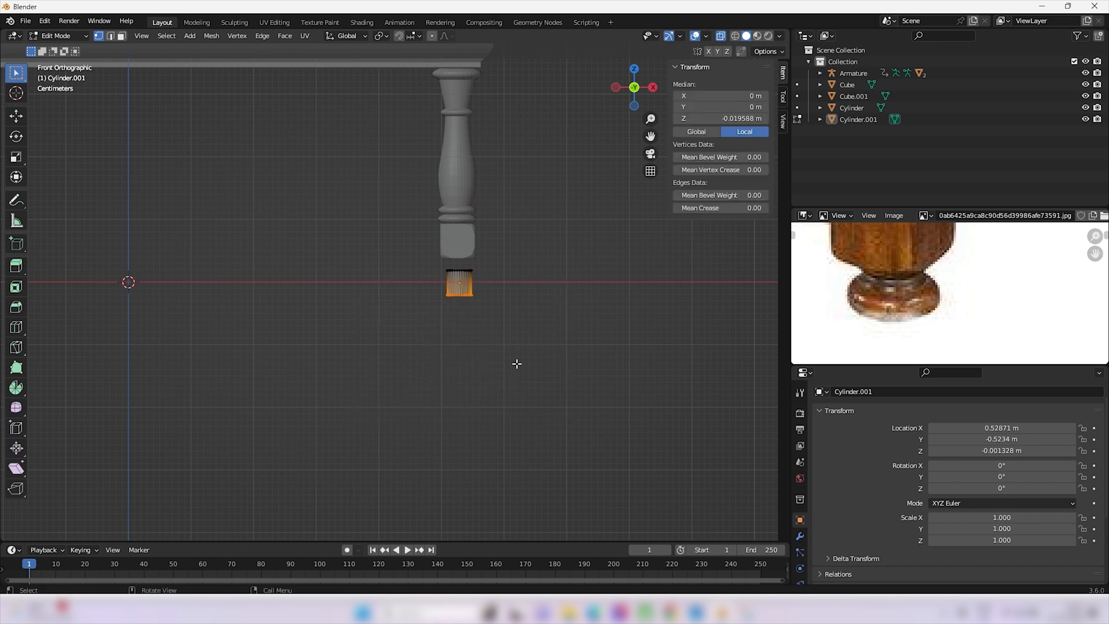
key("g")
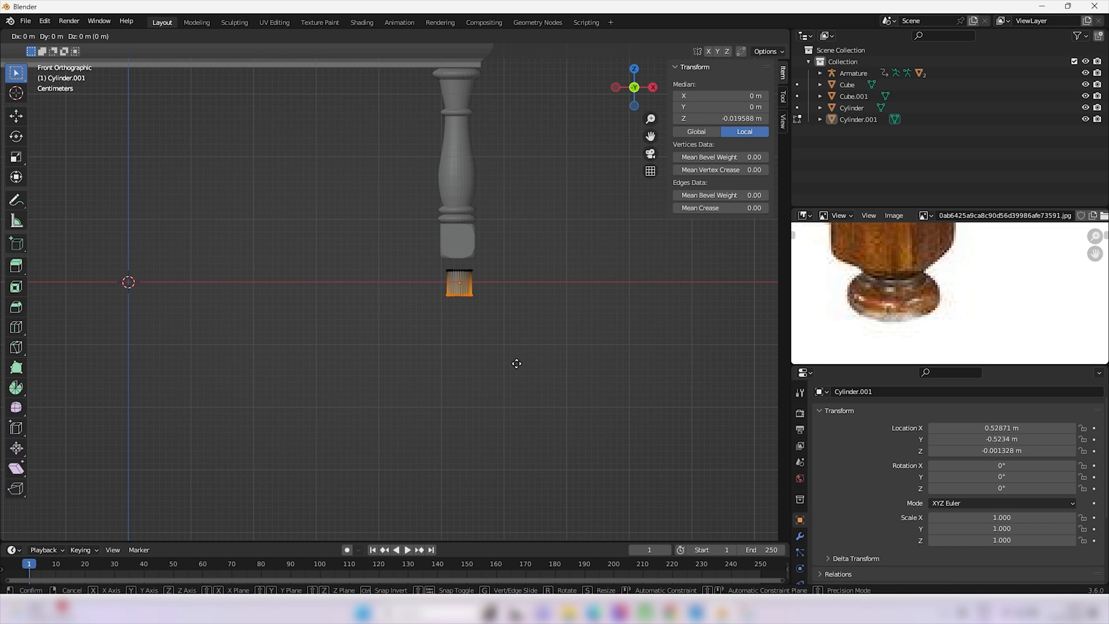
key("z")
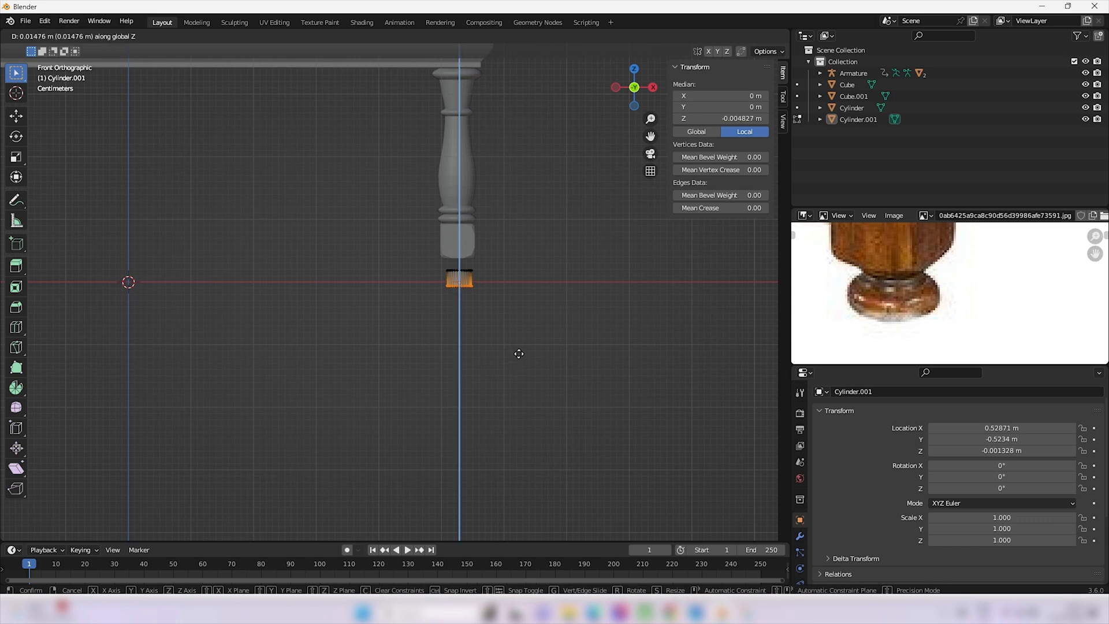
left_click(519, 354)
scroll(503, 317, "up", 2)
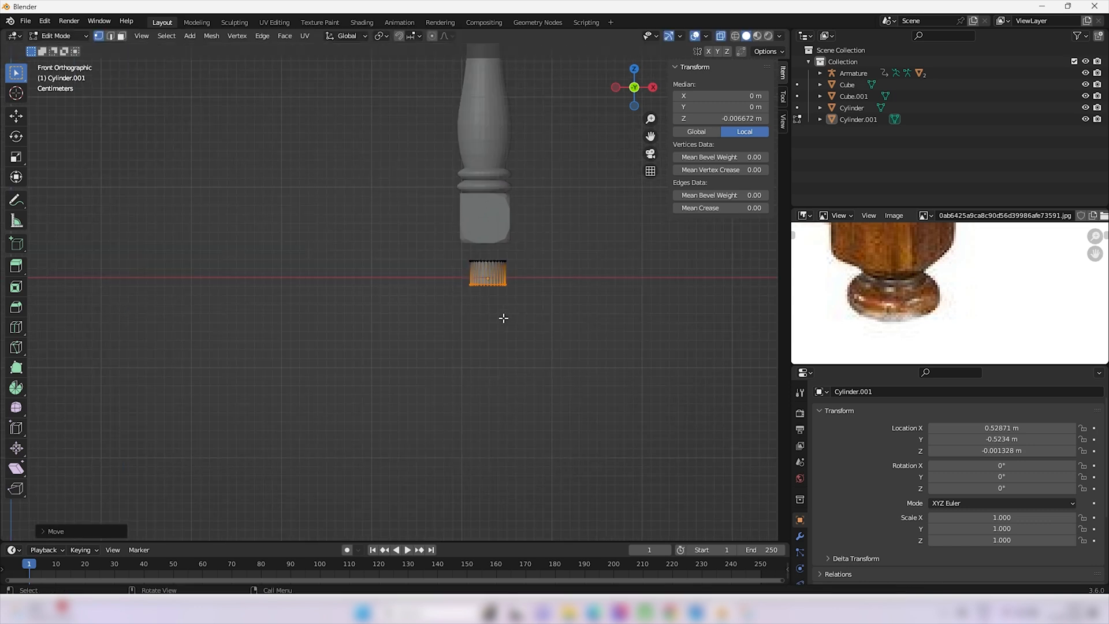
- Add one centered horizontal edge loop around the cylinder and scale it outward to nearly twice its width
left_click(111, 37)
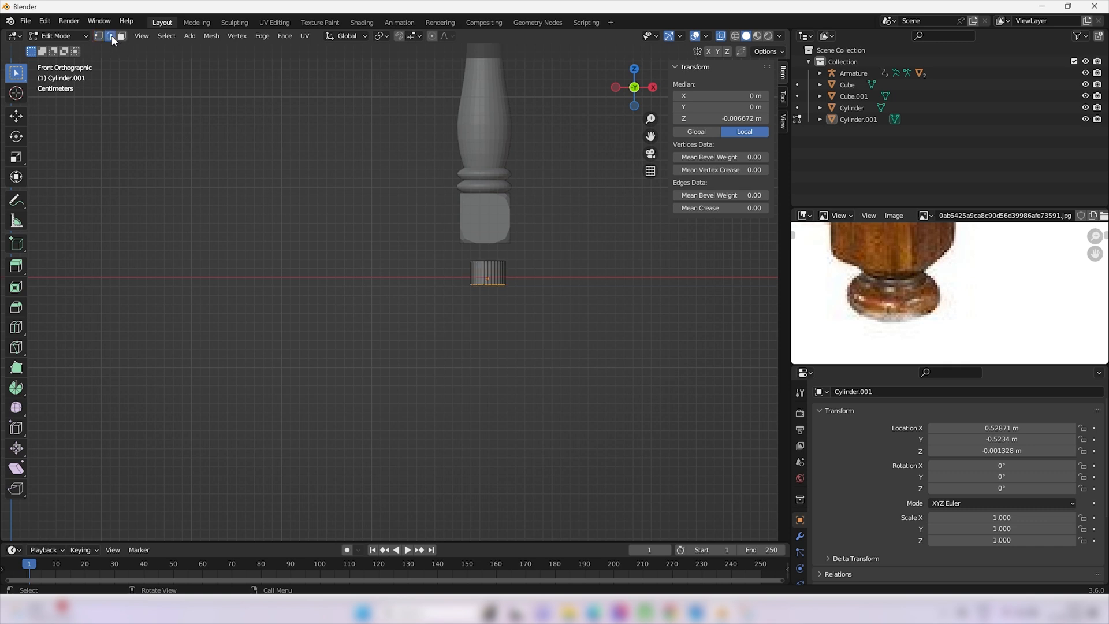
left_click(494, 274)
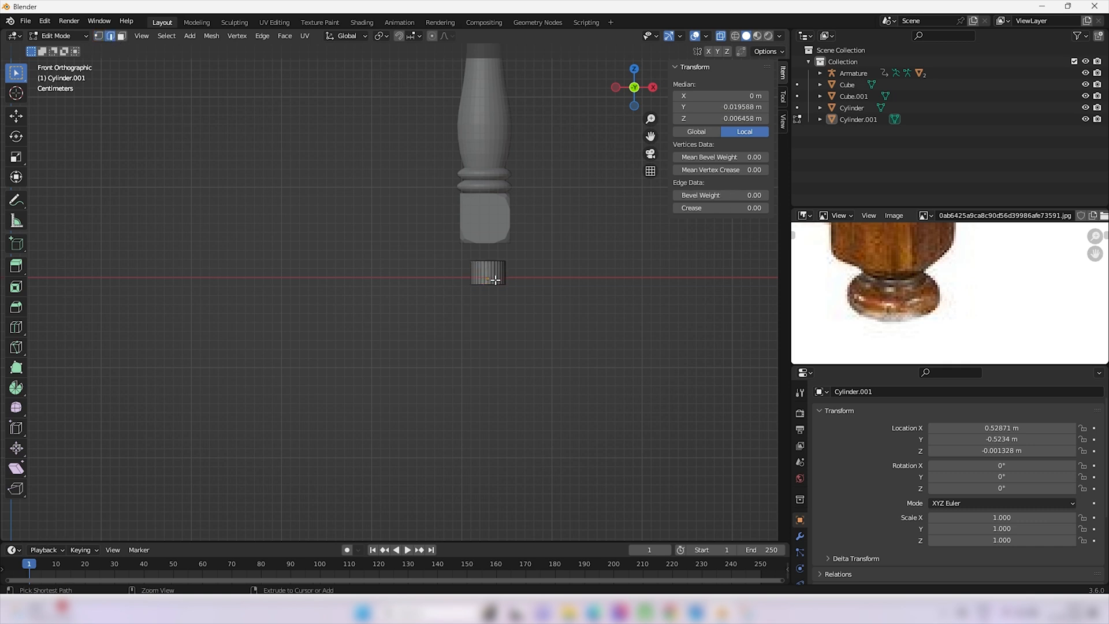
key("ctrl+r")
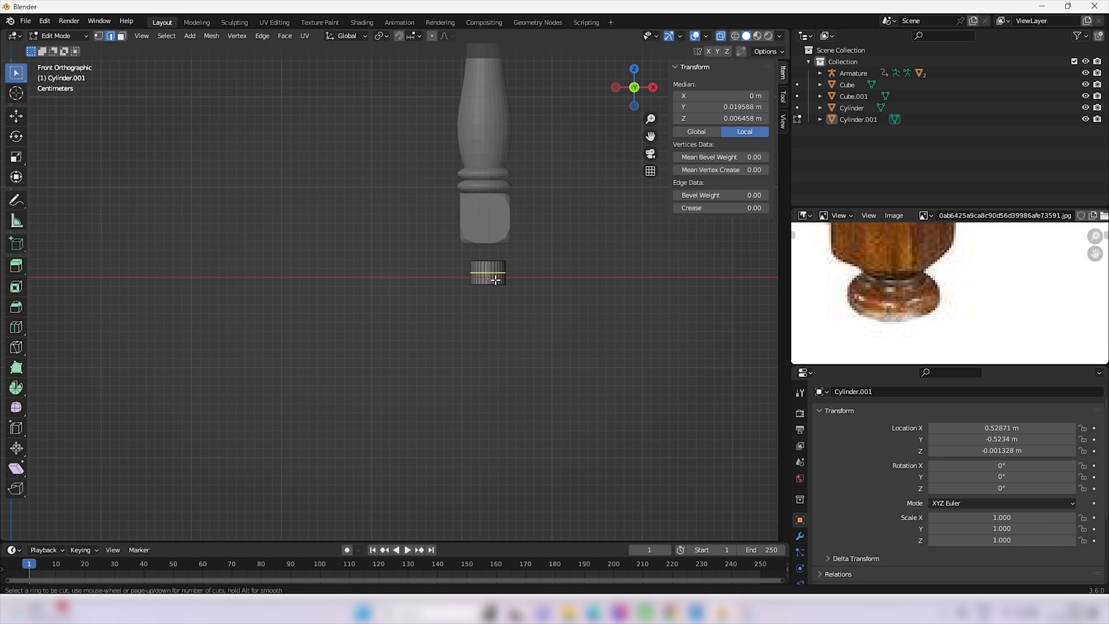
left_click(495, 279)
right_click(494, 278)
key("s")
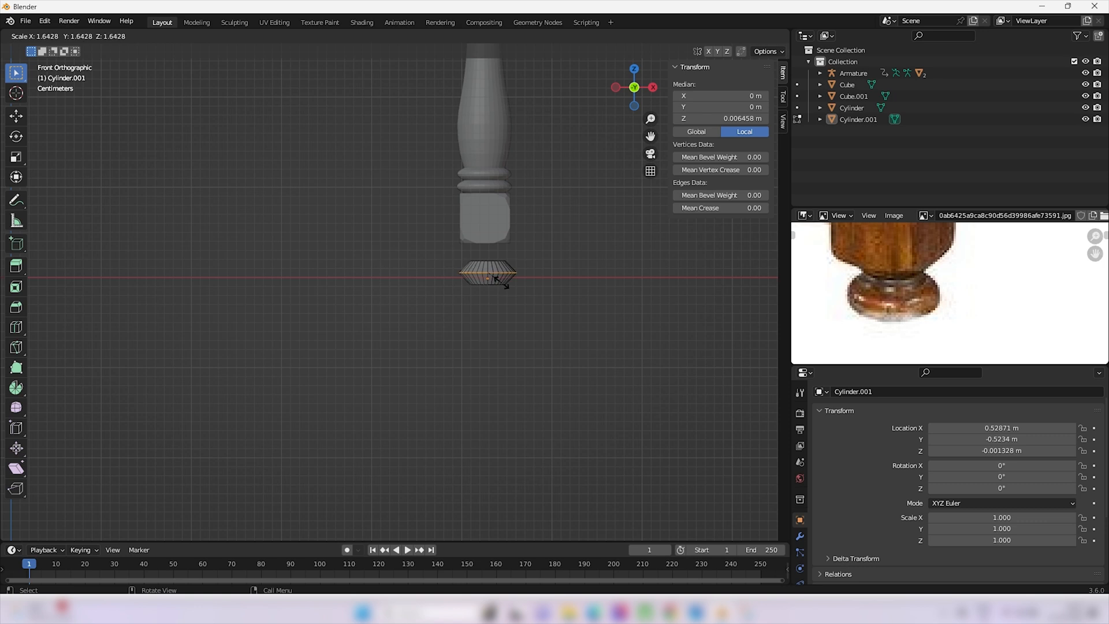
left_click(504, 285)
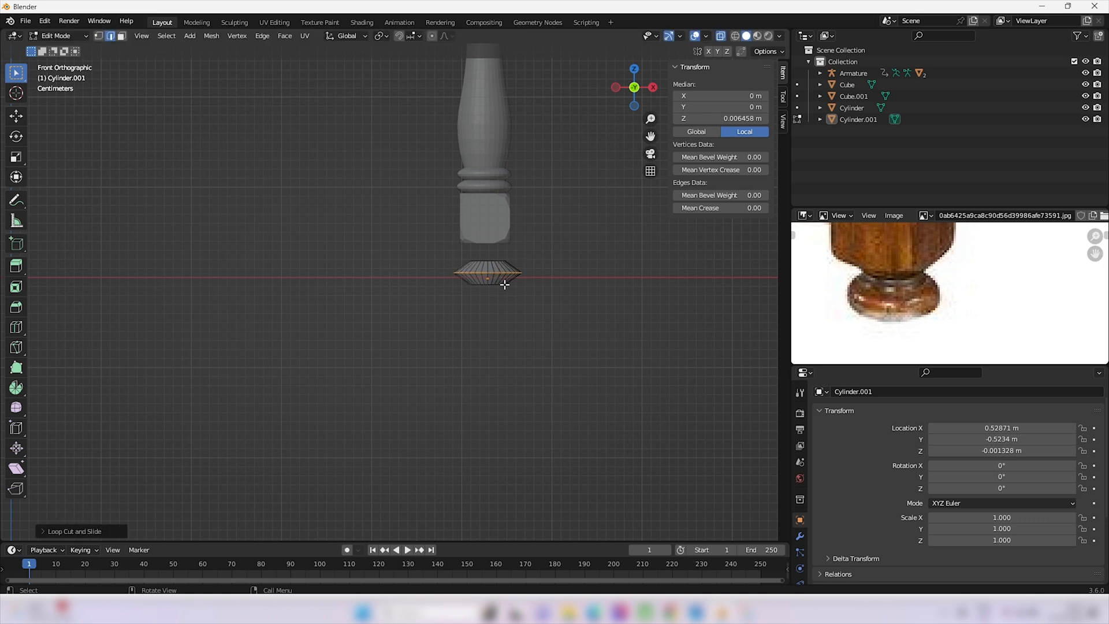
- Bevel the widened edge loop by about 0.012 m with four segments to round the foot
key("ctrl+b")
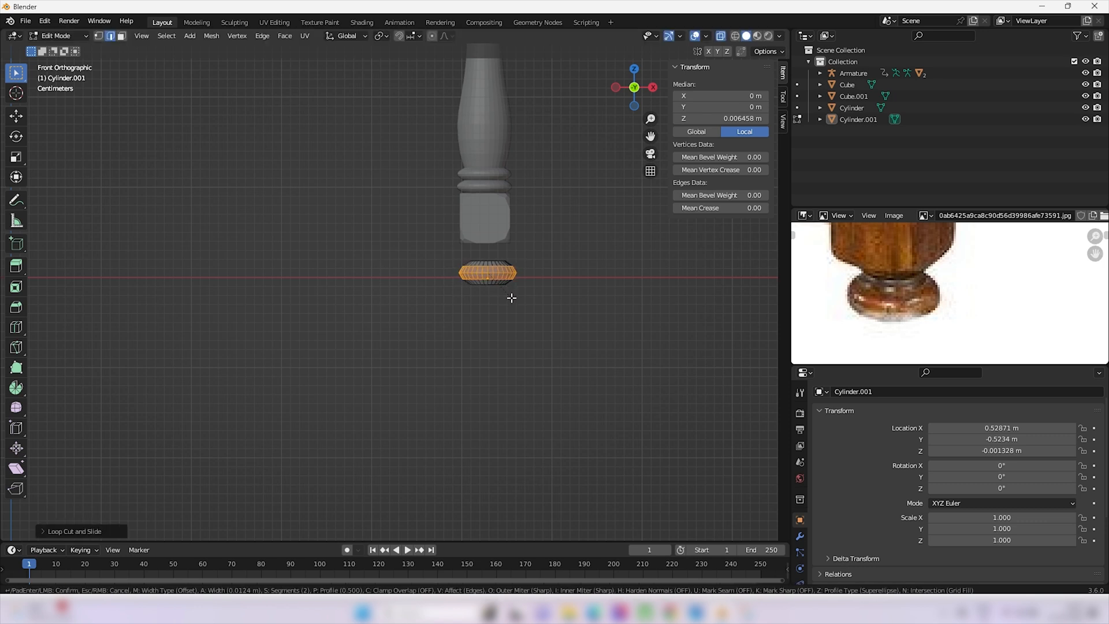
scroll(512, 300, "up", 1)
scroll(512, 301, "up", 1)
left_click(511, 300)
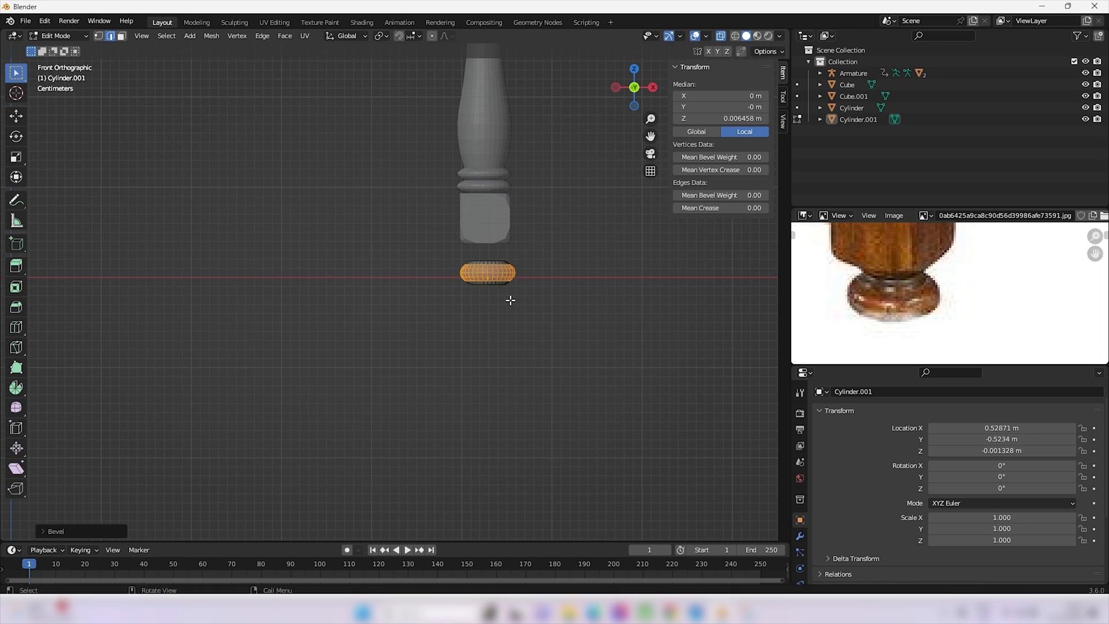
- Turn off X-ray display to show the rounded foot and the block above it as solid surfaces
middle_click_drag(519, 286, 504, 288)
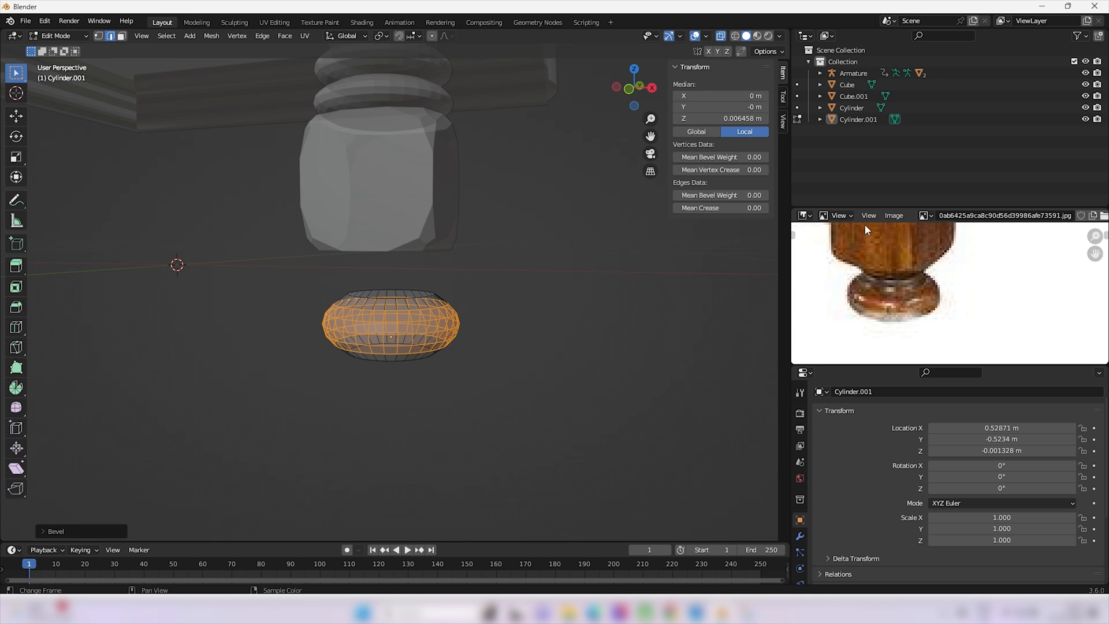
middle_click_drag(481, 196, 494, 231)
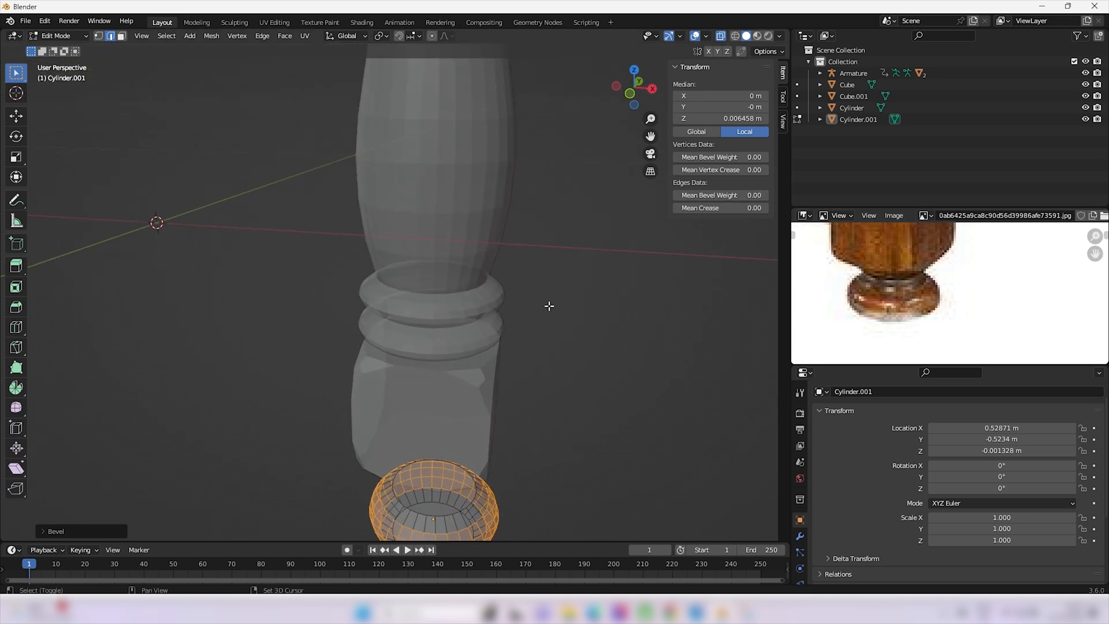
middle_click_drag(549, 306, 550, 225)
middle_click_drag(508, 299, 517, 282, "shift")
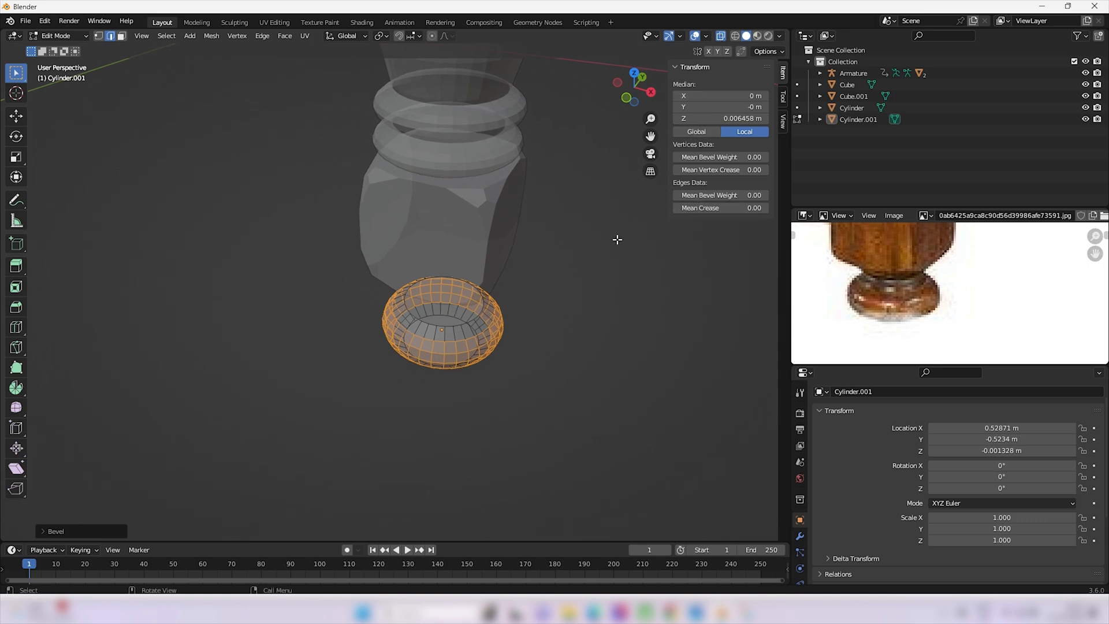
left_click(720, 37)
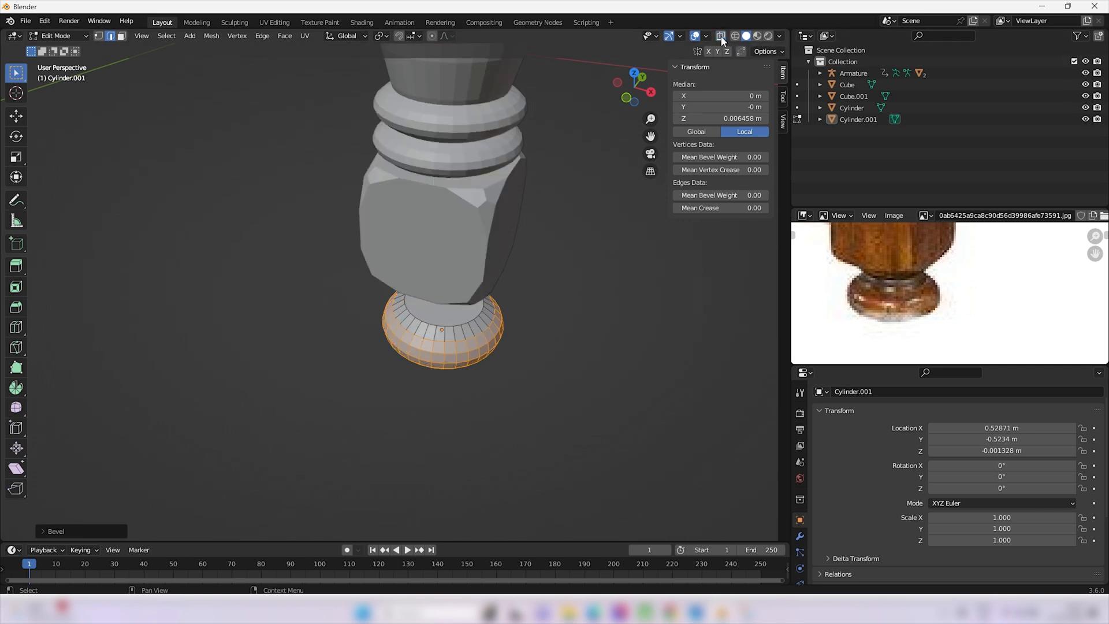
middle_click_drag(553, 218, 593, 213)
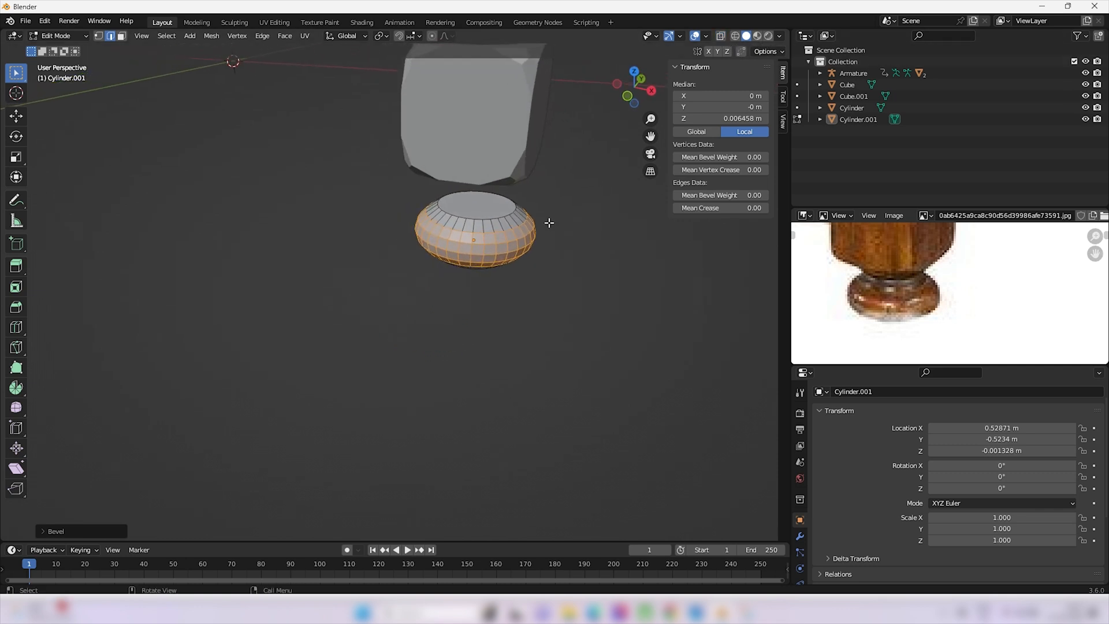
- Extrude the foot's top face about 0.02 m up to the block and scale that face slightly outward
left_click(121, 36)
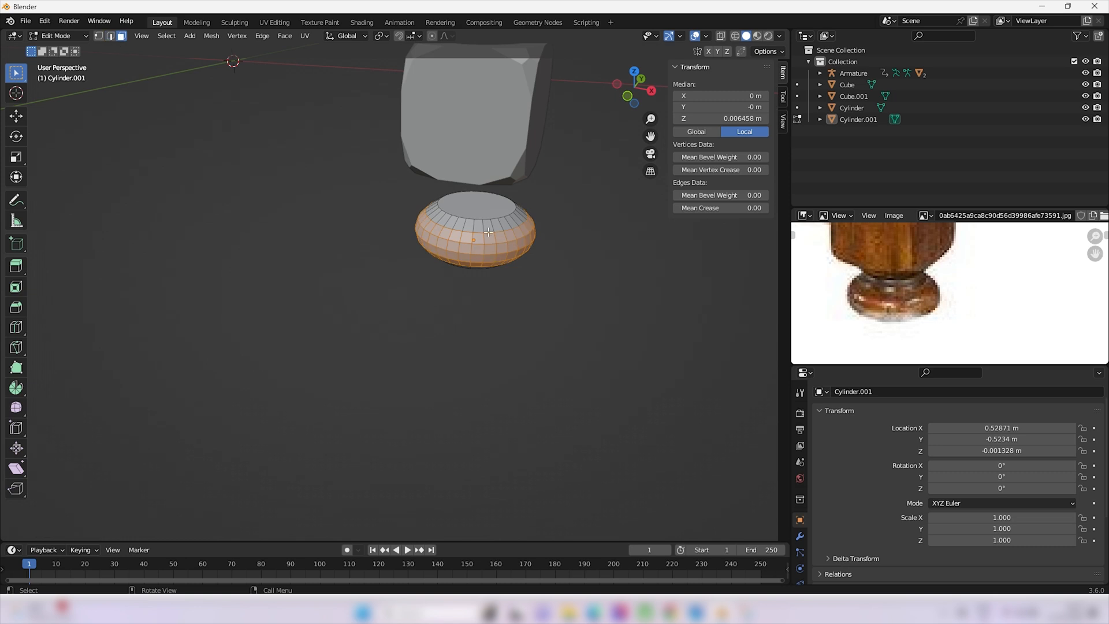
left_click(476, 209)
middle_click_drag(476, 209, 480, 210)
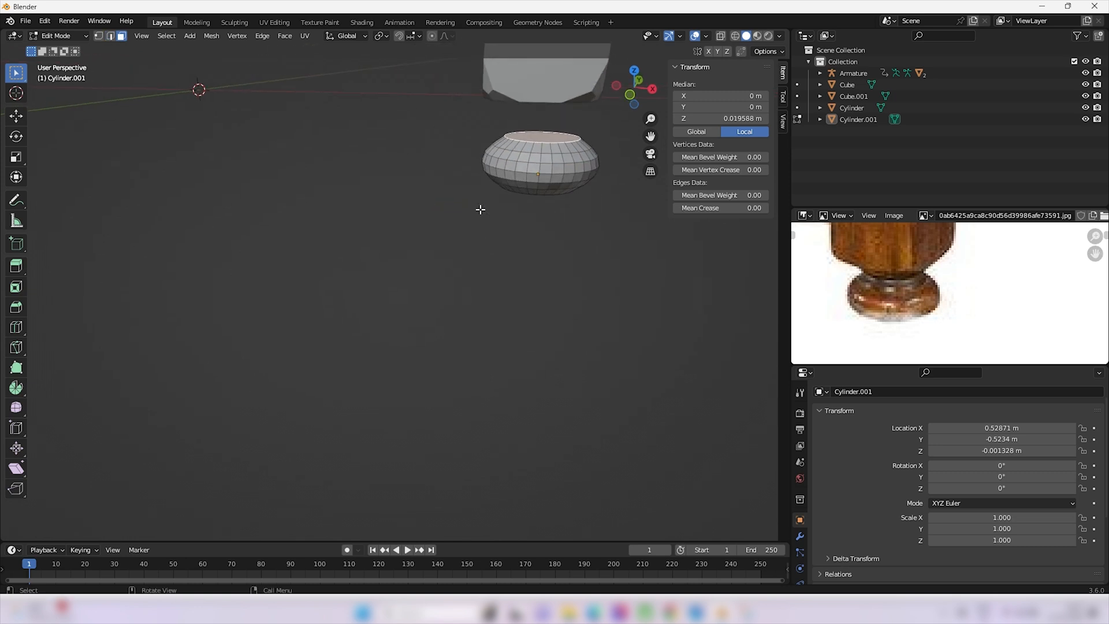
key("KP_1")
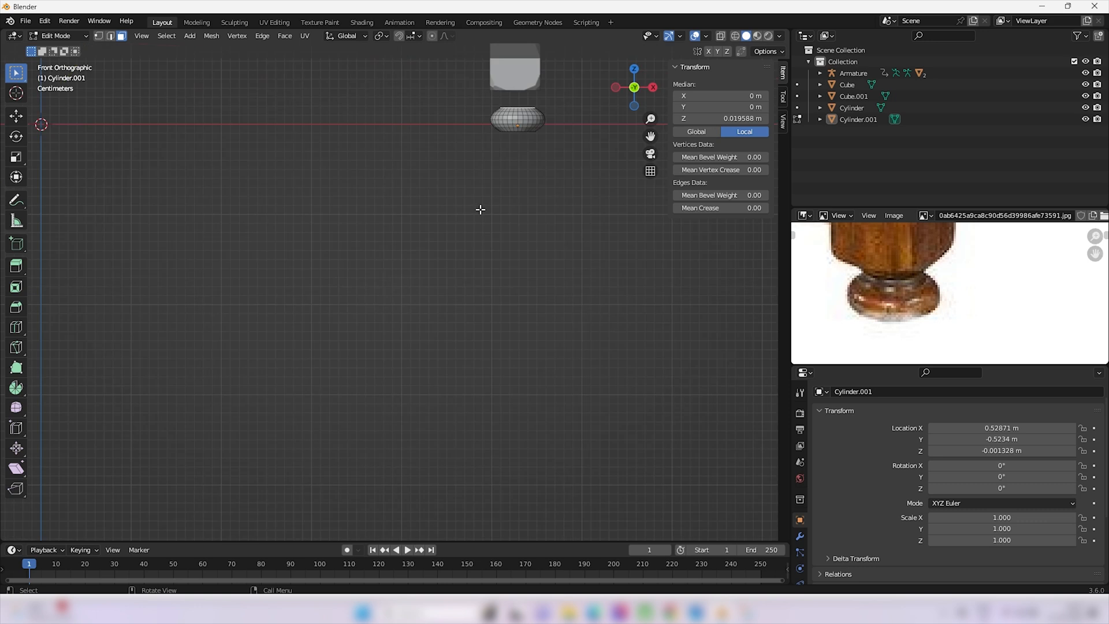
key("e")
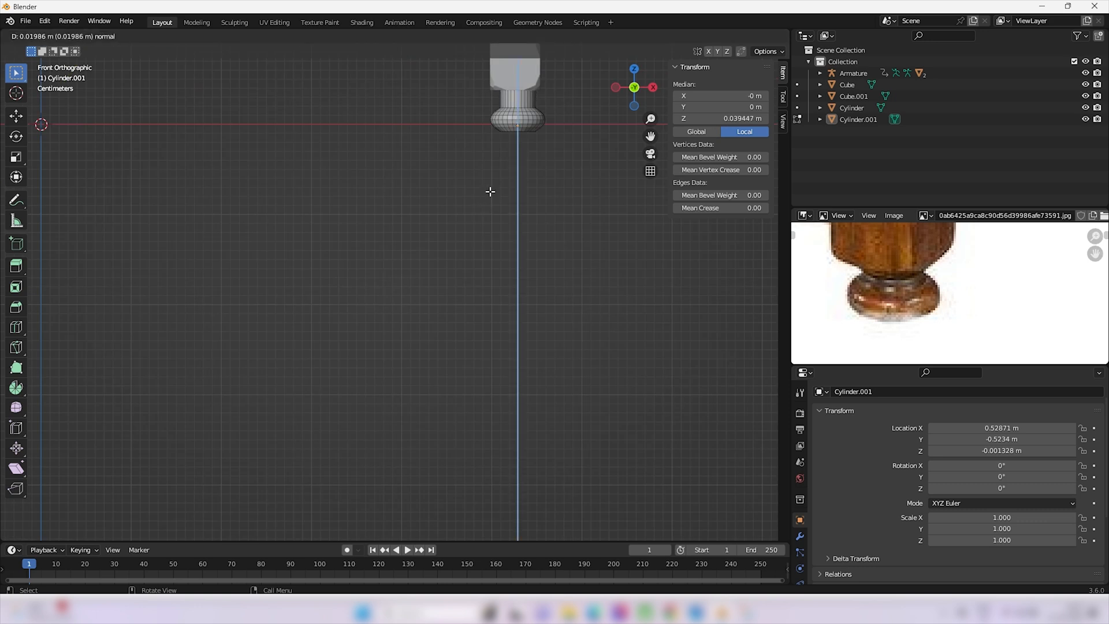
left_click(490, 192)
key("s")
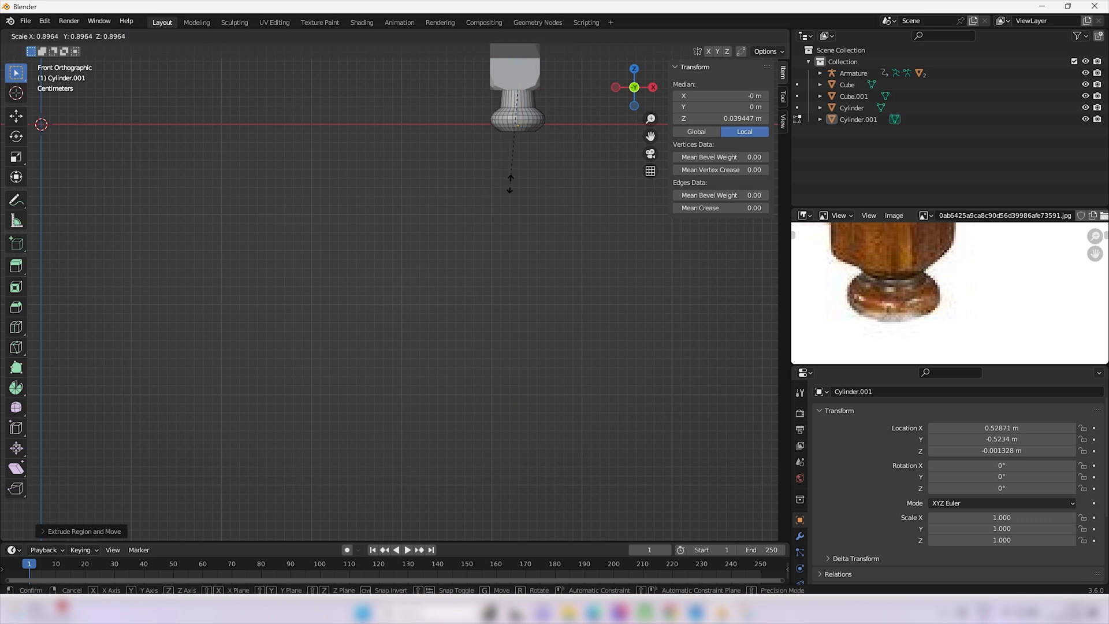
left_click(478, 212)
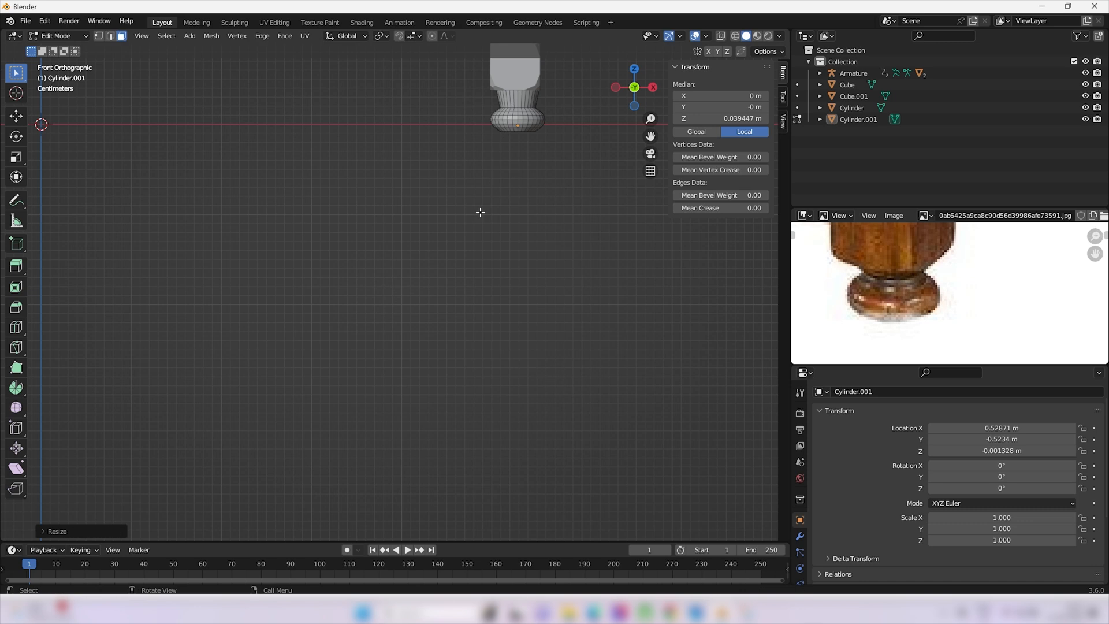
- Add a centered horizontal edge loop around the extruded neck and scale it inward to form a waist
scroll(513, 193, "up", 3)
middle_click_drag(515, 154, 418, 296, "shift")
middle_click_drag(507, 211, 482, 274, "shift")
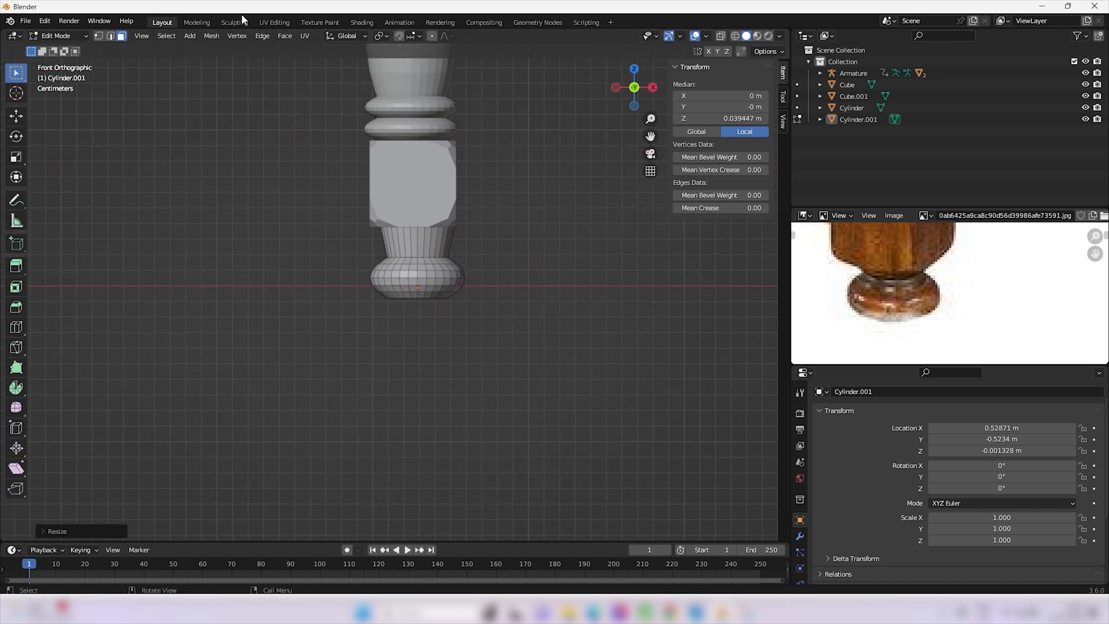
left_click(110, 36)
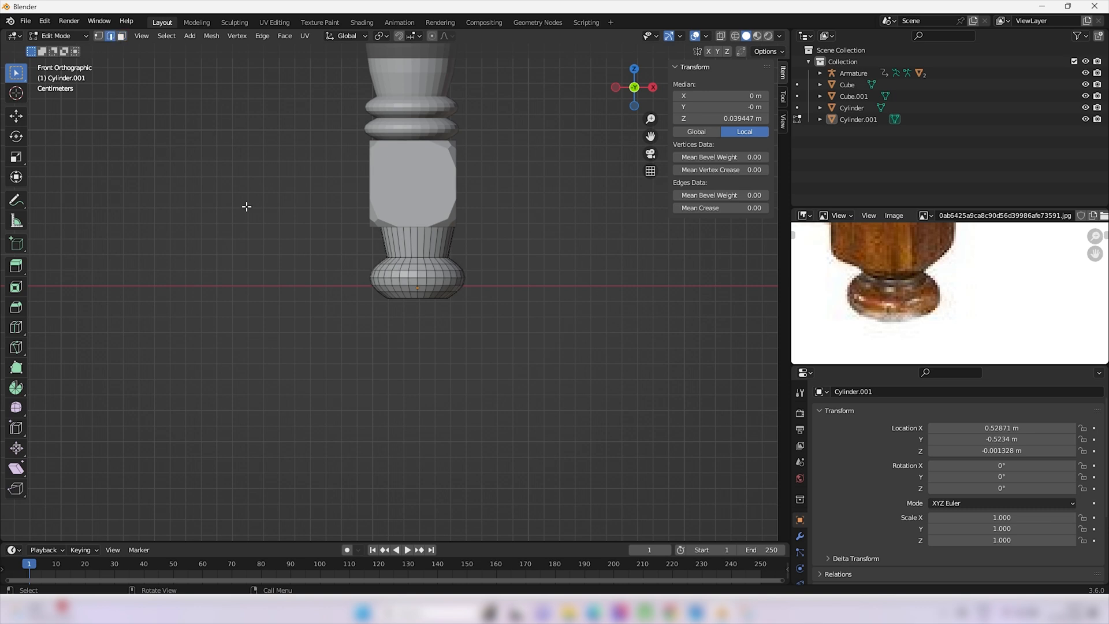
left_click(415, 239)
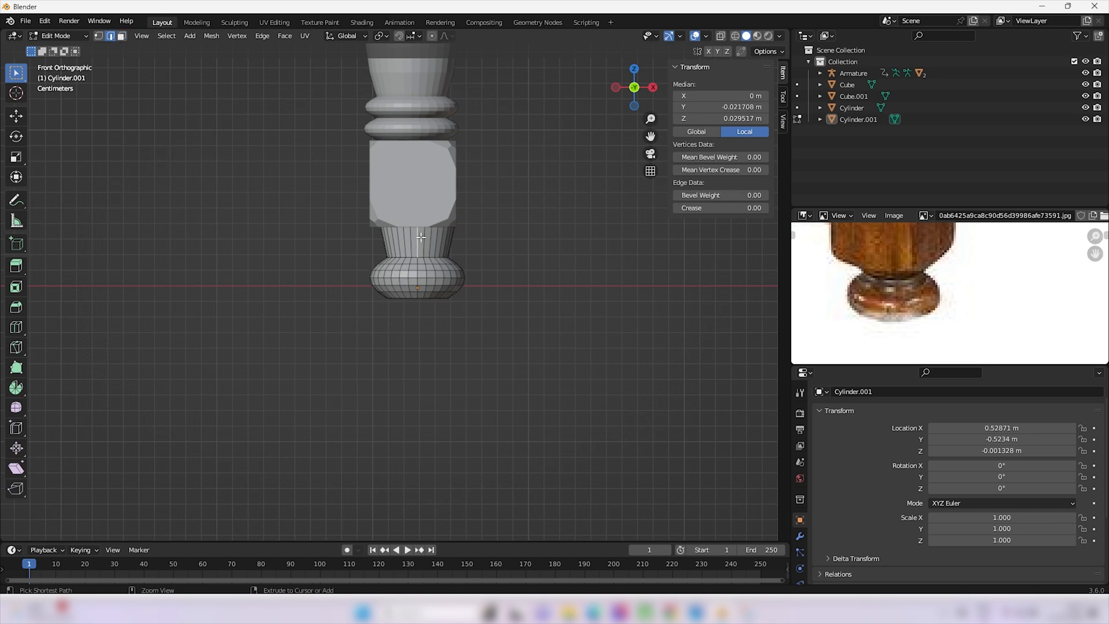
key("ctrl+r")
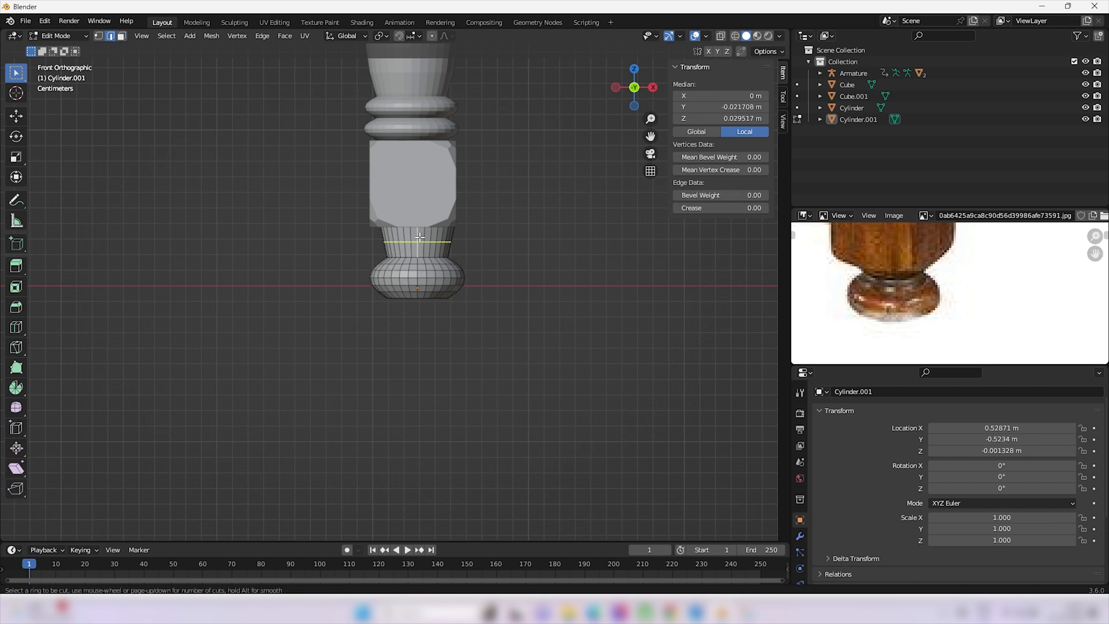
left_click(419, 237)
left_click(419, 237)
key("s")
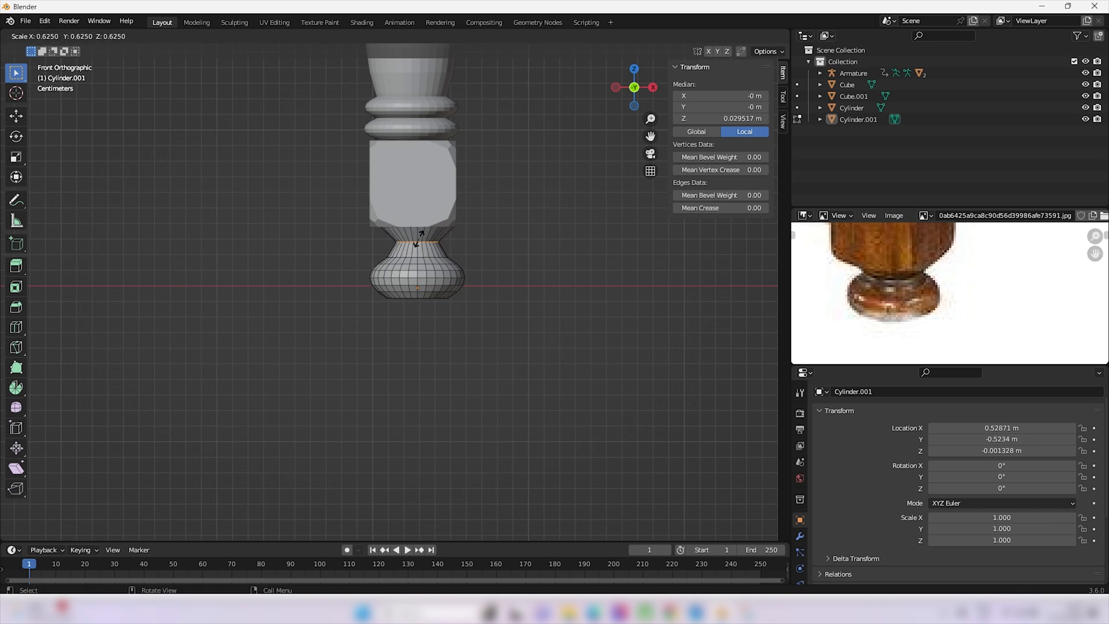
key("Escape")
- Bevel the neck's narrowed edge loop by about 0.006 m with four segments to form a smooth concave curve
key("ctrl")
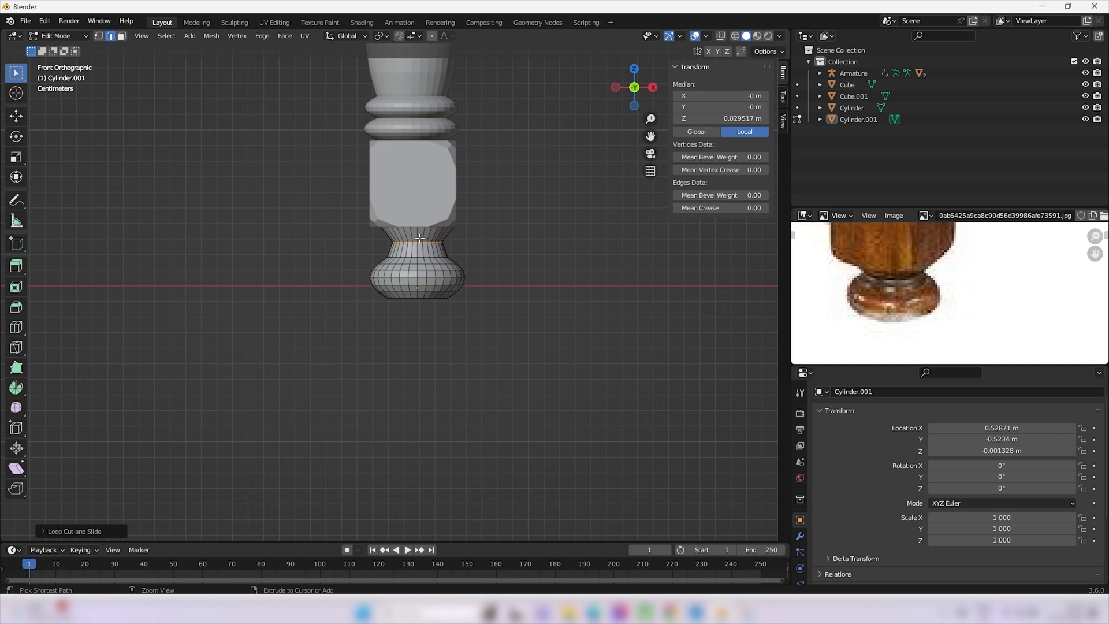
key("ctrl+b")
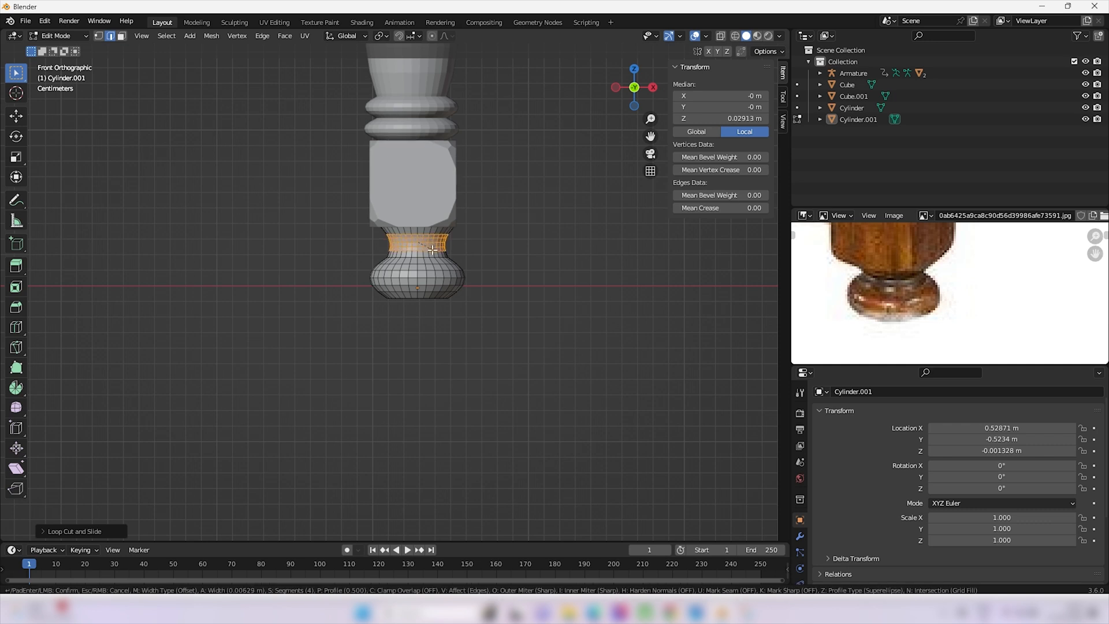
left_click(433, 250)
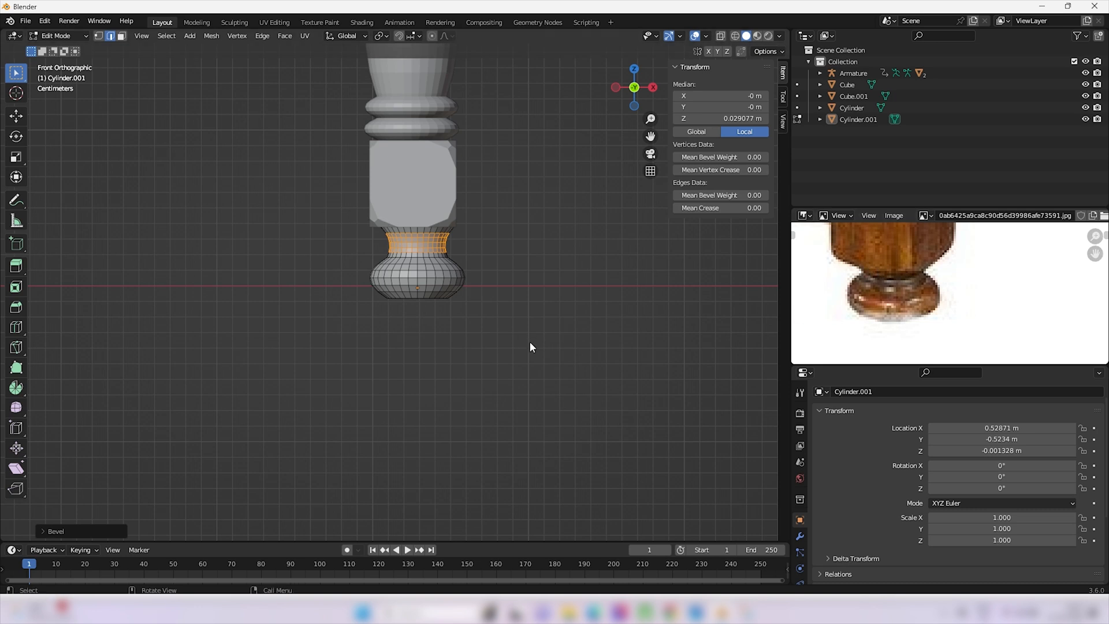
- Move the whole foot object along X to about 0.526 m to center it beneath the block
key("Tab")
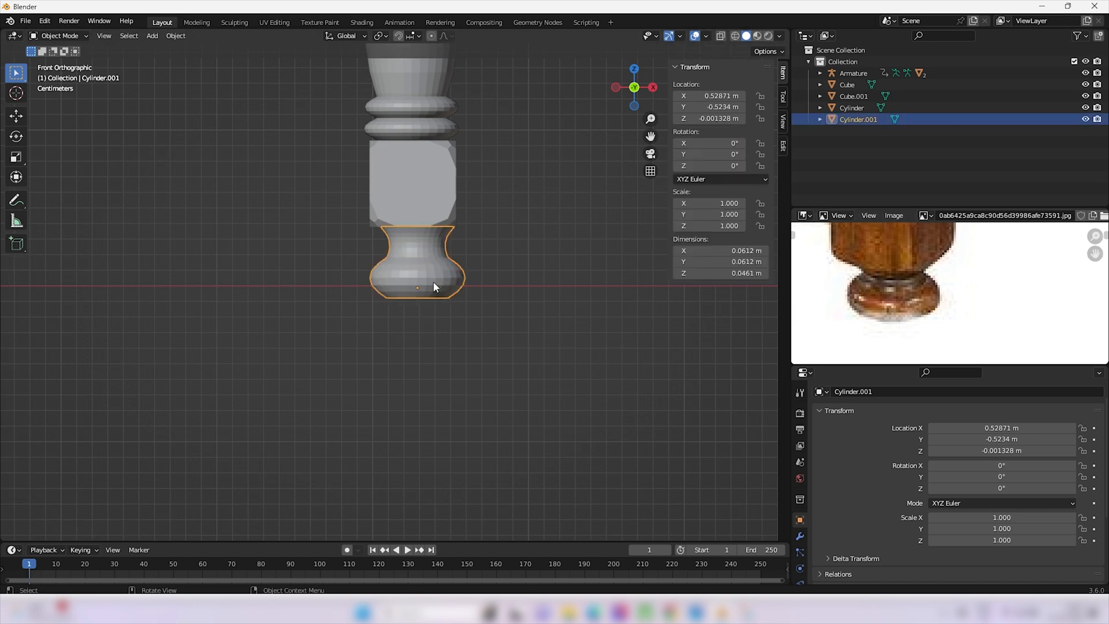
key("g")
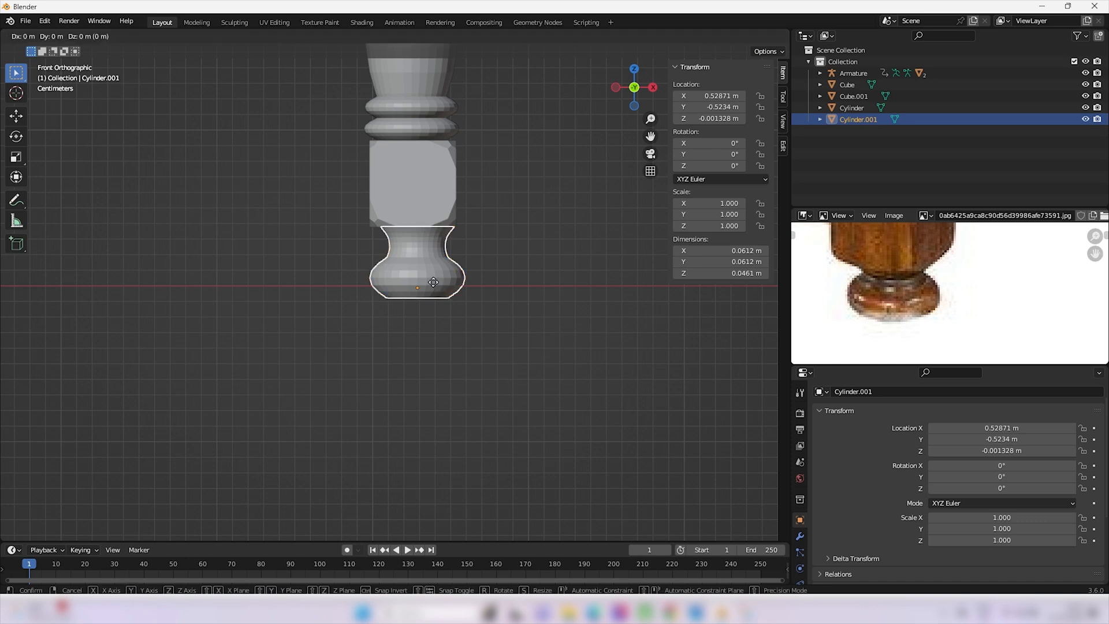
key("x")
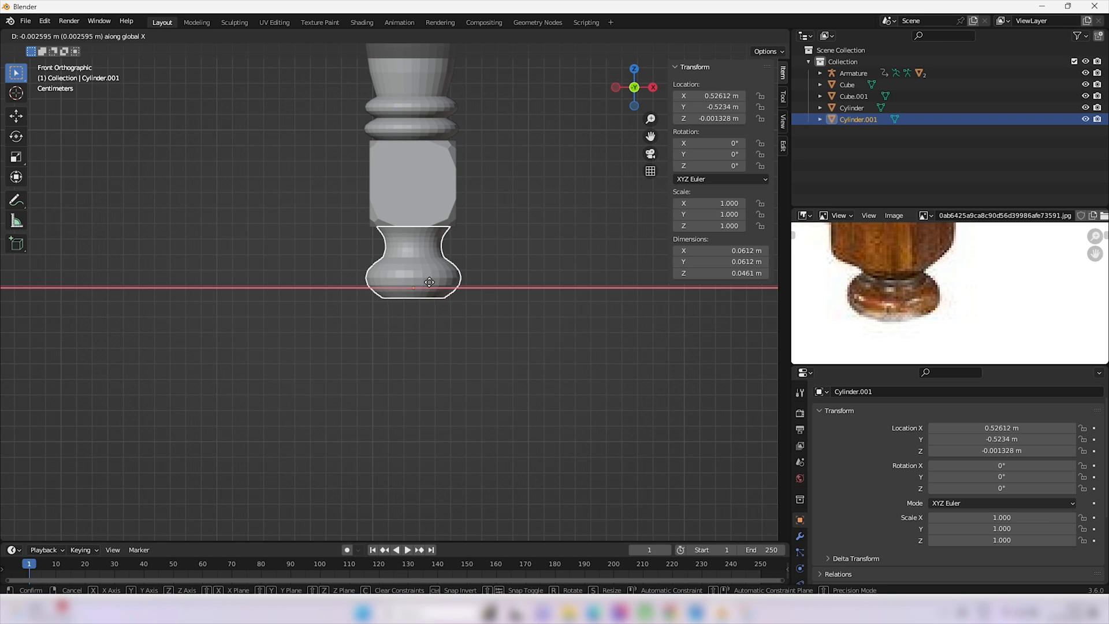
left_click(429, 285)
key("KP_3")
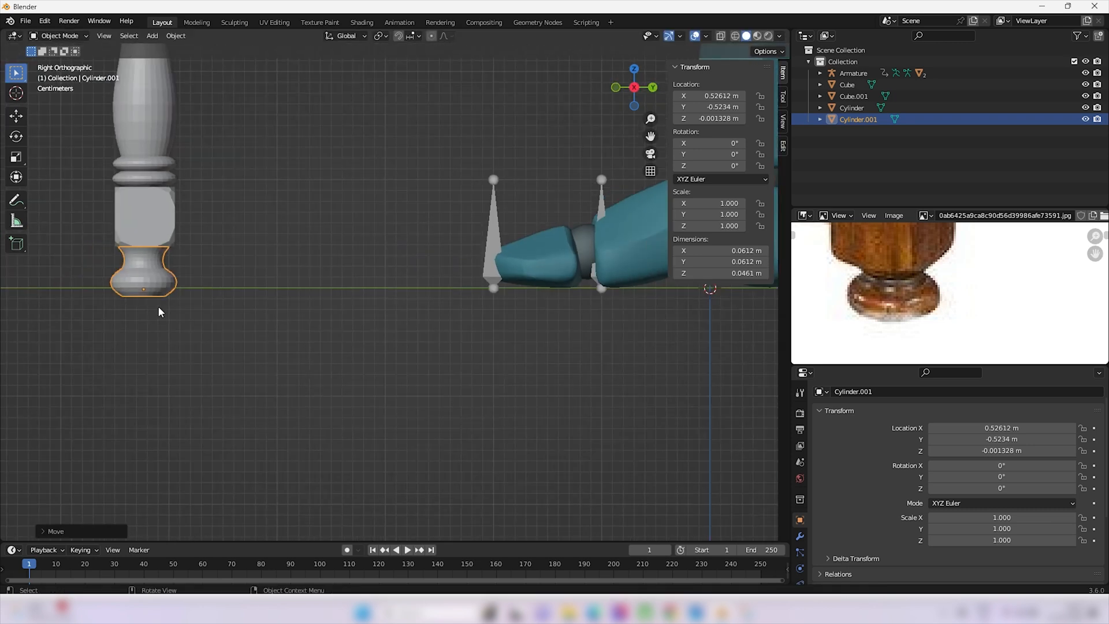
- Compare the assembled table and leg with the reference photo, examining the lower shelf between the legs
key("KP_1")
scroll(258, 328, "down", 3)
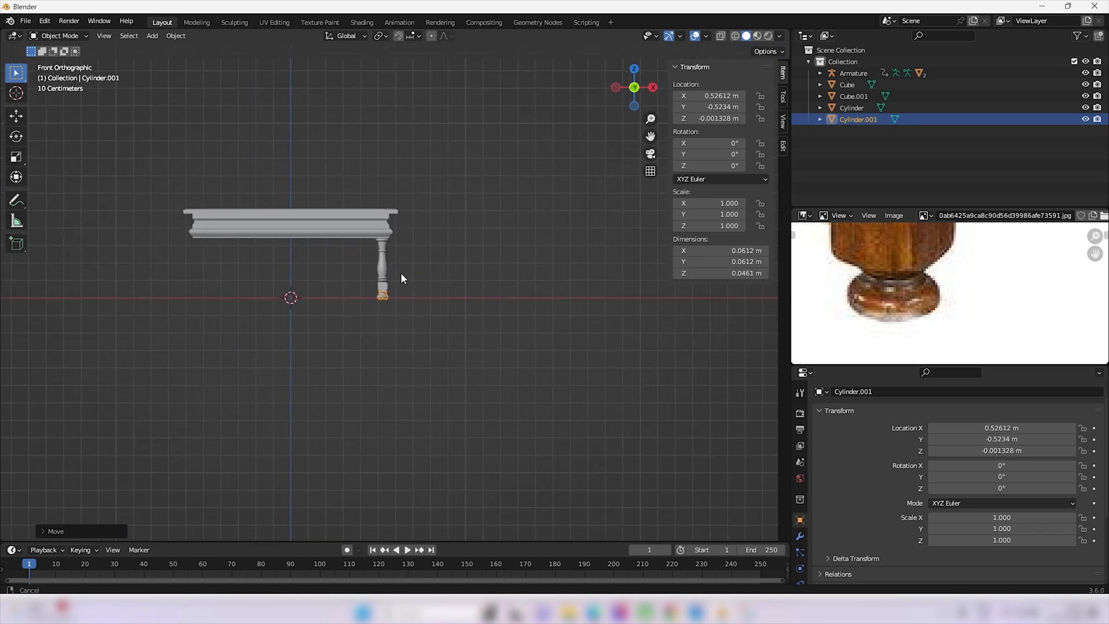
middle_click_drag(450, 257, 369, 261)
scroll(895, 248, "down", 4)
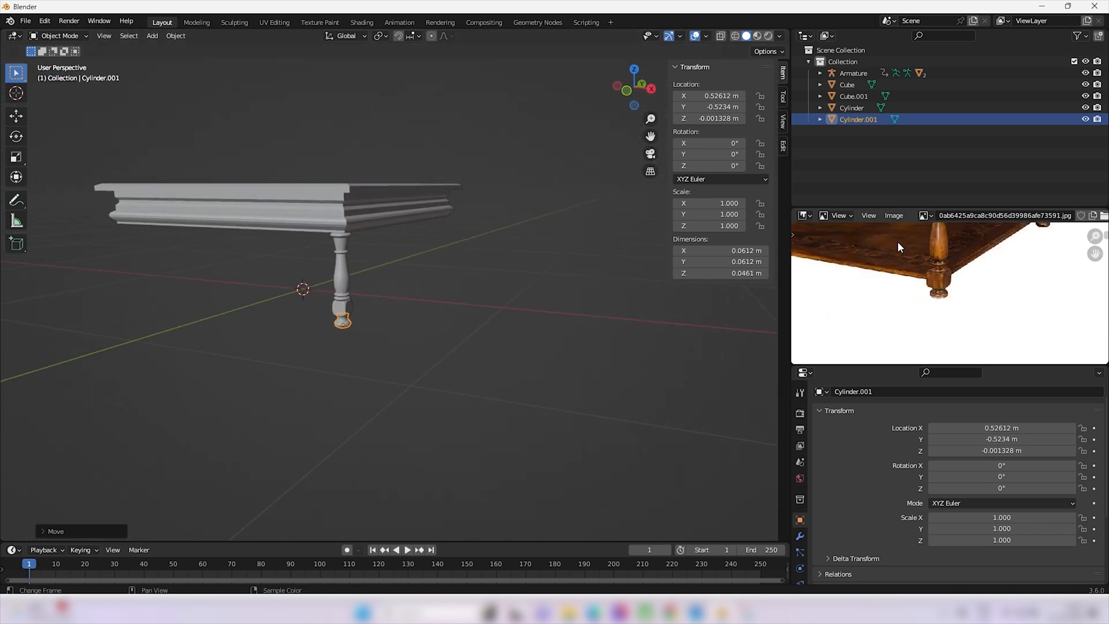
scroll(898, 242, "down", 3)
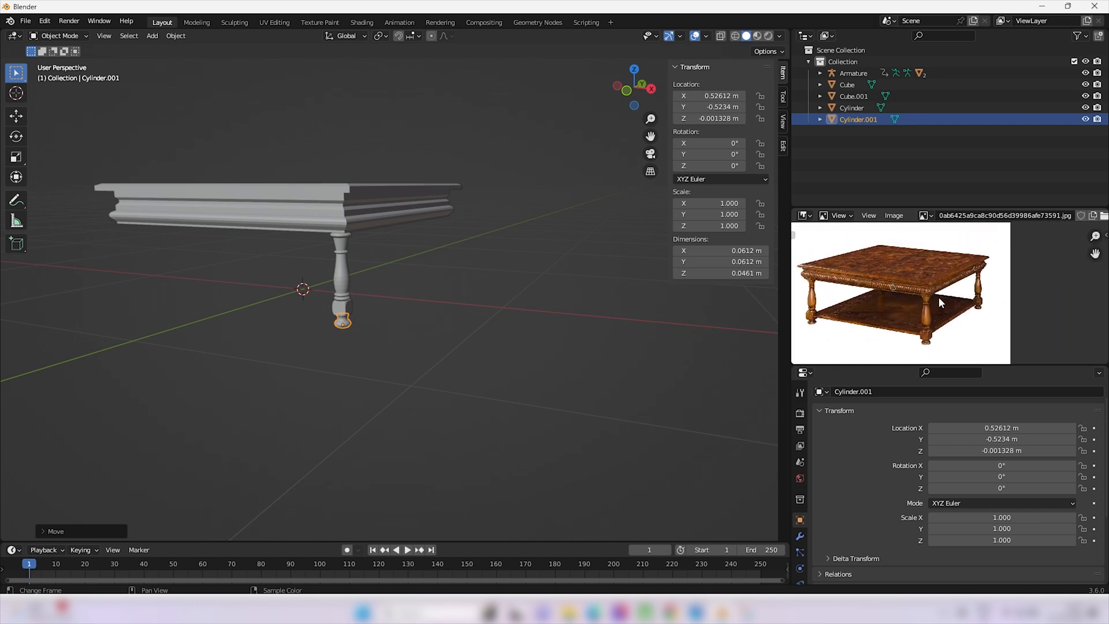
scroll(938, 297, "up", 3)
scroll(861, 276, "up", 2)
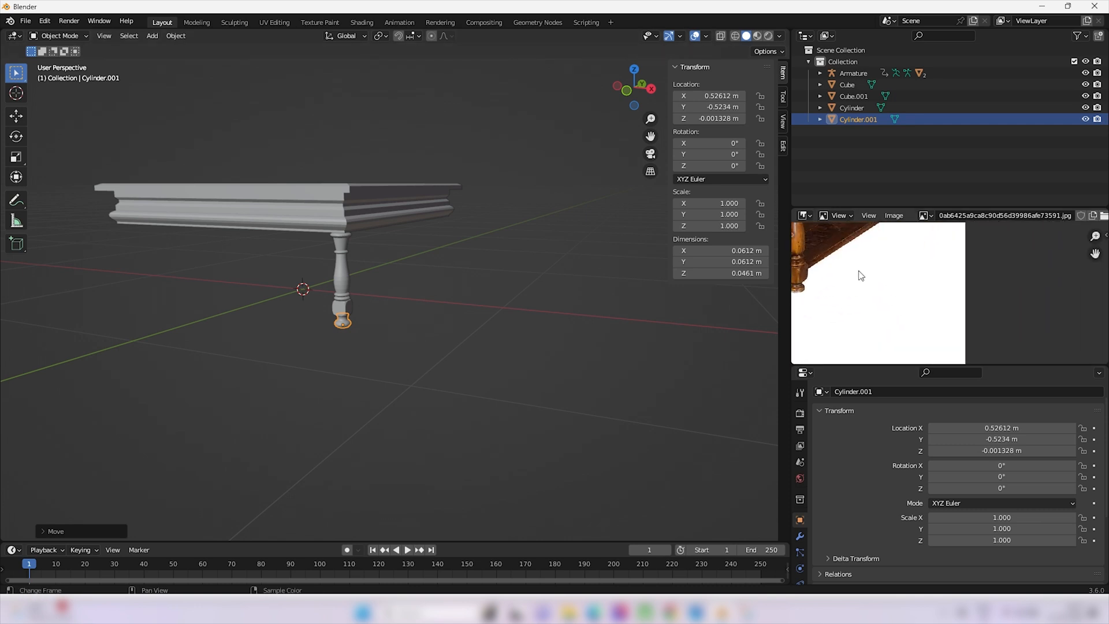
scroll(859, 272, "up", 1)
mouse_move(859, 271)
middle_mouse_down()
mouse_move(941, 287)
mouse_move(870, 288)
middle_mouse_up()
scroll(851, 266, "down", 1)
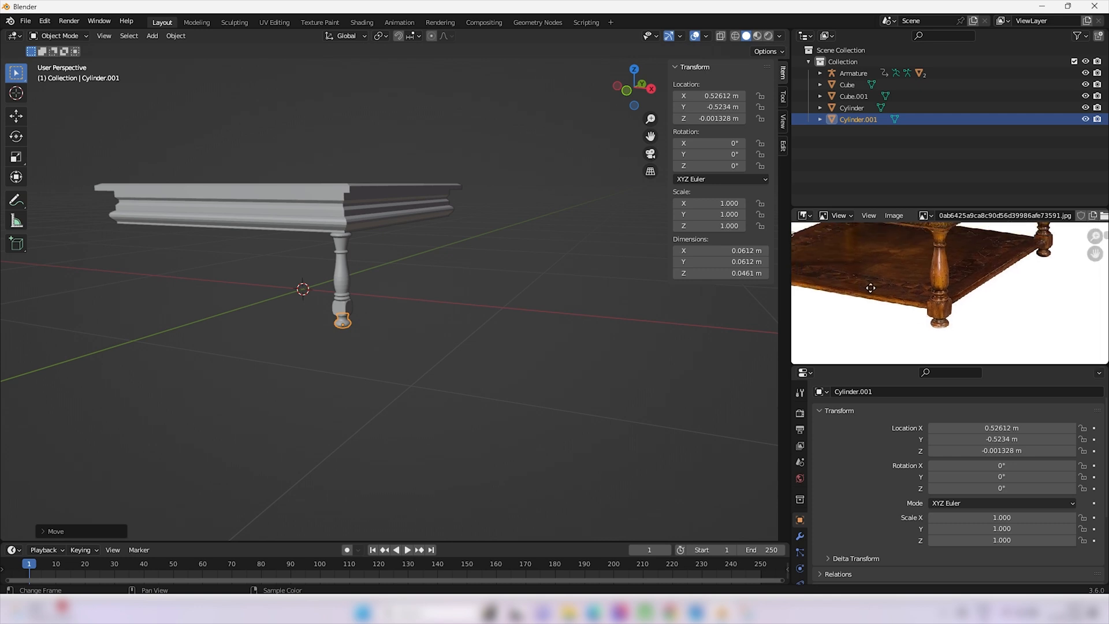
scroll(839, 279, "up", 1)
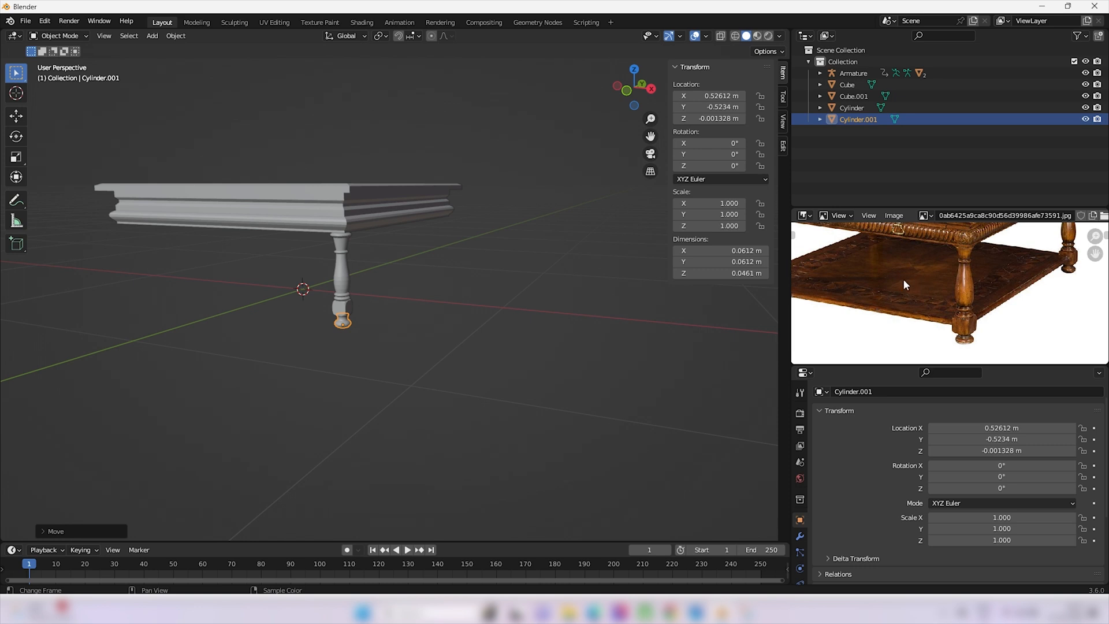
middle_click_drag(612, 280, 531, 282)
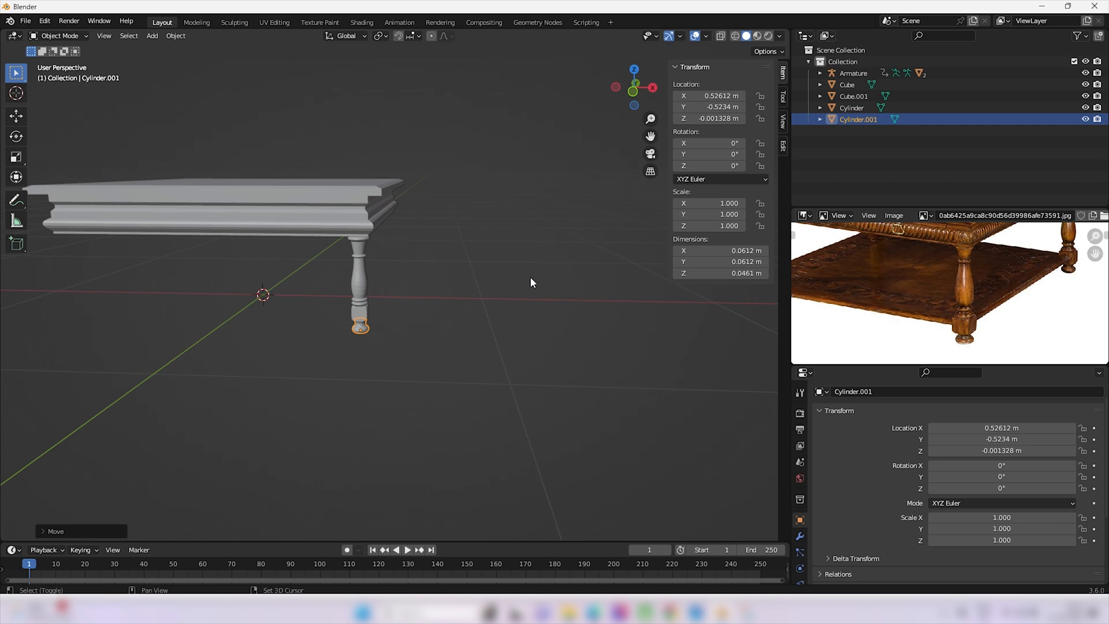
- Add a cube at the world origin for the lower shelf and scale it uniformly to about 1.02 m
key("shift+a")
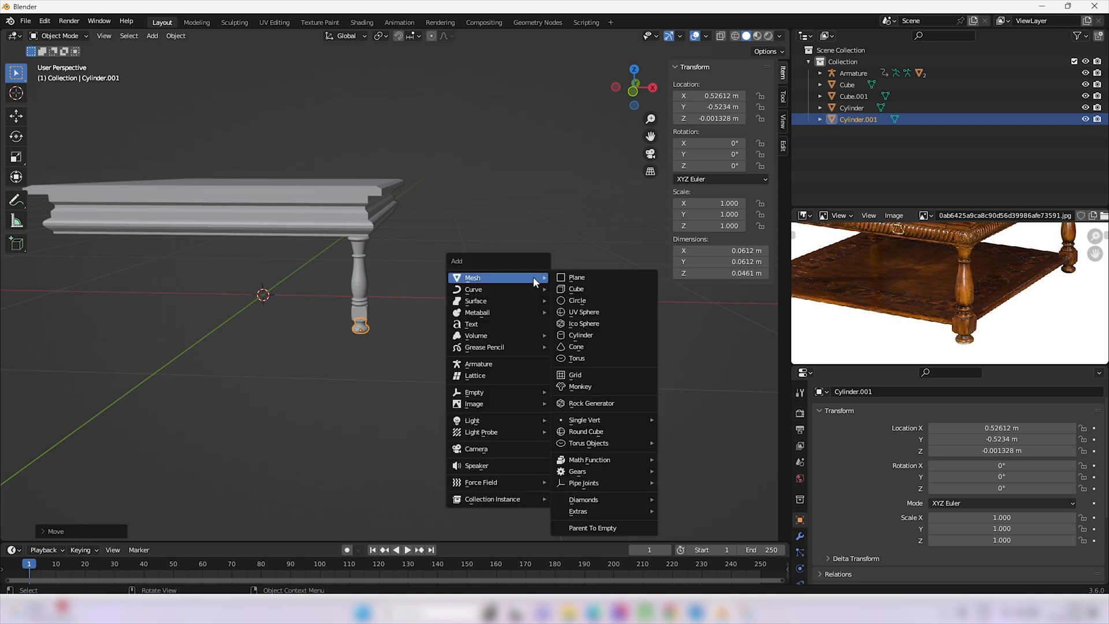
left_click(575, 288)
scroll(529, 313, "down", 5)
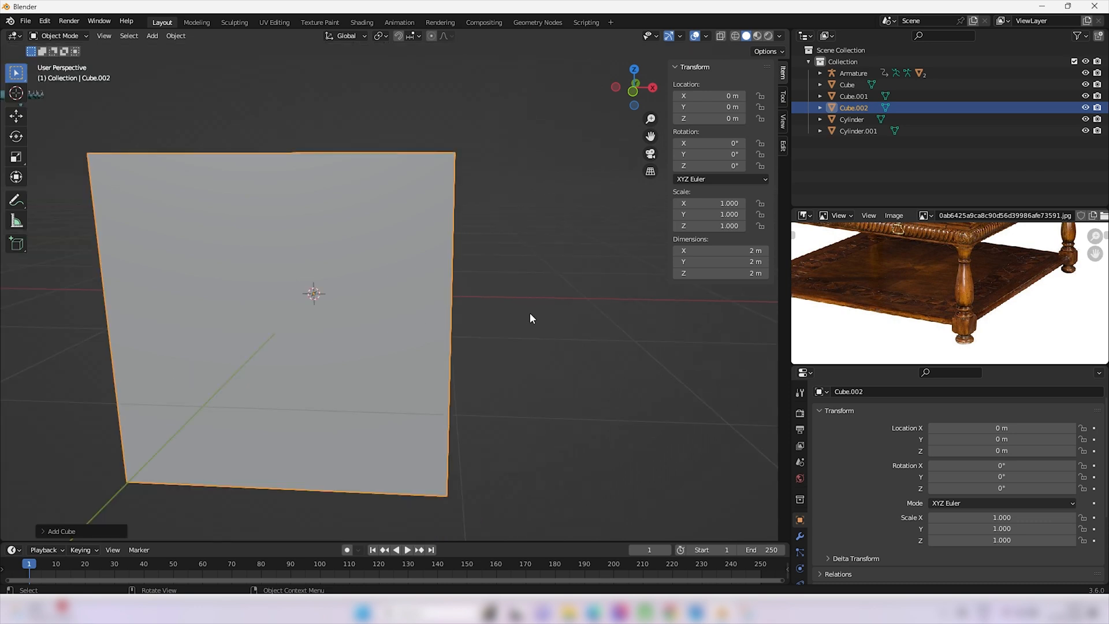
key("KP_1")
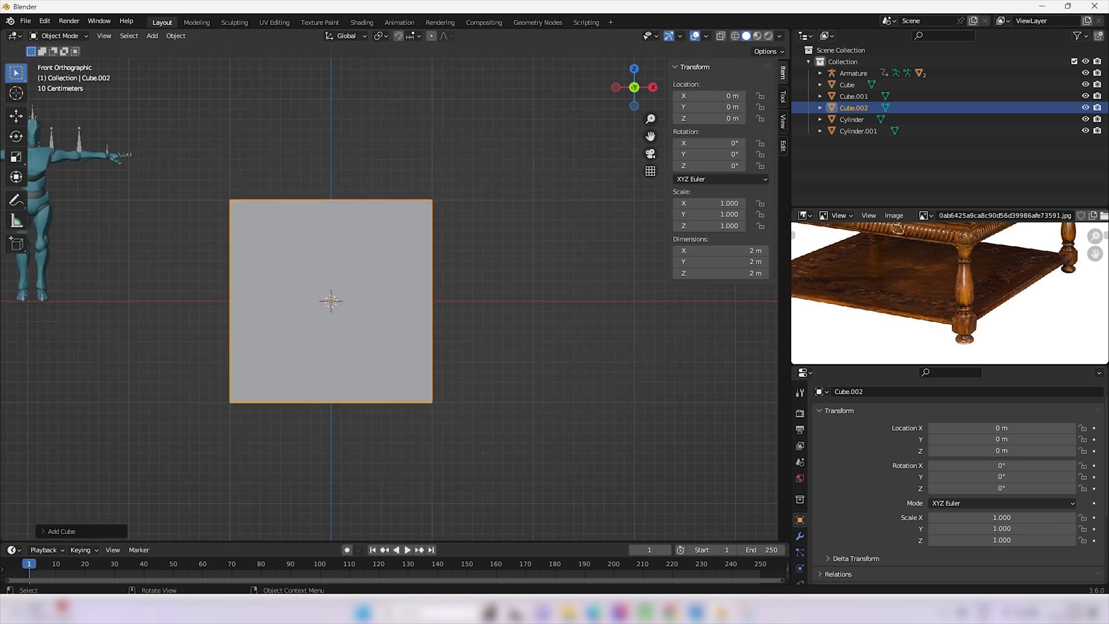
key("s")
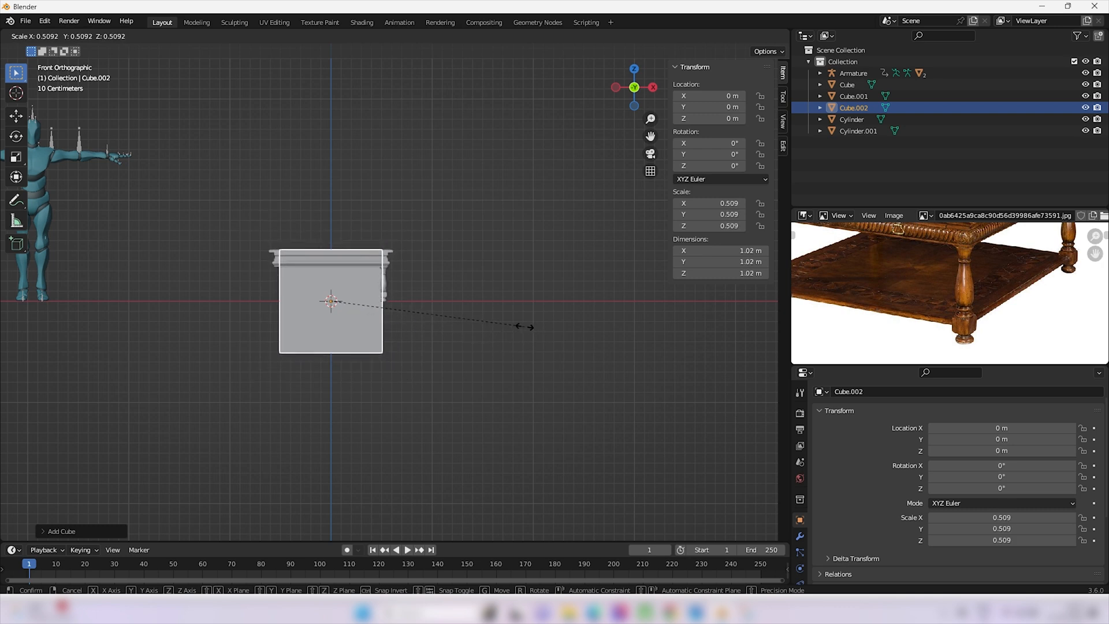
left_click(524, 327)
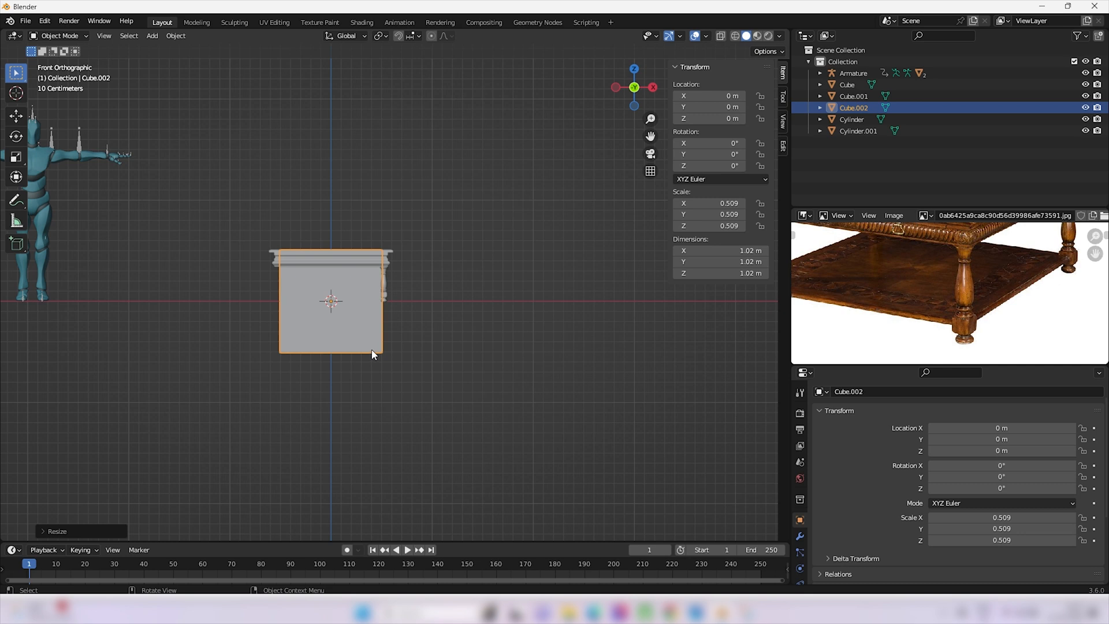
- Flatten the shelf cube along Z into a thin board about 0.014 m thick
key("s")
key("z")
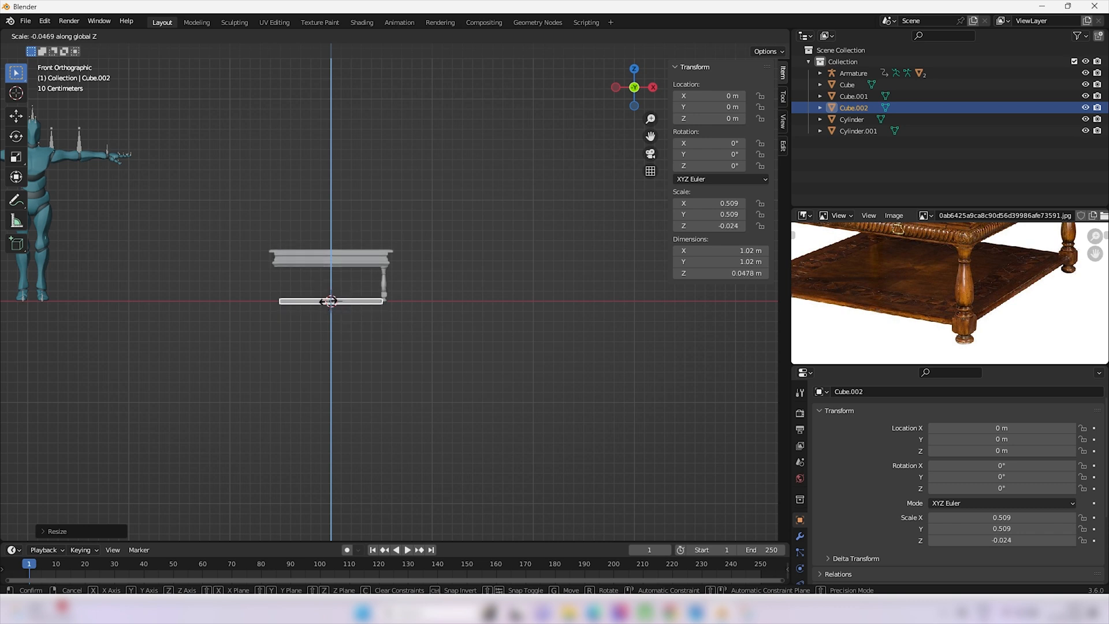
left_click(331, 301)
scroll(330, 306, "up", 10)
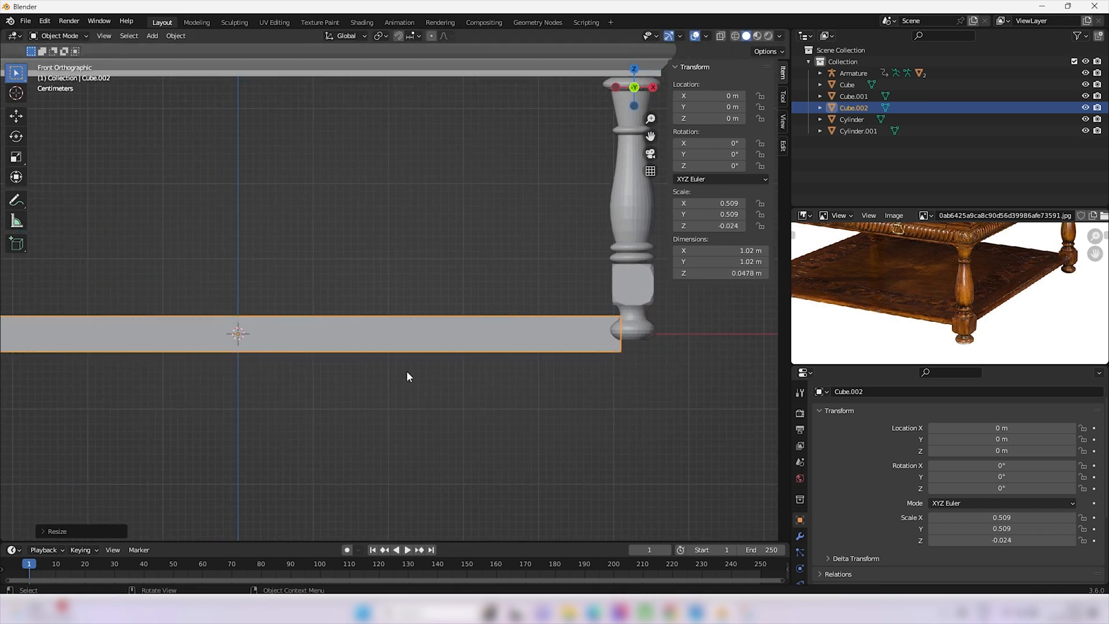
scroll(406, 376, "down", 5)
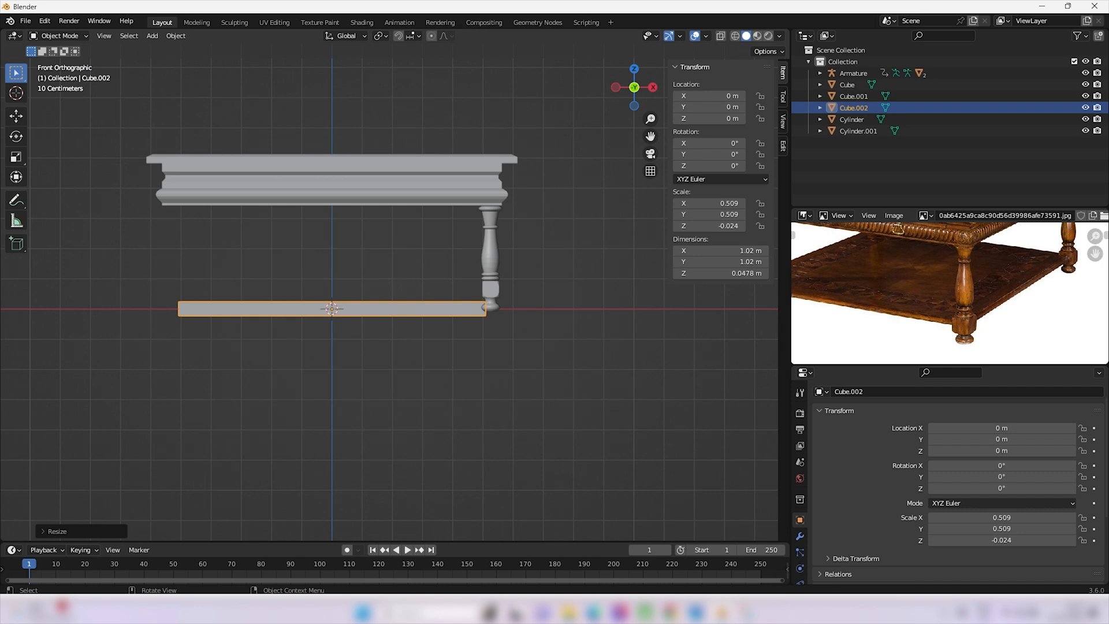
key("s")
key("z")
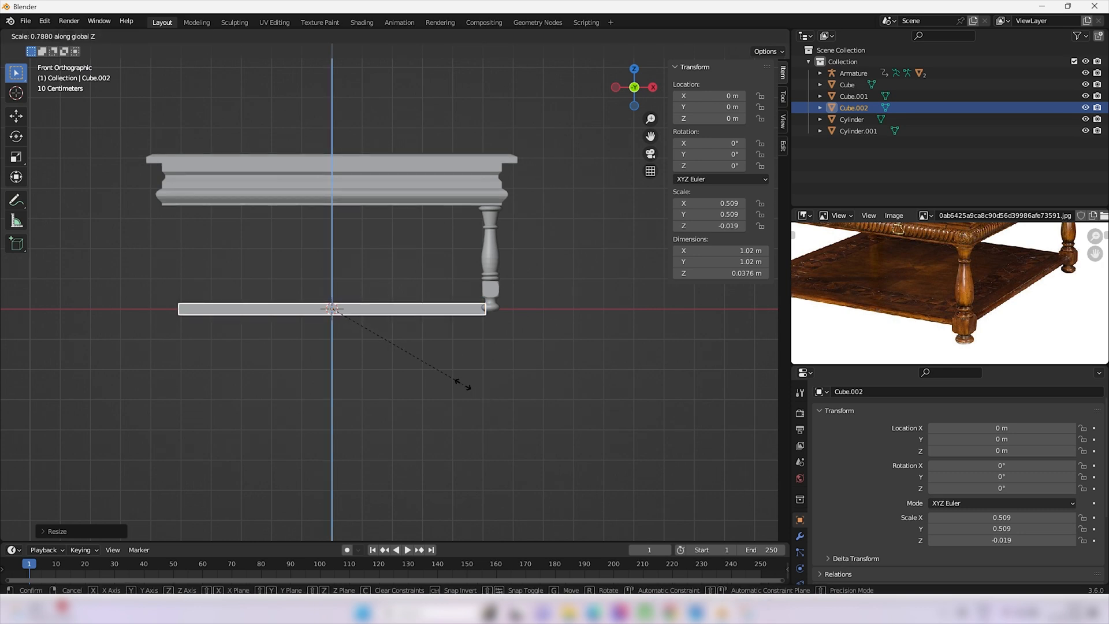
left_click(362, 358)
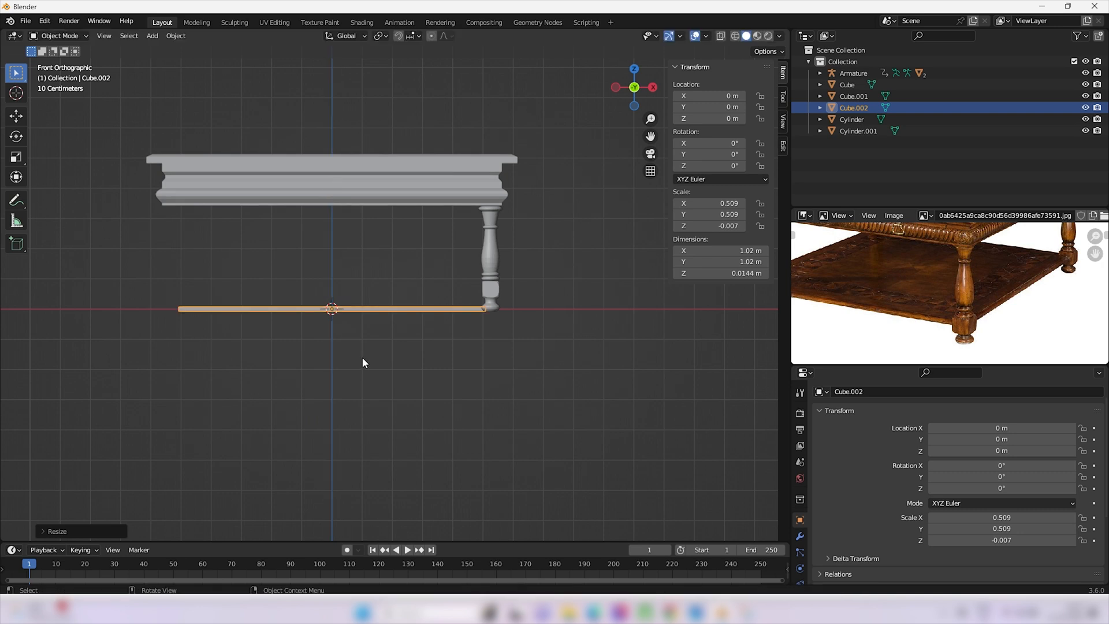
- Raise the shelf board along Z to about 0.067 m, level with the leg's beveled block
key("g")
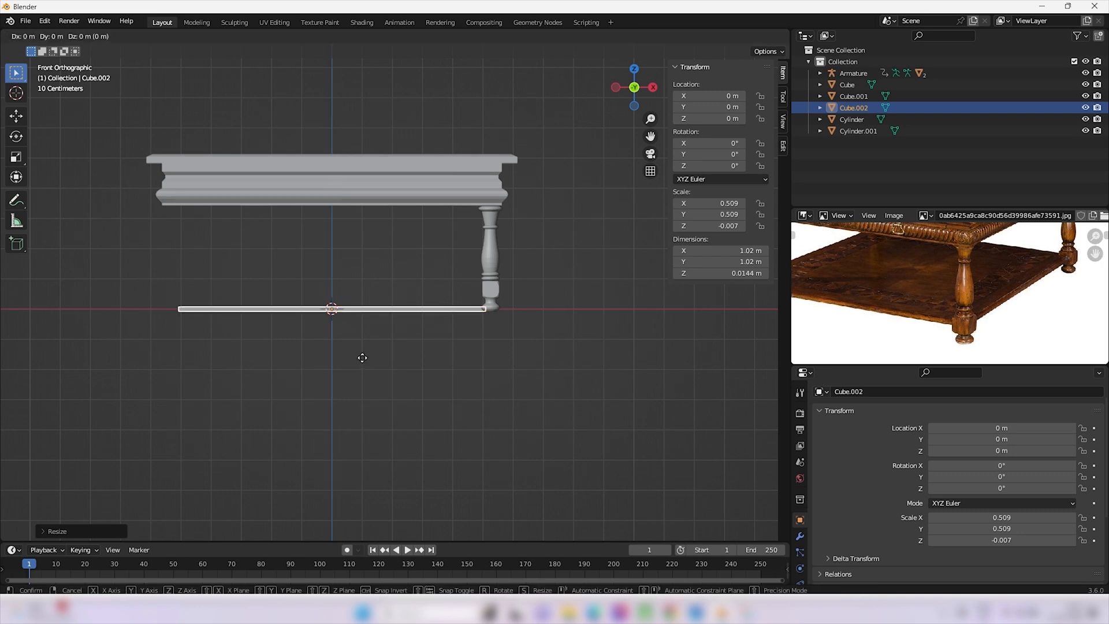
key("z")
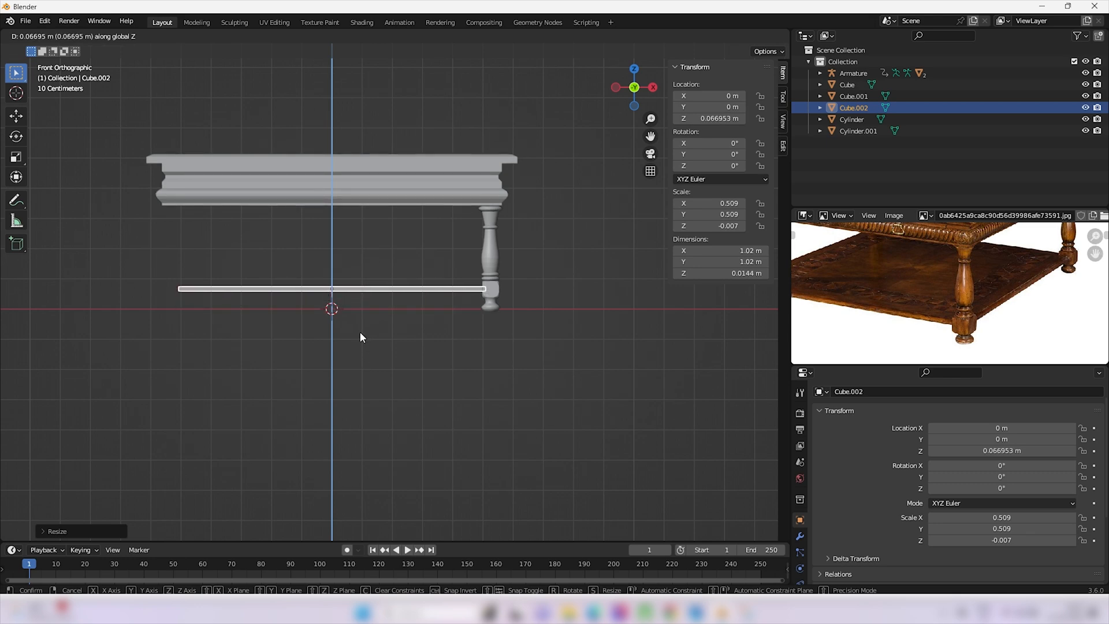
left_click(360, 332)
mouse_move(467, 349)
middle_mouse_down()
mouse_move(477, 349)
mouse_move(457, 358)
middle_mouse_up()
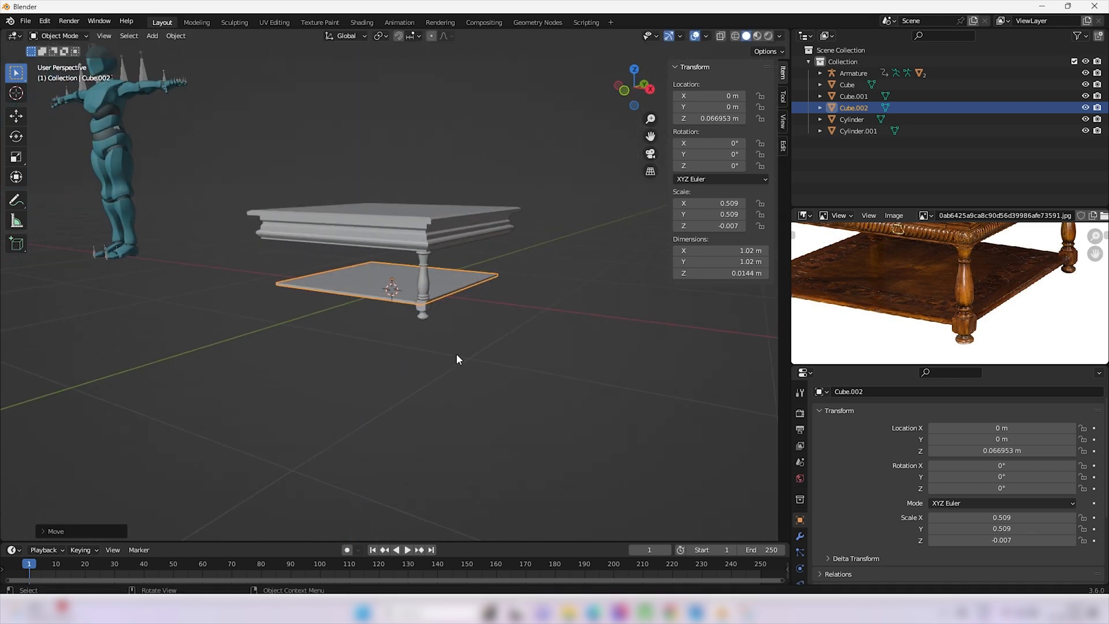
- Examine how the tabletop, leg and lower shelf fit together compared with the reference photo
left_click(444, 234)
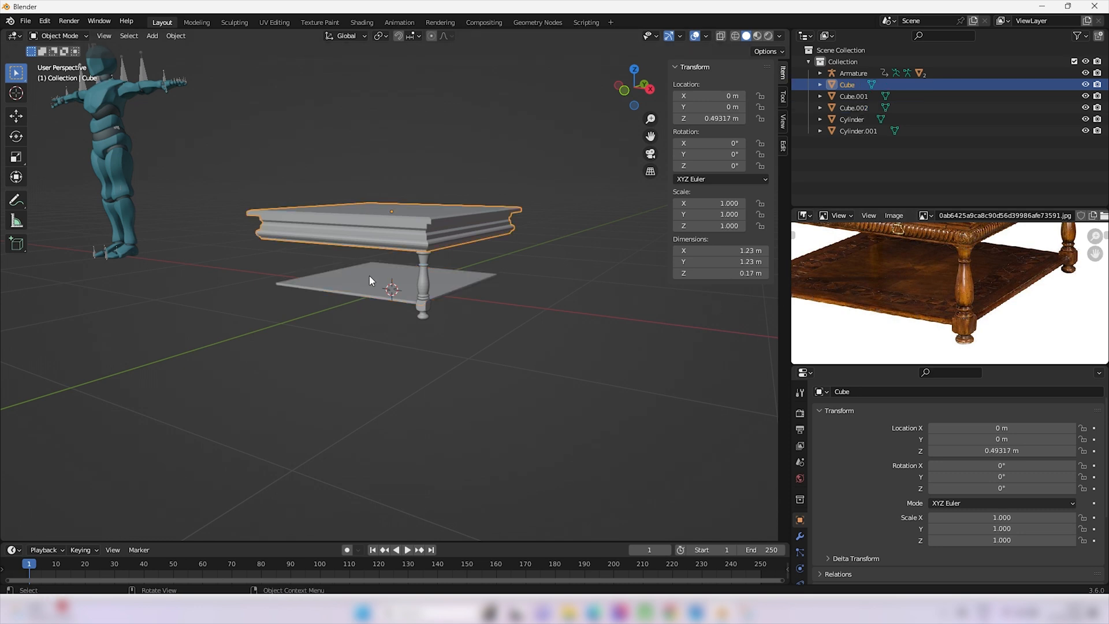
scroll(398, 268, "up", 5)
middle_click_drag(428, 261, 441, 272)
scroll(440, 271, "down", 3)
scroll(429, 279, "down", 3)
middle_click_drag(367, 297, 436, 303)
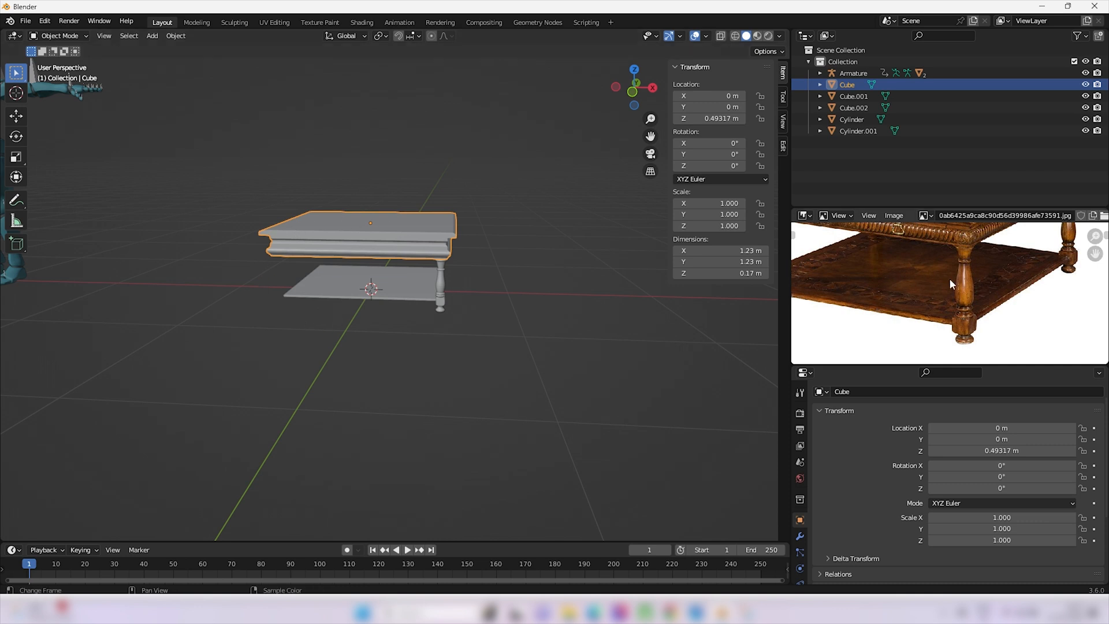
mouse_move(950, 278)
middle_mouse_down()
mouse_move(951, 294)
mouse_move(964, 279)
middle_mouse_up()
middle_click_drag(876, 293, 961, 288)
middle_click_drag(499, 340, 477, 331)
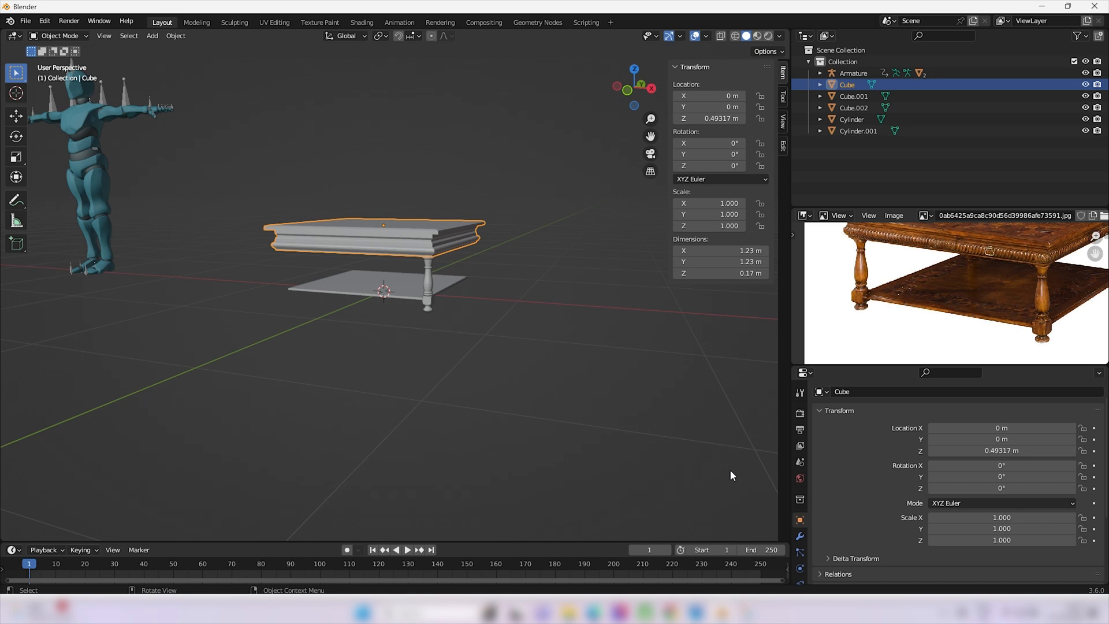
- Join the foot, the beveled block and the turned leg column into a single object, with the column as the active object
scroll(730, 475, "up", 3)
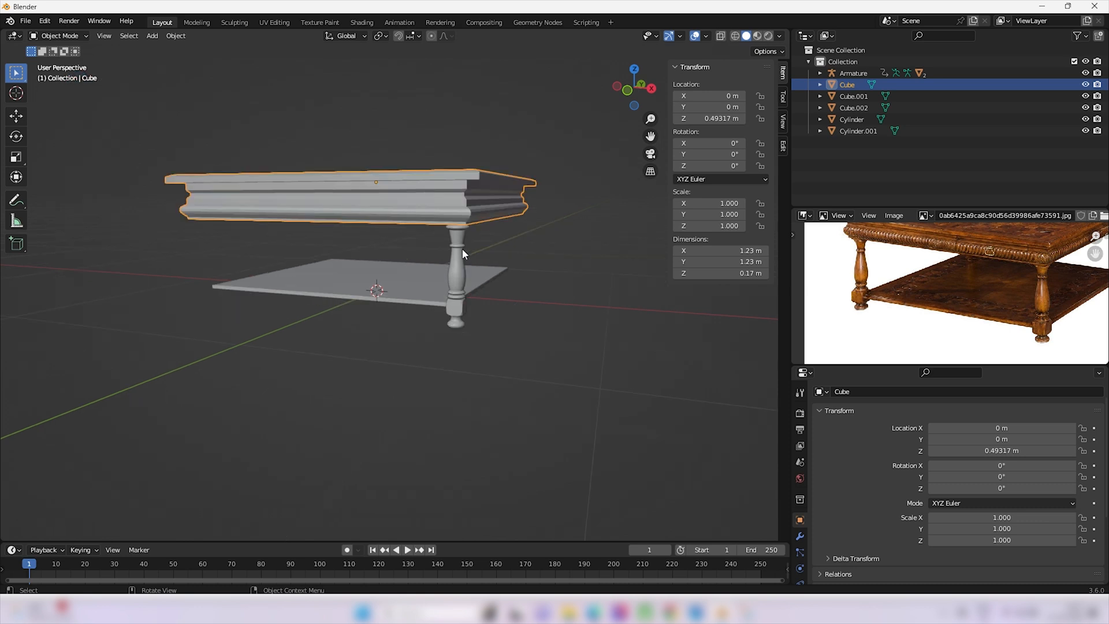
left_click(457, 241)
left_click(461, 318)
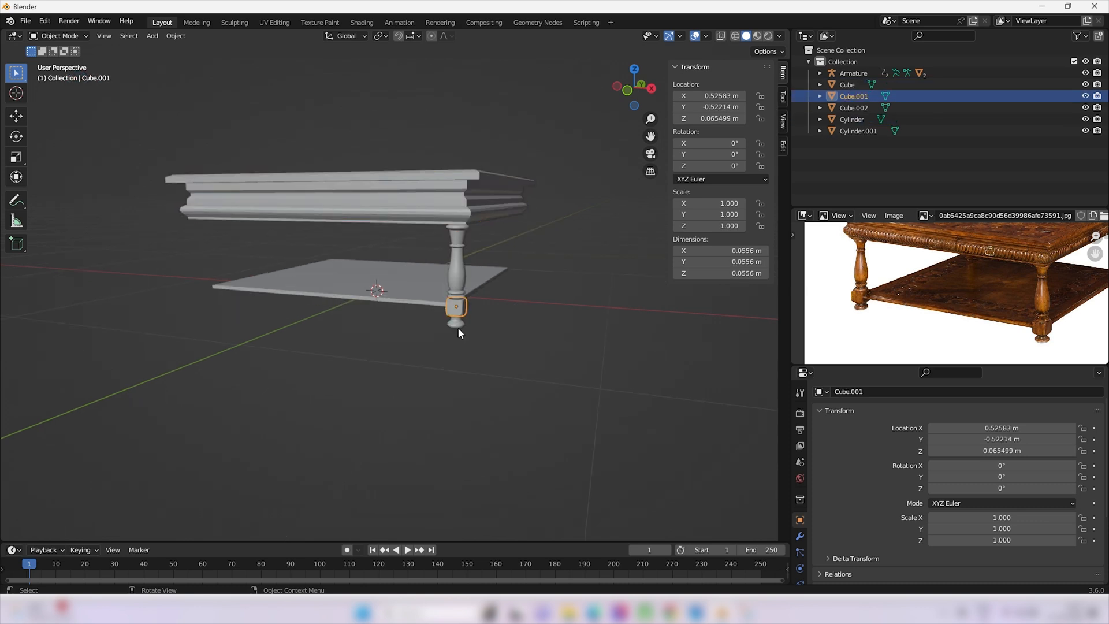
left_click(458, 327)
left_click(455, 313)
left_click(456, 282)
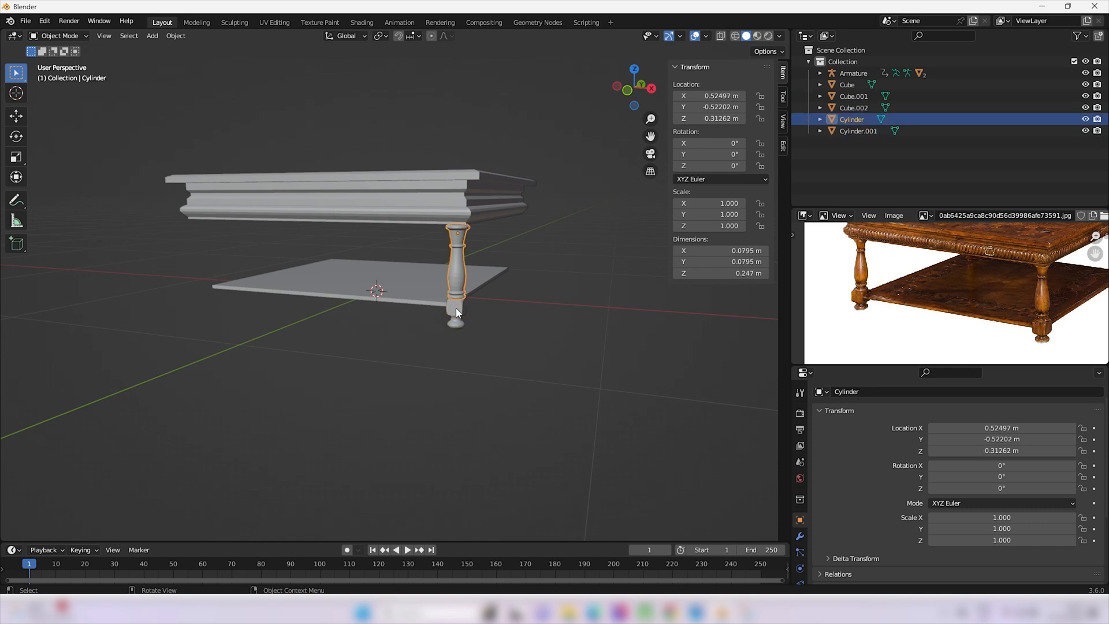
left_click(455, 307)
left_click(454, 325)
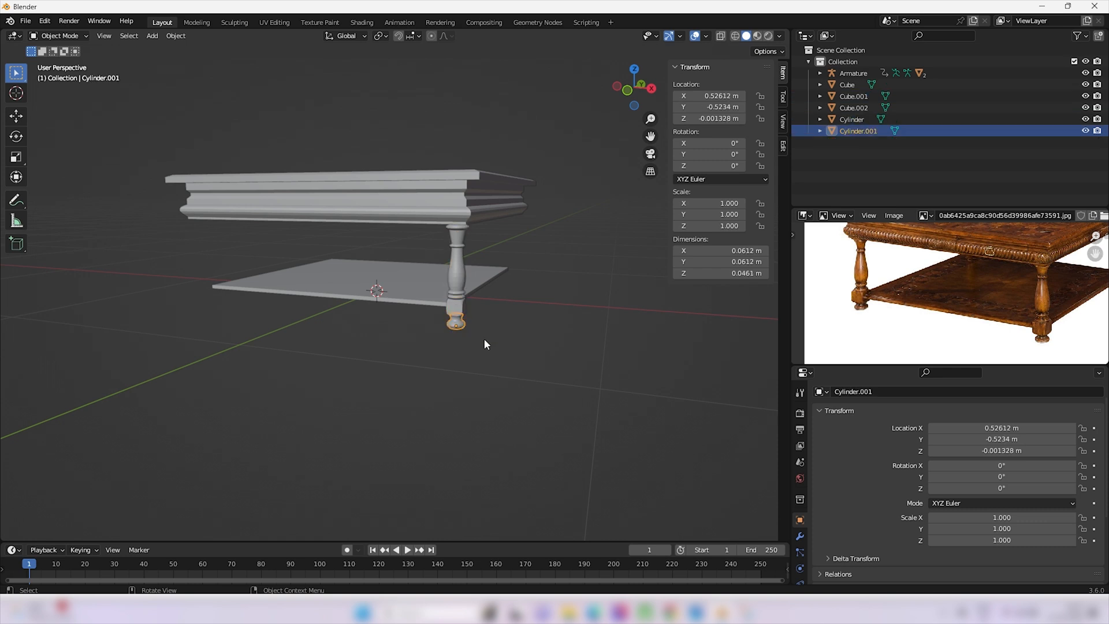
left_click(456, 314, "shift")
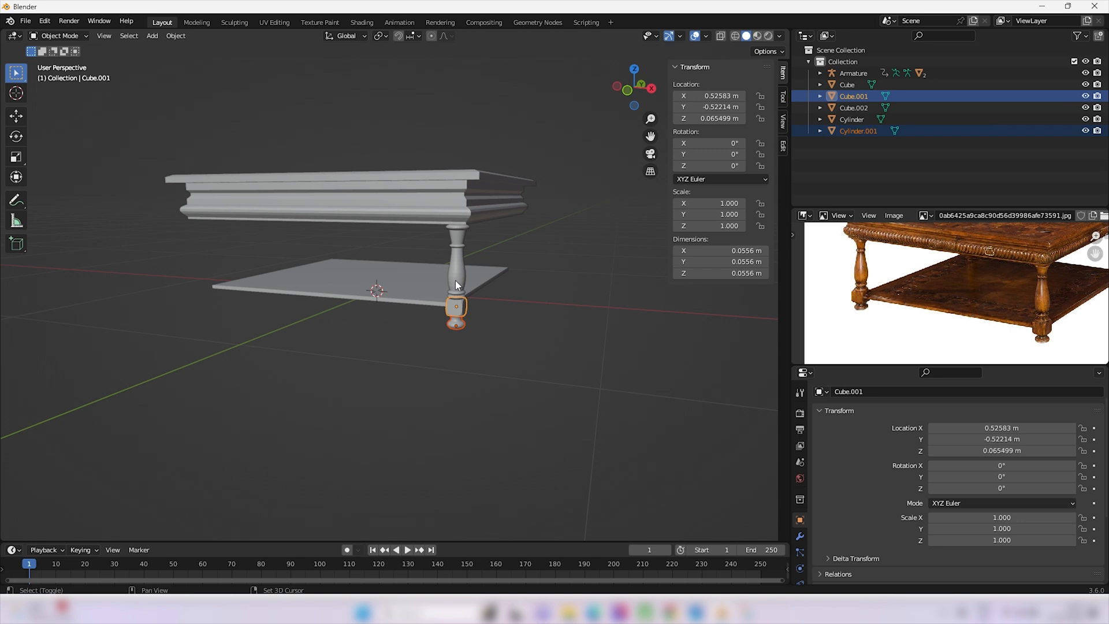
left_click(454, 284, "shift")
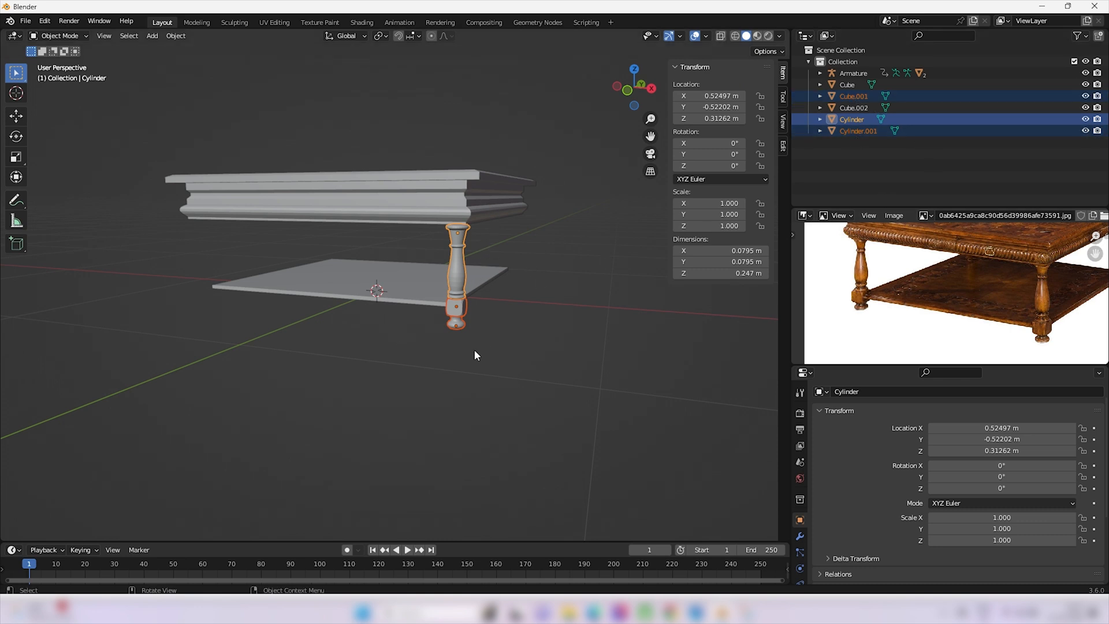
key("ctrl+j")
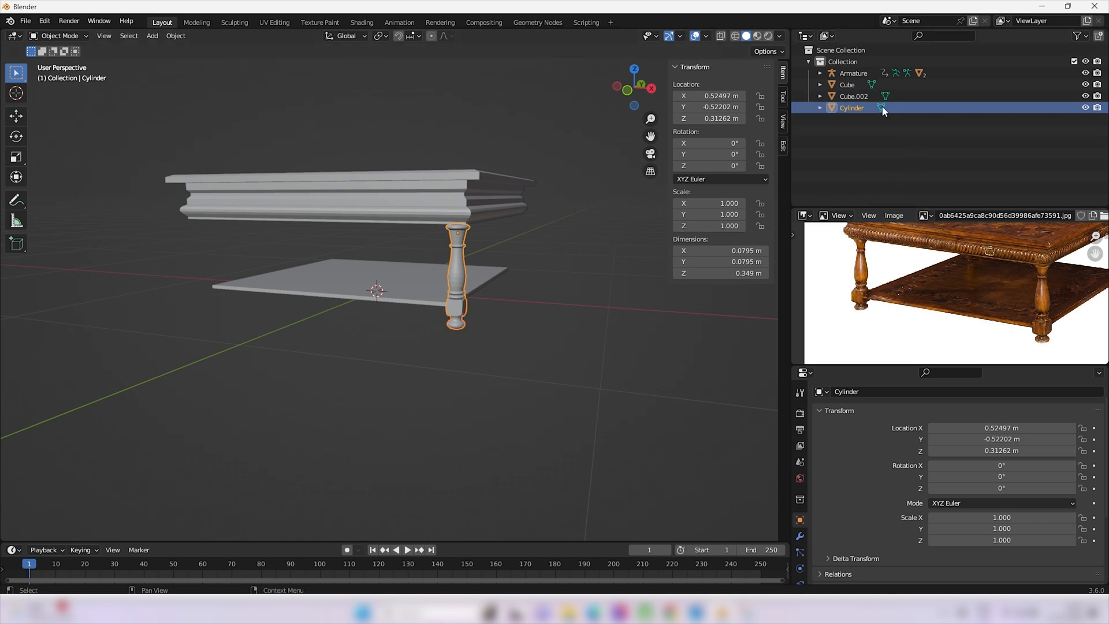
- Rename the joined leg object as Leg_1
double_click(852, 108)
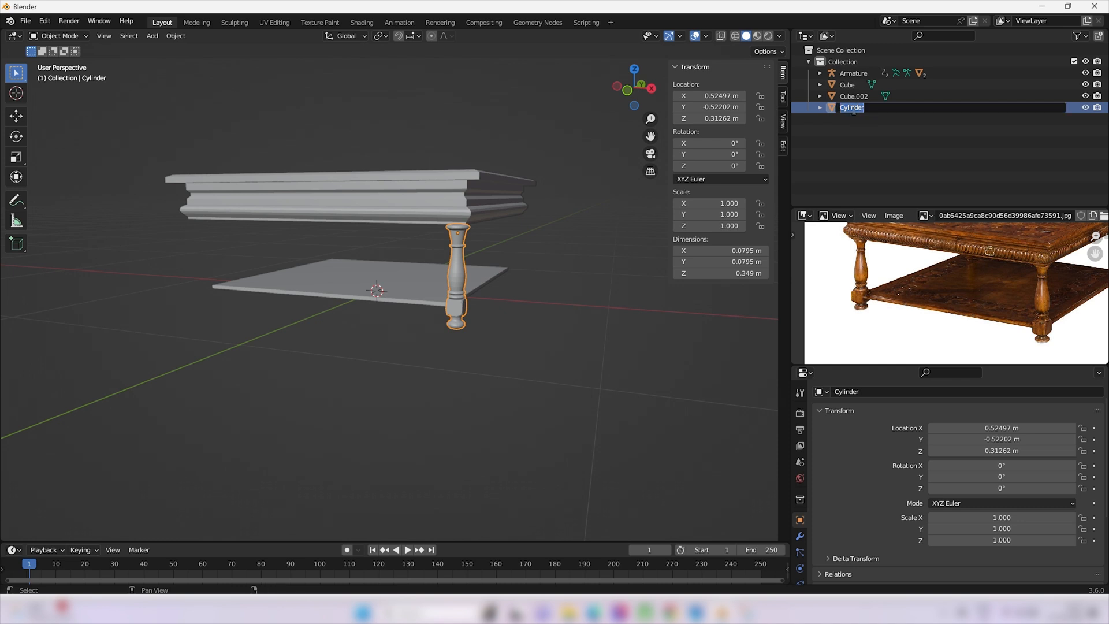
type("Leg_1")
key("Return")
- Set the origin of Leg_1 to the 3D cursor at the world center
middle_click_drag(496, 311, 525, 310)
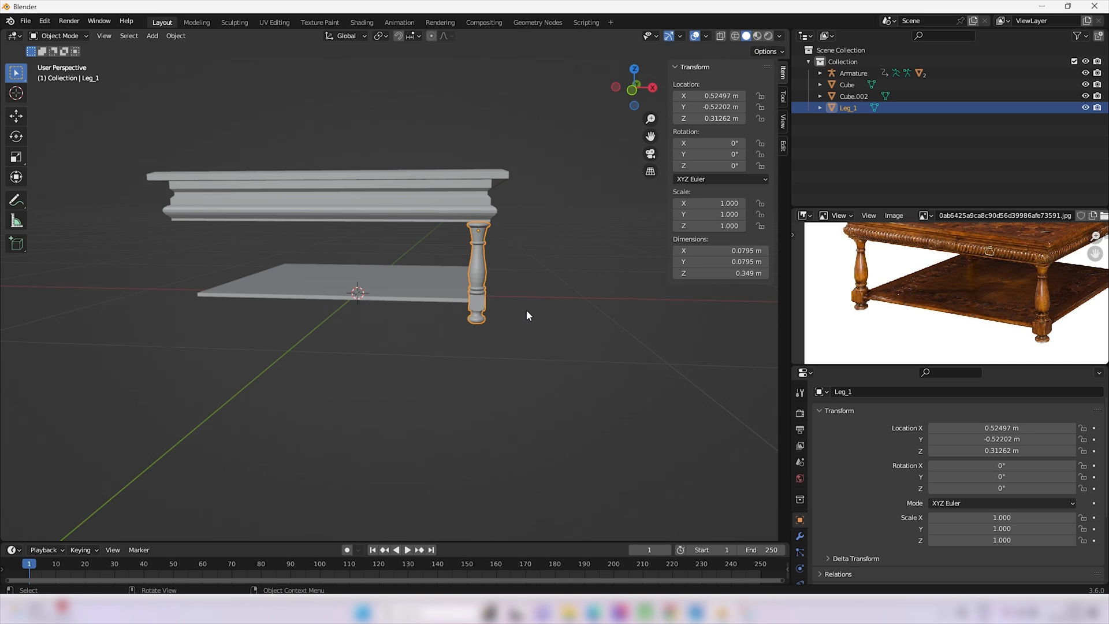
middle_click_drag(525, 310, 475, 275)
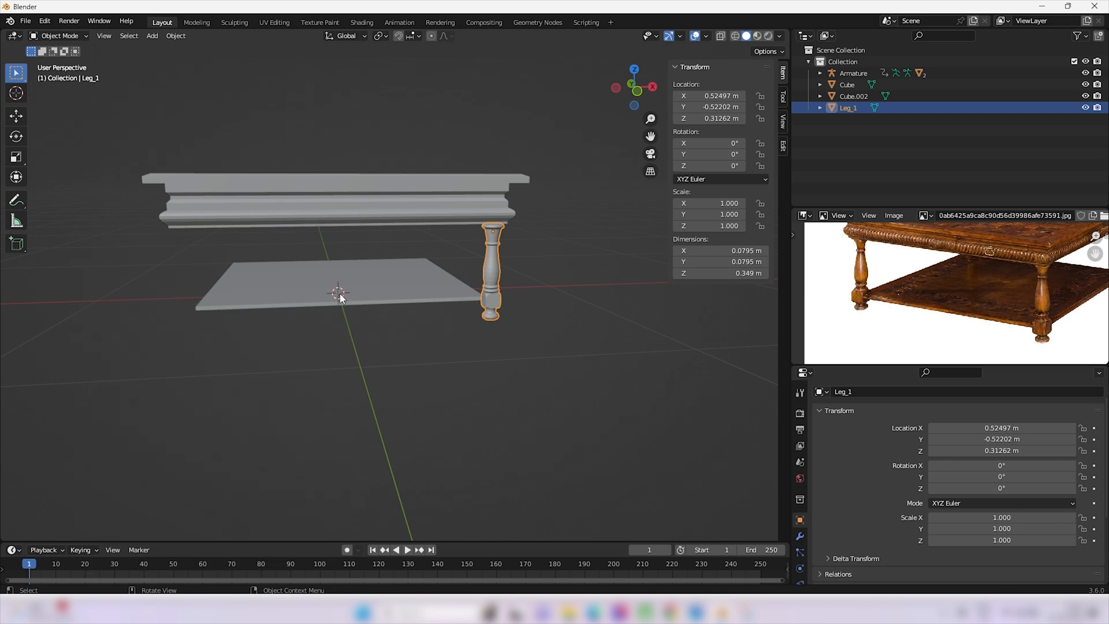
left_click(170, 38)
mouse_move(196, 62)
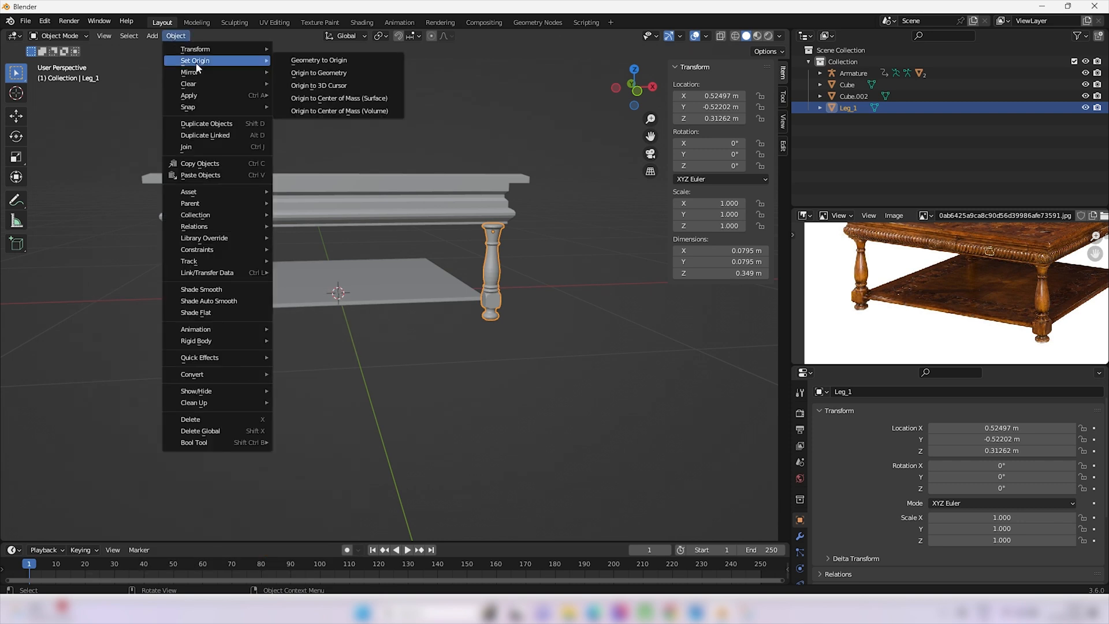
left_click(306, 89)
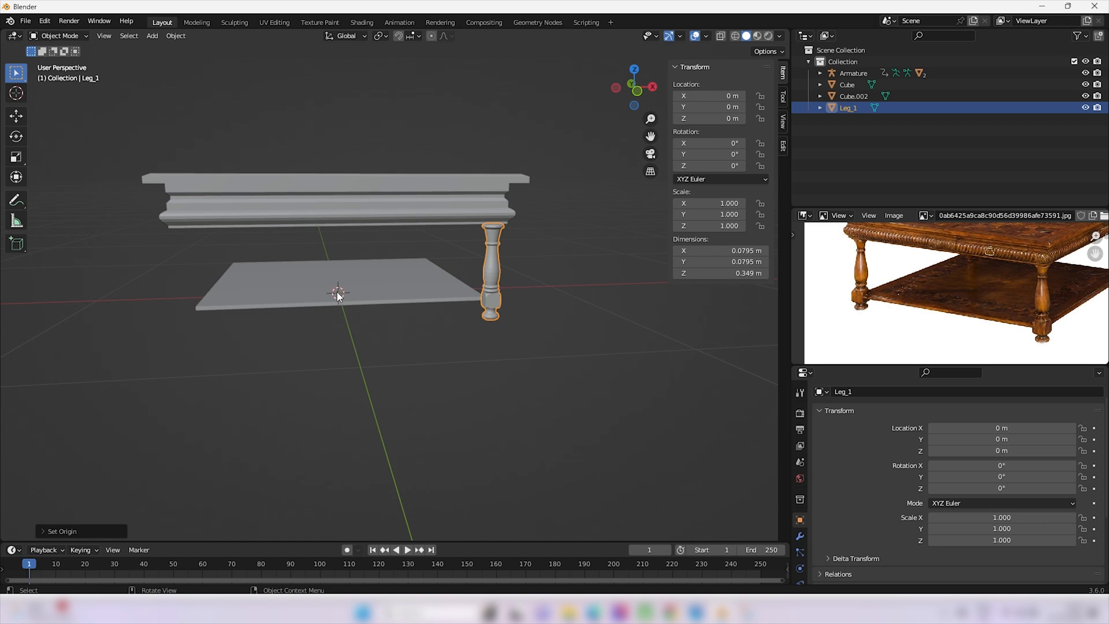
- Add a Mirror modifier to Leg_1 with the X and Y axes enabled to place legs at all four corners
left_click(800, 537)
left_click(1014, 412)
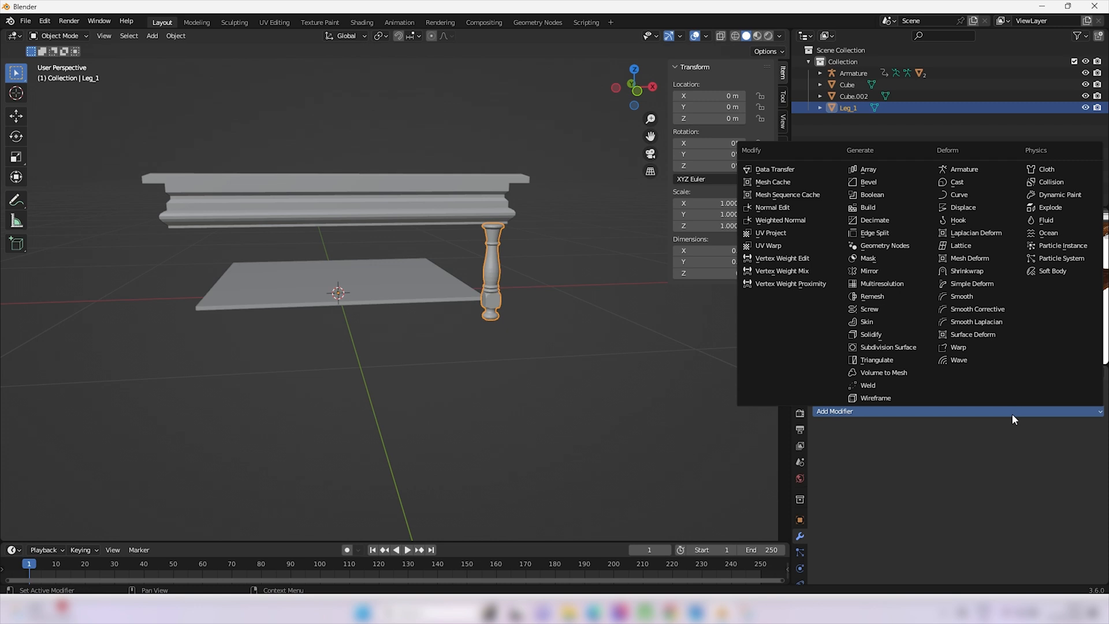
left_click(872, 272)
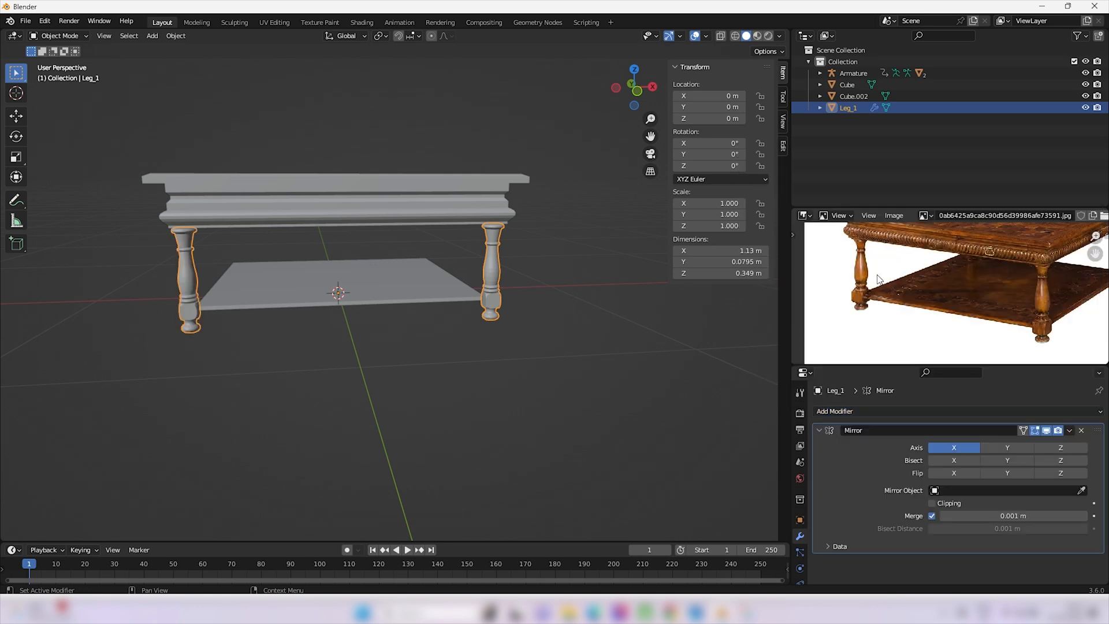
middle_click_drag(714, 414, 643, 393)
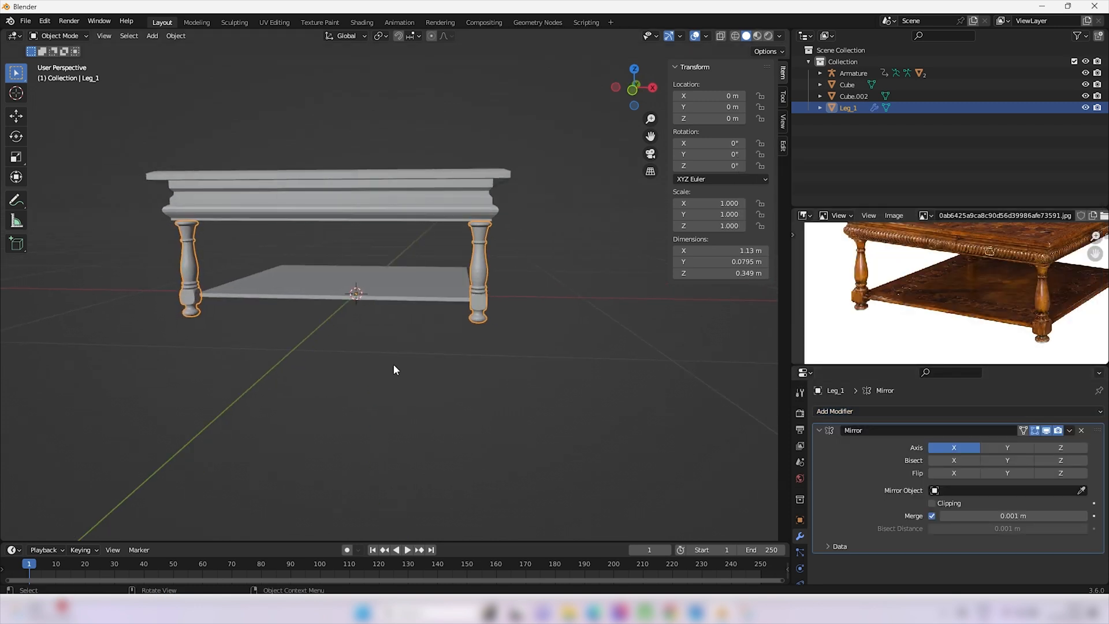
left_click(1006, 448)
middle_click_drag(779, 434, 583, 404)
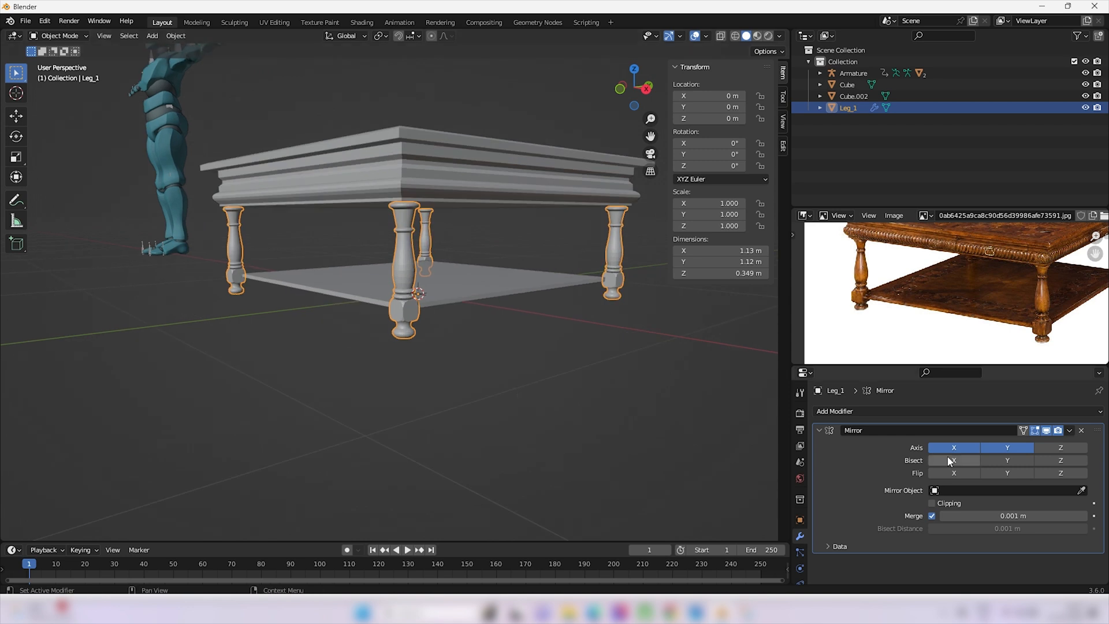
- Enlarge the properties area and apply the Mirror modifier on Leg_1
left_click_drag(999, 365, 998, 295)
middle_click_drag(560, 405, 494, 343)
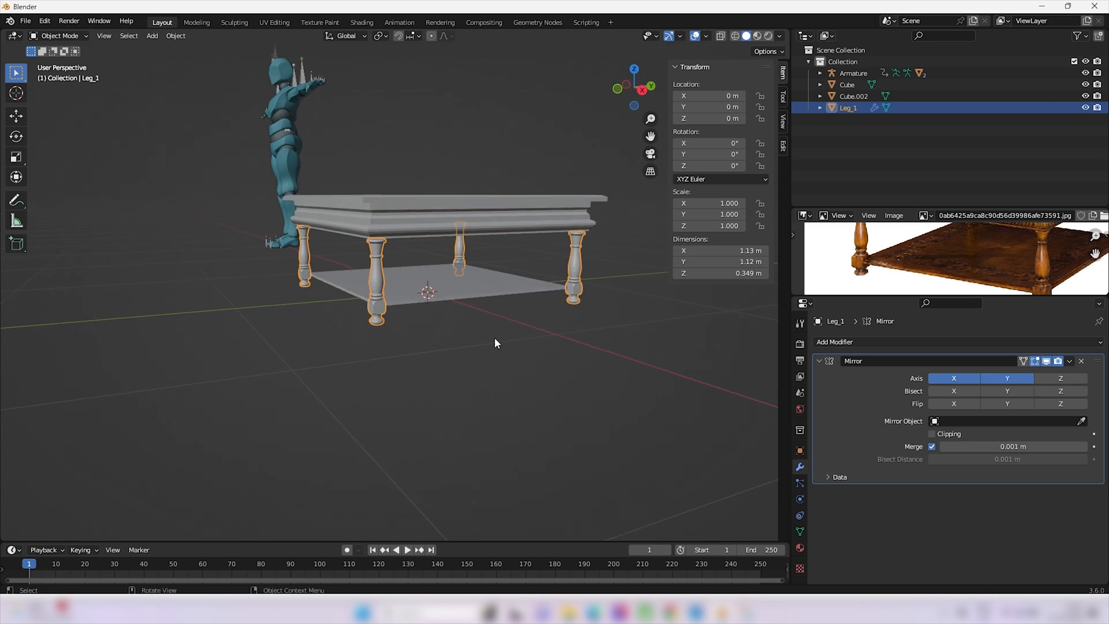
left_click(1072, 359)
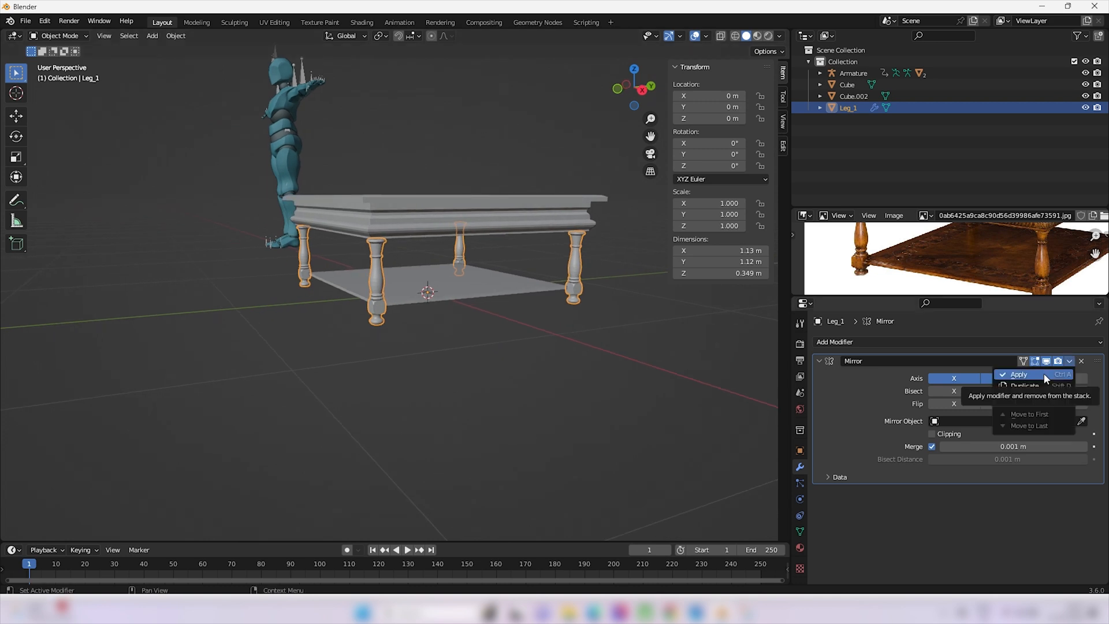
left_click(1044, 373)
- Set the table legs to Shade Smooth
middle_click_drag(499, 327, 390, 272)
scroll(390, 271, "up", 8)
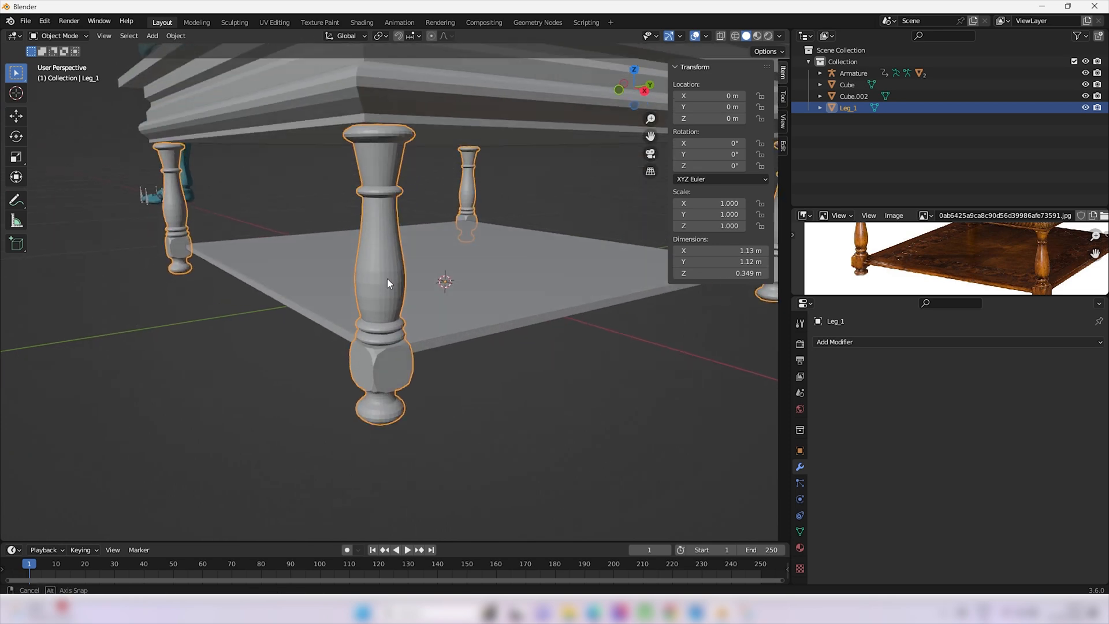
scroll(370, 256, "down", 3)
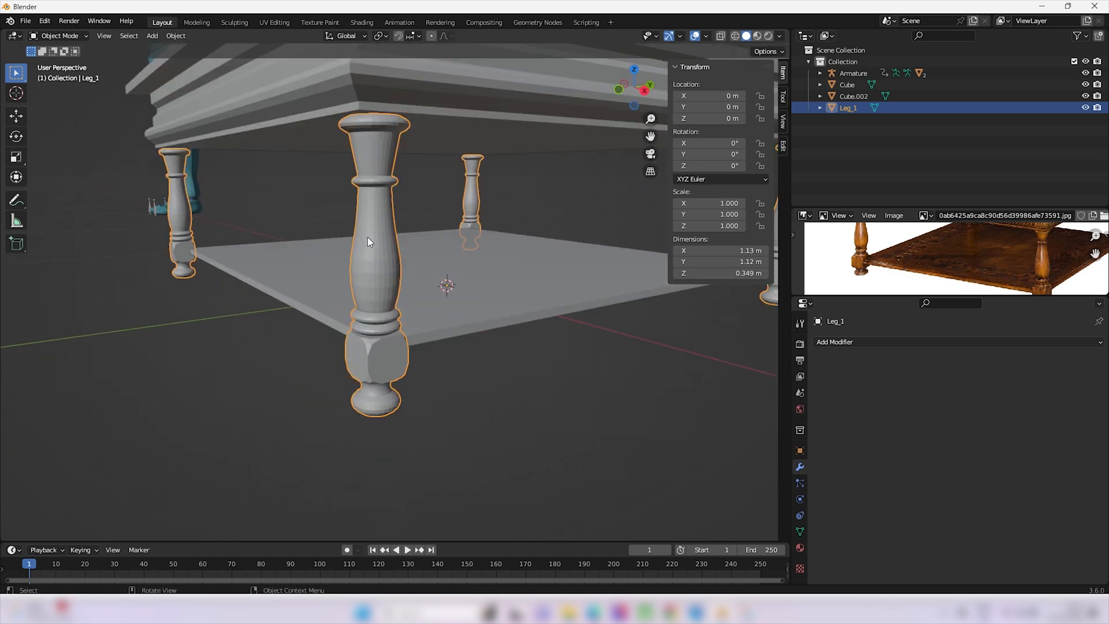
scroll(375, 255, "up", 2)
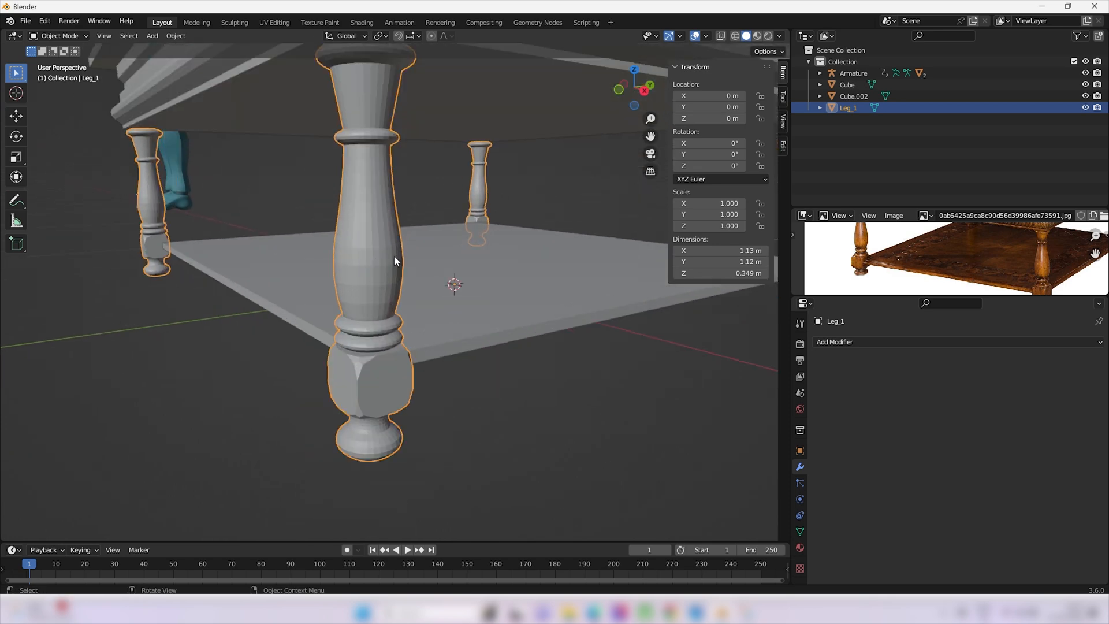
middle_click_drag(983, 261, 911, 258)
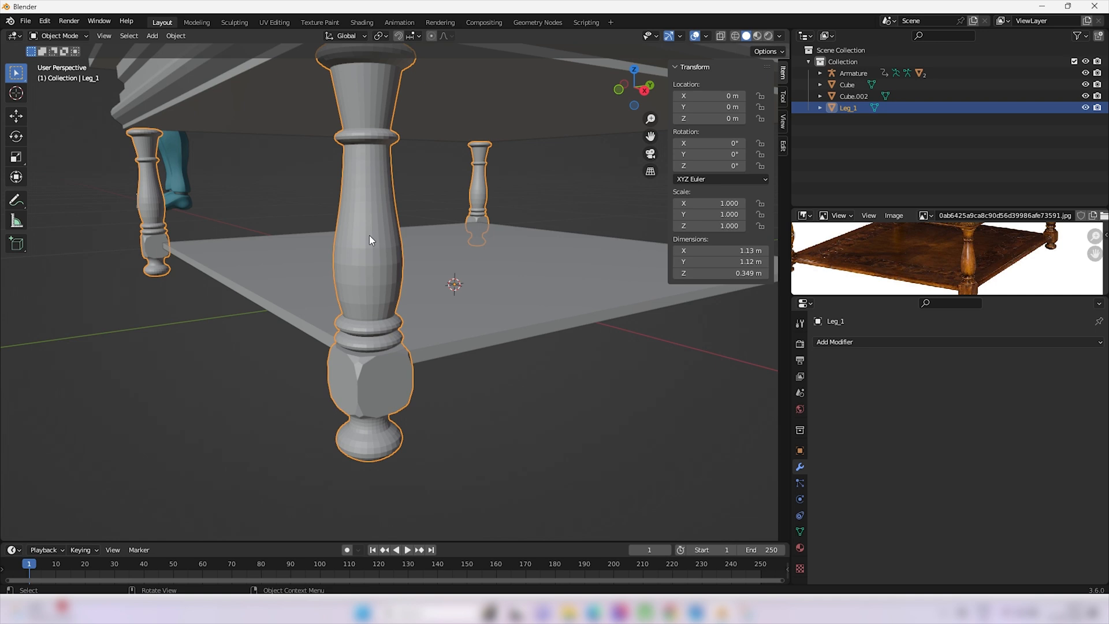
right_click(368, 218)
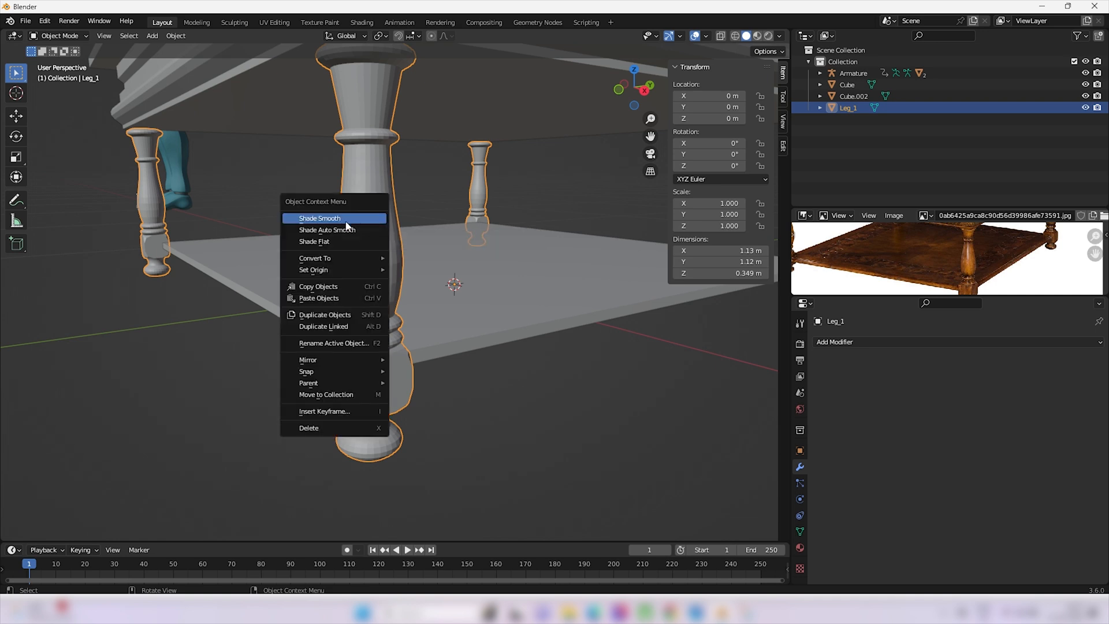
left_click(347, 220)
middle_click_drag(365, 290, 395, 283)
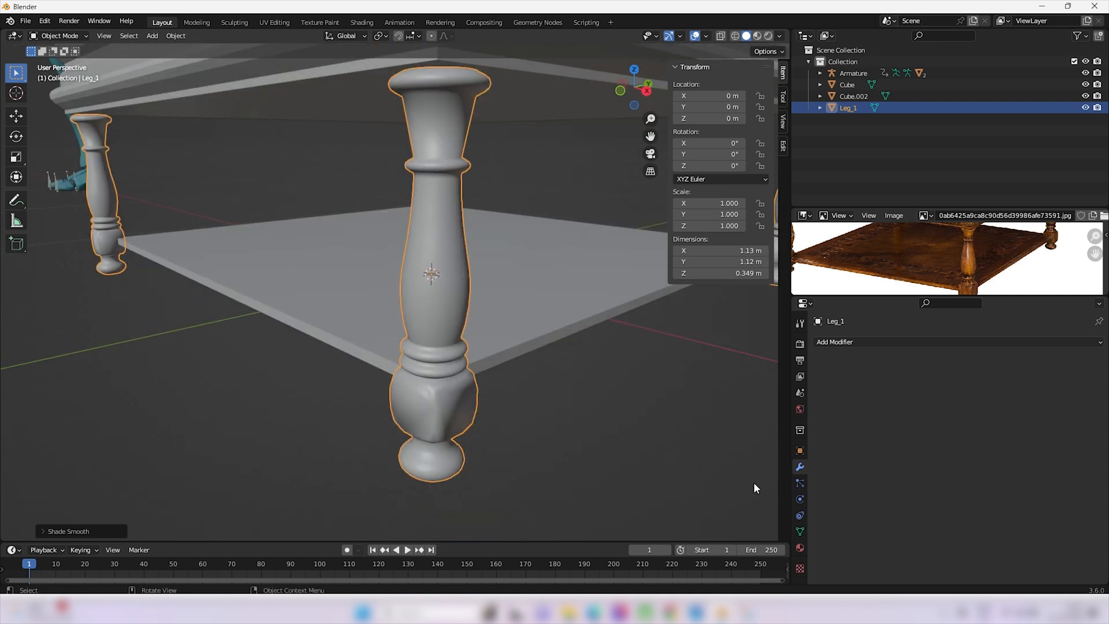
- Enable Auto Smooth at 30° in the mesh normals of Leg_1
left_click(799, 530)
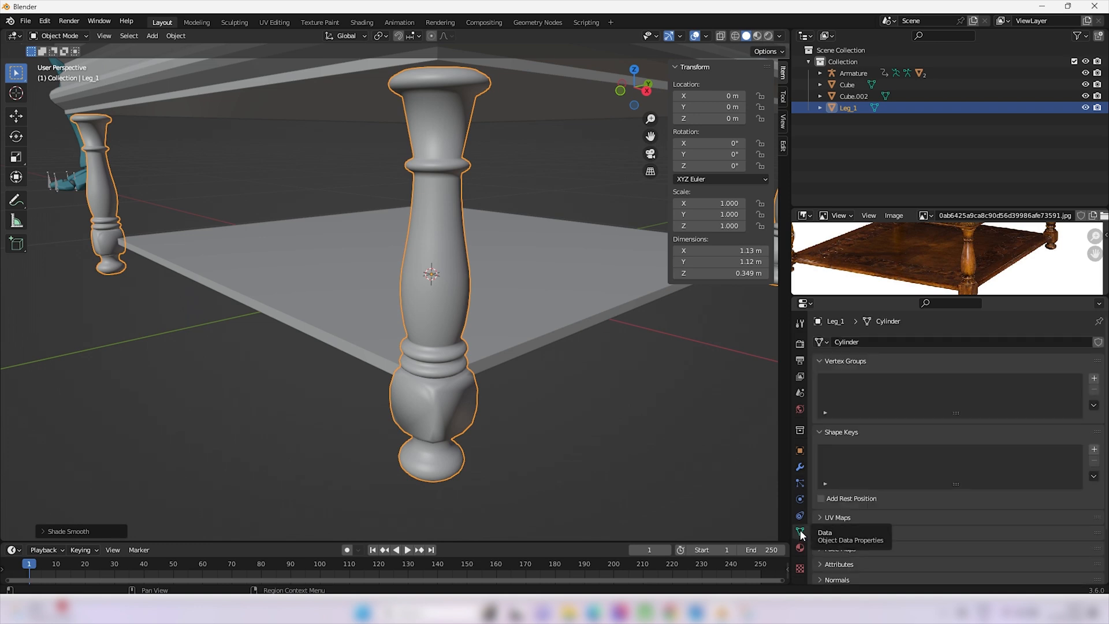
scroll(820, 535, "down", 2)
left_click(820, 533)
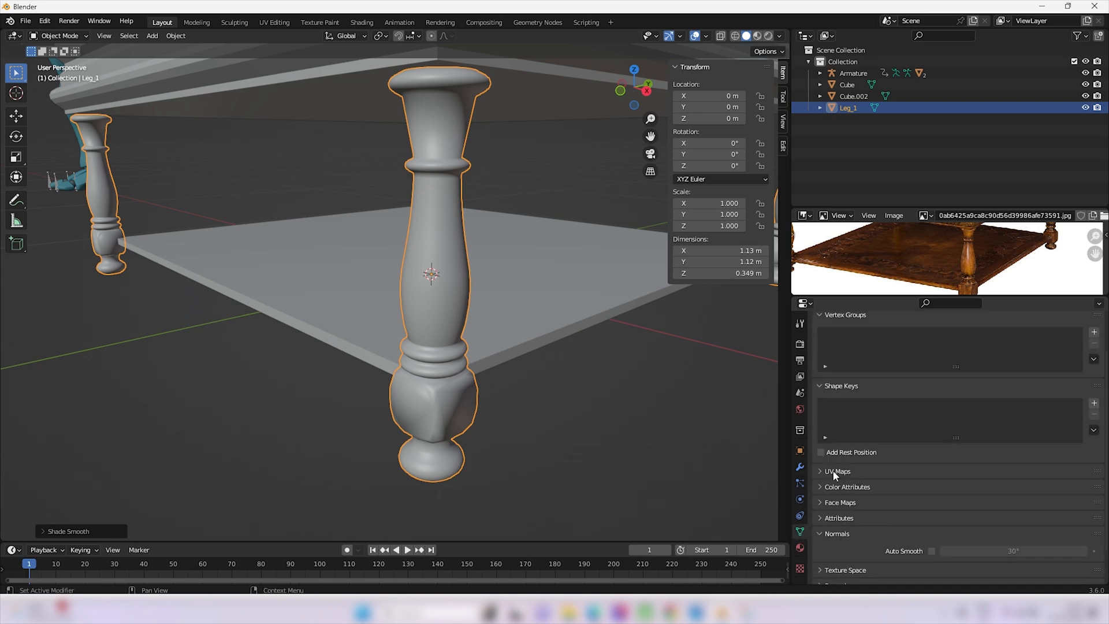
left_click(930, 551)
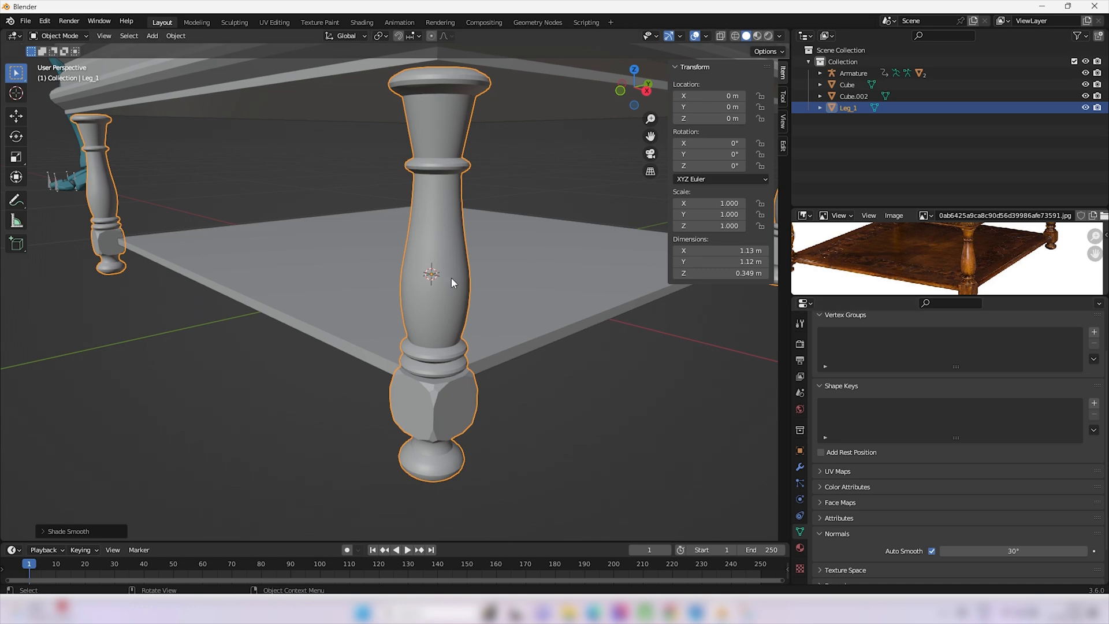
middle_click_drag(451, 278, 333, 151)
scroll(470, 226, "up", 1)
scroll(469, 226, "down", 2)
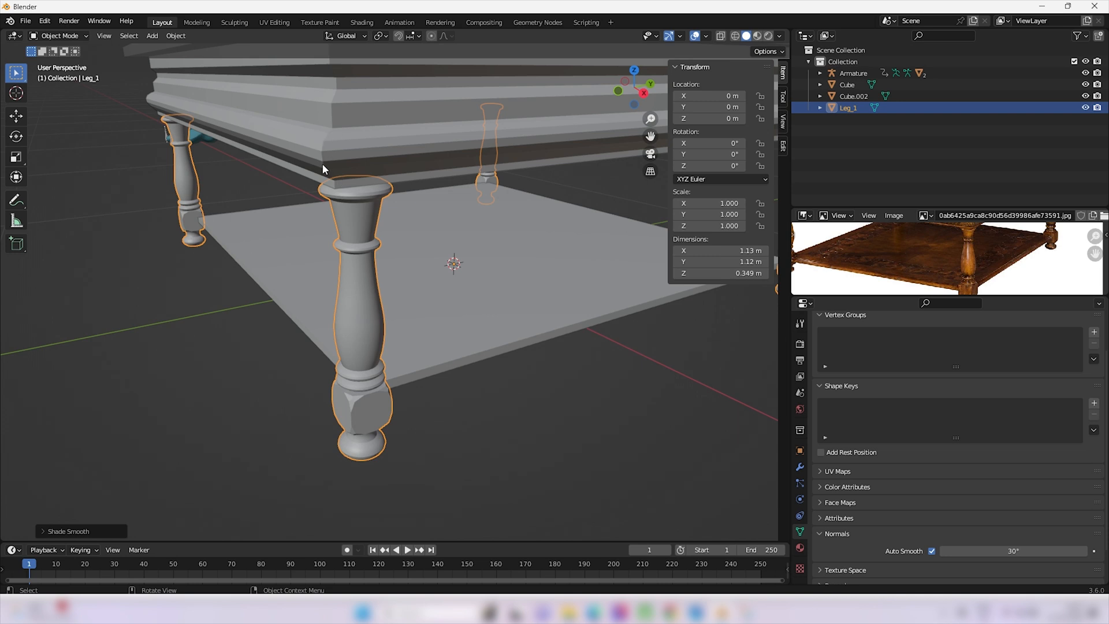
- Set the tabletop to Shade Smooth and enable Auto Smooth in its mesh normals
left_click(401, 131)
right_click(401, 132)
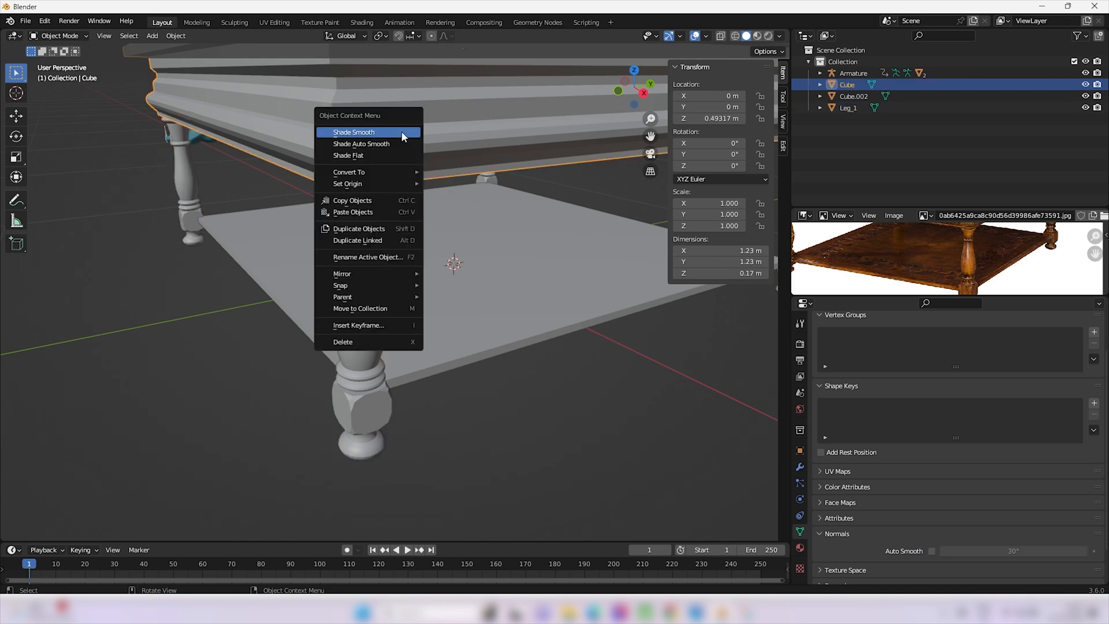
left_click(401, 134)
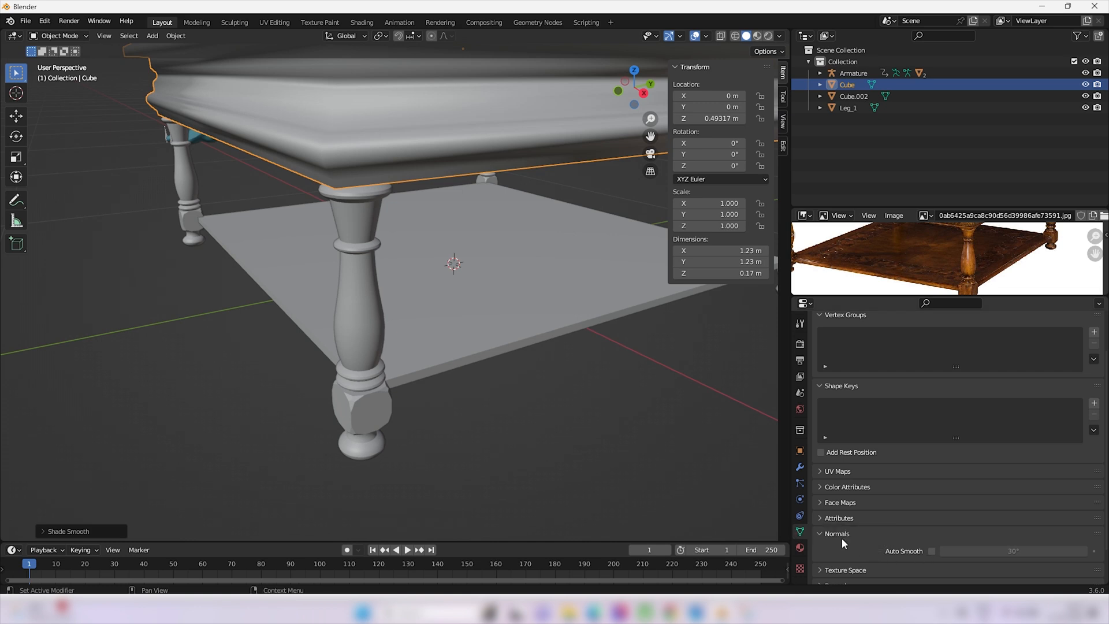
left_click(932, 550)
middle_click_drag(461, 325, 488, 286)
- Apply the scale of the lower shelf
left_click(375, 300)
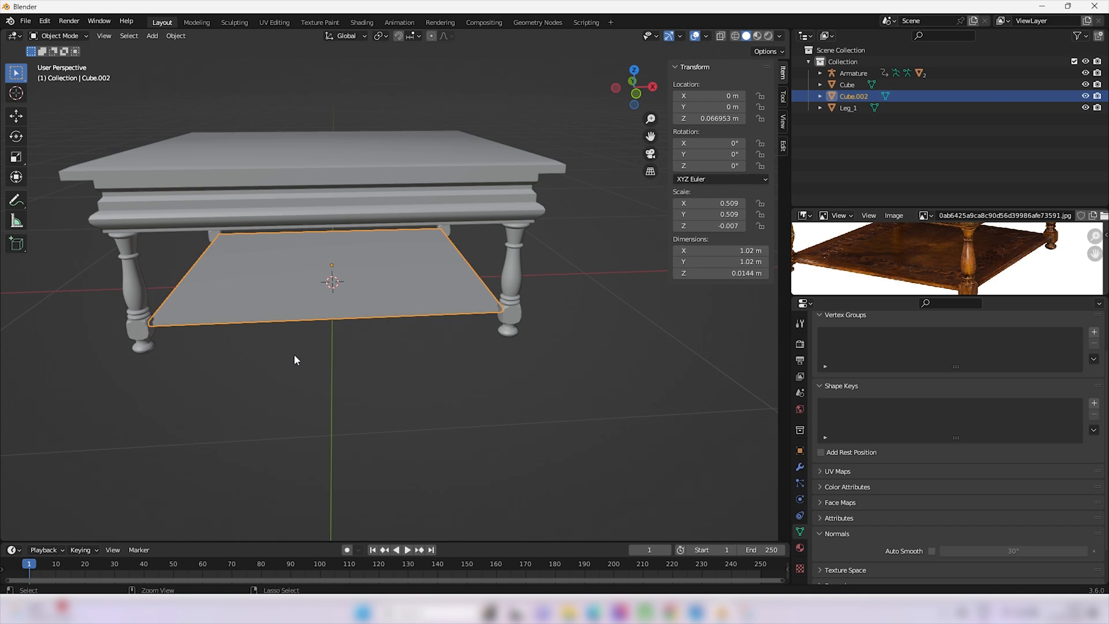
key("ctrl+a")
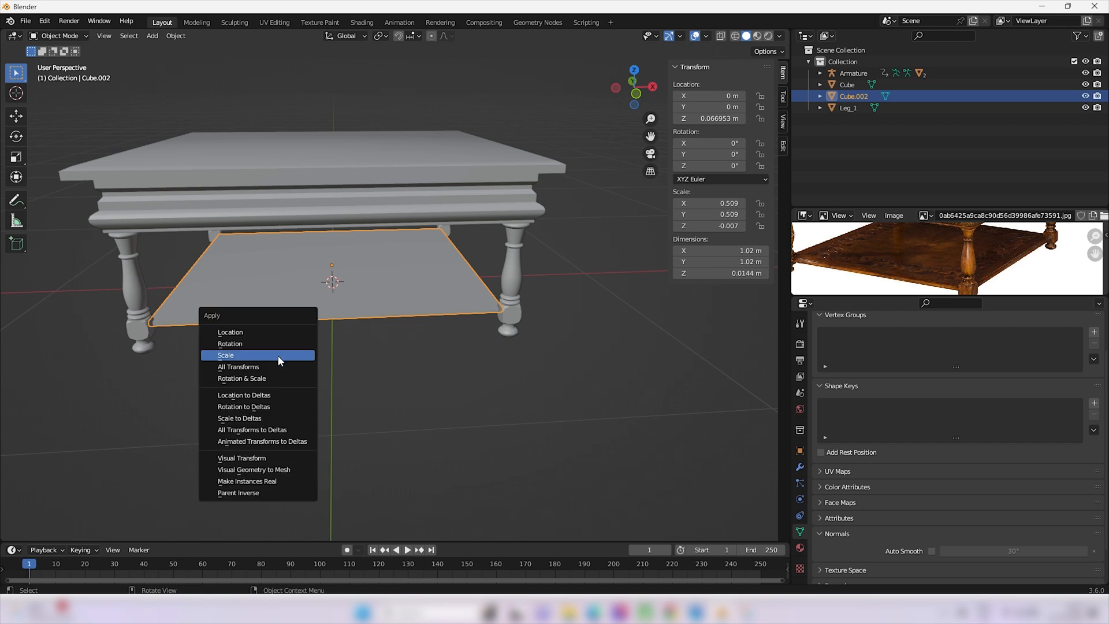
left_click(278, 355)
middle_click_drag(277, 355, 369, 303)
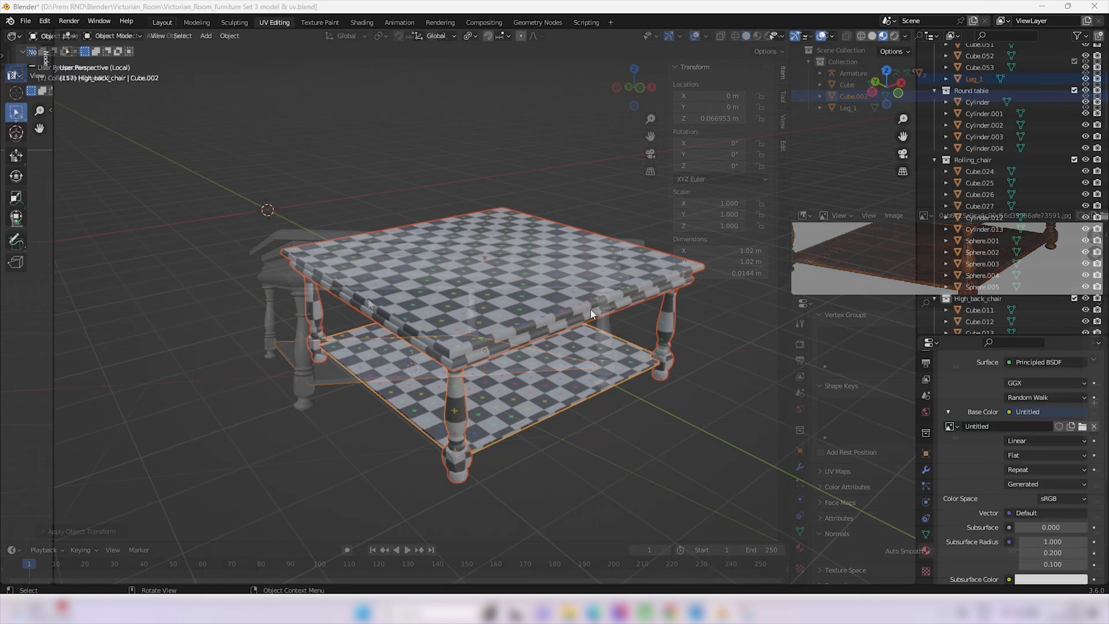
middle_click_drag(575, 299, 640, 300)
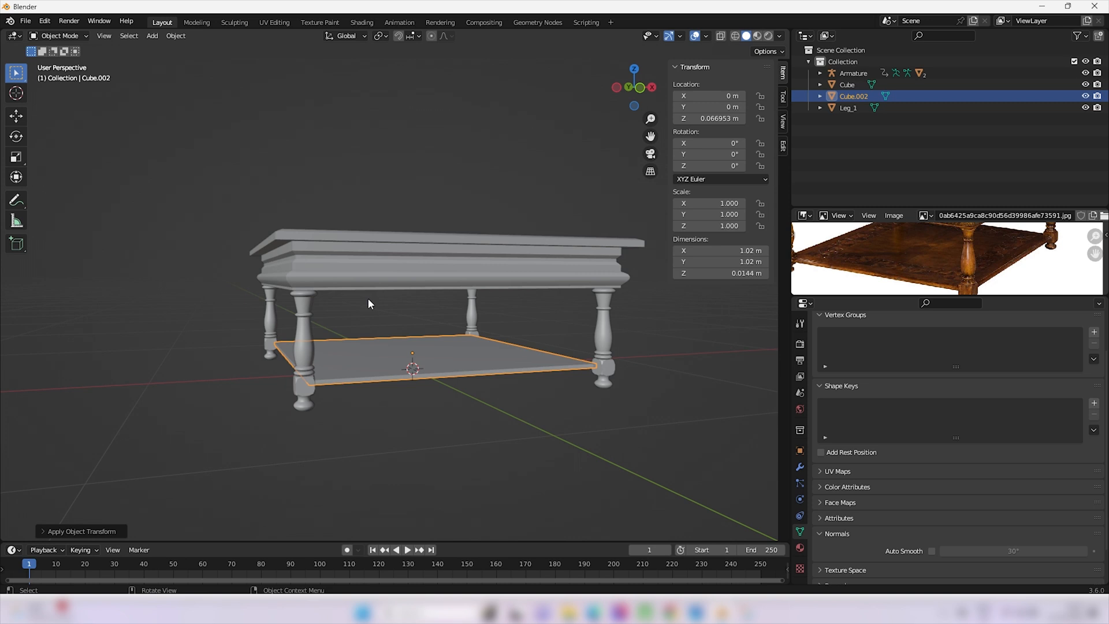
middle_click_drag(368, 298, 491, 348)
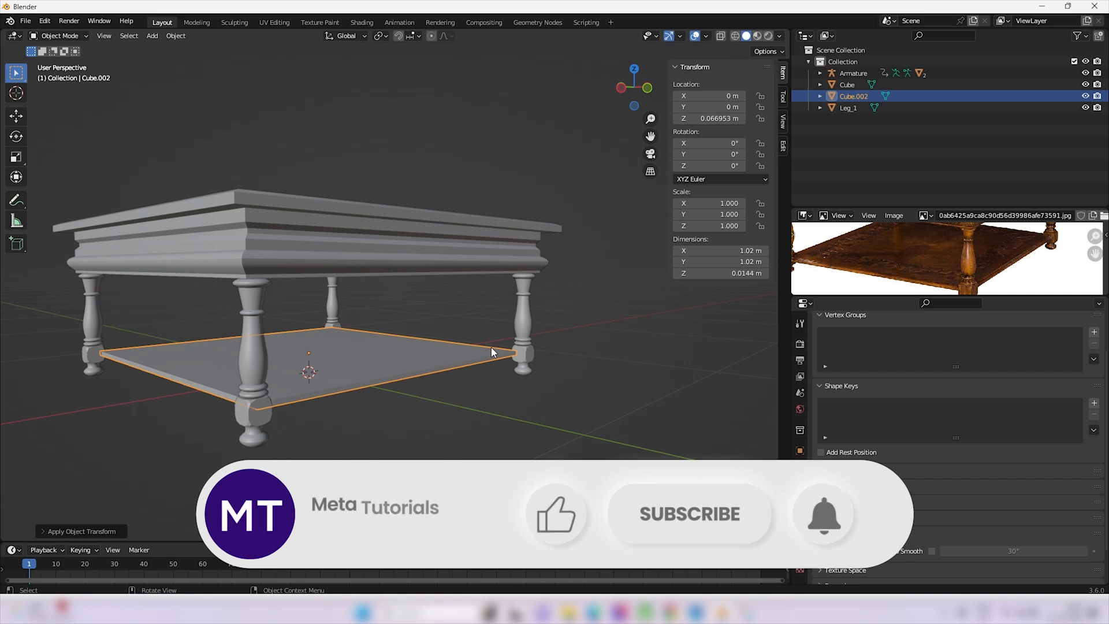
middle_click_drag(490, 348, 470, 362)
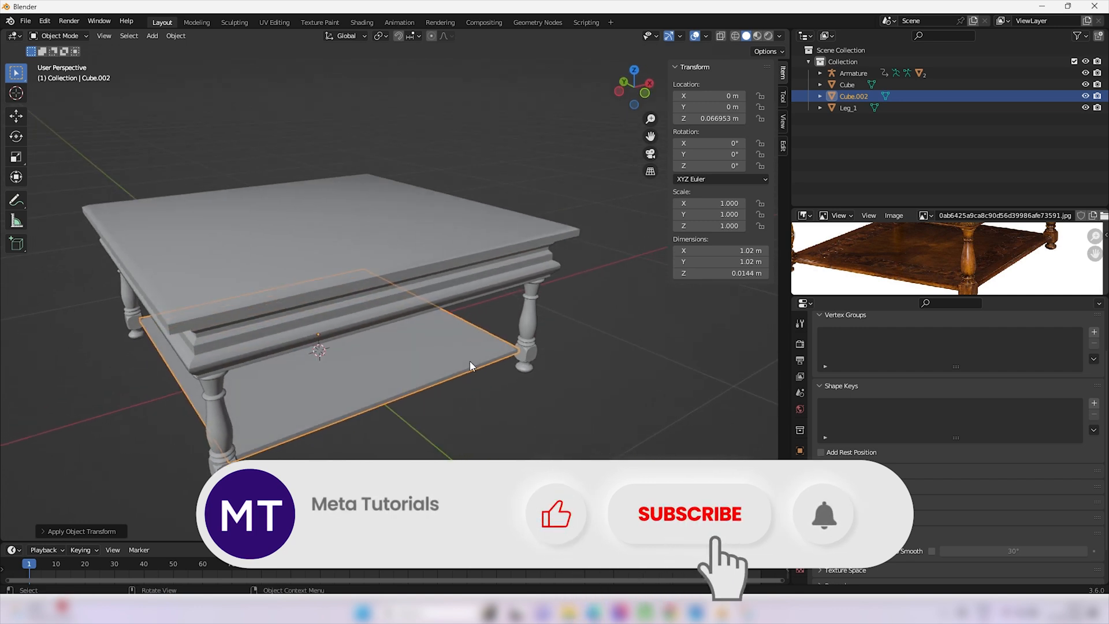